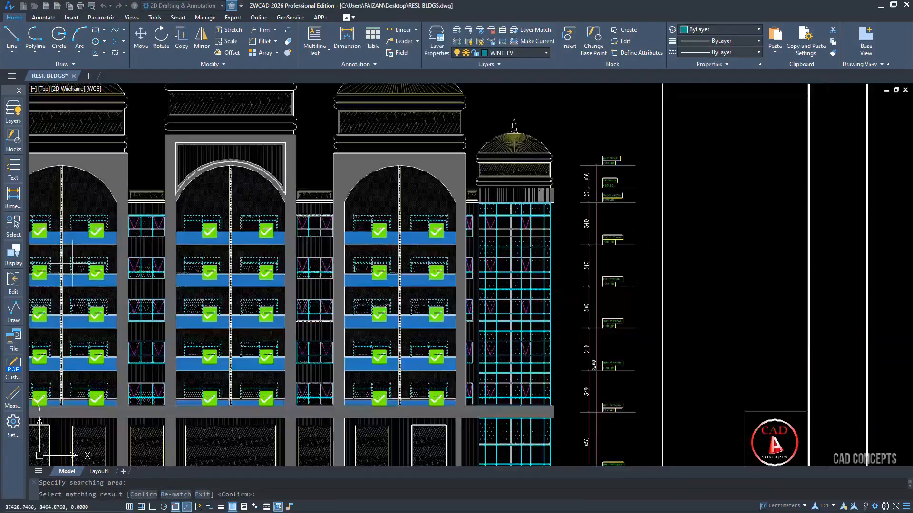
Confirm the matched sliding windows on the elevations and convert them into a batch block named SLIDE WINDOW.
scroll(290, 226, down, 2)
scroll(473, 275, down, 1)
middle_drag(701, 275, 375, 280)
key(Return)
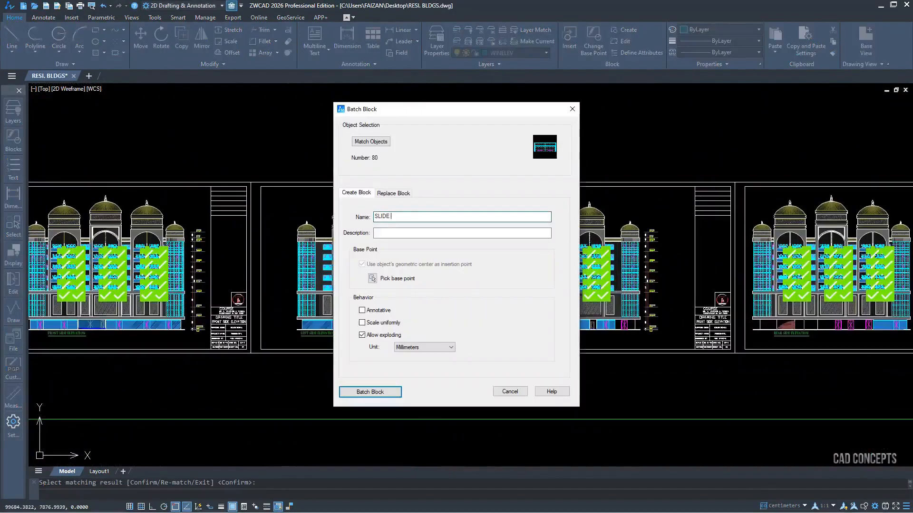
click(393, 393)
scroll(57, 264, up, 6)
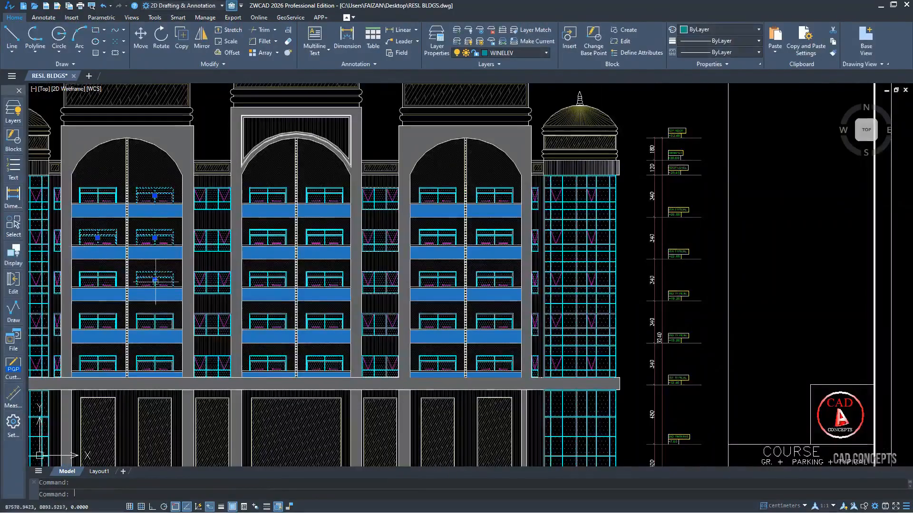
Try to move the selected sliding window blocks out of the elevation.
click(159, 334)
right_click(158, 335)
scroll(166, 335, down, 8)
text(m)
key(Return)
click(395, 330)
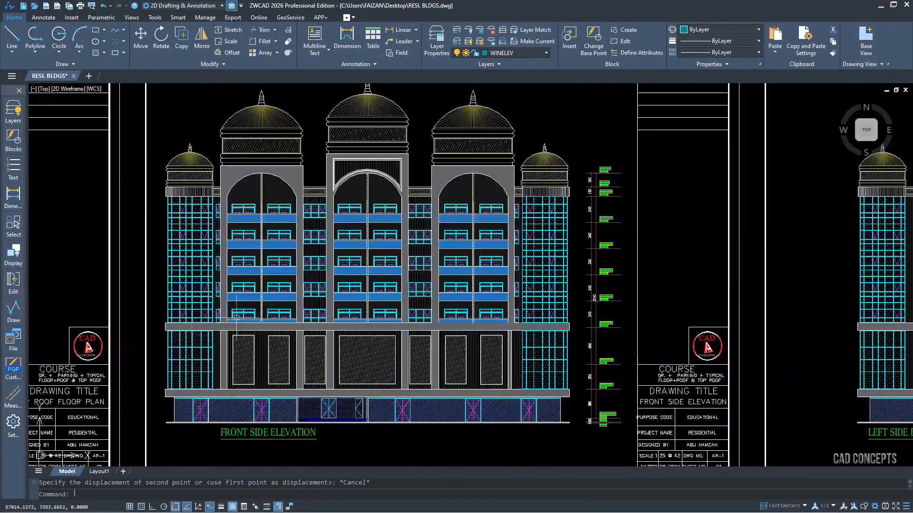
scroll(264, 220, up, 3)
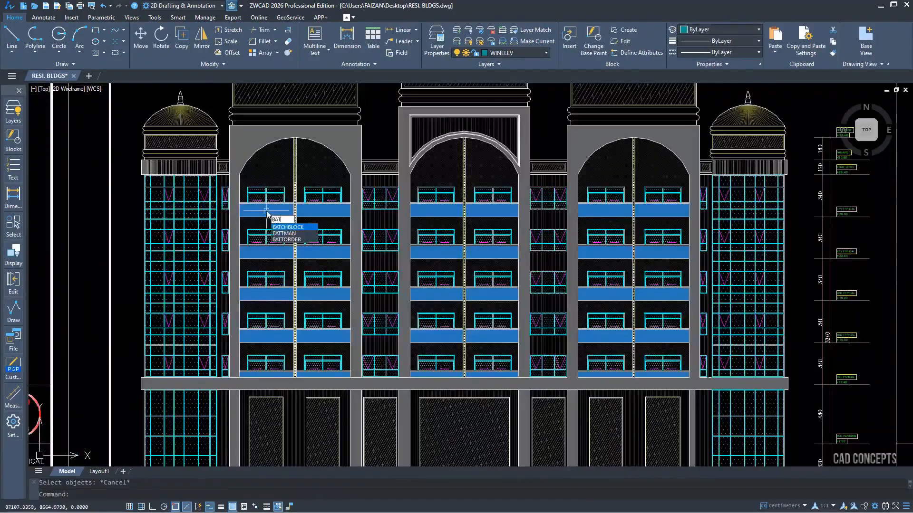
Start BATCHBLOCK with the narrow hinged window as source object, limit the matching area to the elevations, and run the match.
click(358, 179)
key(Return)
click(379, 258)
scroll(116, 230, down, 6)
click(131, 190)
click(582, 285)
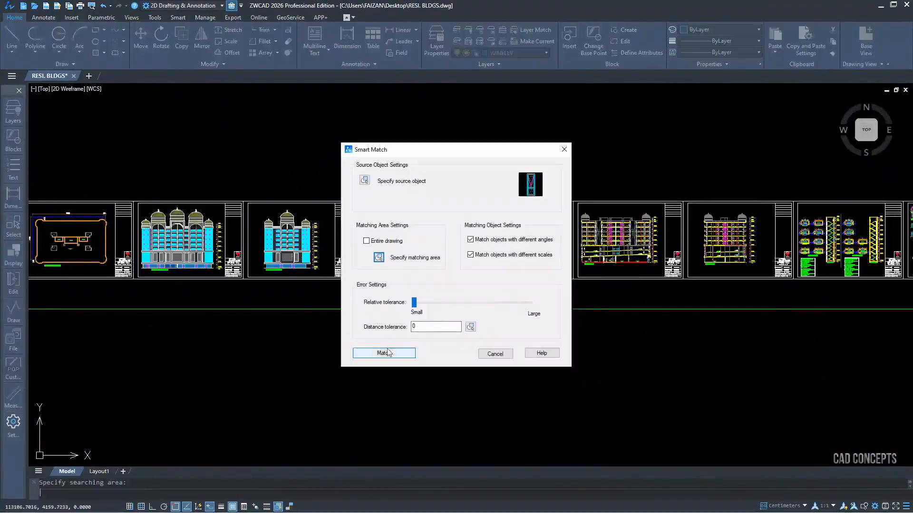
click(384, 352)
Confirm the matched hinged windows and create the batch block from them.
scroll(150, 229, up, 9)
scroll(167, 253, down, 7)
key(Return)
click(458, 404)
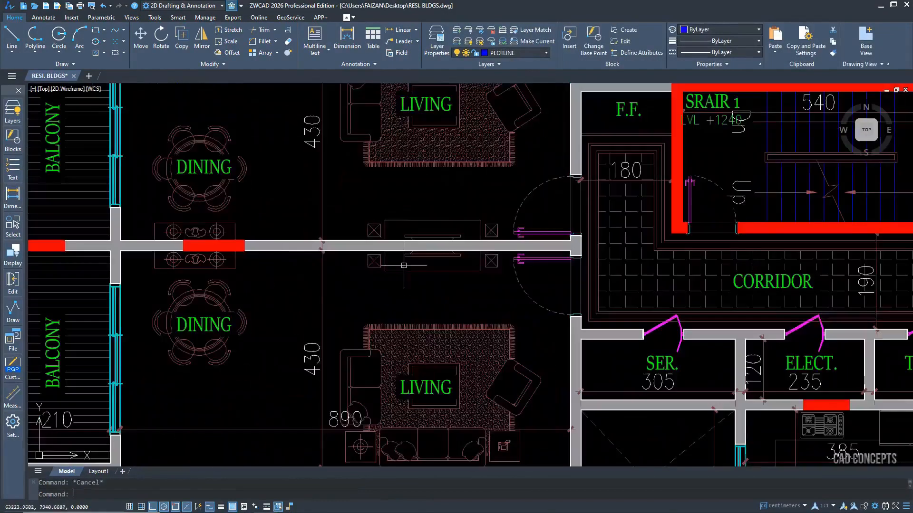
Select the matching furniture in the dining and living areas of the typical floor plan.
scroll(449, 288, up, 10)
click(449, 288)
scroll(630, 299, down, 10)
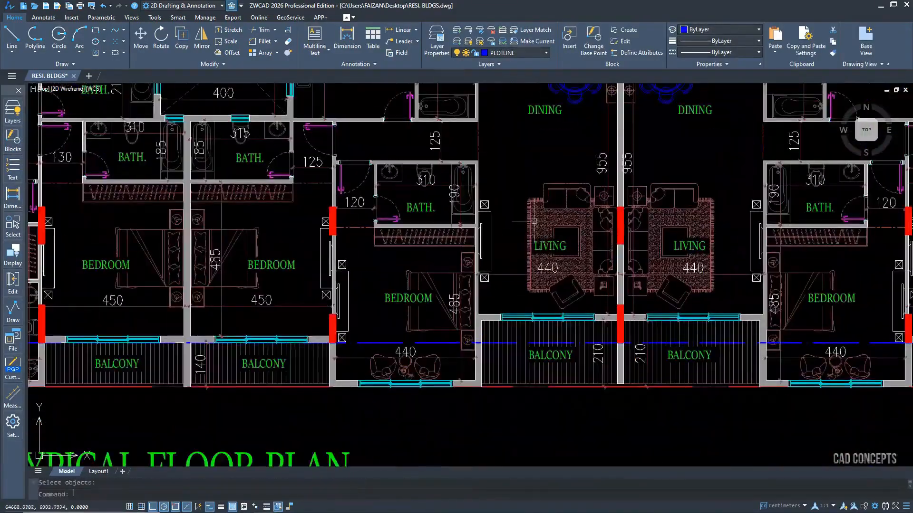
text(s)
key(Return)
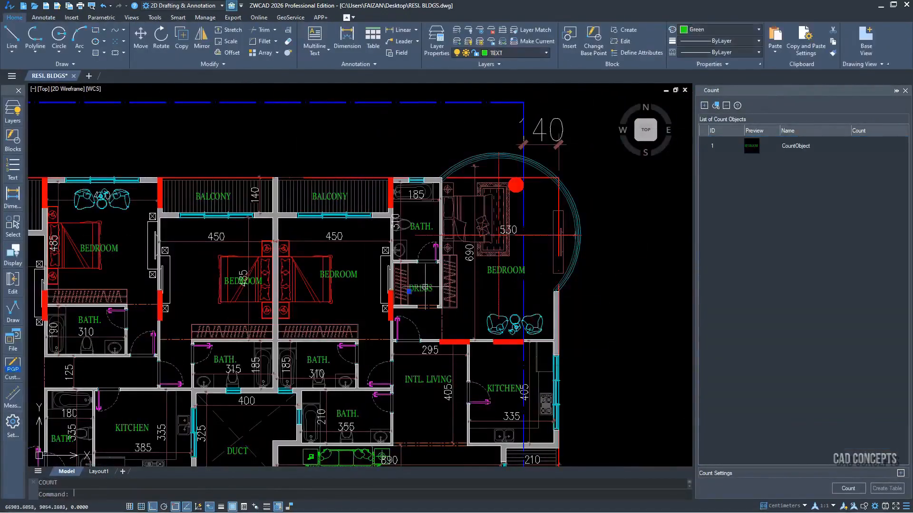
Add the BEDROOM and DRESS room labels from the floor plan as count objects.
click(704, 106)
click(421, 288)
key(Return)
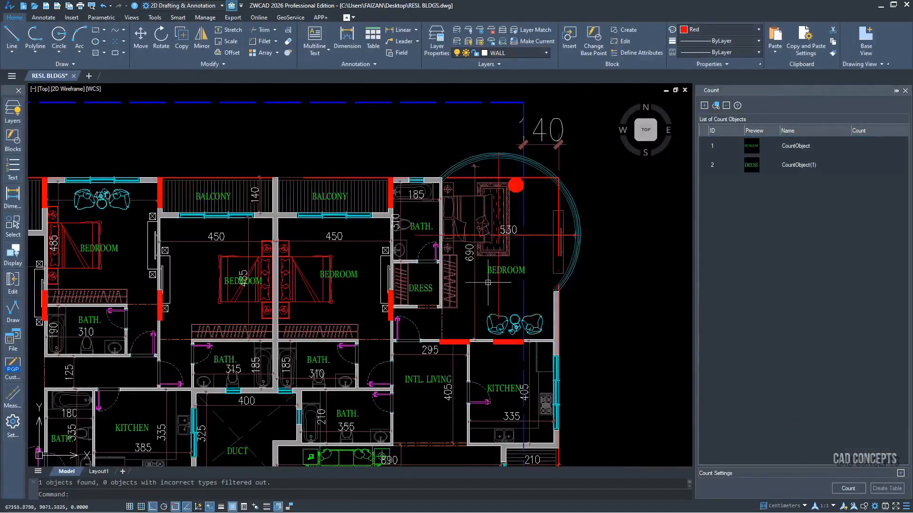
Add the remaining room labels, including BATH., KITCHEN, DUCT, DINING and LIVING, as count objects and run the count.
click(795, 146)
click(726, 106)
click(525, 281)
click(850, 490)
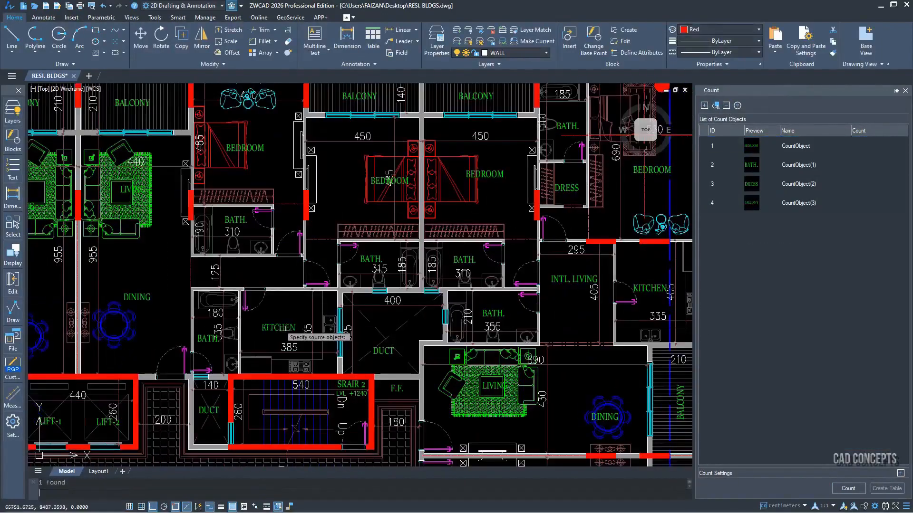
click(848, 488)
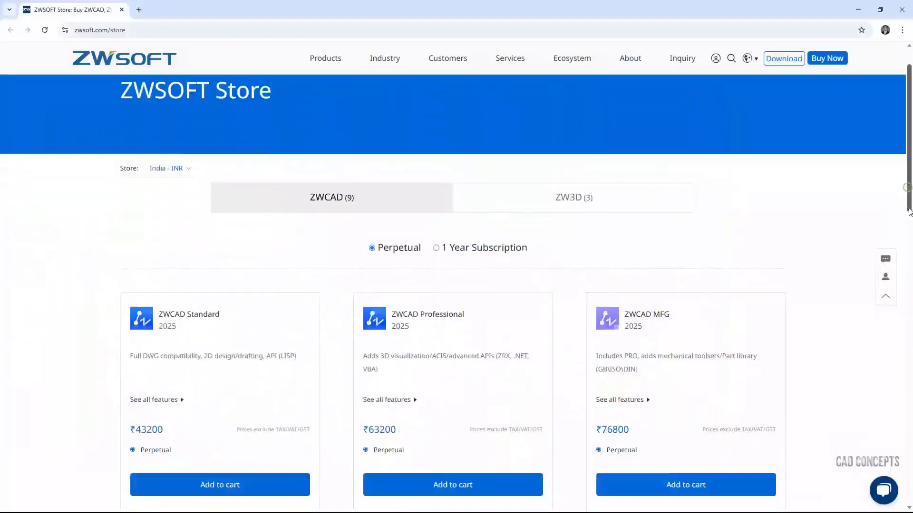
Switch to the ZWSOFT website, review the ZWCAD perpetual licence prices in the store, and open the 30-day free trial.
scroll(910, 262, down, 5)
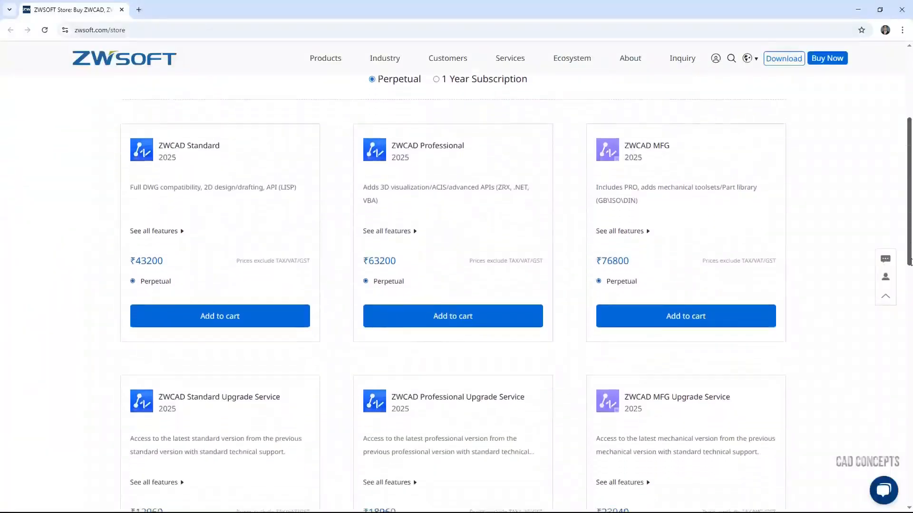
drag(910, 262, 910, 218)
click(488, 442)
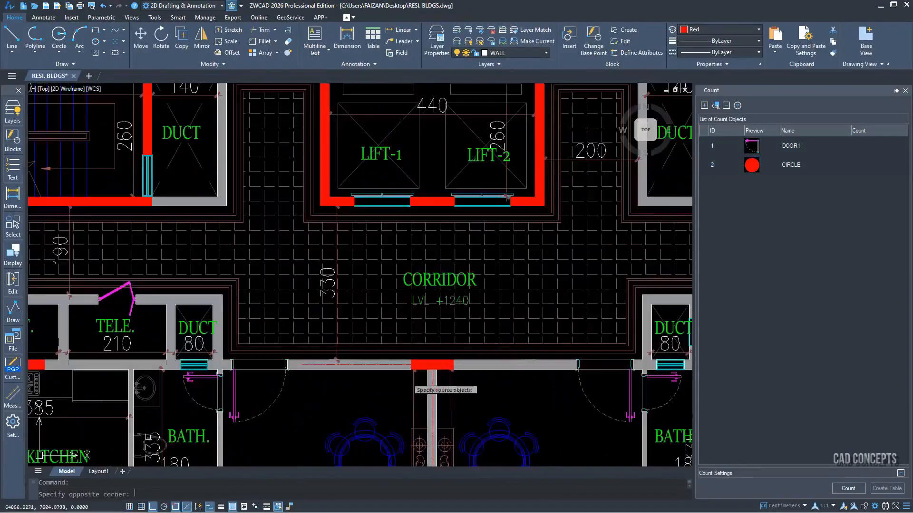
double_click(789, 165)
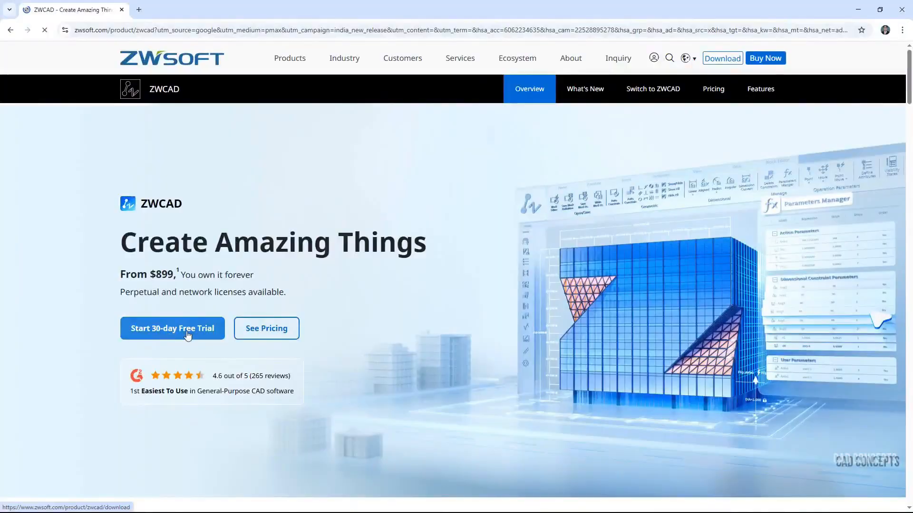
click(188, 335)
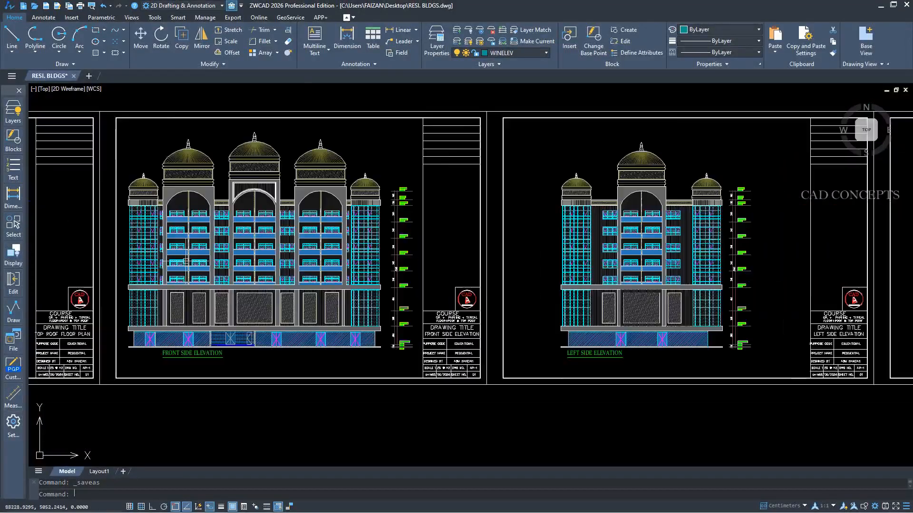
Examine the repeated windows across the front, left, right and rear side elevations.
scroll(186, 262, up, 2)
scroll(97, 214, up, 2)
scroll(124, 232, down, 2)
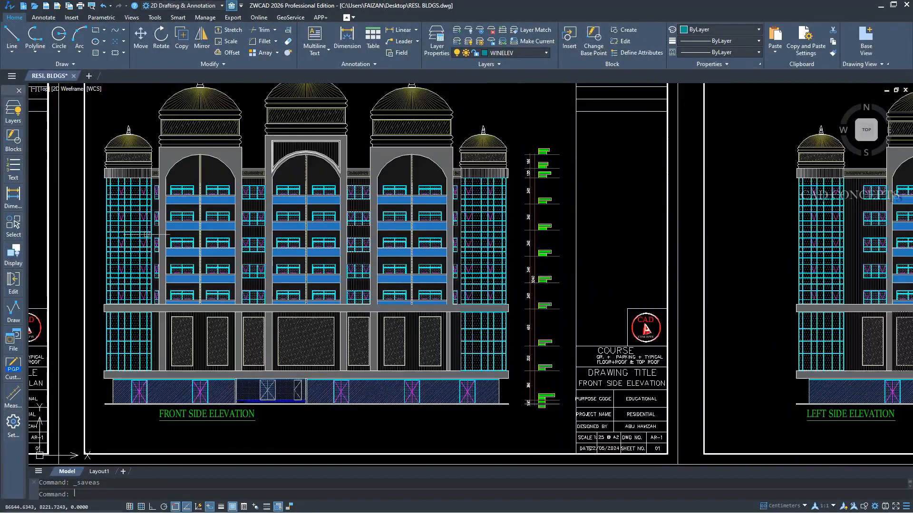
middle_drag(751, 284, 288, 280)
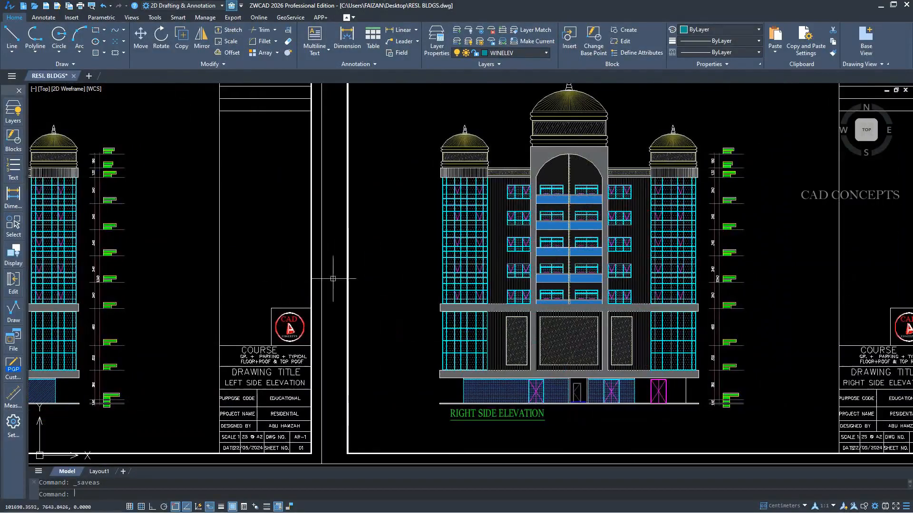
middle_drag(703, 284, 226, 283)
scroll(794, 153, up, 4)
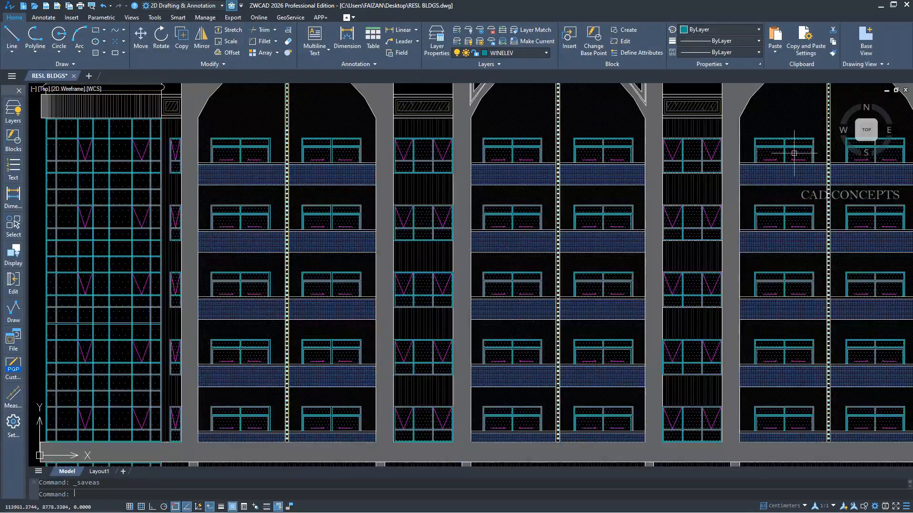
Check whether the windows are made of separate objects by selecting parts on the rear and front elevations, and clear the selection.
scroll(761, 150, up, 3)
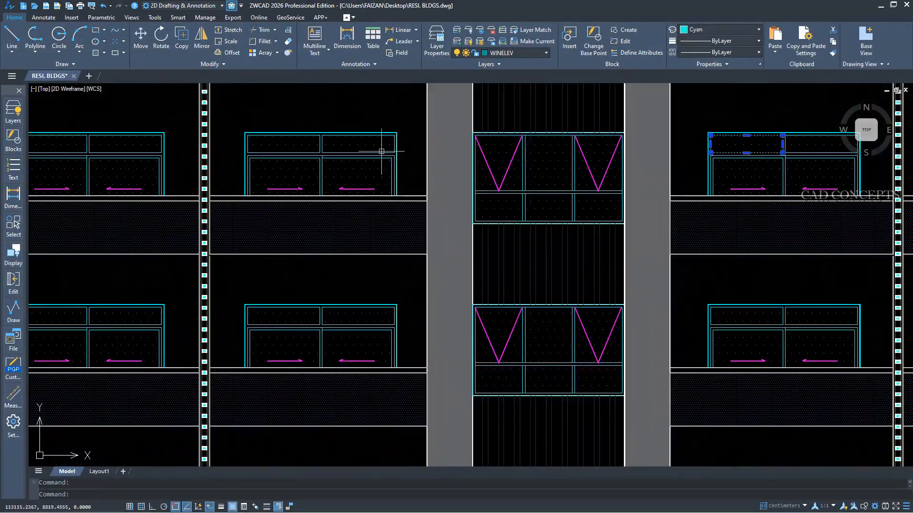
scroll(287, 184, down, 9)
middle_drag(271, 236, 874, 242)
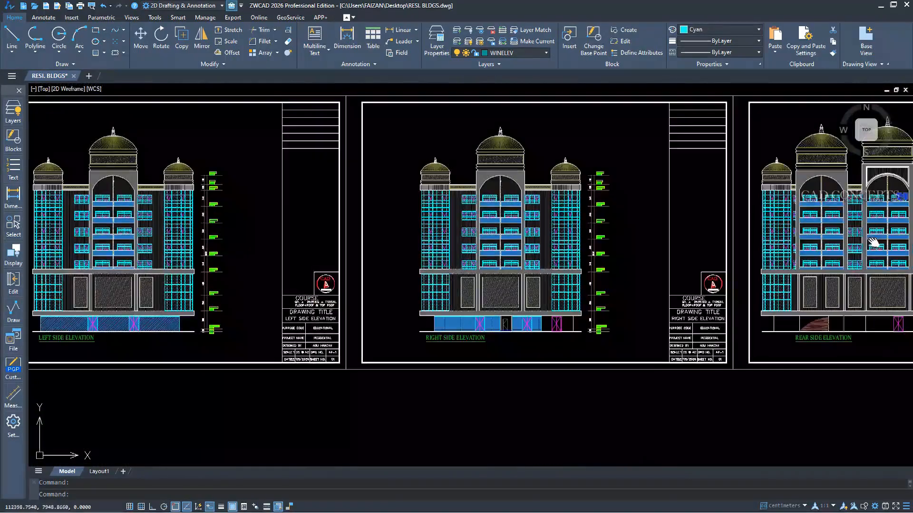
middle_drag(334, 258, 912, 260)
scroll(325, 201, up, 5)
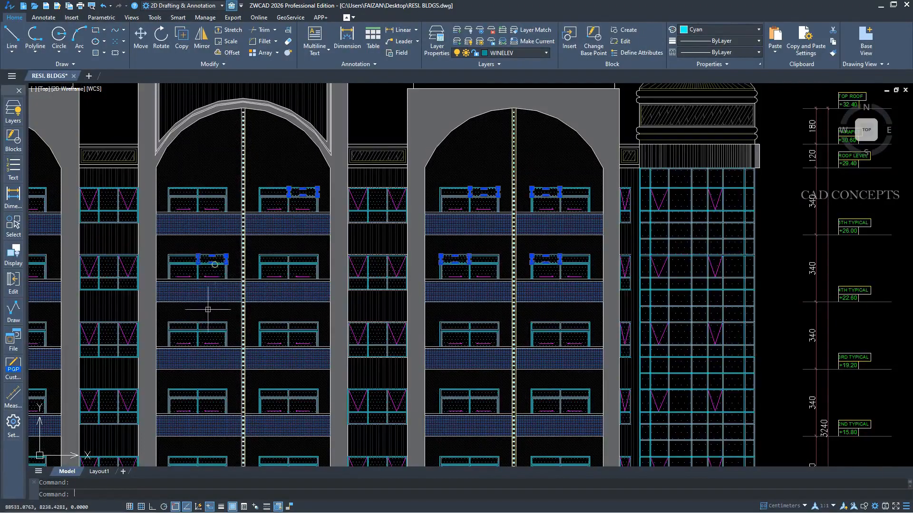
middle_drag(192, 347, 728, 302)
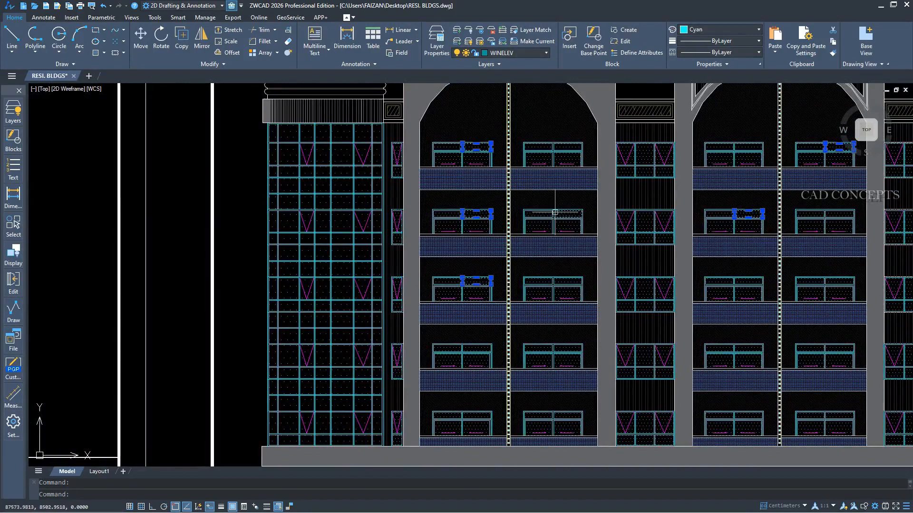
key(Escape)
Start the BATCHBLOCK command and open its object matching settings.
scroll(473, 253, down, 5)
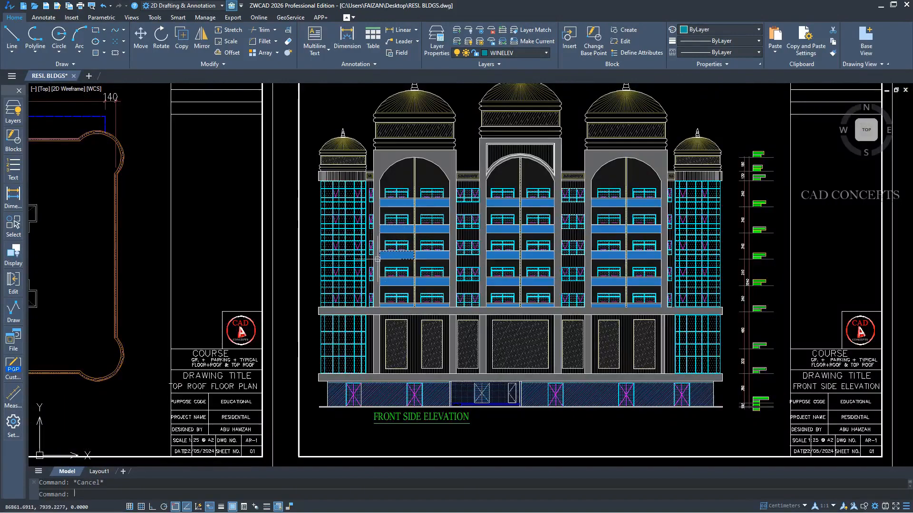
text(BAT)
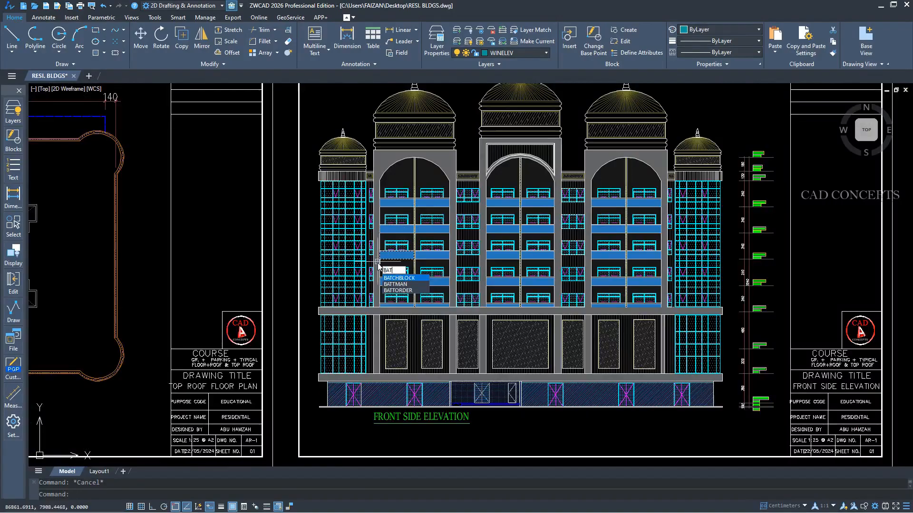
click(412, 280)
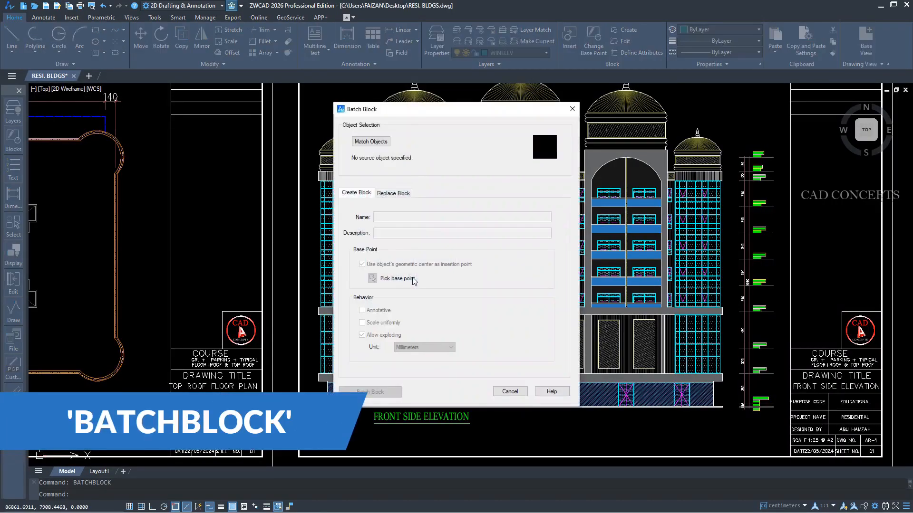
click(367, 141)
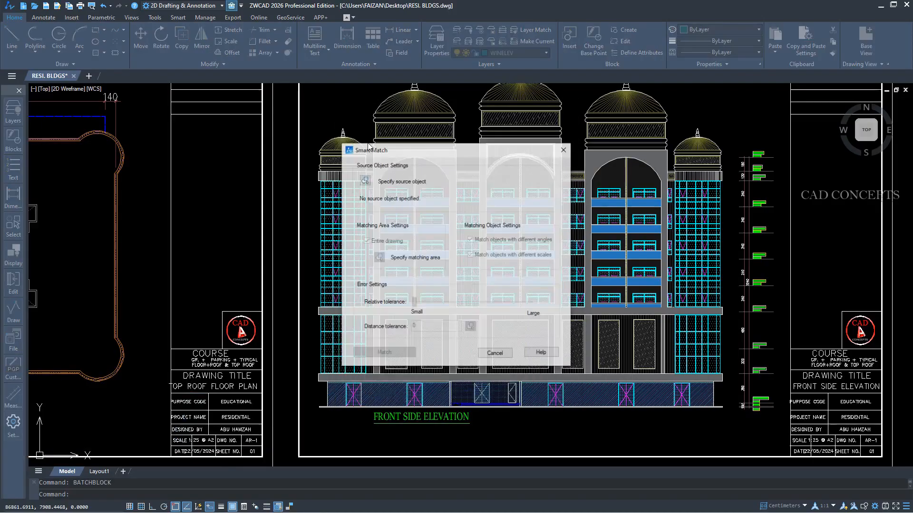
Specify the complete sliding window on the top floor of the front elevation's first arched bay as the source object.
click(366, 181)
scroll(364, 176, up, 10)
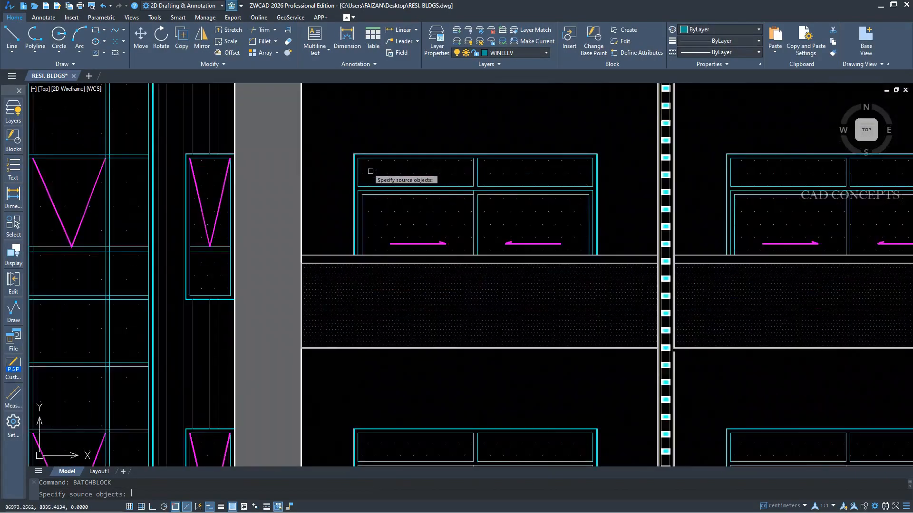
click(352, 133)
scroll(361, 143, down, 6)
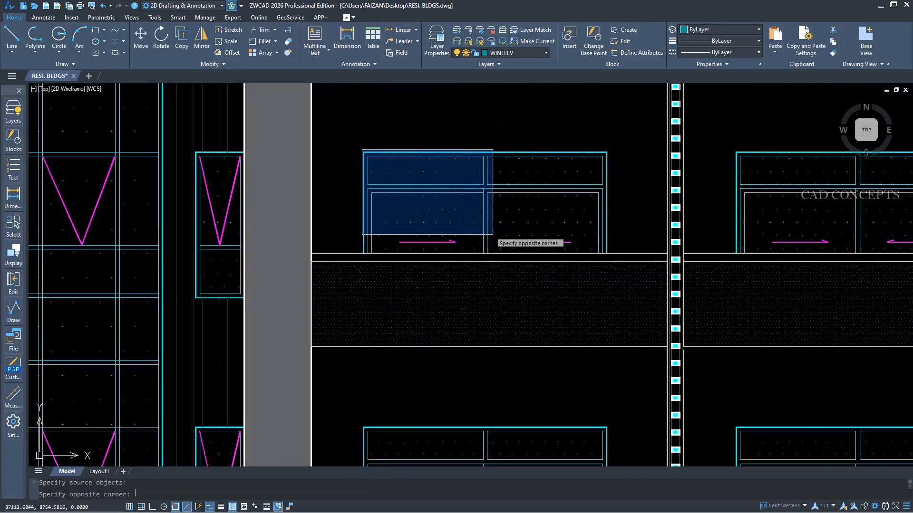
click(623, 288)
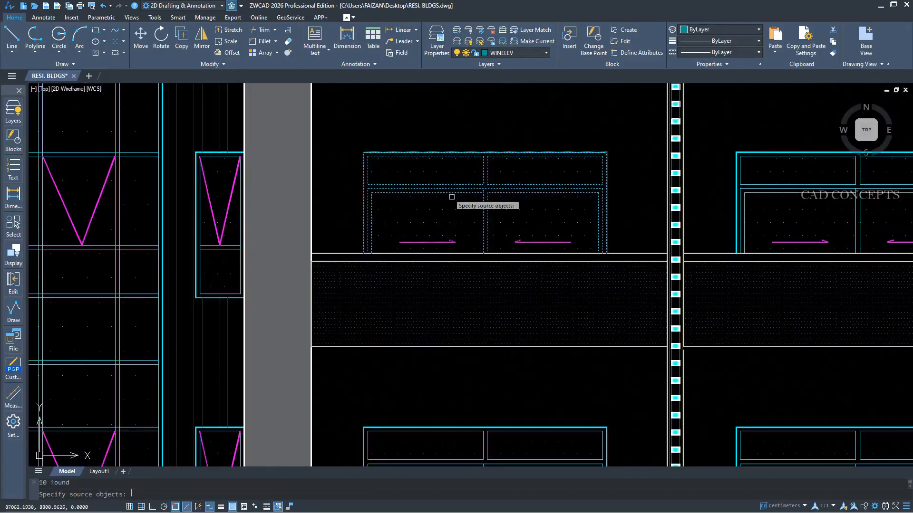
scroll(452, 205, down, 5)
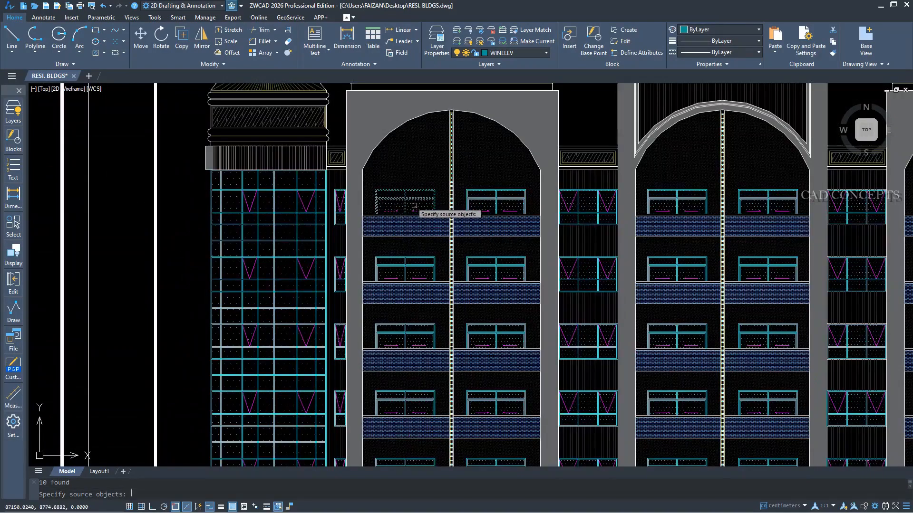
scroll(406, 201, down, 4)
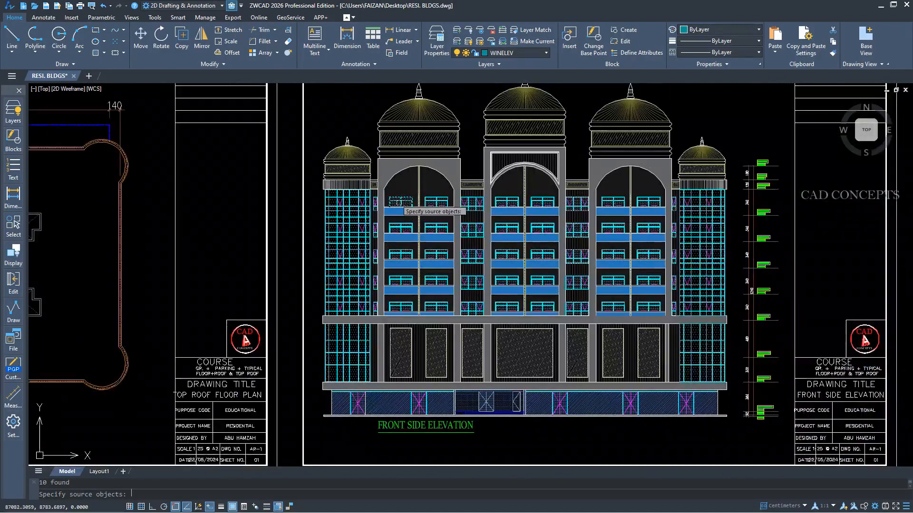
key(Return)
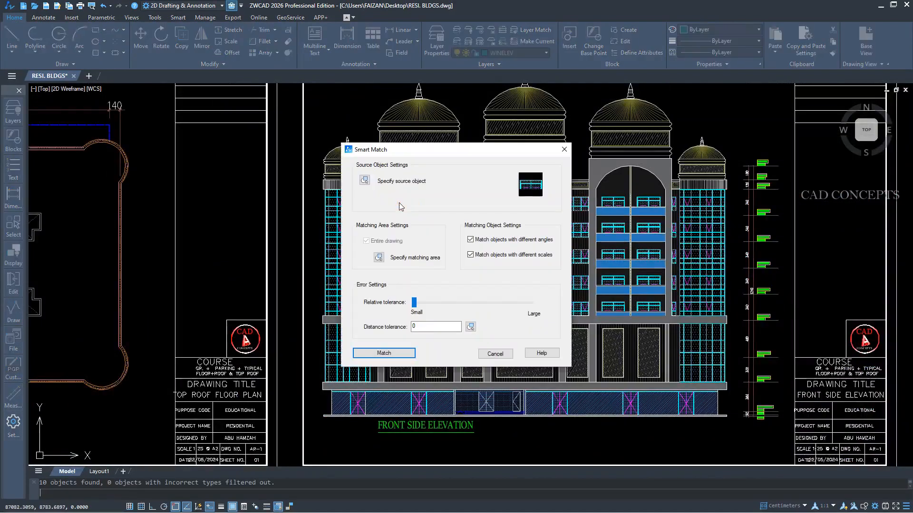
Limit the matching area to the front, left, right and rear elevation sheets and run the match.
click(378, 258)
scroll(381, 261, down, 5)
click(291, 204)
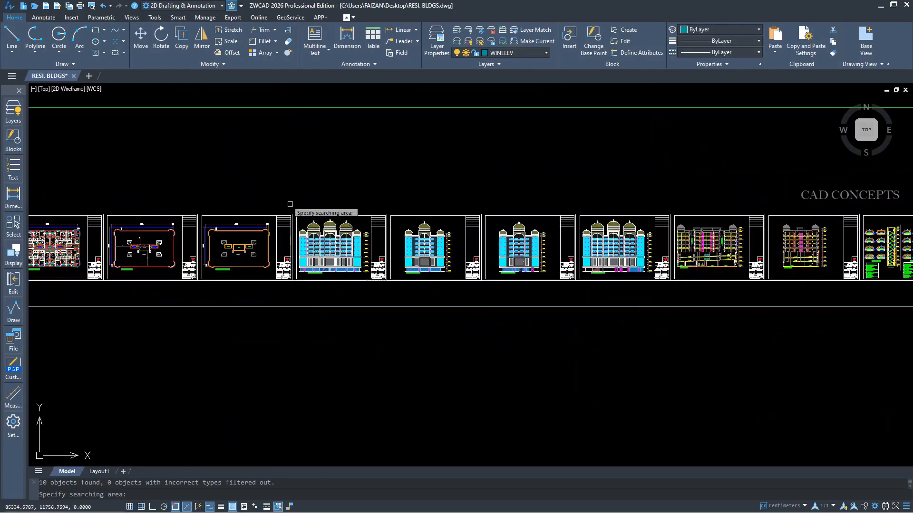
click(638, 288)
scroll(379, 245, up, 2)
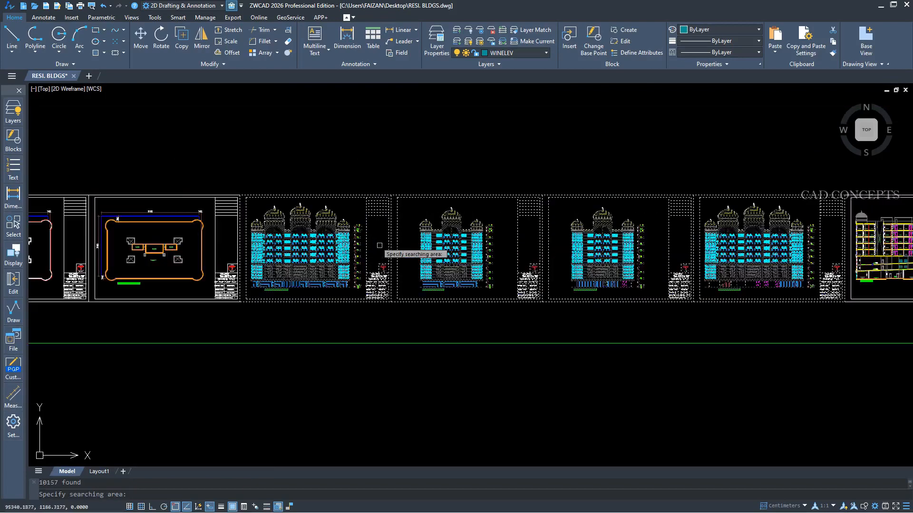
mouse_move(507, 255)
middle_down()
mouse_move(433, 286)
mouse_move(440, 289)
middle_up()
scroll(433, 286, up, 2)
key(Return)
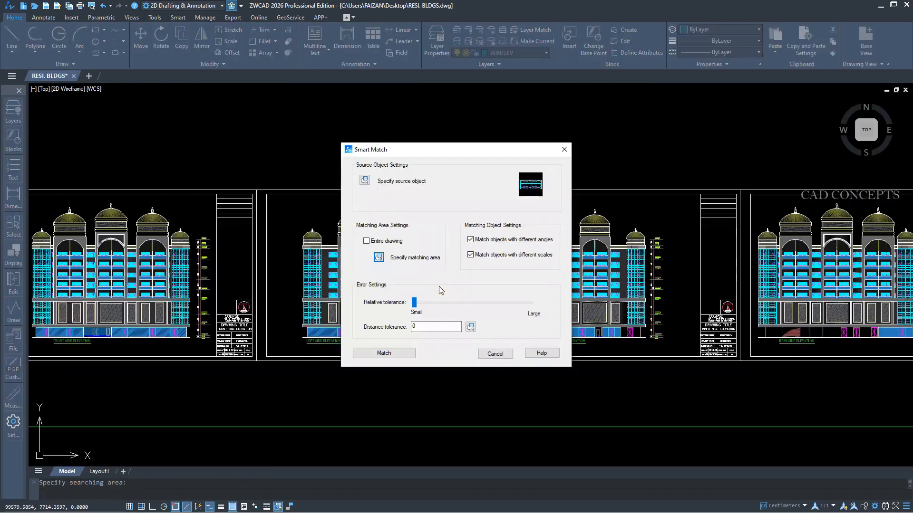
click(388, 353)
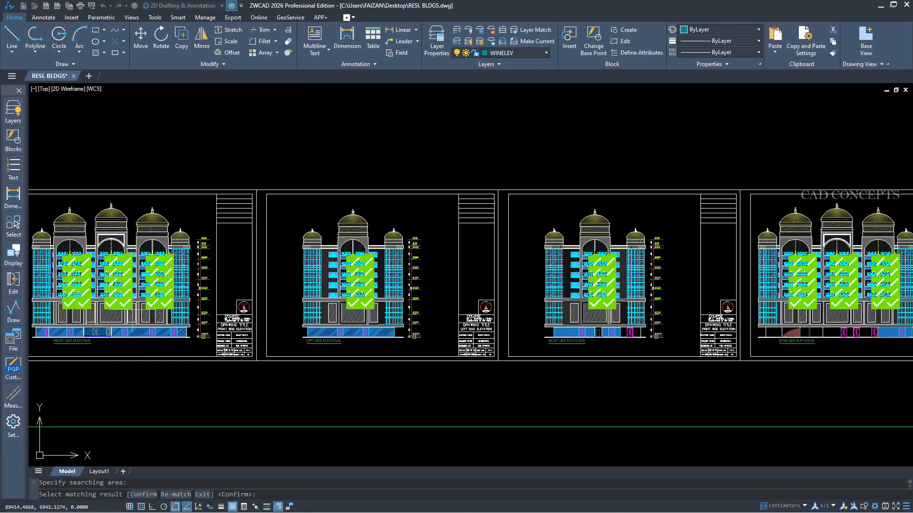
Inspect the matched sliding windows across the front, left, right and rear elevations.
scroll(72, 269, up, 6)
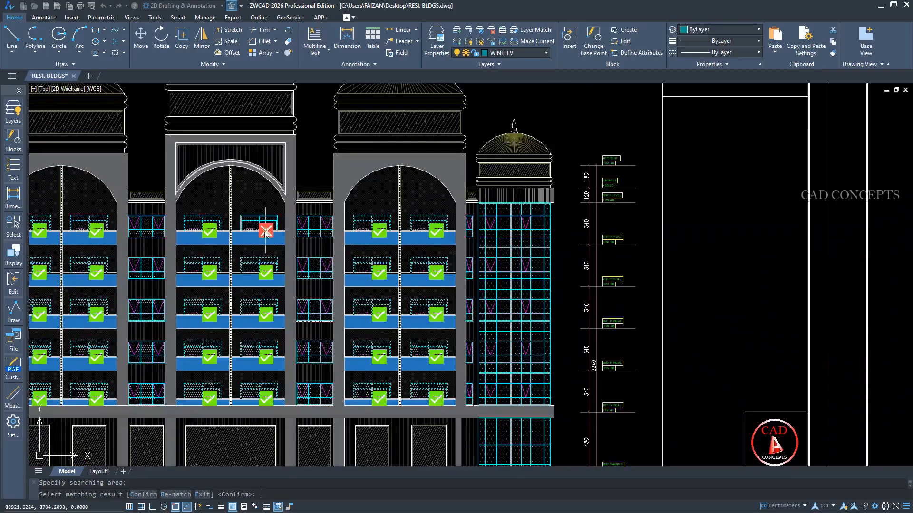
scroll(270, 246, down, 4)
middle_drag(613, 277, 397, 279)
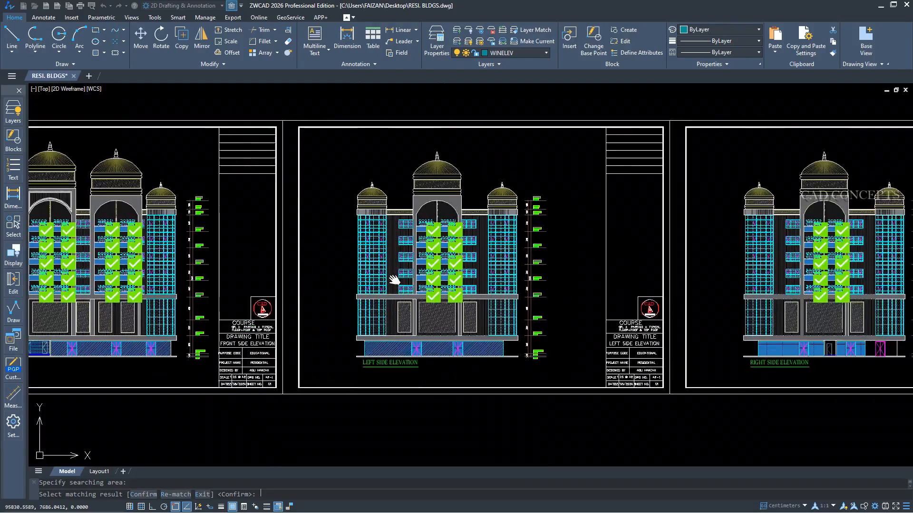
middle_drag(860, 261, 478, 261)
middle_drag(703, 261, 440, 266)
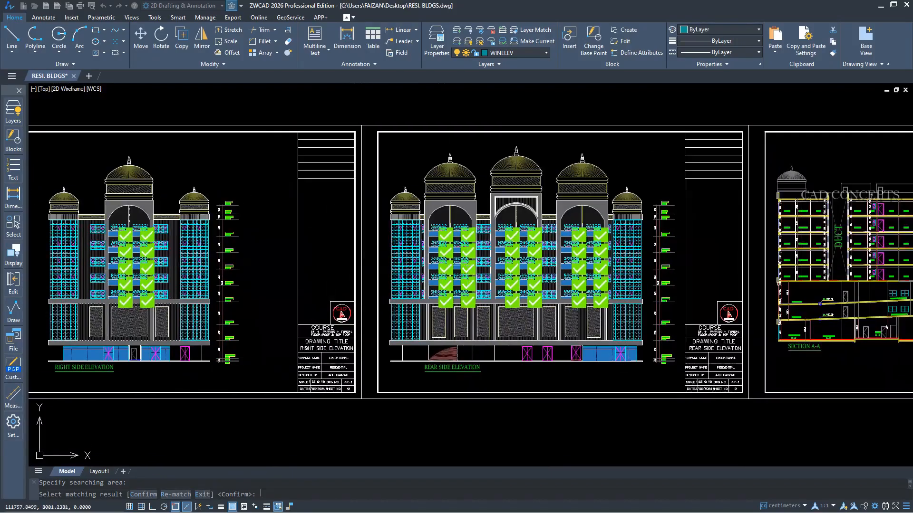
scroll(468, 268, up, 2)
scroll(769, 281, down, 2)
scroll(449, 261, down, 3)
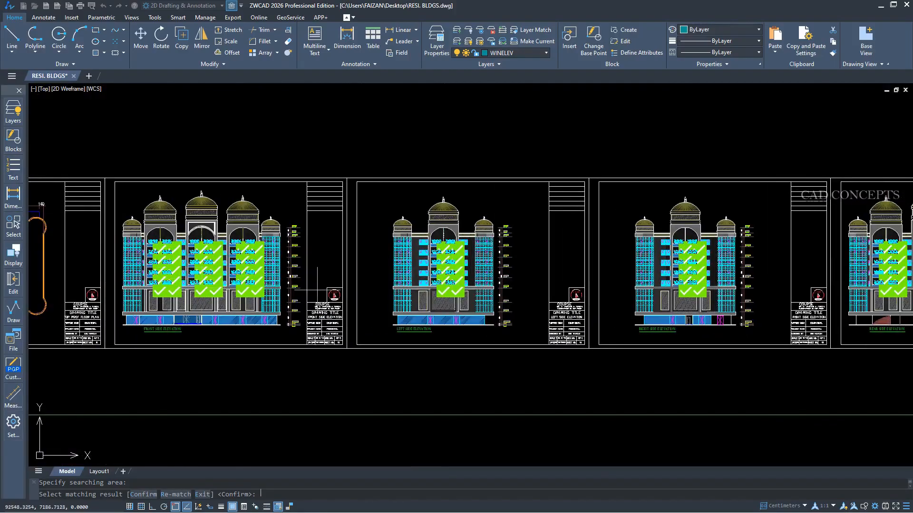
scroll(436, 289, down, 2)
scroll(436, 288, up, 2)
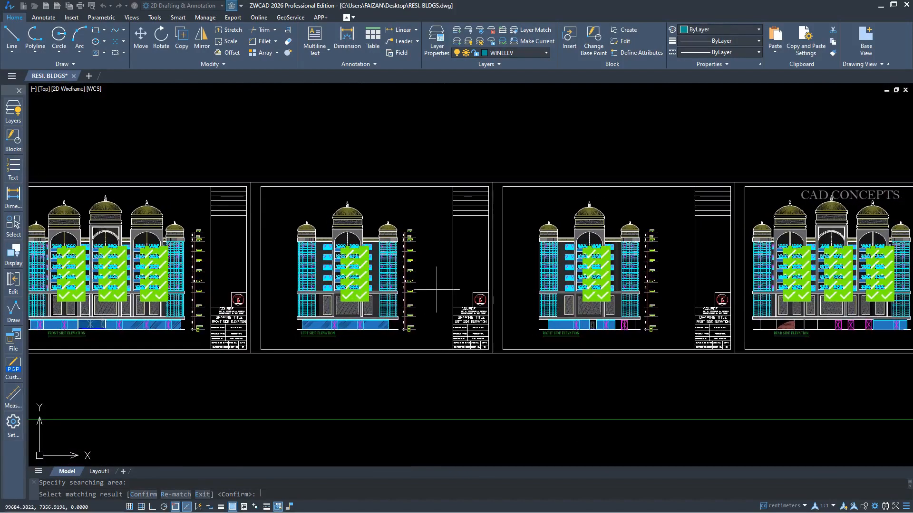
Accept the matches and convert them to a block named SLIDE WINDOW with uniform scaling, exploding allowed and the unit set to Centimeters.
key(Return)
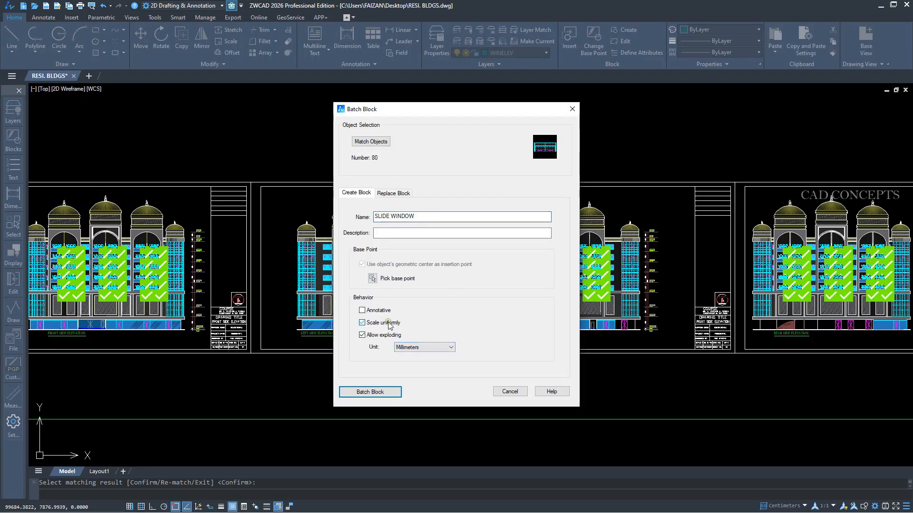
click(415, 348)
click(415, 387)
click(393, 393)
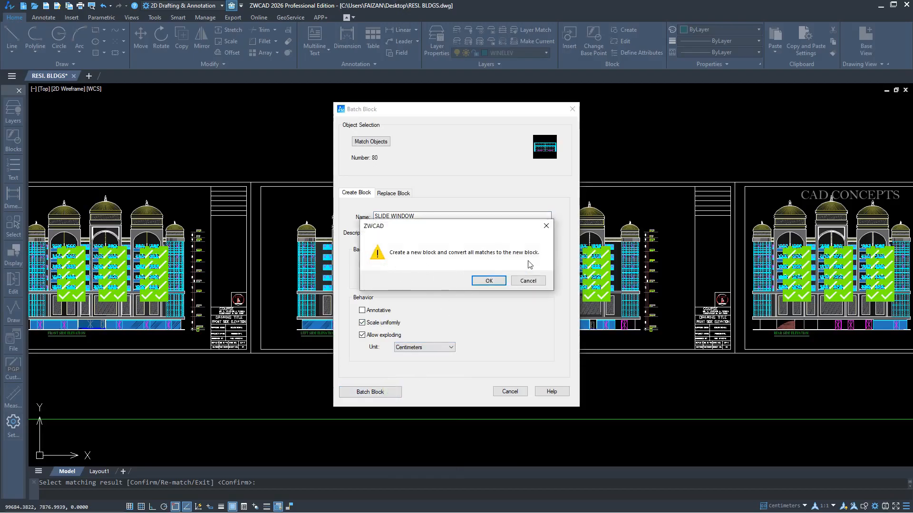
click(489, 281)
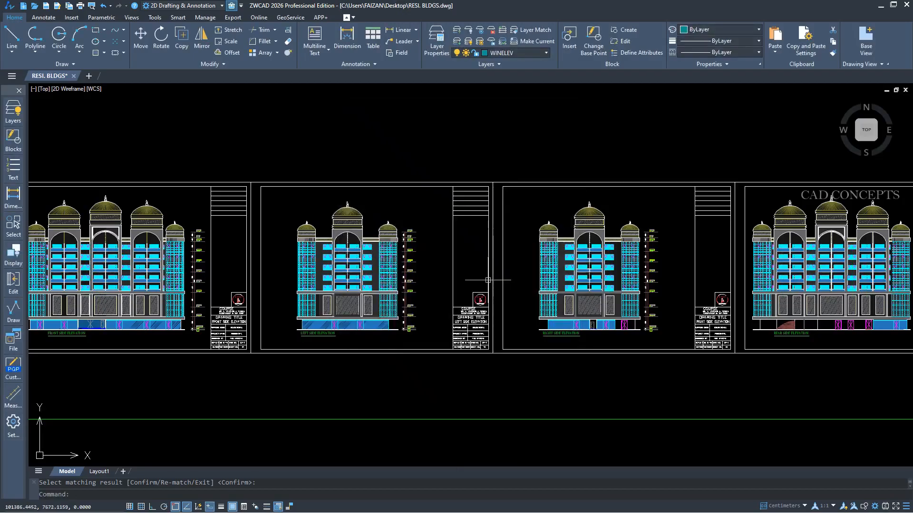
Select several converted windows in the front elevation's first arched bay to check that each one is a single block.
click(58, 247)
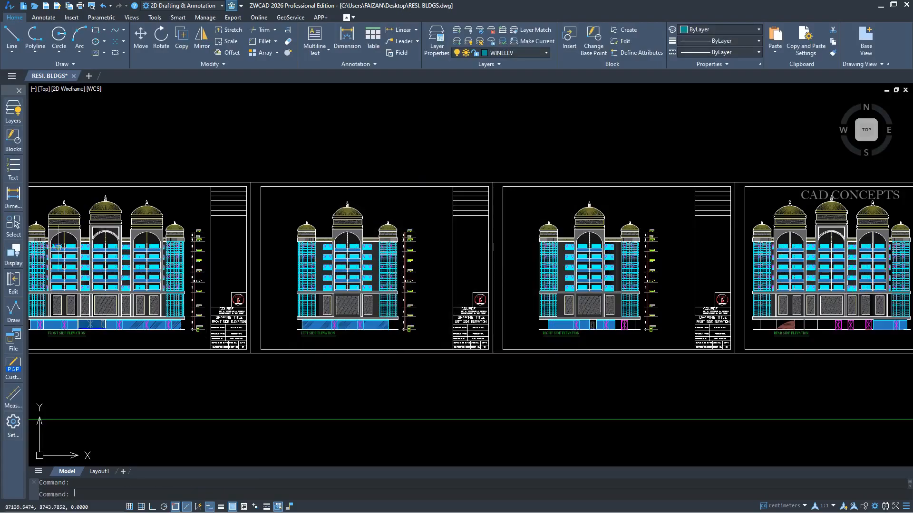
scroll(44, 249, up, 5)
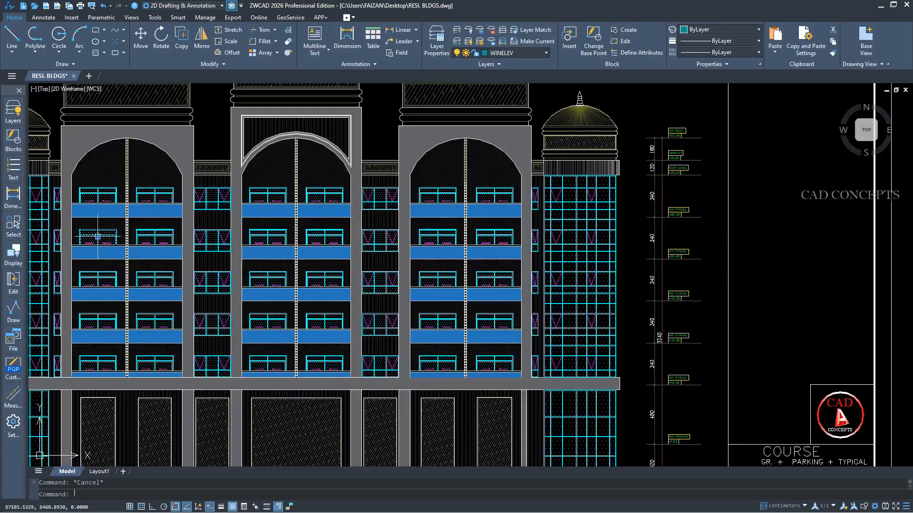
click(153, 236)
click(155, 196)
click(154, 280)
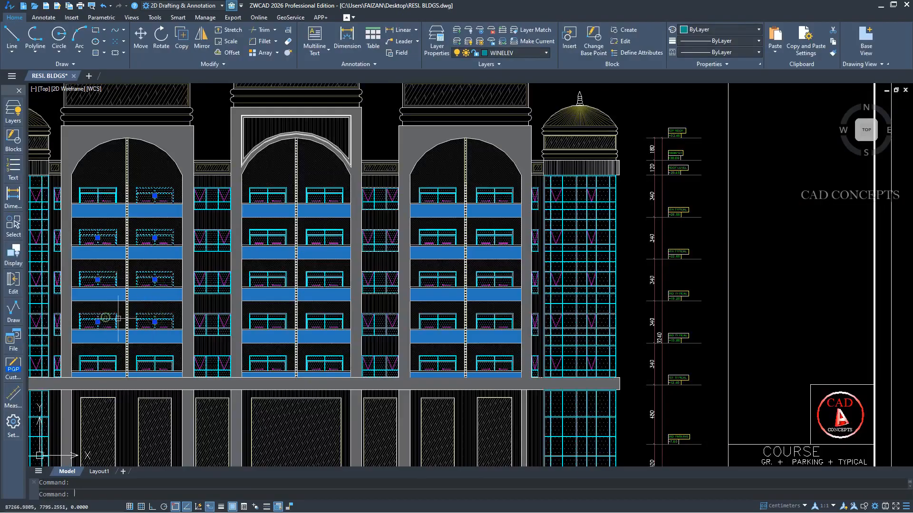
Select all blocks similar to the selected windows and try moving them above the elevation sheets.
scroll(166, 334, down, 8)
right_click(204, 101)
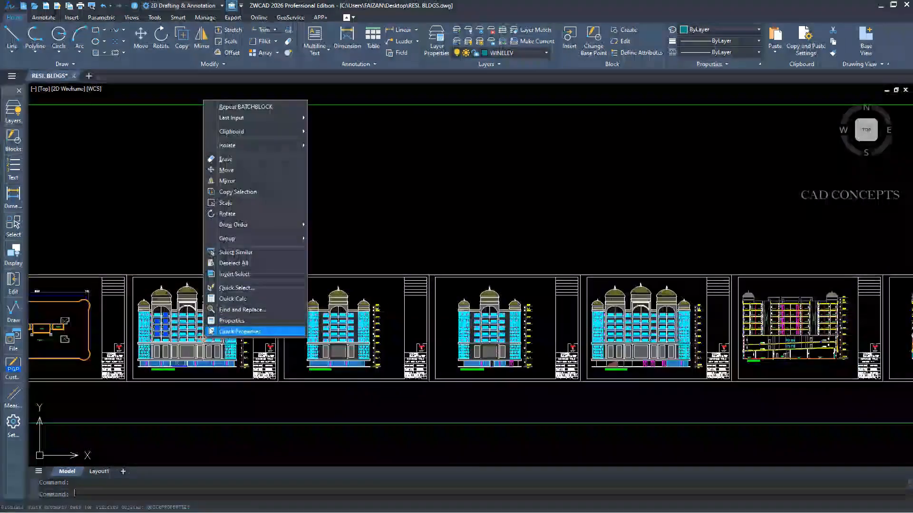
click(232, 259)
key(m)
key(Return)
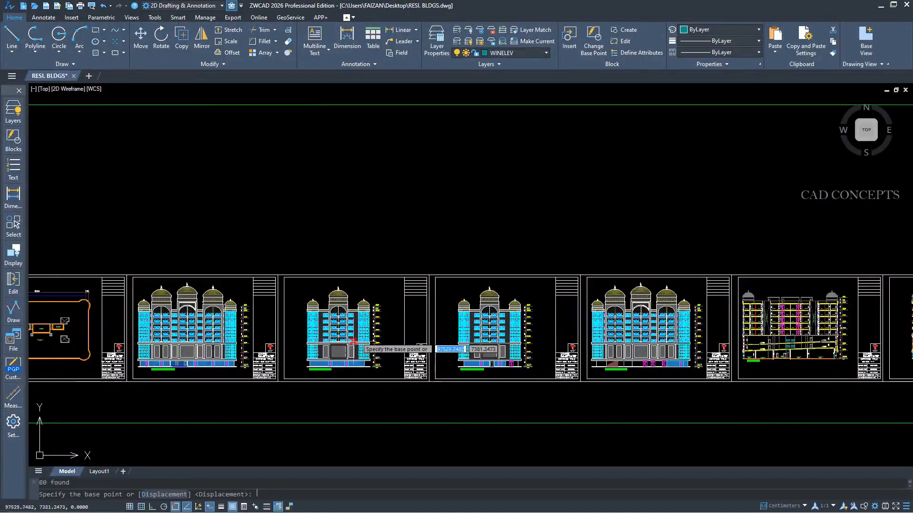
click(395, 326)
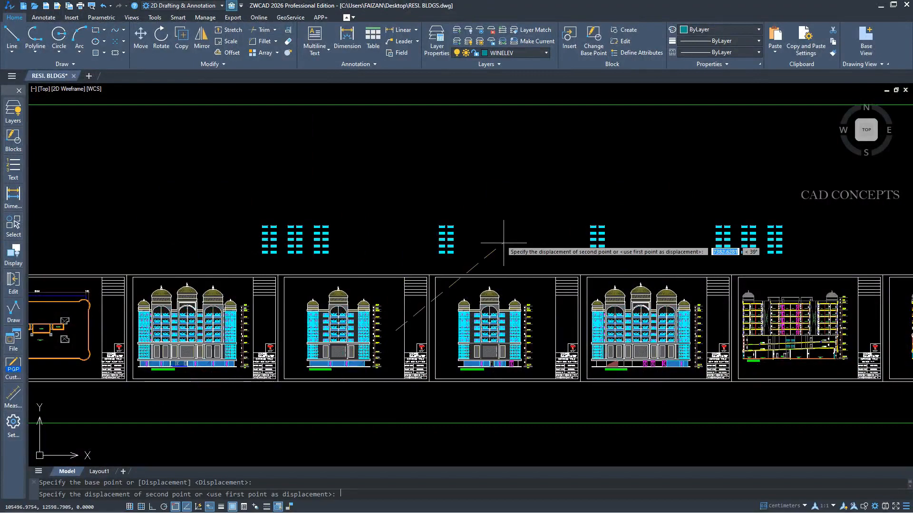
key(Escape)
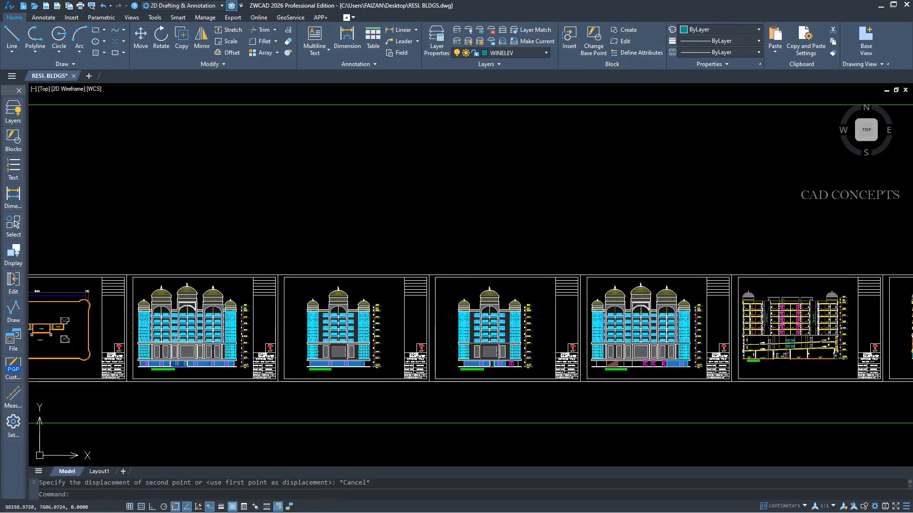
Look over the front elevation's windows and regenerate the drawing.
scroll(174, 316, up, 7)
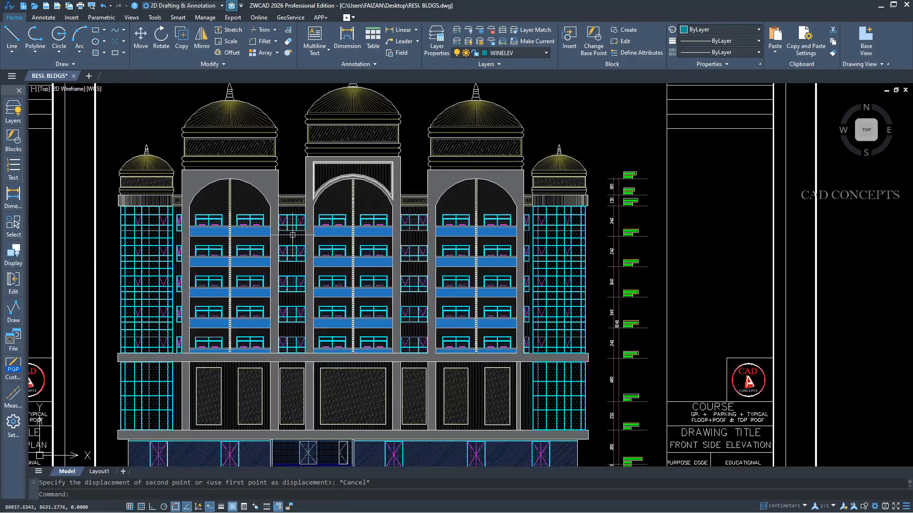
scroll(293, 235, up, 2)
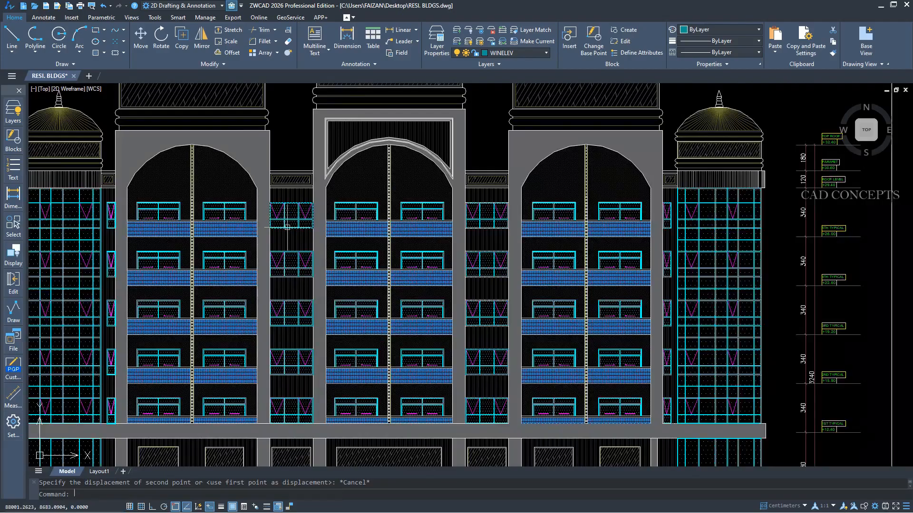
text(re)
key(space)
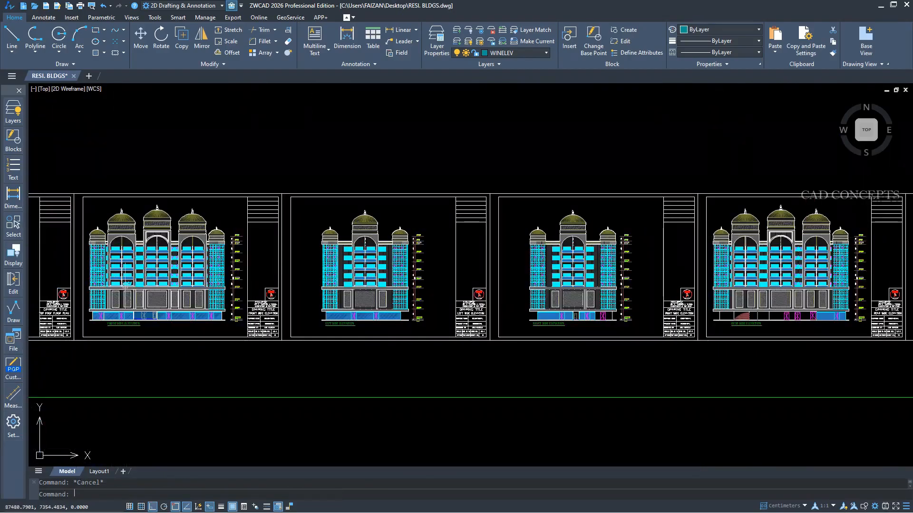
Restart BATCHBLOCK and specify the complete small dome on the front elevation's leftmost tower as the matching source object.
text(IB)
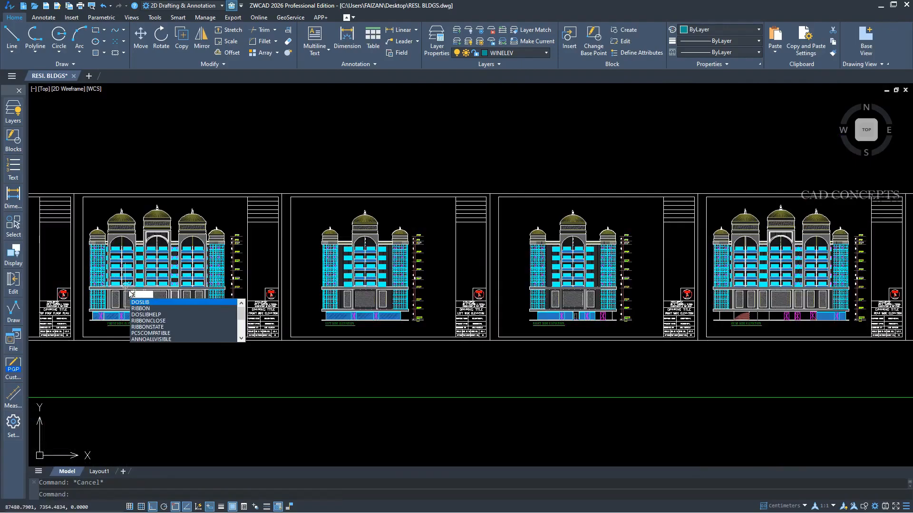
key(Return)
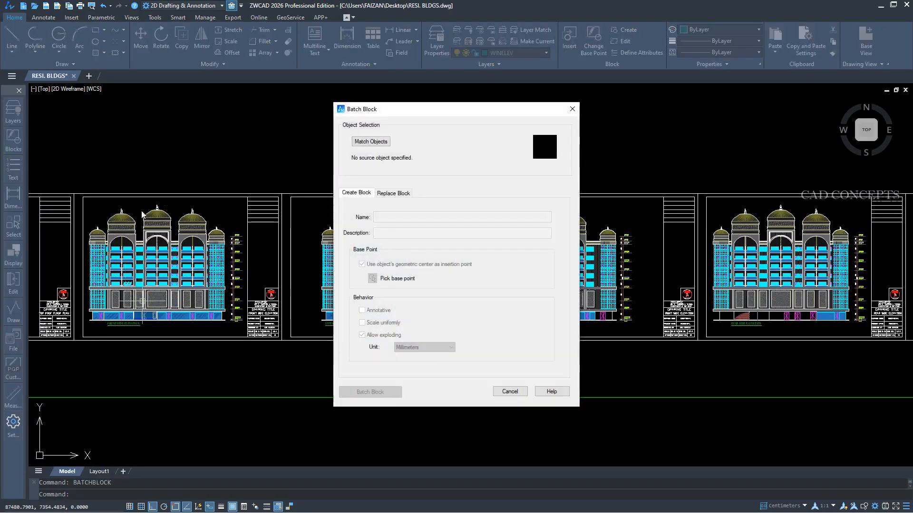
click(356, 143)
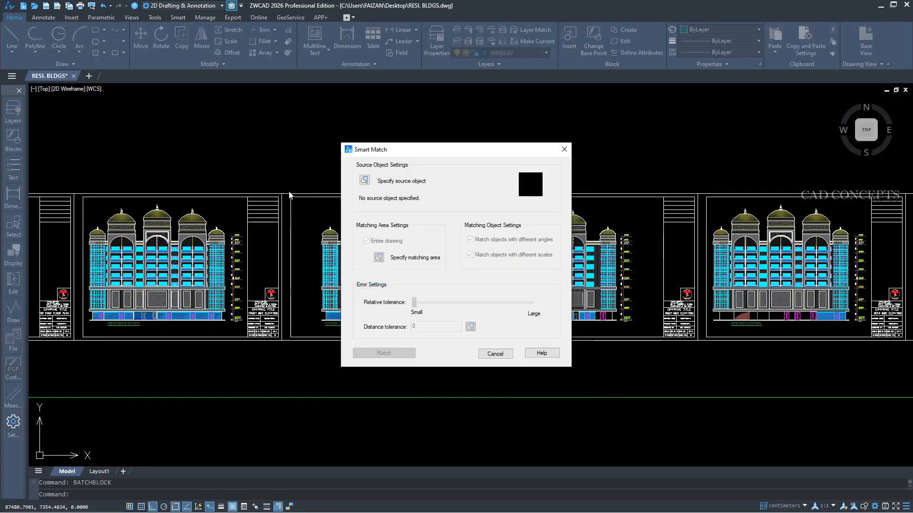
click(365, 181)
scroll(187, 268, up, 6)
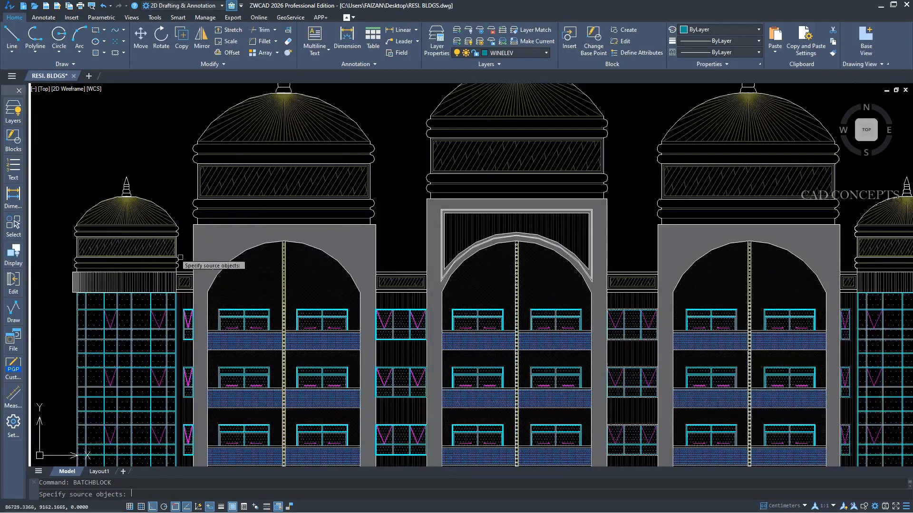
click(187, 268)
click(72, 158)
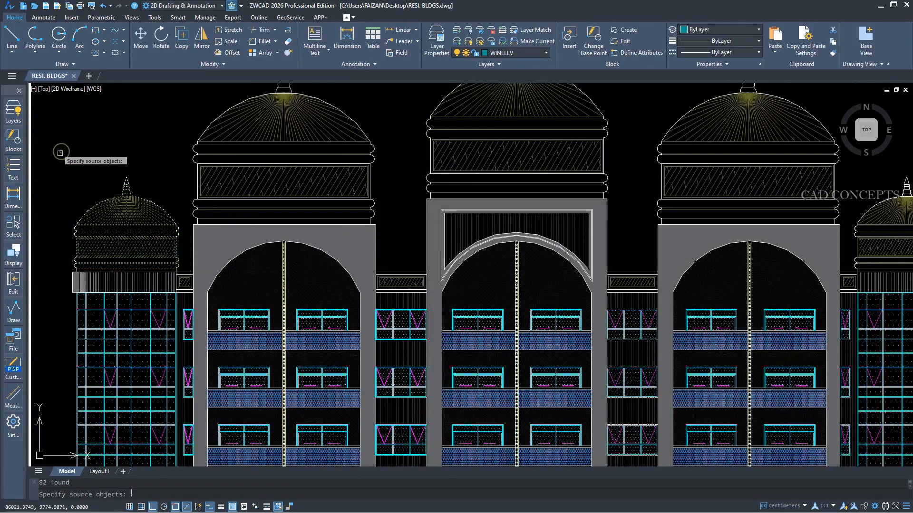
scroll(79, 279, up, 6)
click(525, 301)
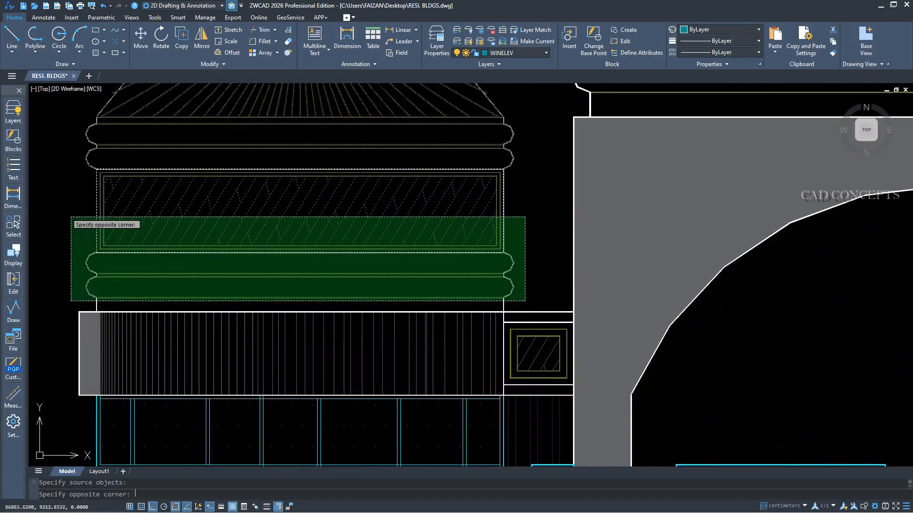
click(68, 215)
scroll(202, 220, down, 10)
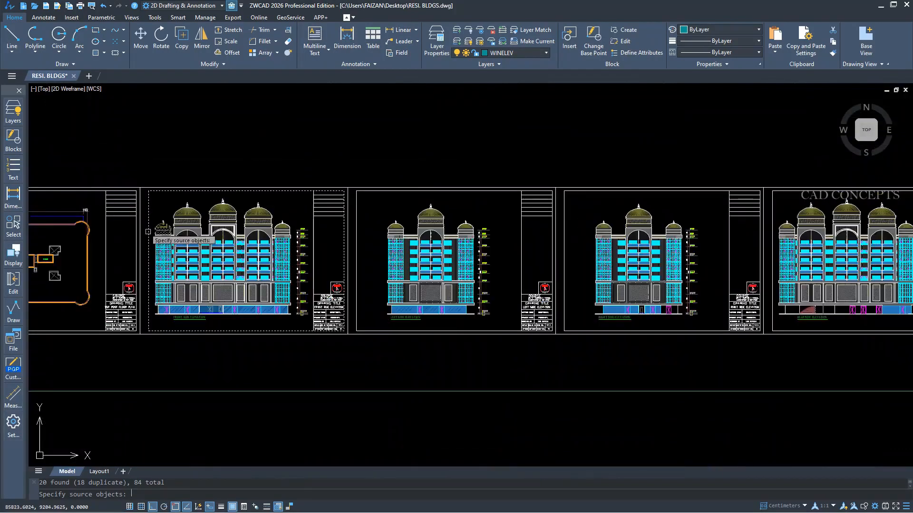
scroll(646, 280, down, 5)
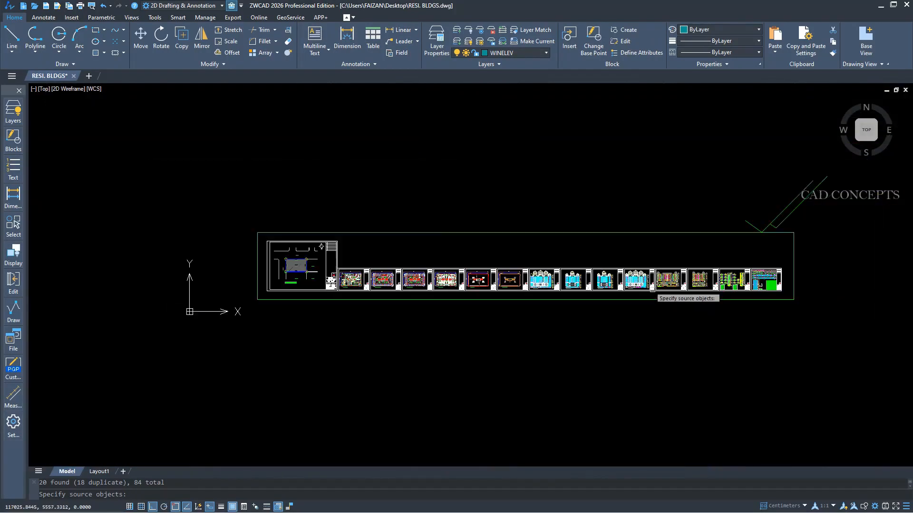
scroll(604, 252, up, 2)
right_click(603, 252)
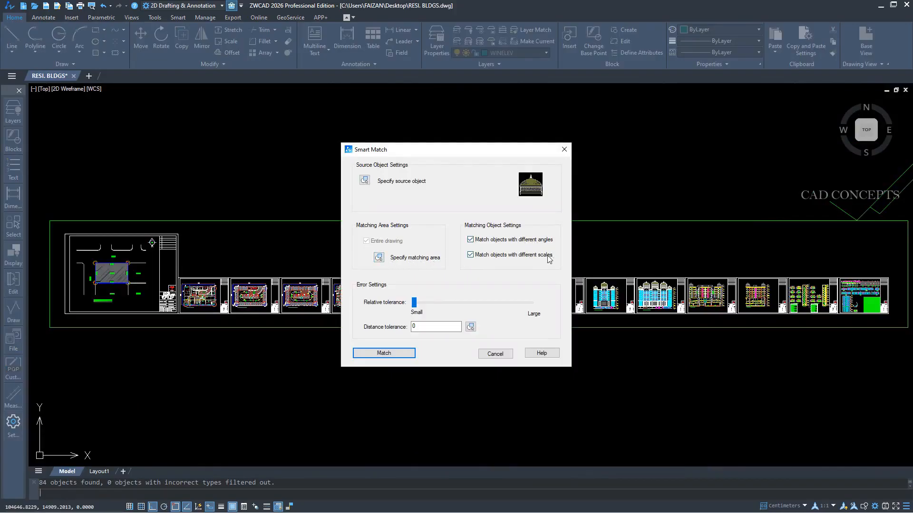
Specify a matching area enclosing all drawing sheets and run the match, allowing different angles and scales.
click(378, 257)
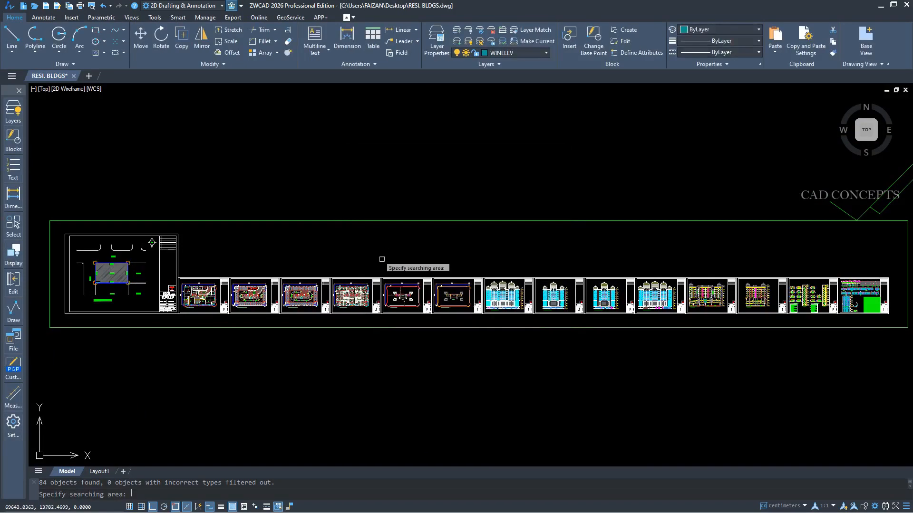
click(44, 214)
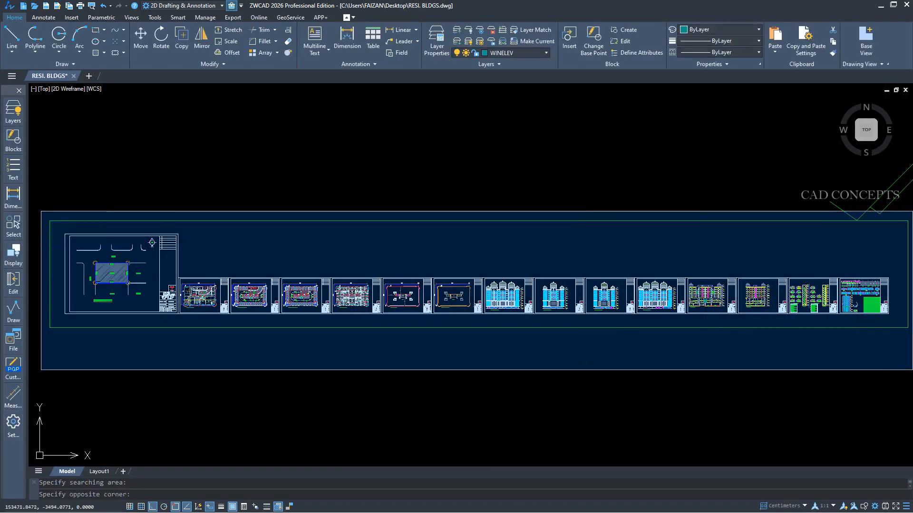
click(906, 372)
key(Return)
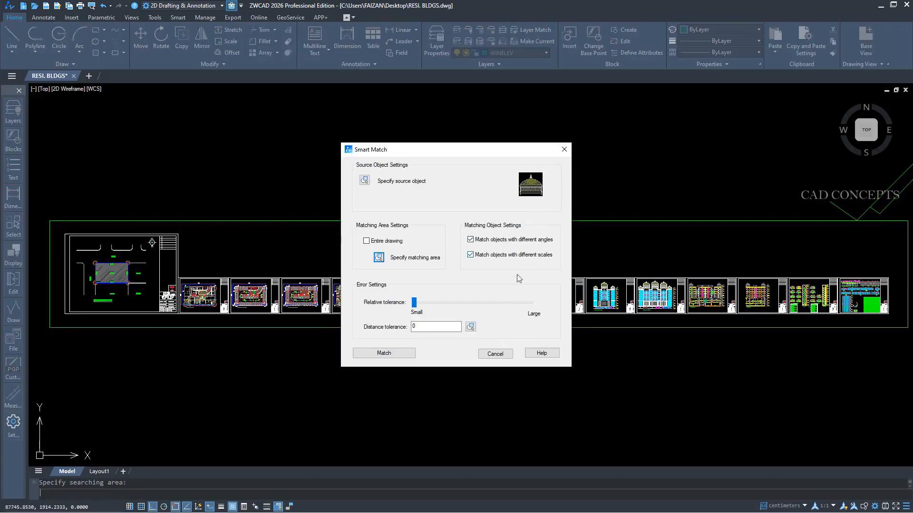
click(398, 353)
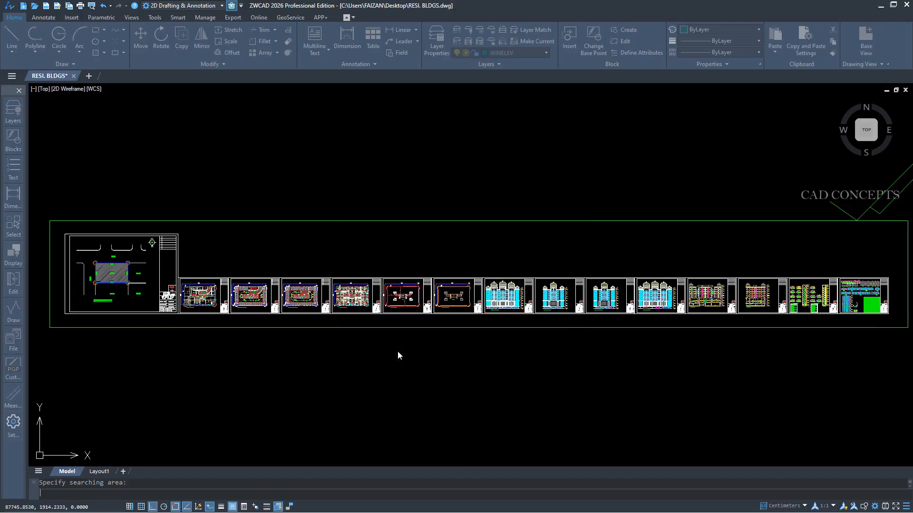
Check the matched large and small domes on the elevations and accept the matching result.
scroll(546, 316, up, 5)
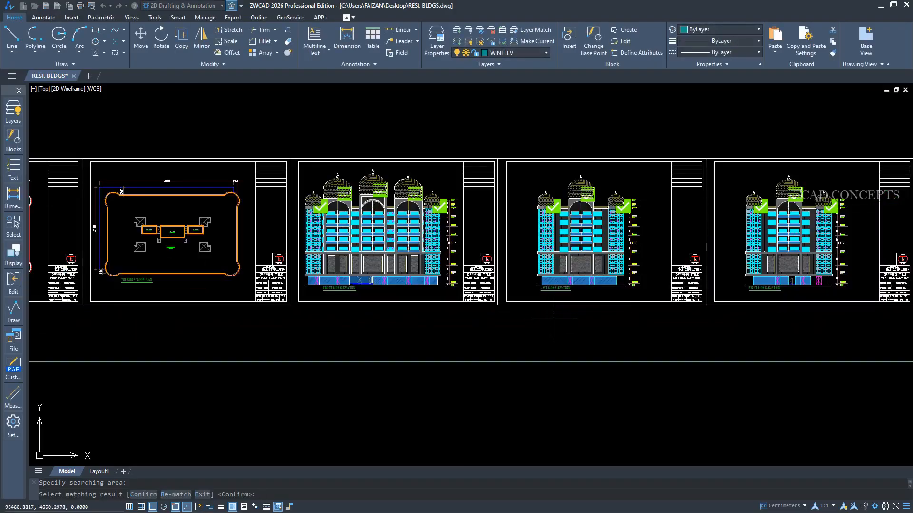
scroll(601, 326, down, 4)
middle_drag(601, 327, 445, 338)
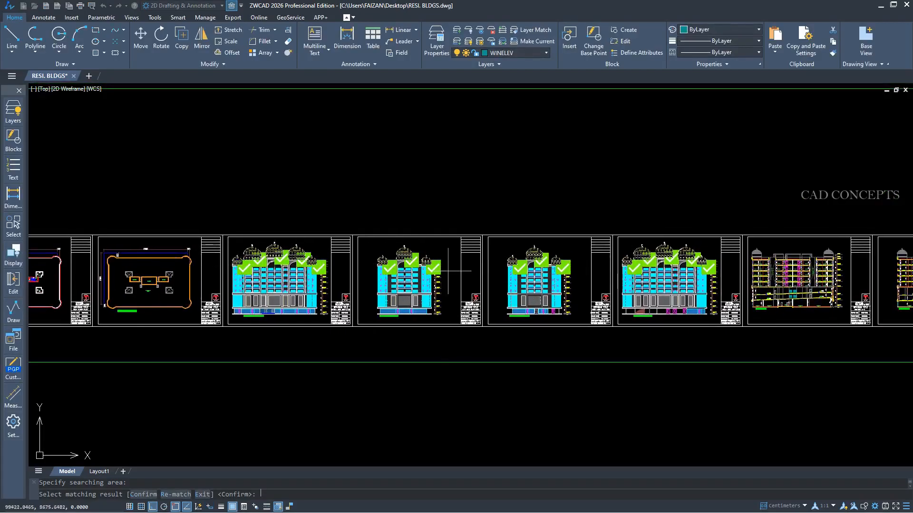
scroll(300, 272, up, 3)
scroll(146, 253, up, 3)
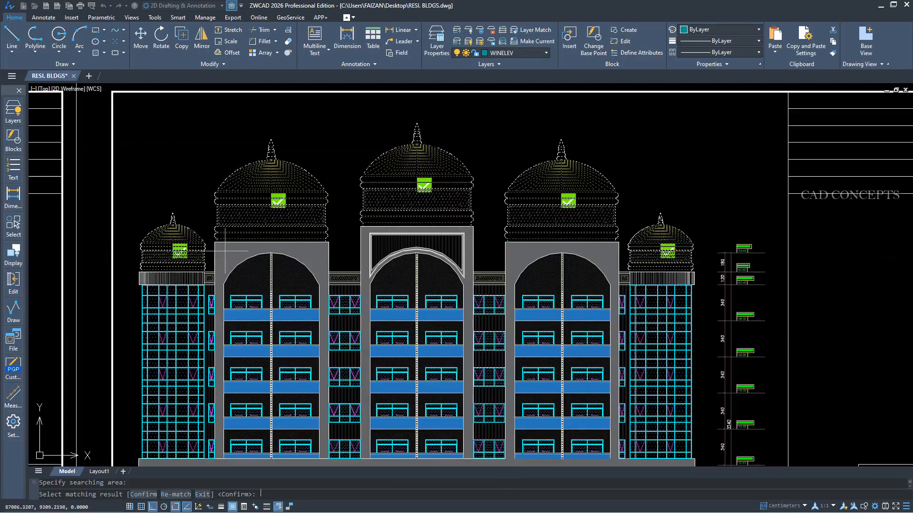
scroll(267, 175, down, 6)
key(Return)
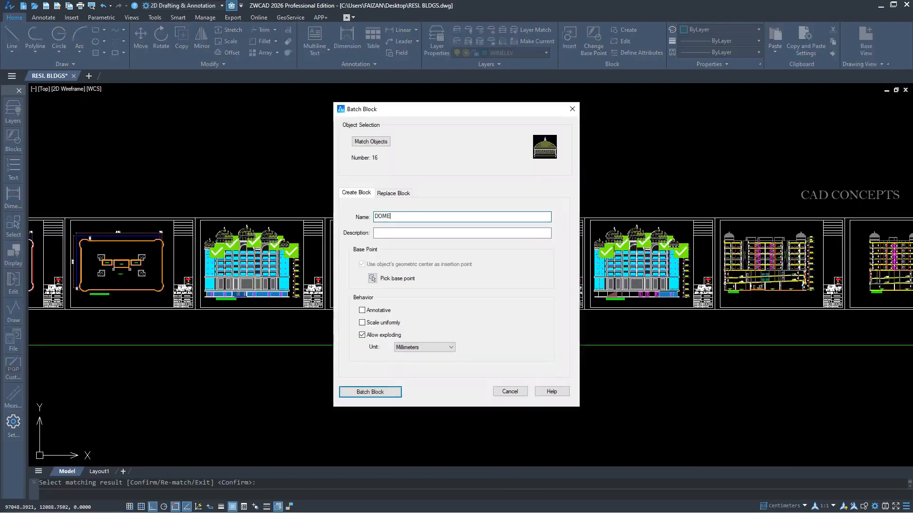
Convert all matched domes to the new block DOME, scaled uniformly and with the unit set to Centimeters.
click(383, 323)
click(414, 347)
click(413, 387)
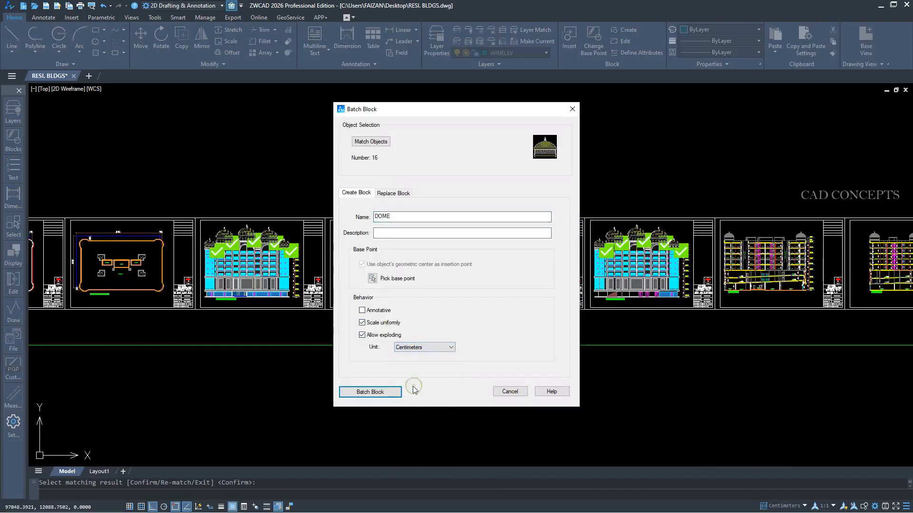
click(376, 395)
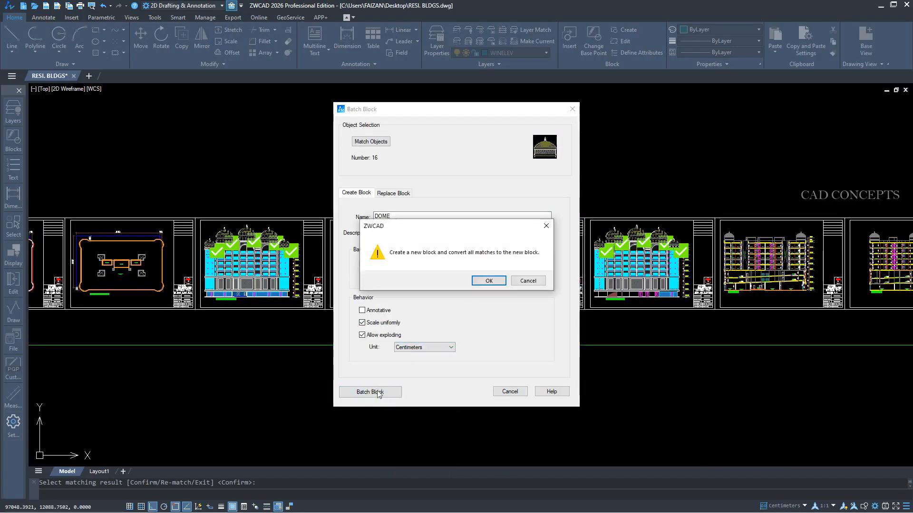
click(490, 284)
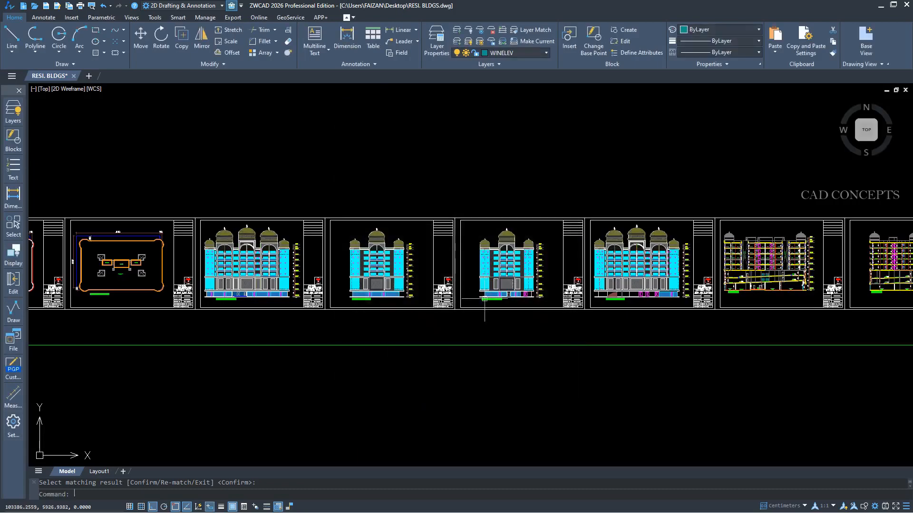
Select all similar dome blocks on the elevations, move them above the drawing sheets, and undo the move.
click(228, 236)
click(242, 236)
click(276, 234)
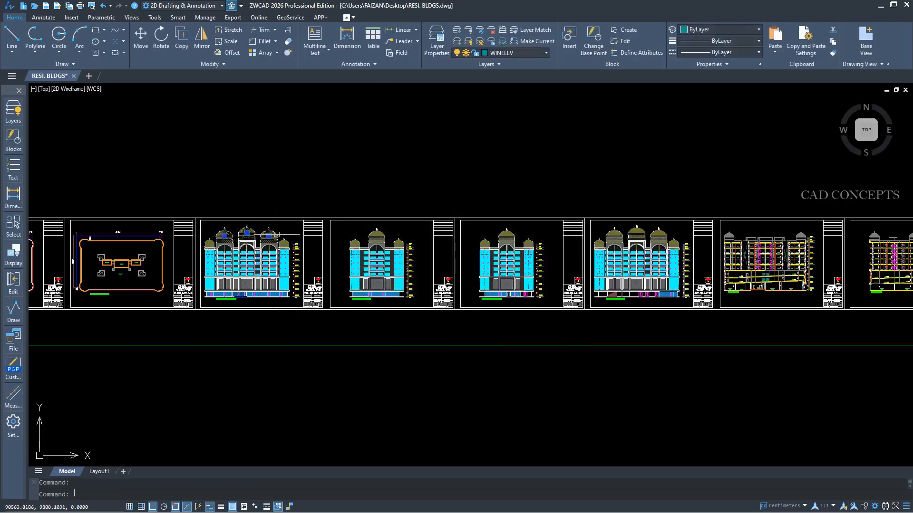
right_click(206, 244)
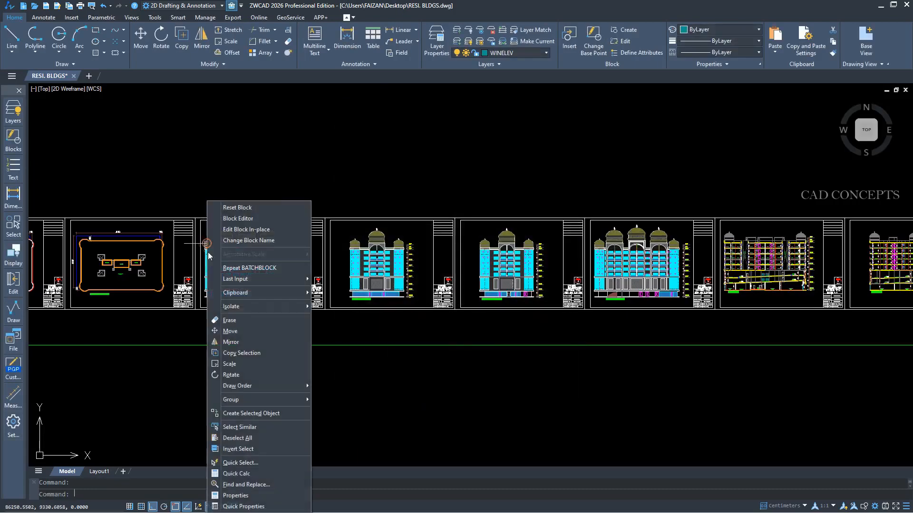
click(229, 429)
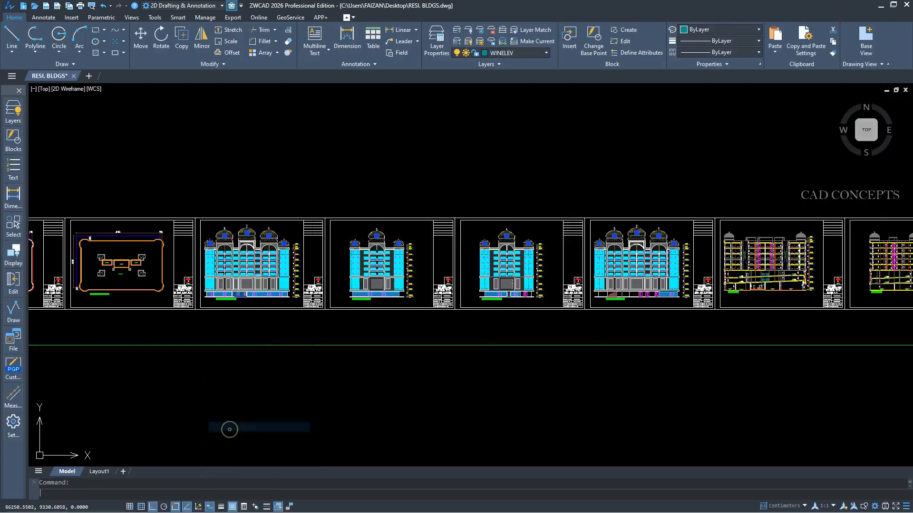
text(c)
key(Return)
click(254, 297)
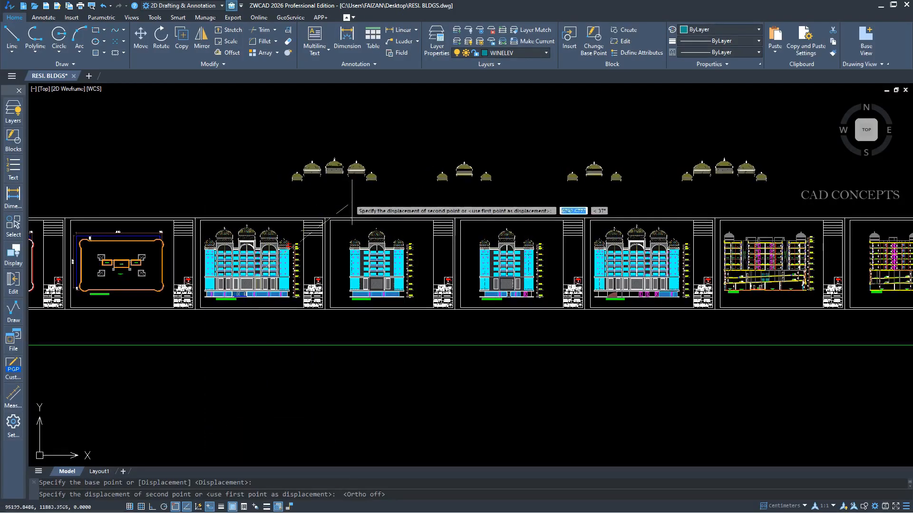
click(323, 198)
click(237, 118)
key(Escape)
key(ctrl+z)
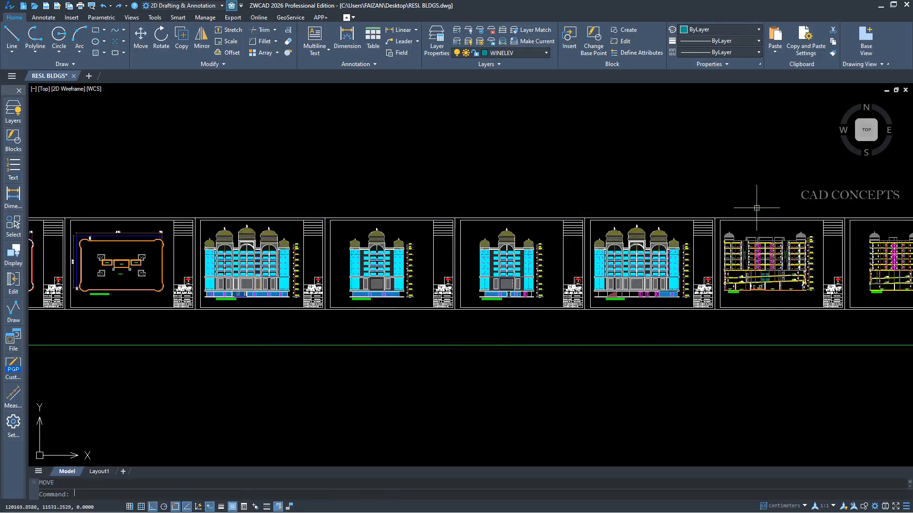
Check the block definitions of the front elevation's large dome and the left side elevation's large and small domes without editing them.
scroll(214, 237, up, 3)
click(332, 201)
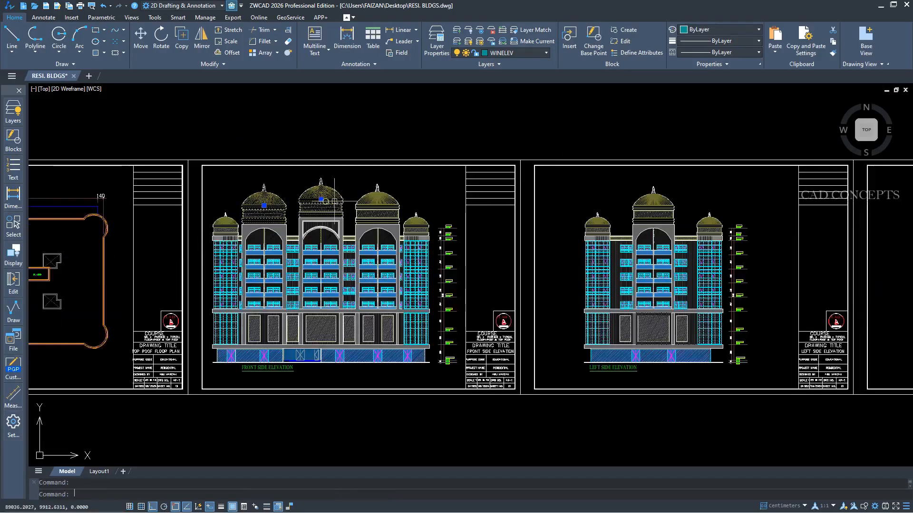
click(387, 200)
key(Escape)
click(387, 200)
double_click(387, 200)
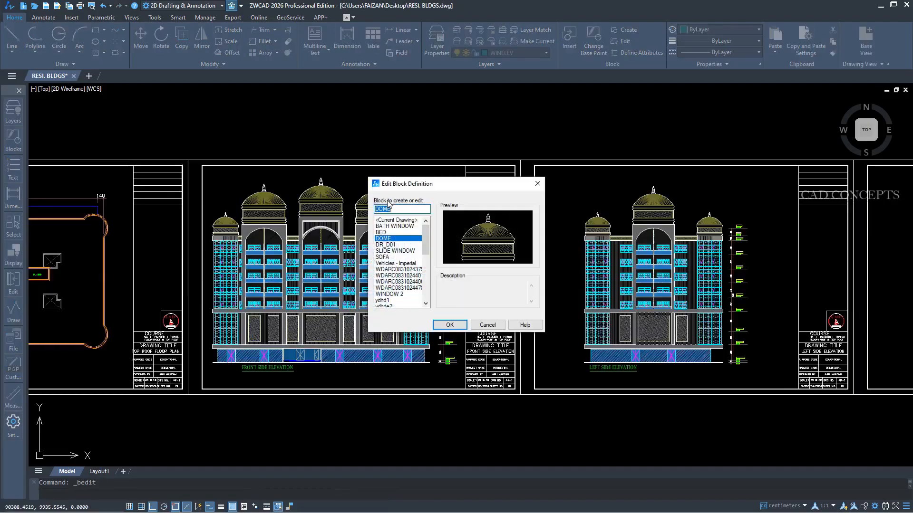
key(Escape)
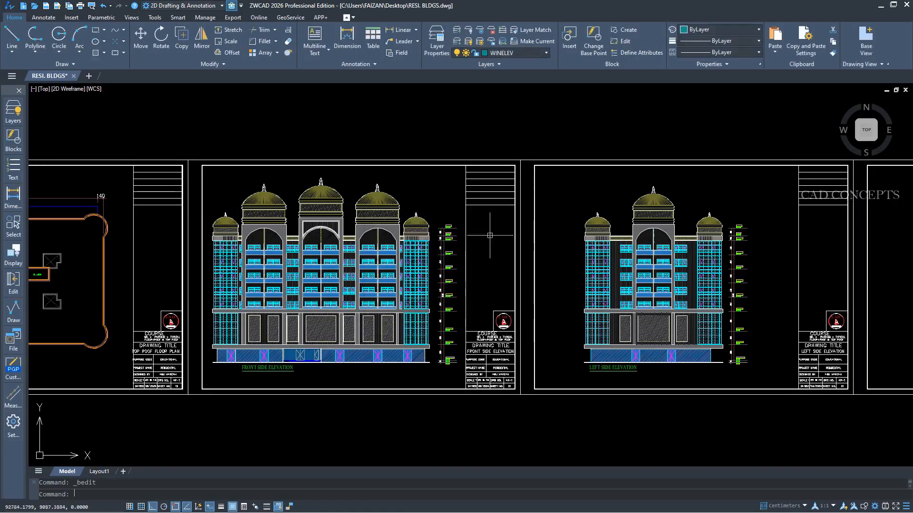
double_click(665, 209)
key(Escape)
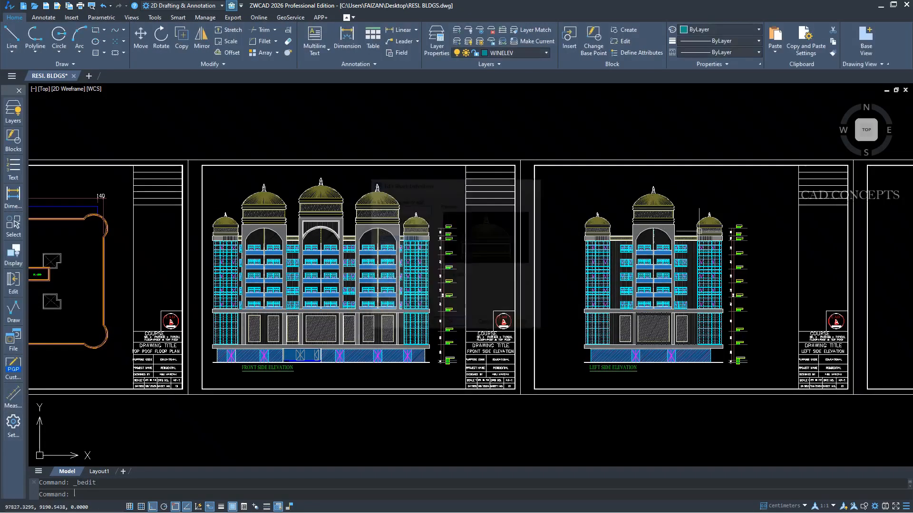
double_click(705, 228)
click(501, 326)
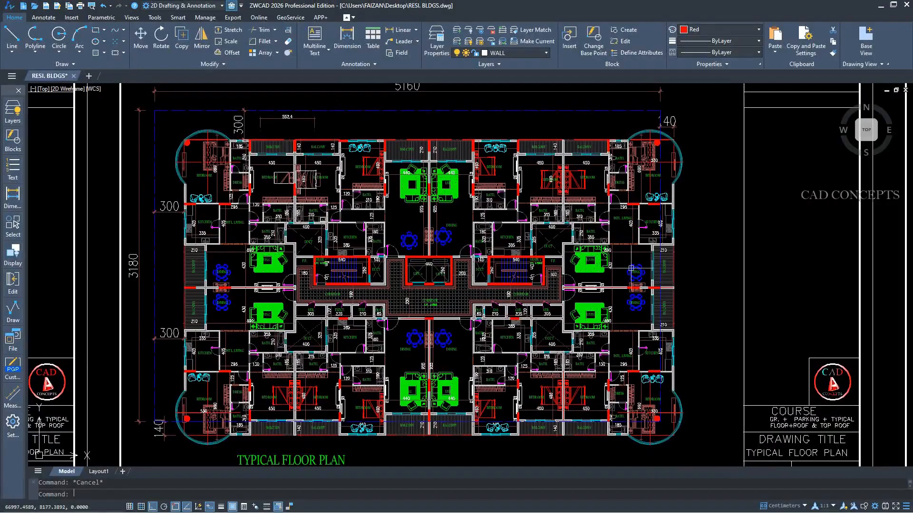
Start COUNT and choose SOFA, TABLE, yq_matong_01, yq_sink_01, yq_bed_07 and yq_icebox_02 from the current drawing as objects to count.
text(count)
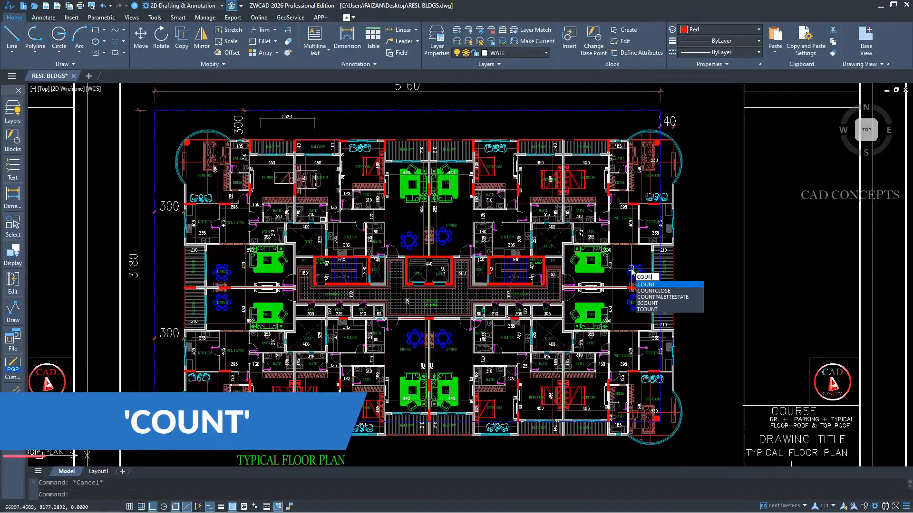
key(Return)
click(371, 177)
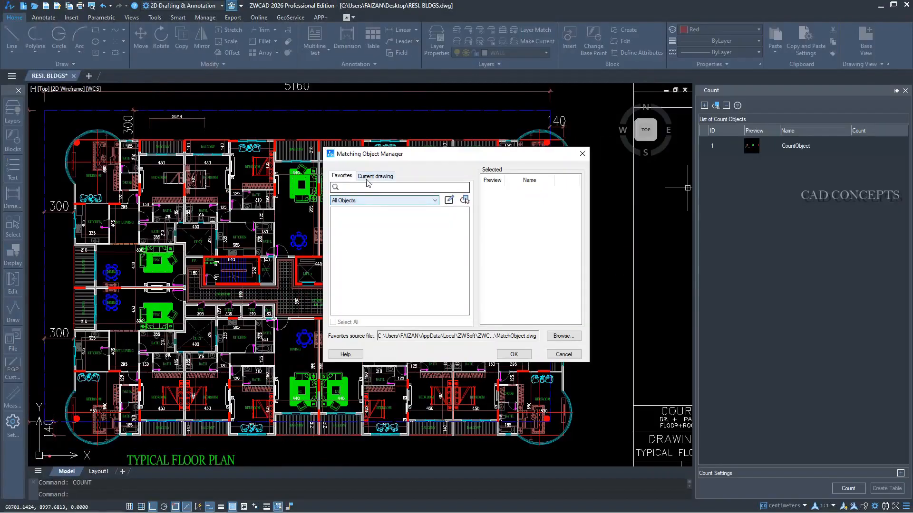
scroll(365, 237, down, 5)
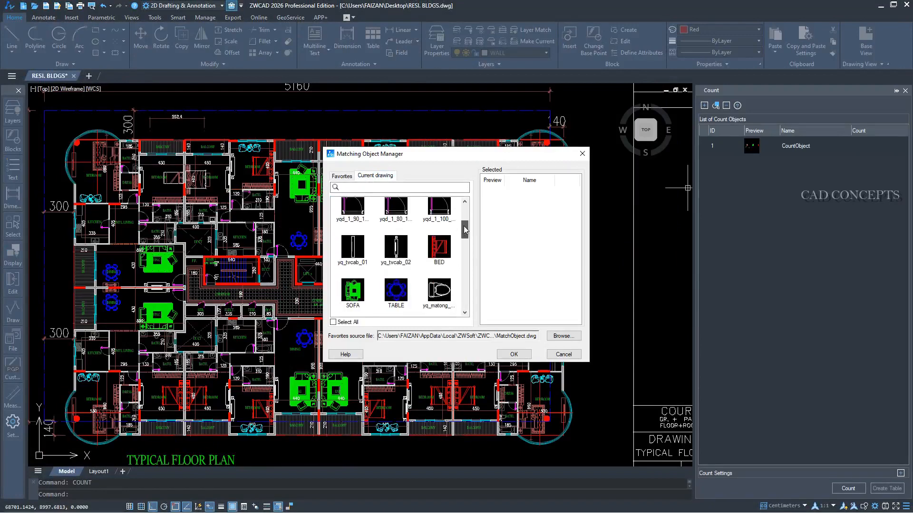
click(365, 238)
click(398, 238)
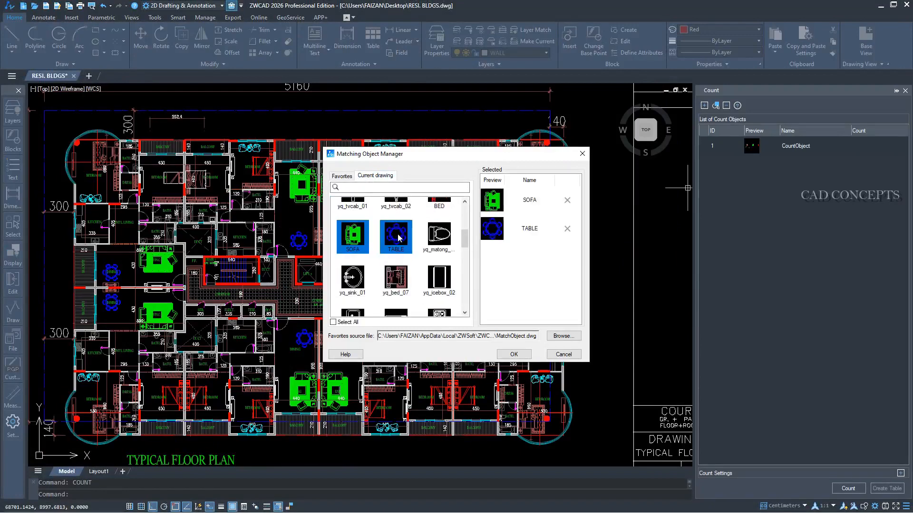
click(437, 236)
click(365, 277)
click(402, 280)
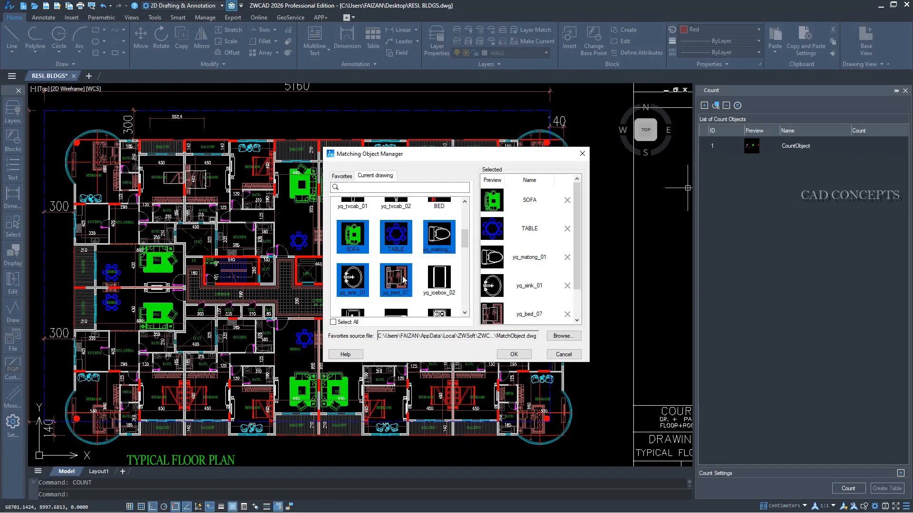
click(442, 280)
Add yq_ksink_02, yq_tub_01 and COOKER to the selected count objects.
scroll(404, 261, down, 2)
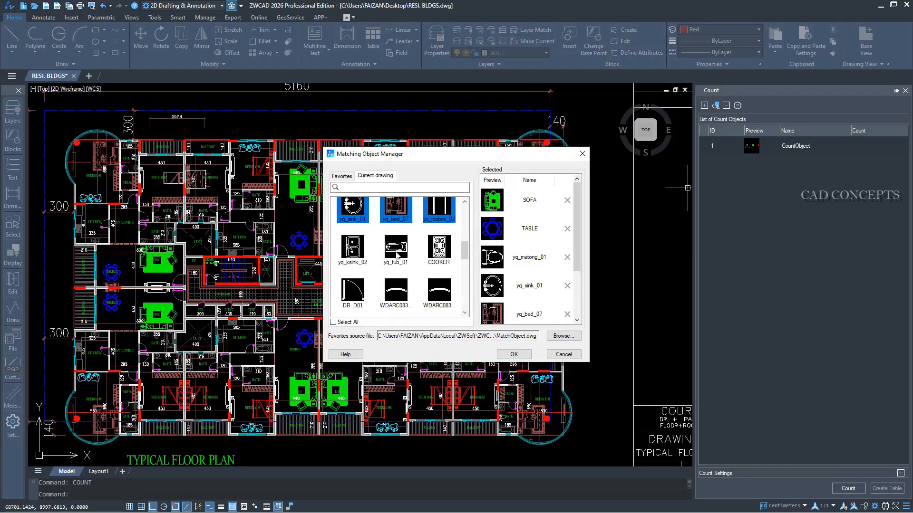
click(368, 257)
click(396, 248)
click(438, 248)
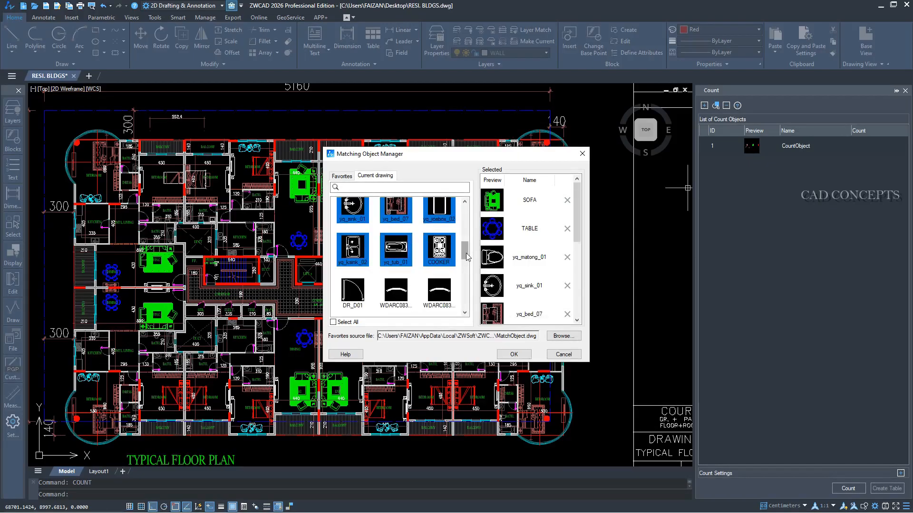
Add SLIDE WINDOW, BATH WINDOW, DOME, WINDOW 2 and the remaining yq_bed, yq_sbed and yq_sofa blocks to the selected count objects.
drag(466, 253, 466, 294)
click(438, 243)
click(438, 285)
click(355, 285)
click(396, 285)
click(397, 249)
click(437, 250)
click(397, 289)
click(353, 289)
click(353, 242)
click(397, 244)
click(437, 243)
Accept the selected matching objects, count them in the drawing, and review the resulting list.
click(524, 355)
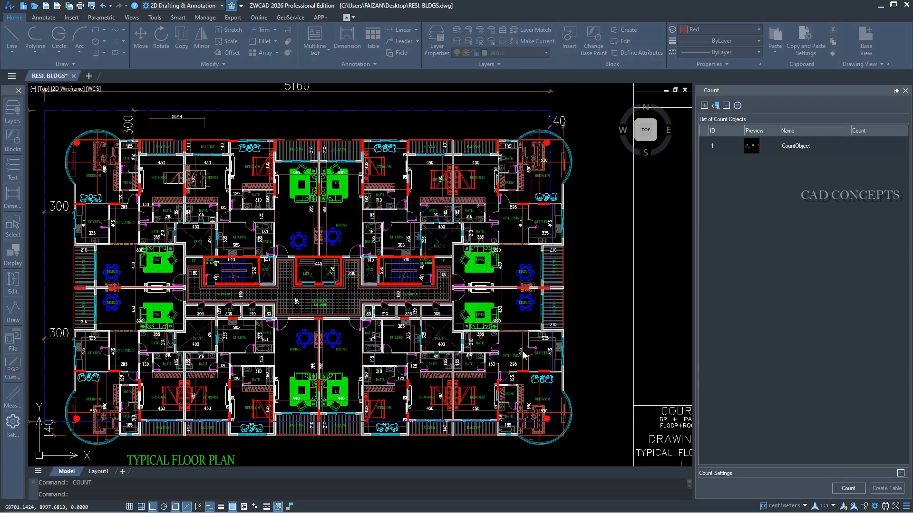
drag(904, 223, 909, 323)
click(849, 488)
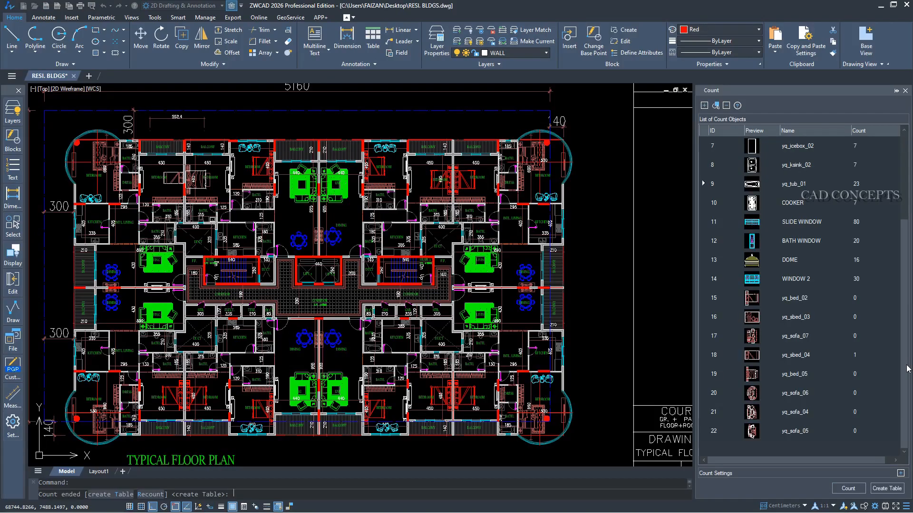
mouse_move(907, 365)
mouse_down()
mouse_move(909, 280)
mouse_move(909, 365)
mouse_up()
Remove yq_bed_02, yq_sbed_03, yq_sofa_07, yq_bed_05, yq_sofa_06, yq_sofa_04 and yq_sofa_05 from the list of count objects.
click(808, 432)
ctrl+click(802, 417)
ctrl+click(801, 336)
ctrl+click(799, 317)
ctrl+click(799, 299)
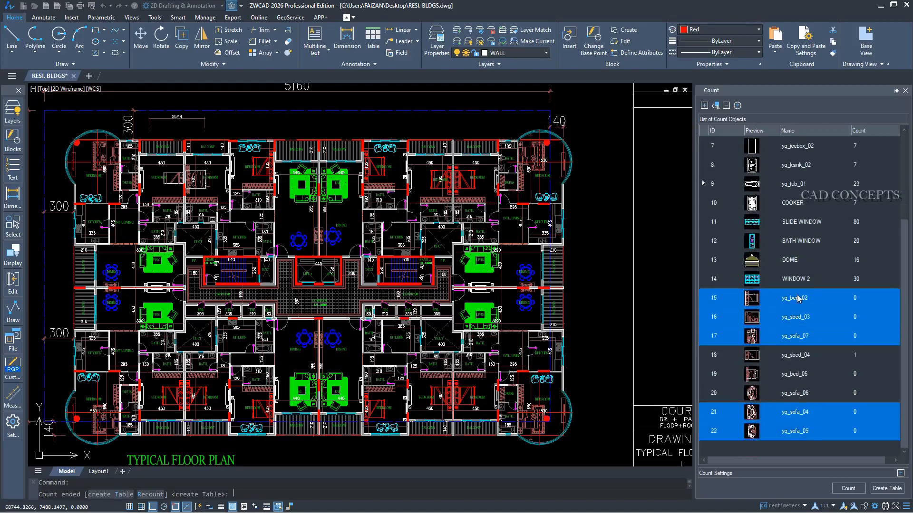
ctrl+click(796, 376)
ctrl+click(796, 395)
key(Delete)
click(487, 281)
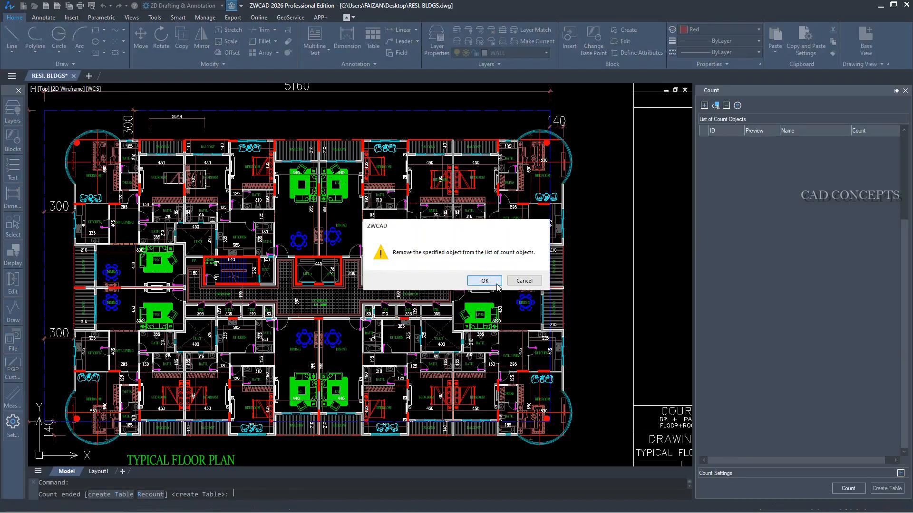
Recount the remaining objects and insert the count table beside the vertical sheet border near the typical floor plan.
click(843, 489)
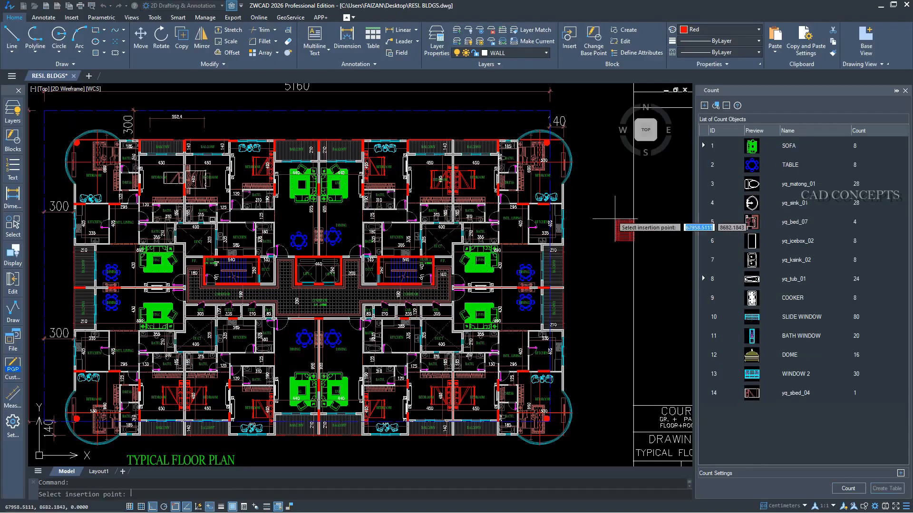
middle_drag(650, 208, 478, 273)
scroll(462, 185, up, 4)
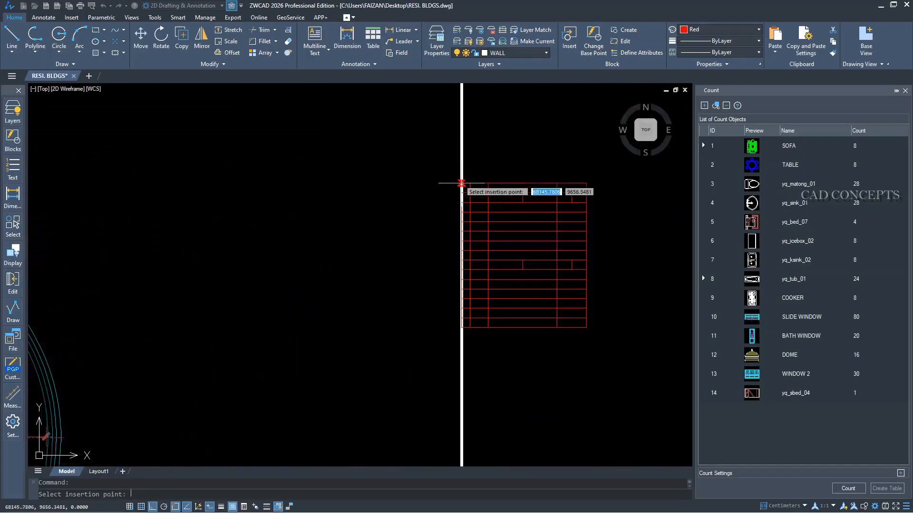
scroll(483, 185, up, 1)
click(483, 186)
scroll(585, 342, up, 1)
middle_drag(585, 342, 463, 341)
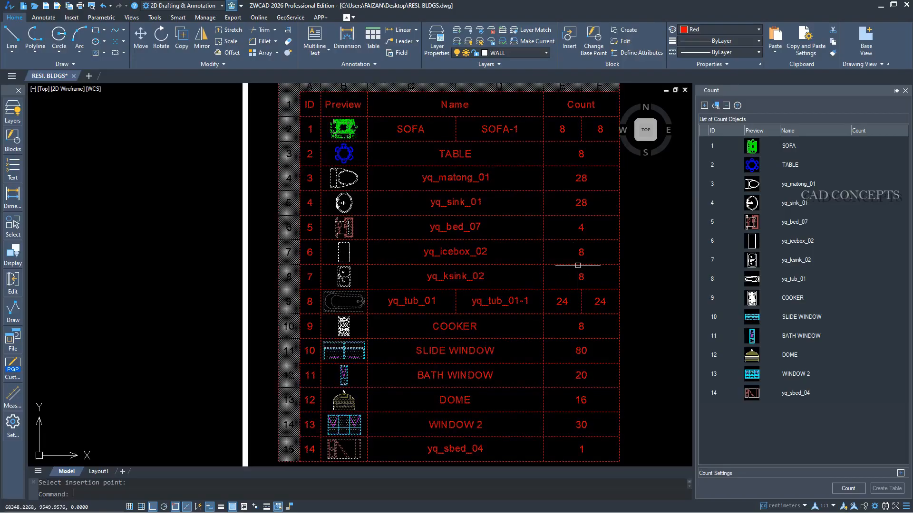
scroll(577, 265, down, 5)
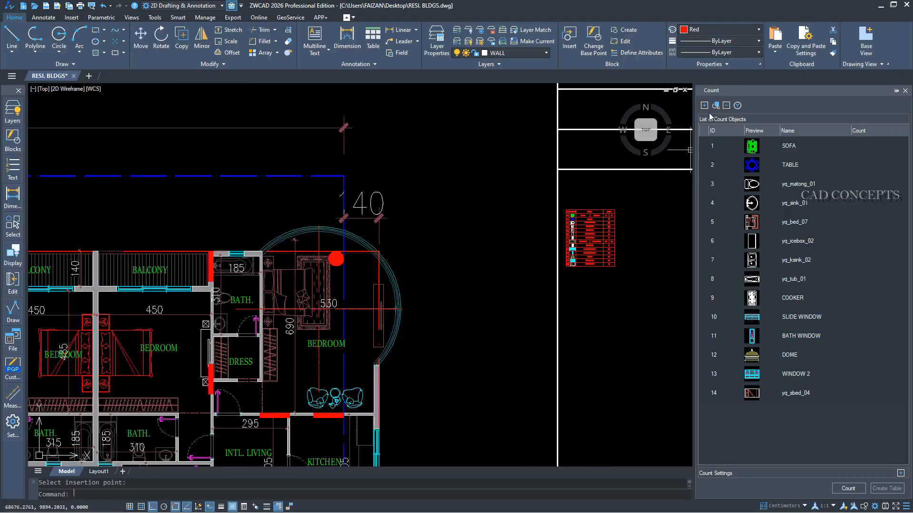
click(715, 106)
mouse_move(331, 345)
middle_down()
mouse_move(332, 331)
mouse_move(502, 270)
middle_up()
click(501, 270)
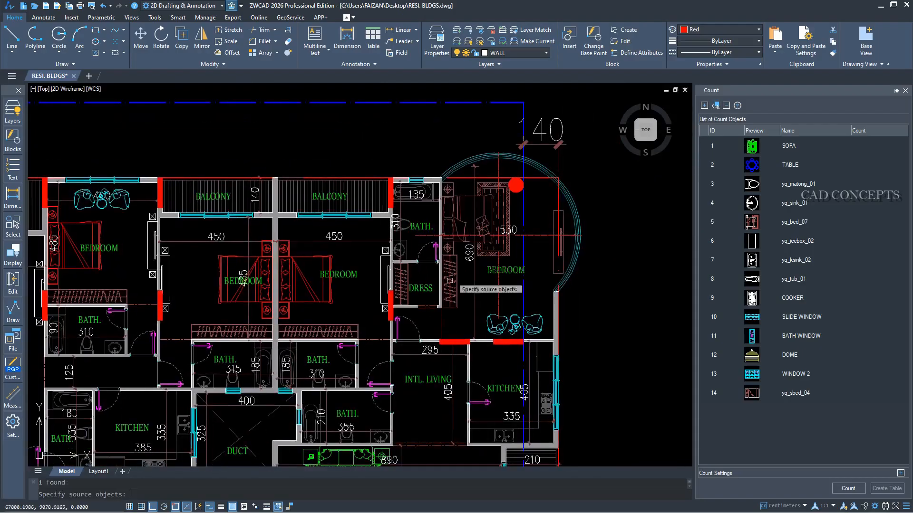
click(345, 279)
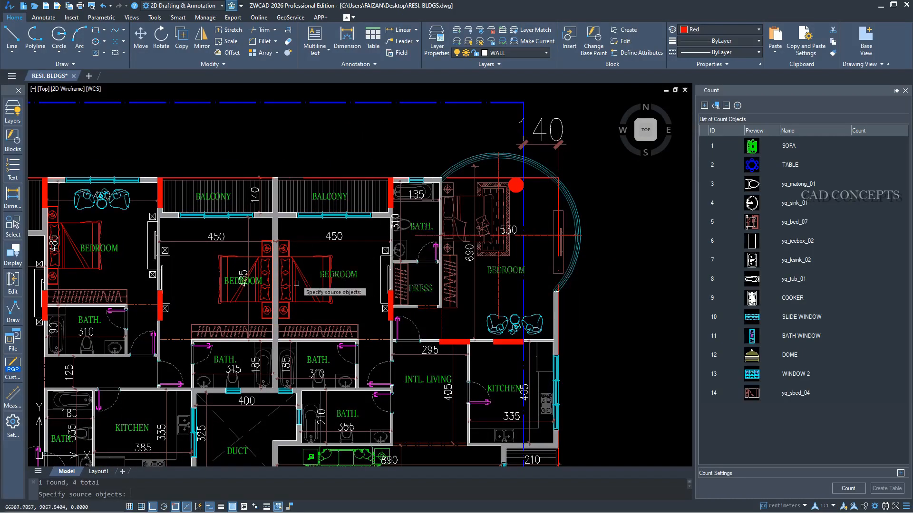
click(216, 196)
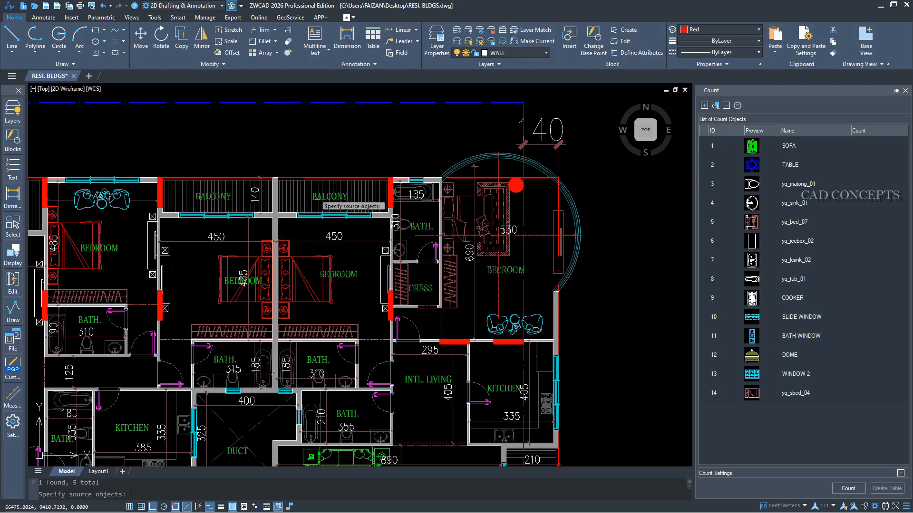
click(415, 380)
click(497, 388)
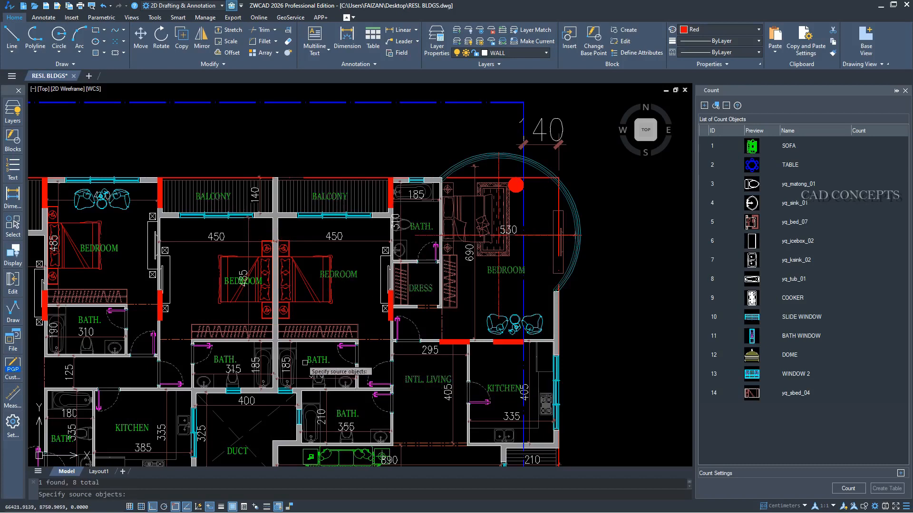
key(Escape)
Add the kitchen door of the typical floor plan, including its swing and jamb, as a count object.
scroll(665, 137, down, 4)
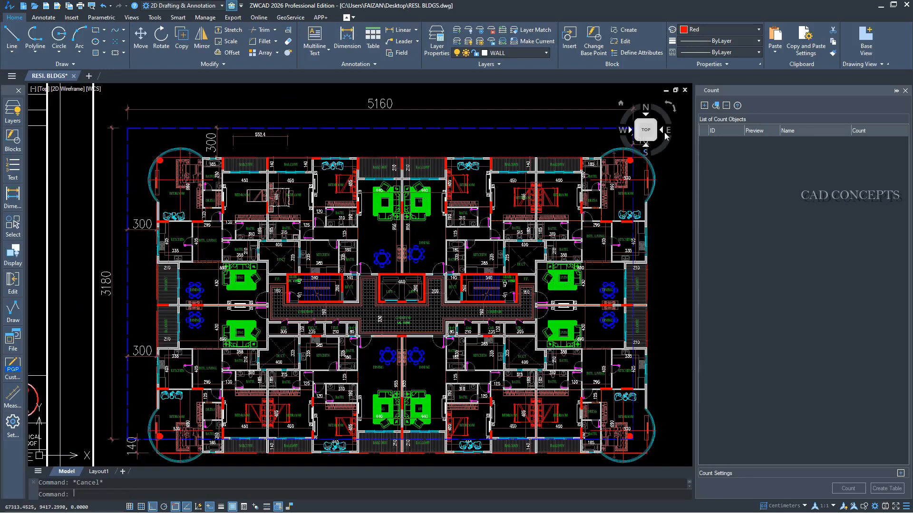
click(715, 106)
scroll(212, 389, up, 2)
scroll(185, 376, up, 3)
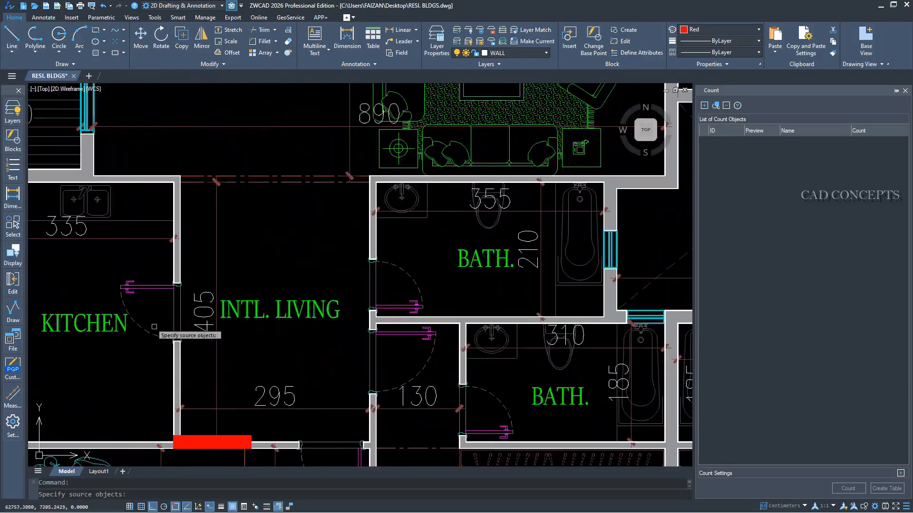
click(119, 263)
click(195, 361)
scroll(175, 295, up, 5)
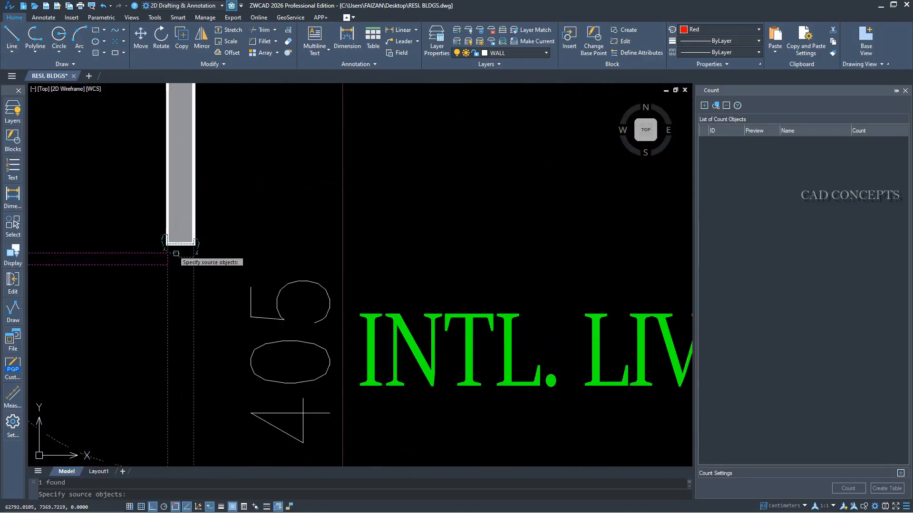
scroll(230, 208, down, 6)
key(Return)
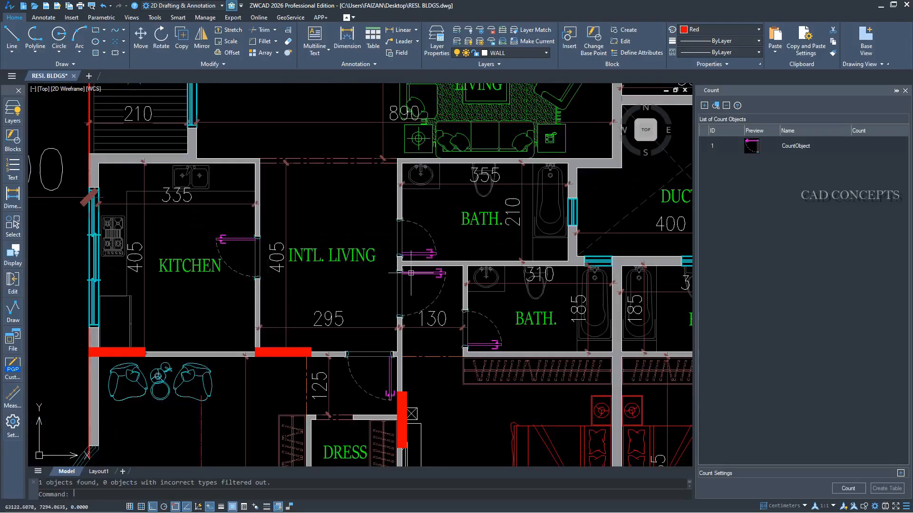
Rename the door's count object to DOOR1.
click(790, 152)
click(800, 147)
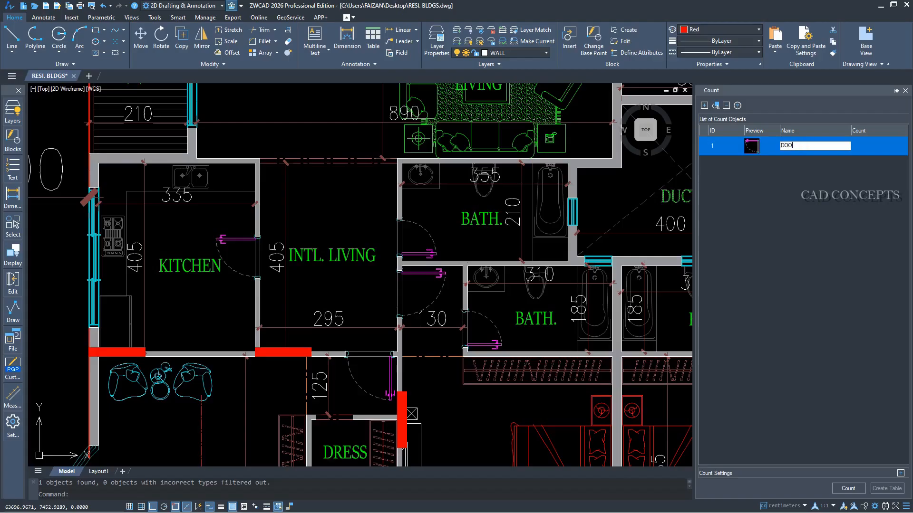
text(DOOR1)
key(Return)
Add the red round column in the curved corner bedroom as a count object and name it CIRCLE.
click(716, 106)
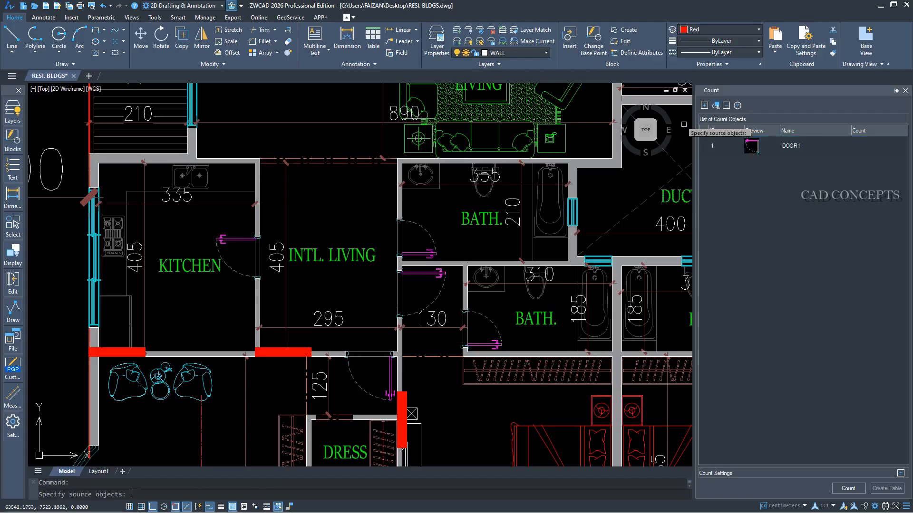
scroll(261, 384, down, 2)
key(Return)
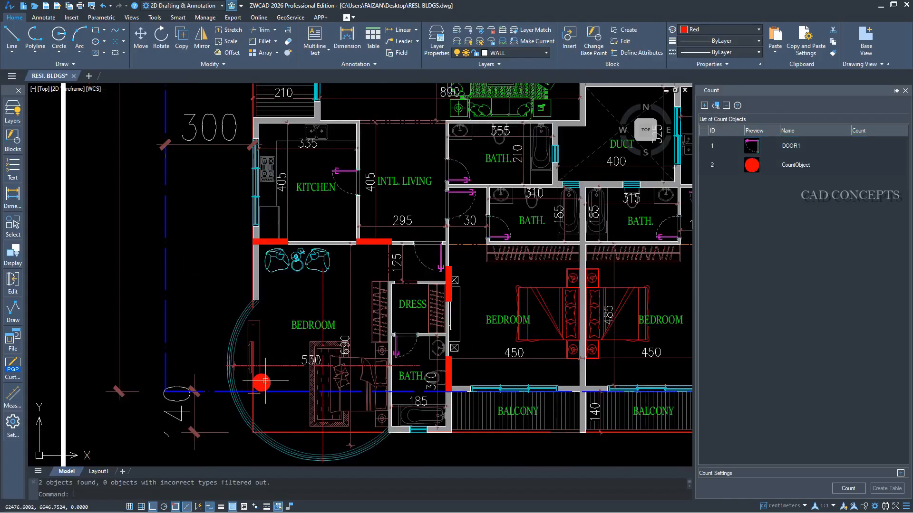
middle_drag(561, 278, 371, 402)
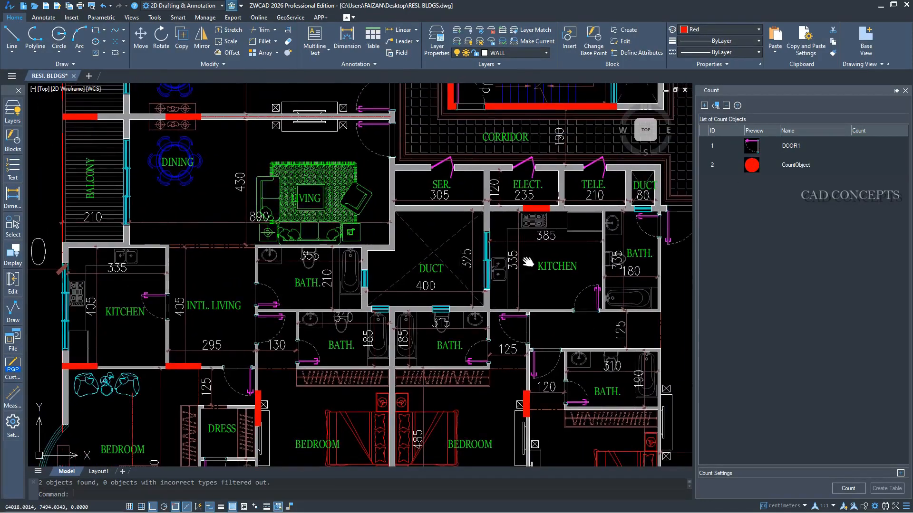
mouse_move(527, 262)
middle_down()
mouse_move(396, 337)
mouse_move(289, 343)
middle_up()
click(794, 165)
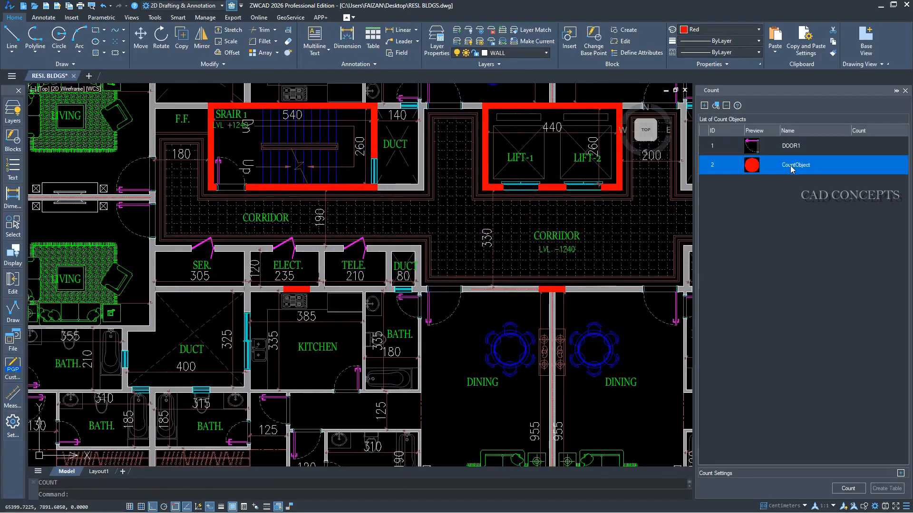
click(791, 165)
text(CIRCLE)
key(Return)
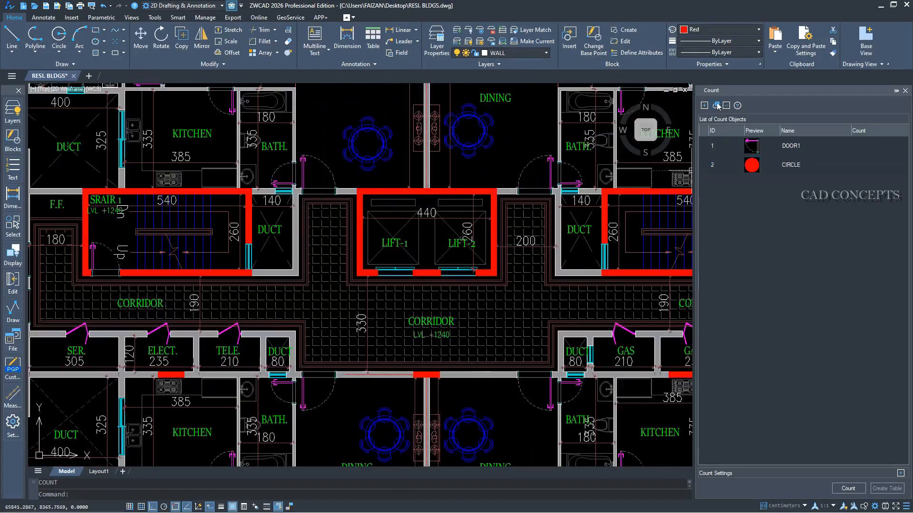
Add the red rectangular column beneath the central corridor as a count object named COLUMN, and rename the round column's entry CIRCLE C.
click(716, 106)
scroll(418, 390, up, 2)
click(388, 388)
click(465, 346)
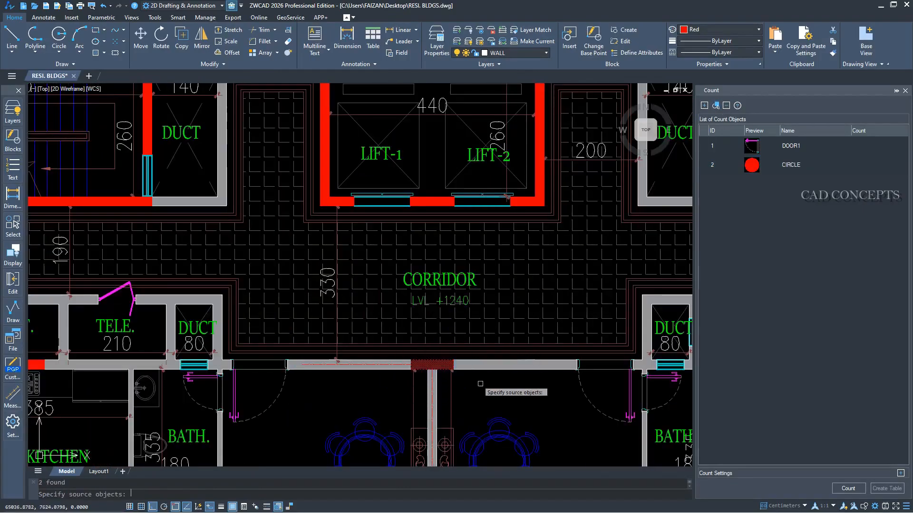
key(Return)
double_click(793, 161)
click(817, 165)
text(C)
key(Return)
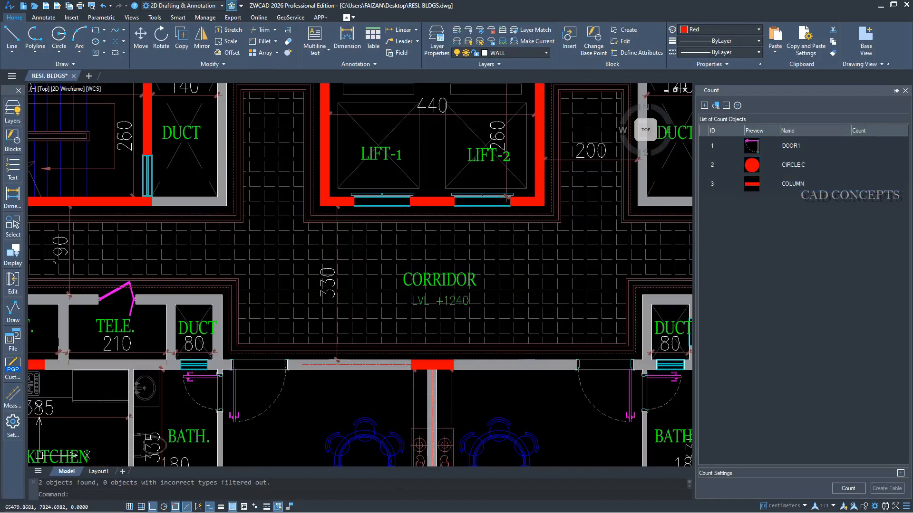
Add a balcony's floor hatch on the typical plan as a count object and name it BAL HATCH.
scroll(314, 318, down, 5)
click(717, 106)
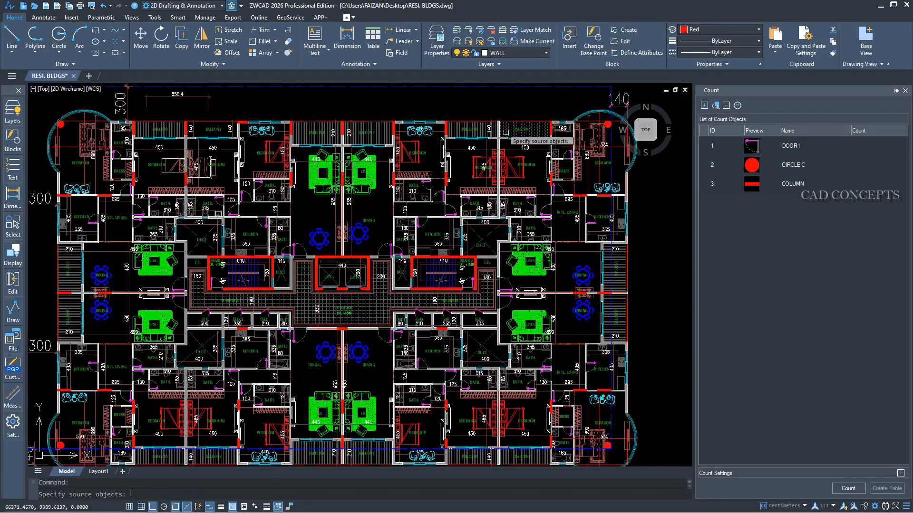
key(Return)
click(767, 206)
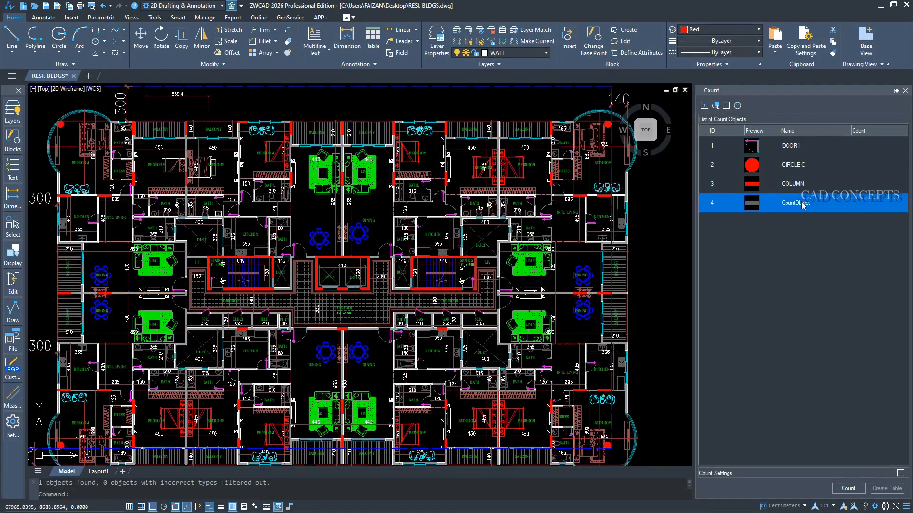
double_click(802, 203)
text(BAL HATCH)
key(Return)
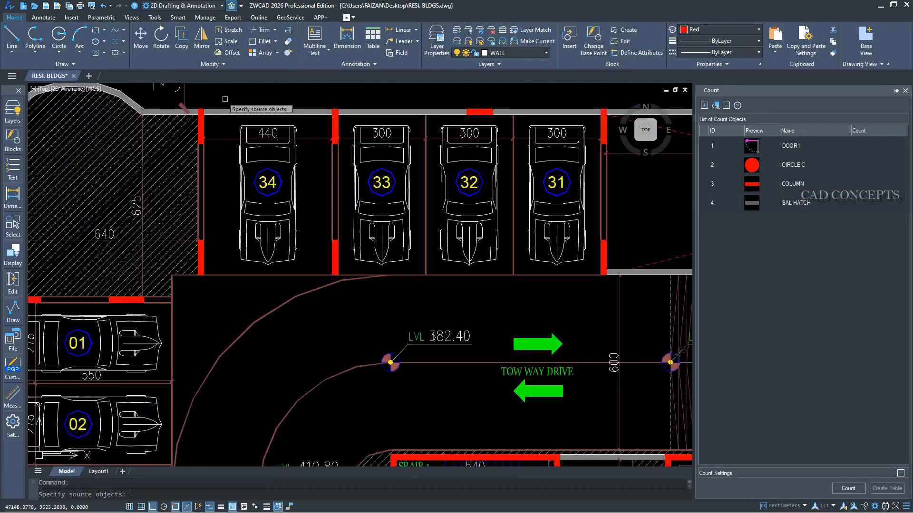
Add the car in parking bay 34 as a count object and name it CAR.
drag(222, 95, 308, 283)
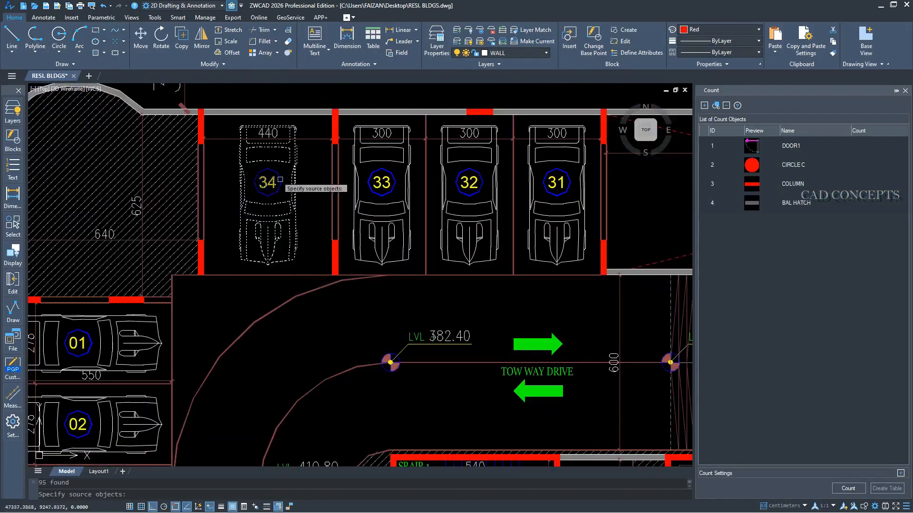
key(Return)
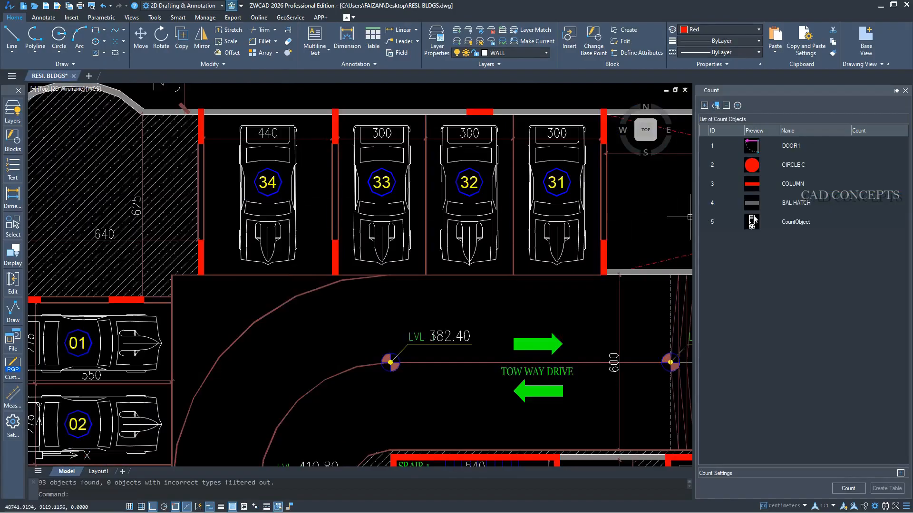
double_click(799, 223)
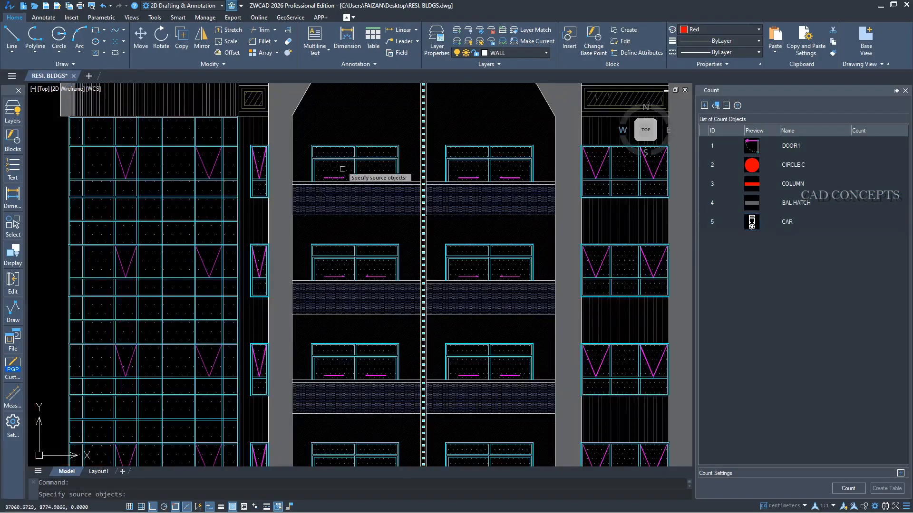
Add an upper balcony's sliding door in the elevation as a count object and name it SLIDE DOOR.
scroll(314, 148, up, 6)
click(292, 148)
scroll(293, 148, down, 4)
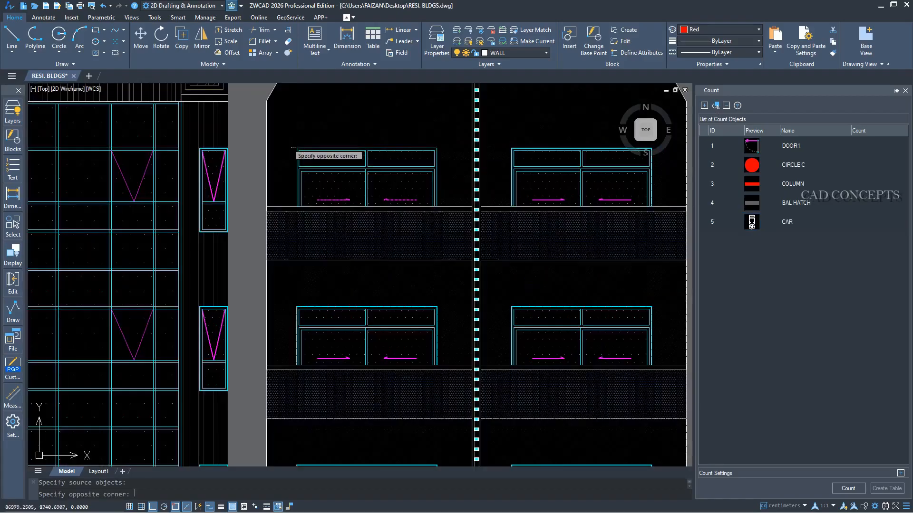
click(469, 222)
key(Return)
double_click(801, 240)
text(BAL)
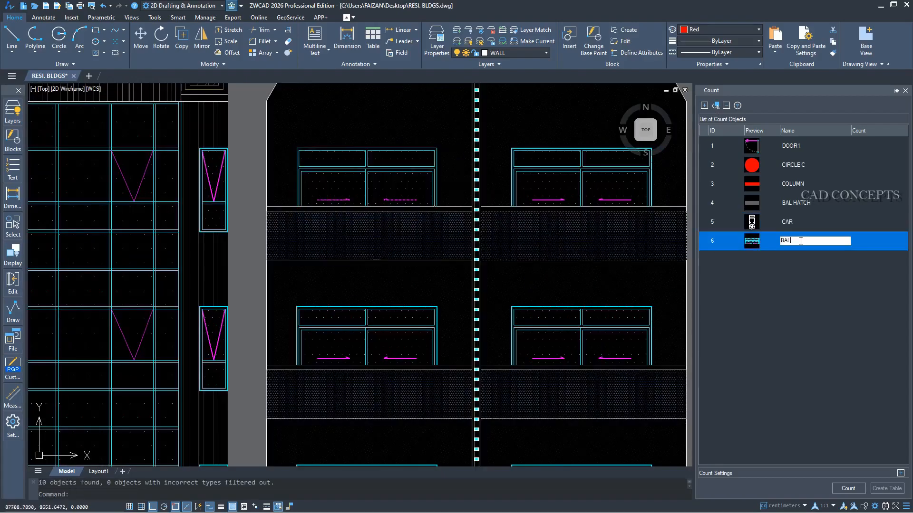
text(LIDE DOOR)
key(Return)
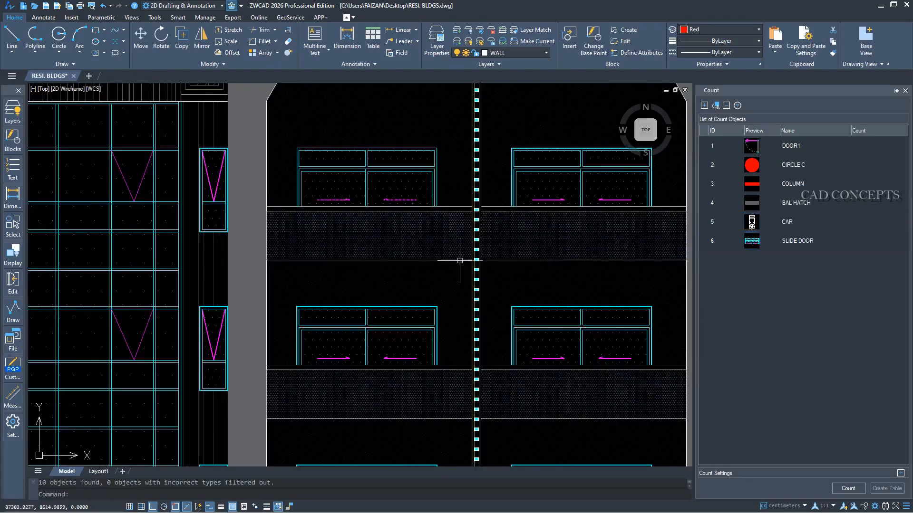
Add one cyan light from the elevation's vertical strip as a count object and name it LED.
scroll(476, 257, down, 3)
scroll(481, 138, up, 6)
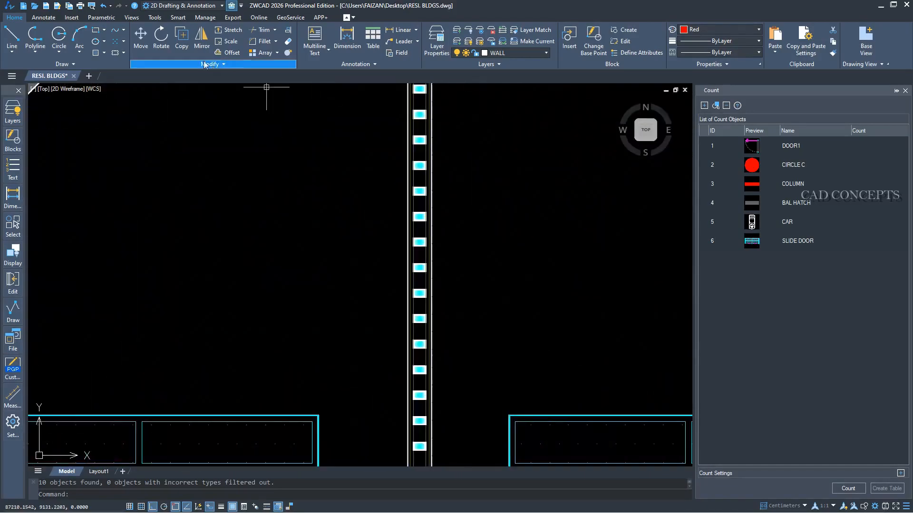
click(716, 106)
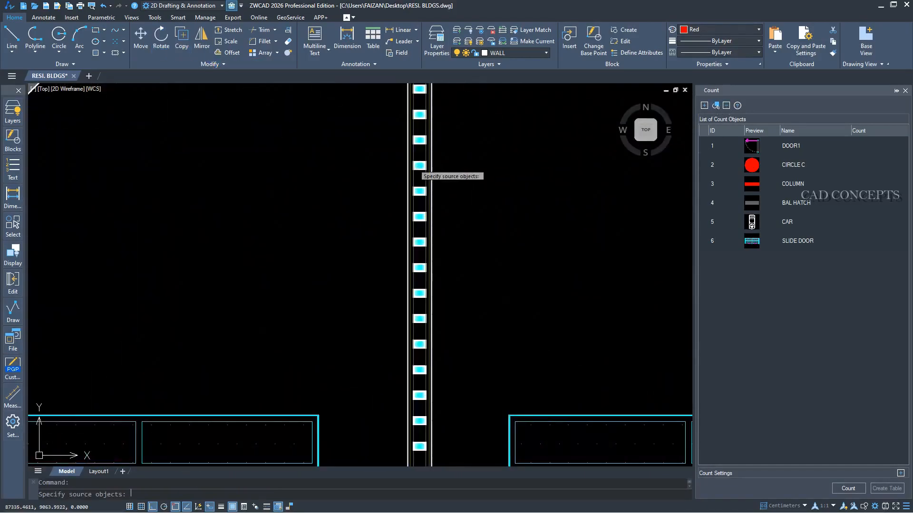
scroll(448, 174, up, 3)
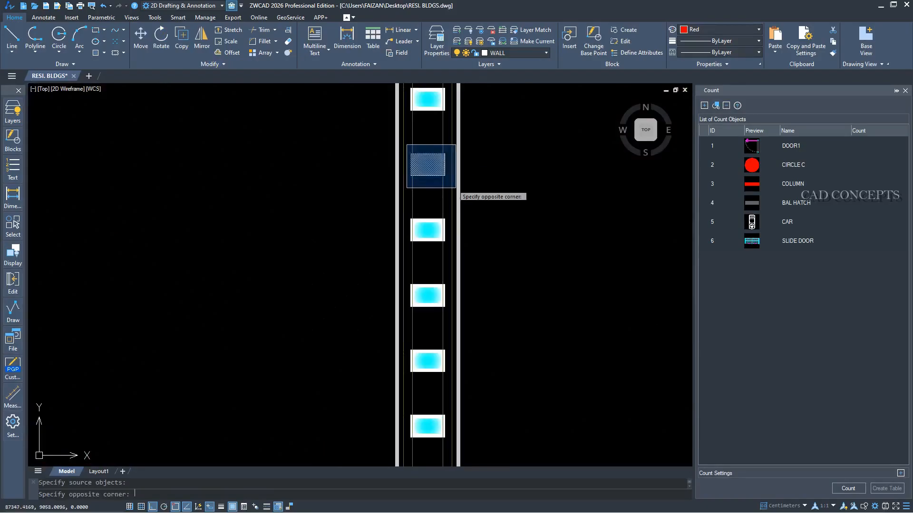
click(429, 185)
key(Return)
click(794, 260)
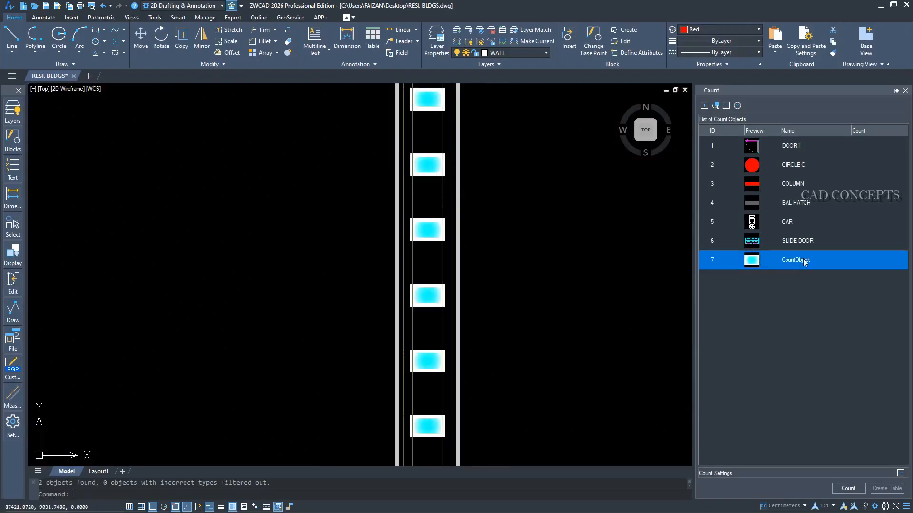
click(804, 259)
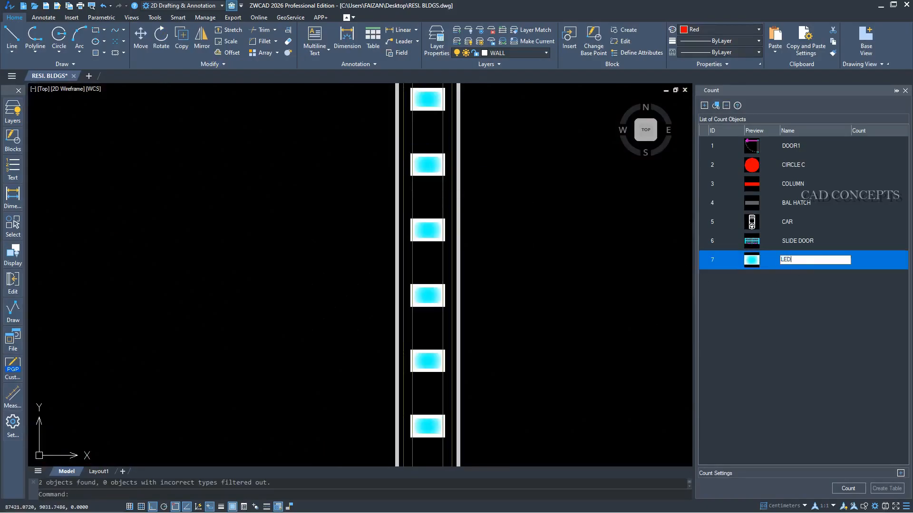
click(797, 281)
Add one of the elevation's large roof domes as a count object and name it DOME.
scroll(443, 258, down, 5)
scroll(444, 257, down, 2)
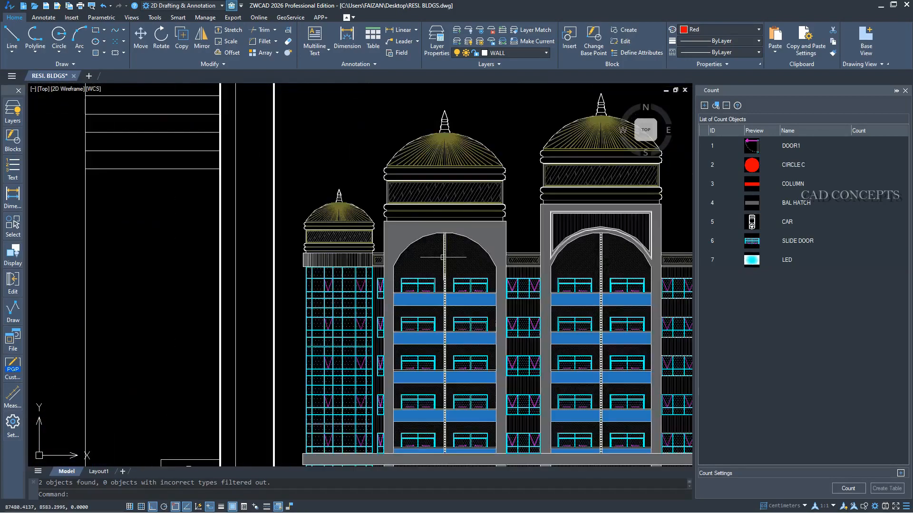
scroll(465, 180, up, 3)
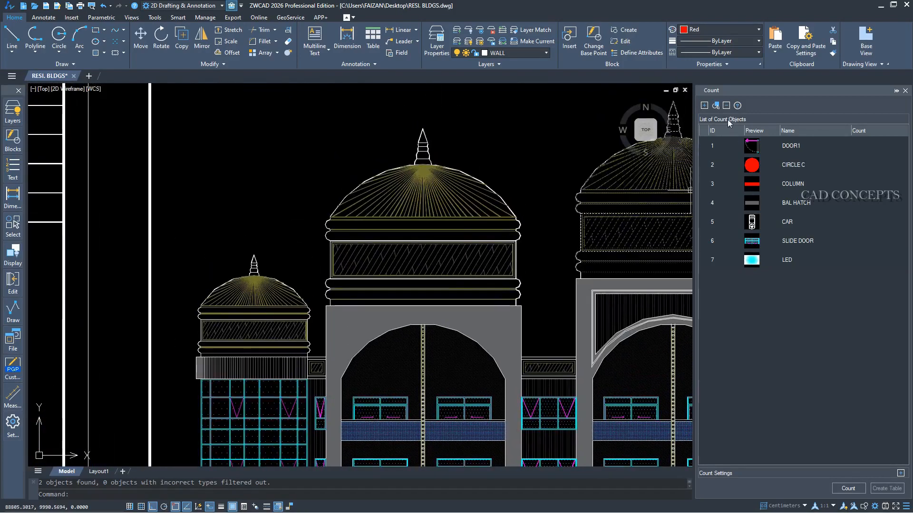
click(717, 105)
click(464, 194)
key(Return)
text(DON)
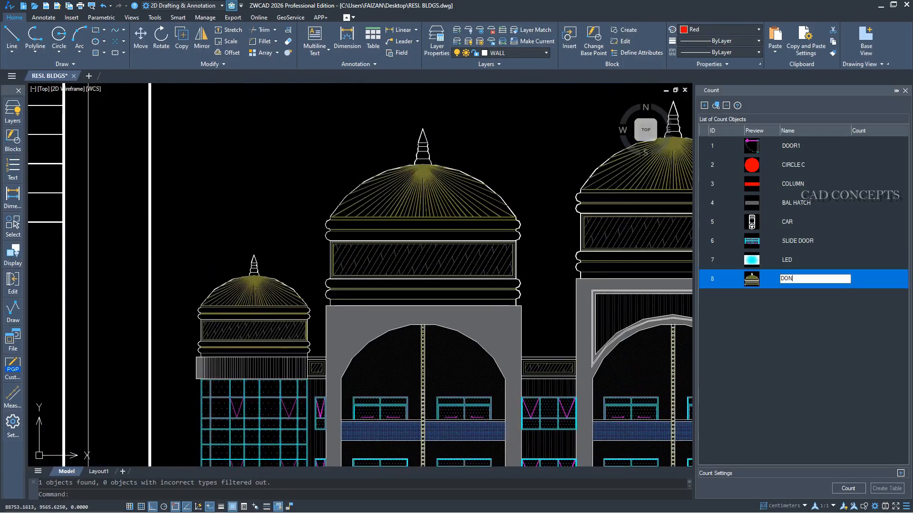
click(828, 378)
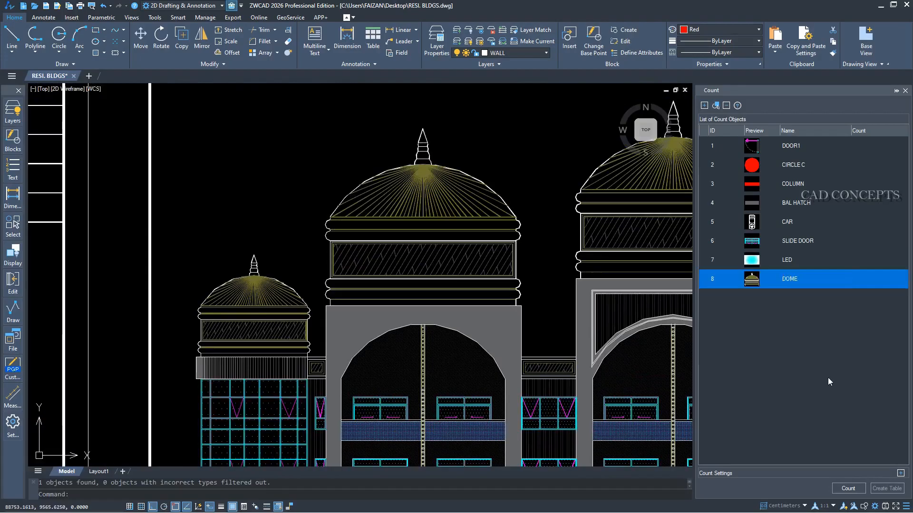
Add one of the three-panel windows between the rear elevation's arches as a count object and name it WINDOW2.
scroll(407, 240, down, 8)
middle_drag(602, 293, 353, 259)
middle_drag(509, 262, 319, 272)
middle_drag(575, 283, 298, 284)
scroll(572, 273, up, 2)
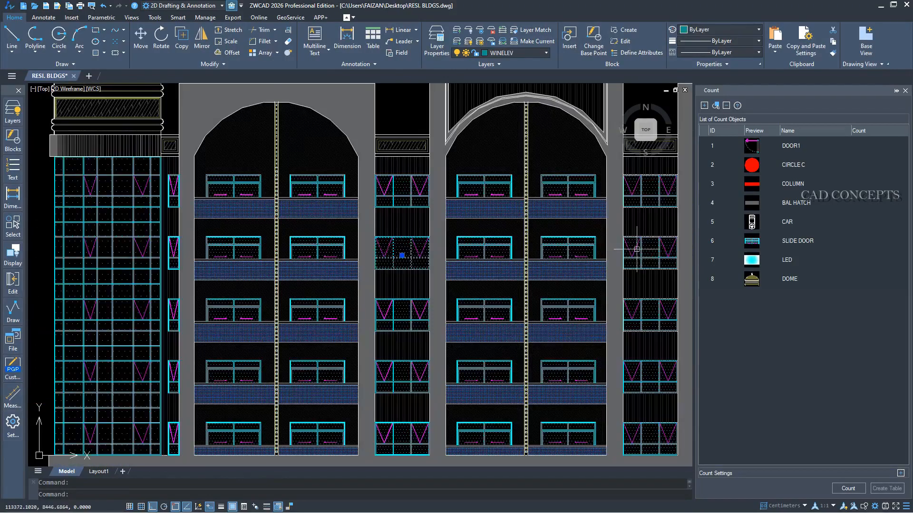
click(637, 249)
key(Escape)
click(397, 246)
key(Escape)
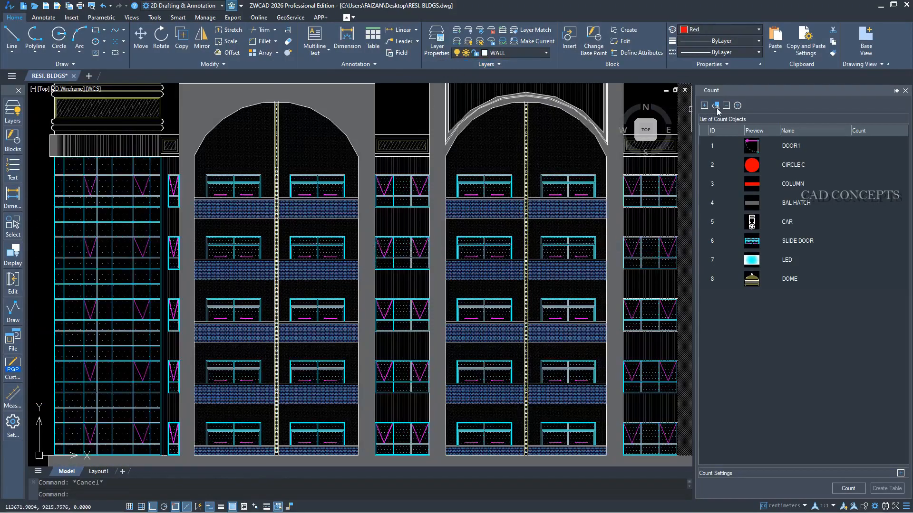
click(715, 105)
scroll(431, 271, up, 4)
click(340, 230)
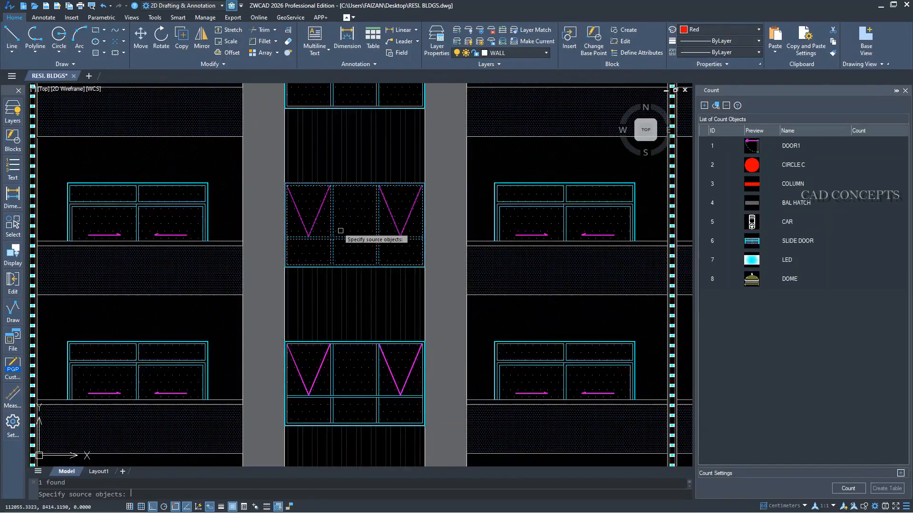
key(Return)
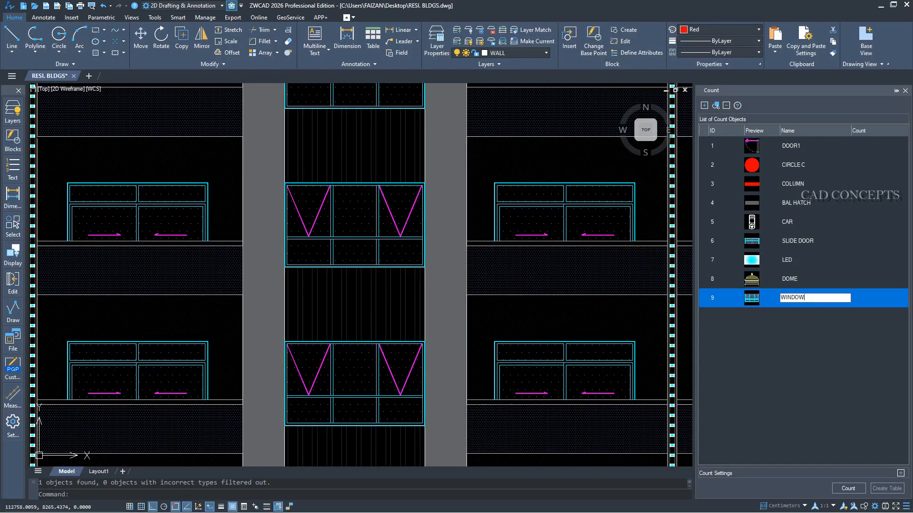
click(798, 340)
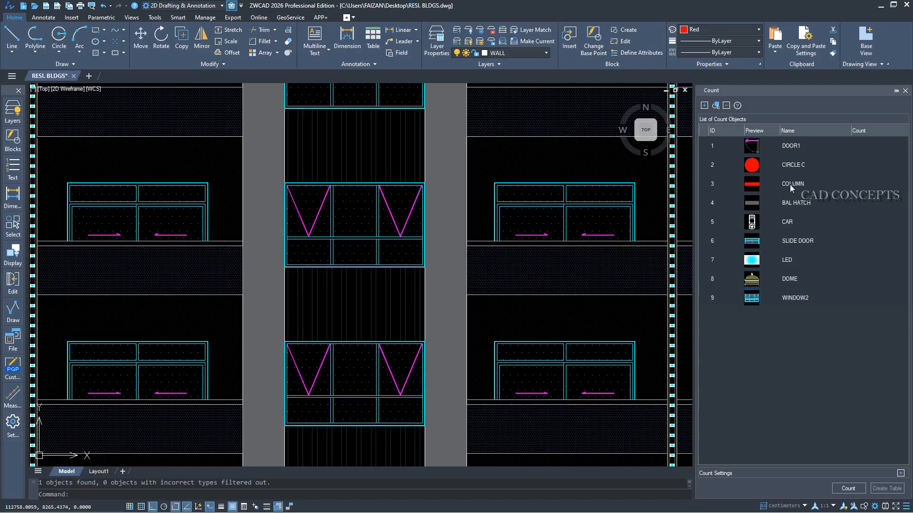
Count all nine listed objects and insert the resulting count table just below the existing room-name table in the drawing.
click(845, 491)
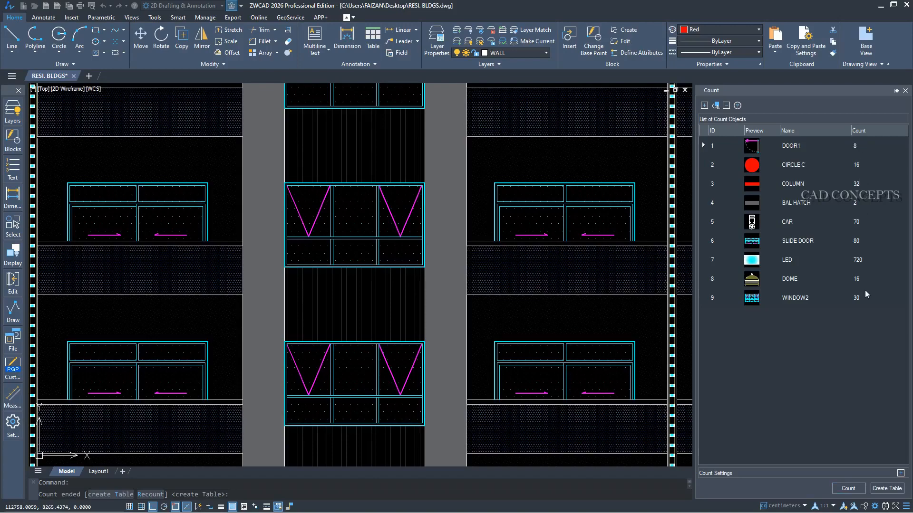
click(886, 488)
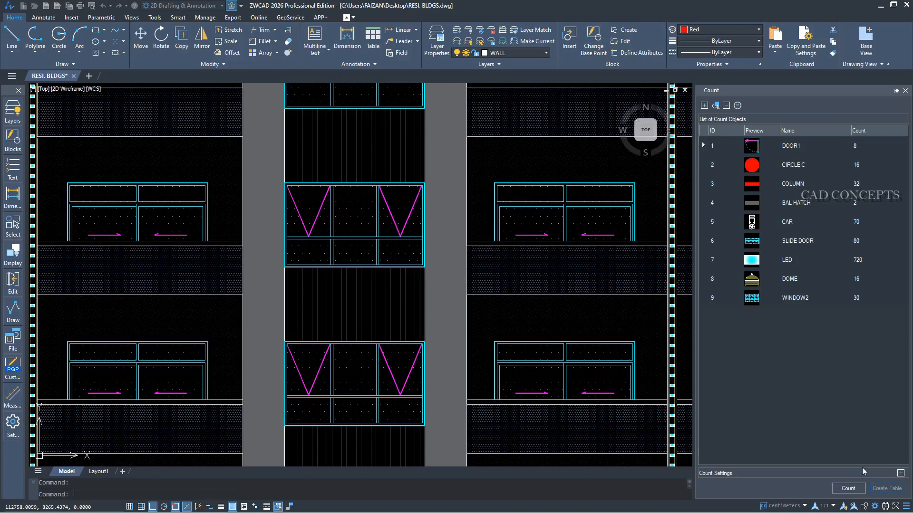
scroll(610, 312, down, 6)
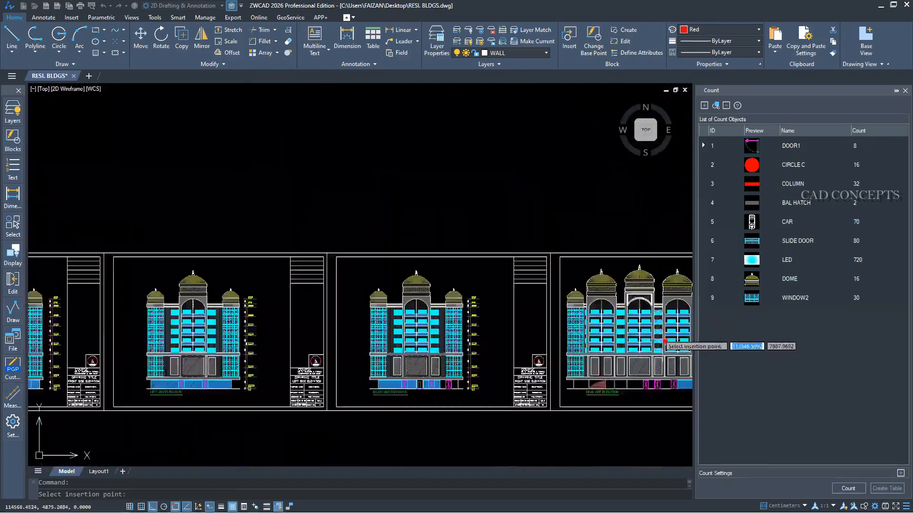
scroll(304, 306, up, 10)
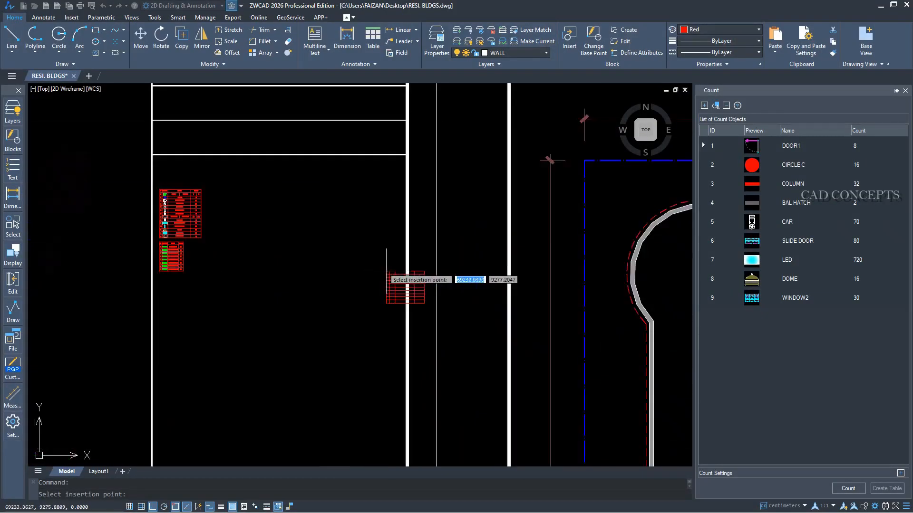
middle_drag(47, 283, 391, 275)
scroll(390, 276, up, 6)
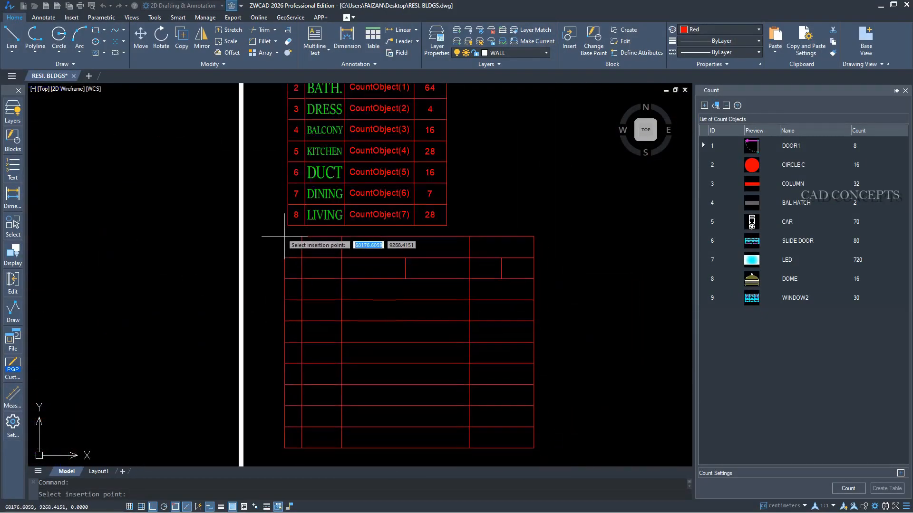
click(288, 253)
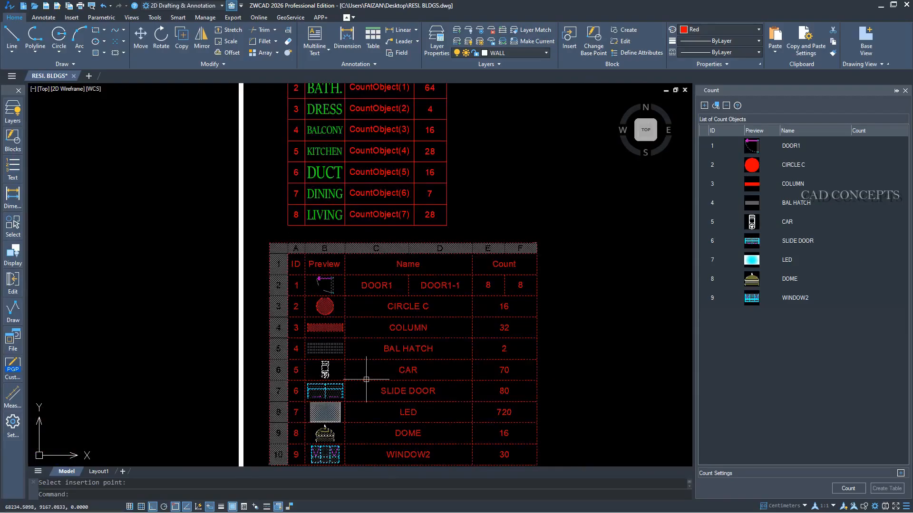
middle_drag(391, 378, 417, 285)
scroll(467, 260, up, 2)
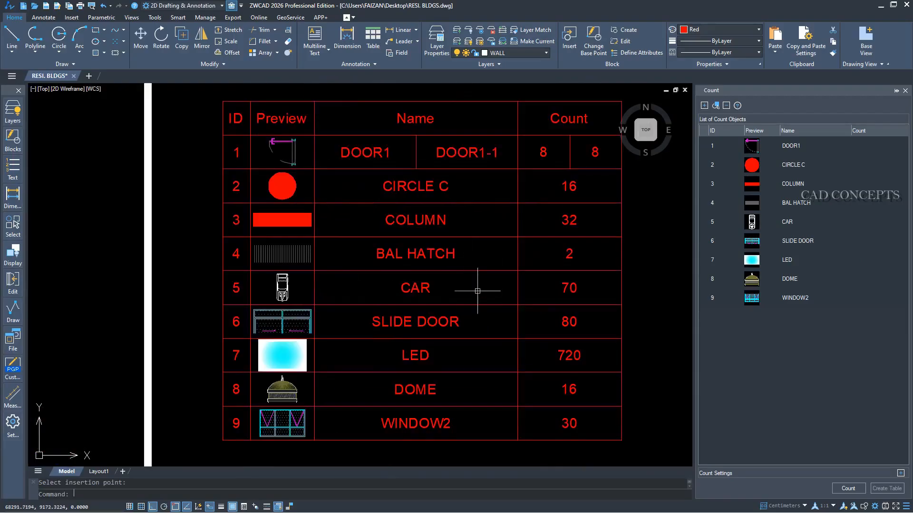
middle_drag(478, 291, 478, 299)
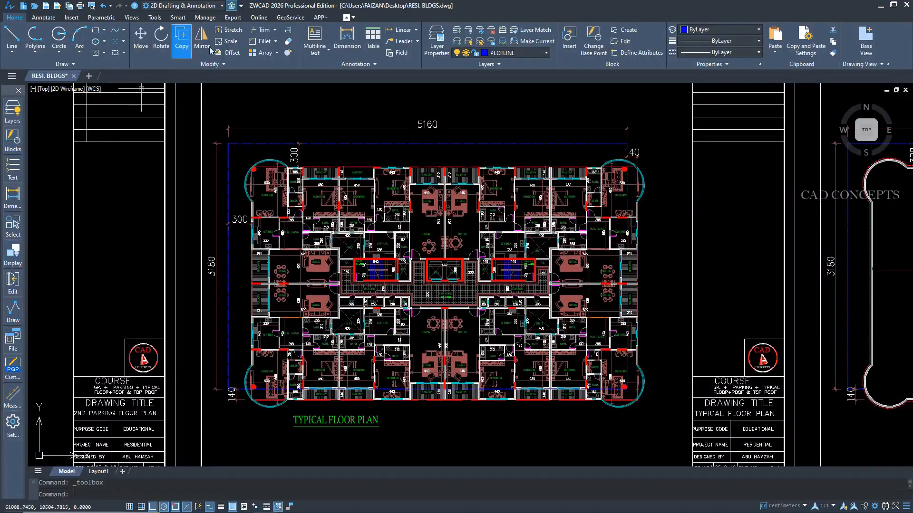
Turn off the current PLOTLINE layer by picking the typical floor plan's blue plot boundary.
click(15, 114)
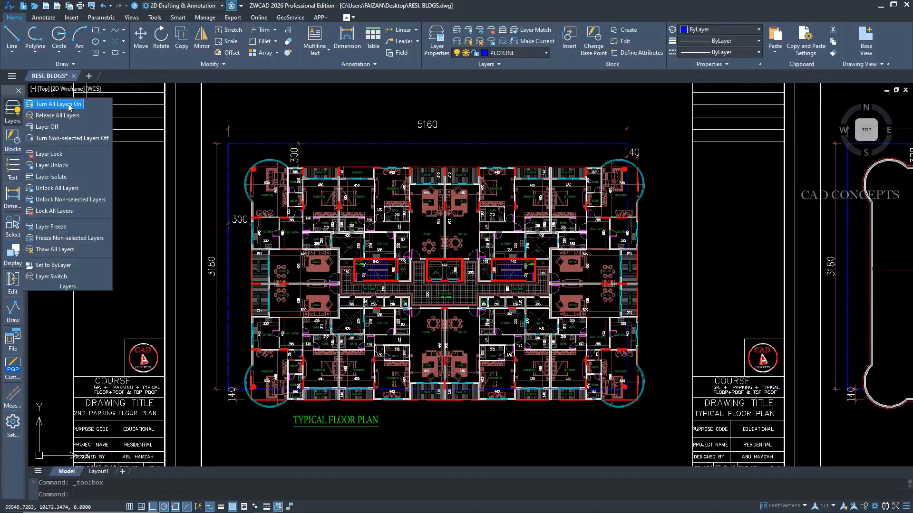
click(54, 128)
click(350, 145)
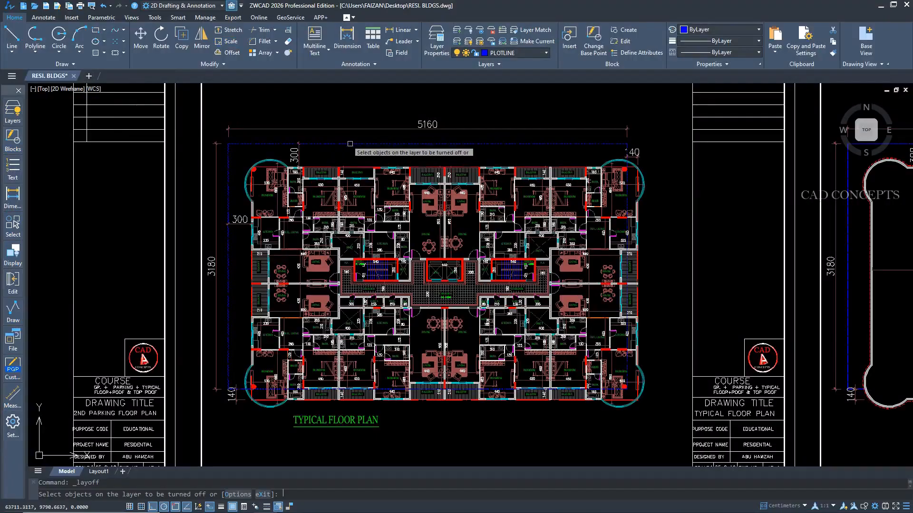
right_click(350, 144)
click(370, 151)
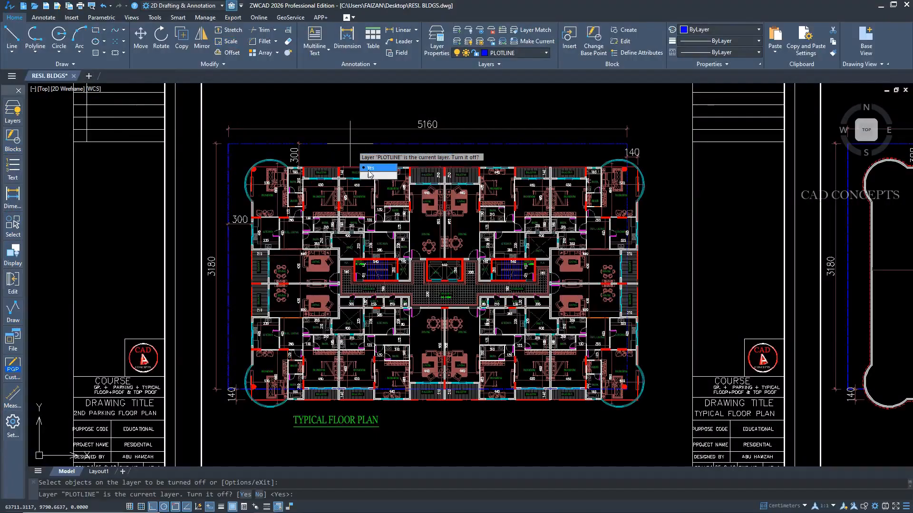
click(369, 168)
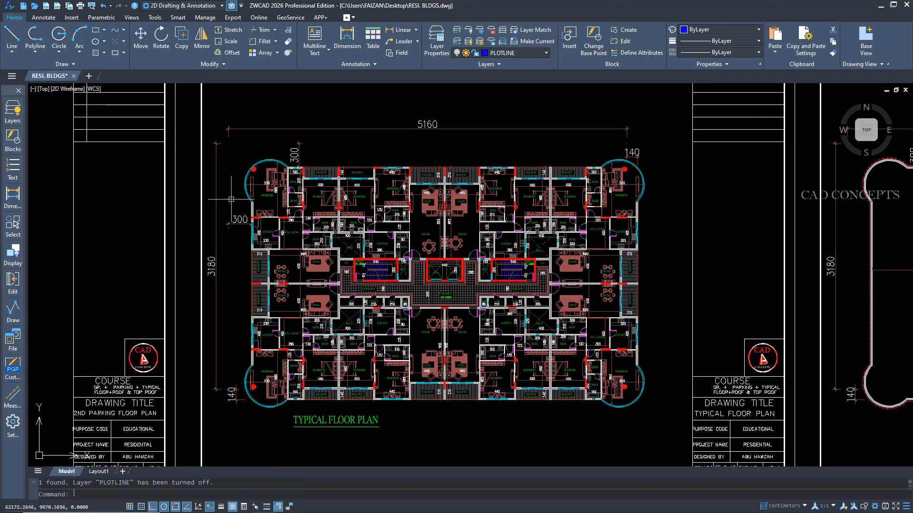
Turn off the dimension, WINDOW, COLUMN, wall and OPENING layers by picking their objects in the typical floor plan.
key(Return)
click(299, 145)
key(Return)
click(356, 197)
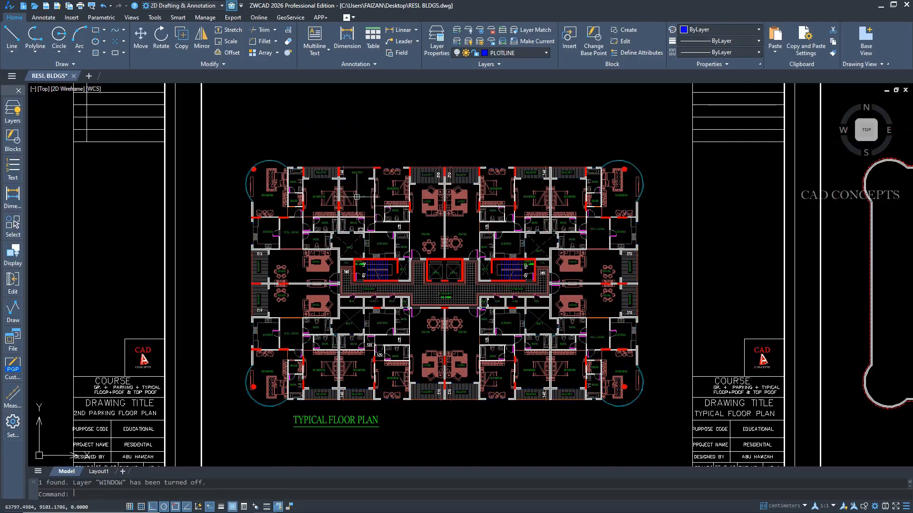
key(Return)
click(288, 229)
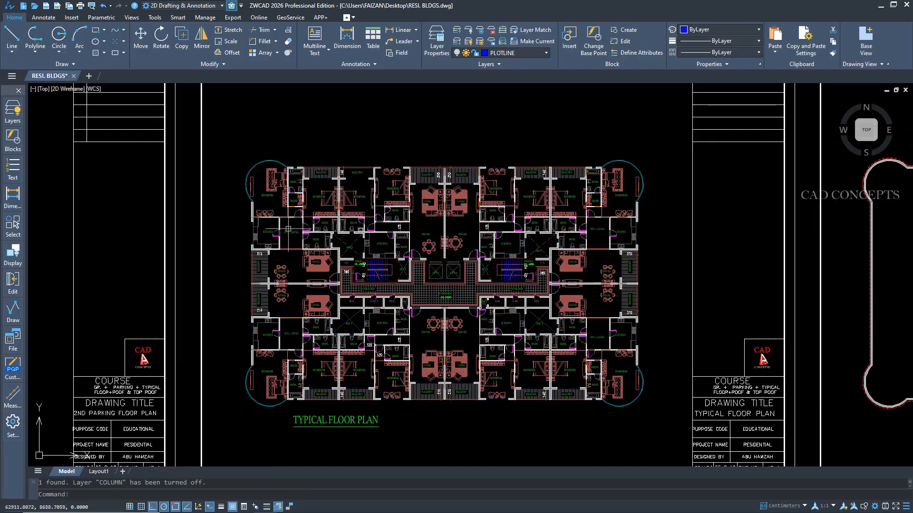
key(Return)
click(252, 211)
key(Return)
click(251, 209)
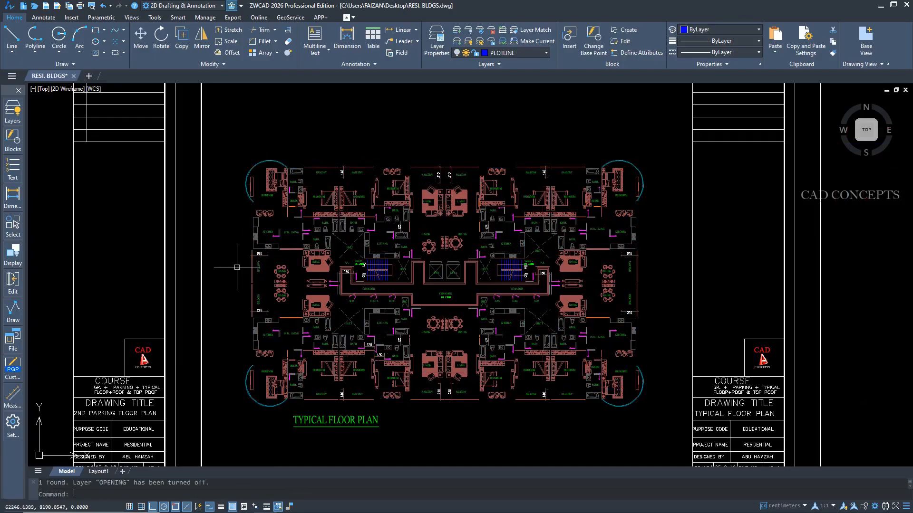
Turn all the drawing's layers back on.
scroll(237, 267, down, 5)
scroll(228, 278, up, 5)
click(12, 110)
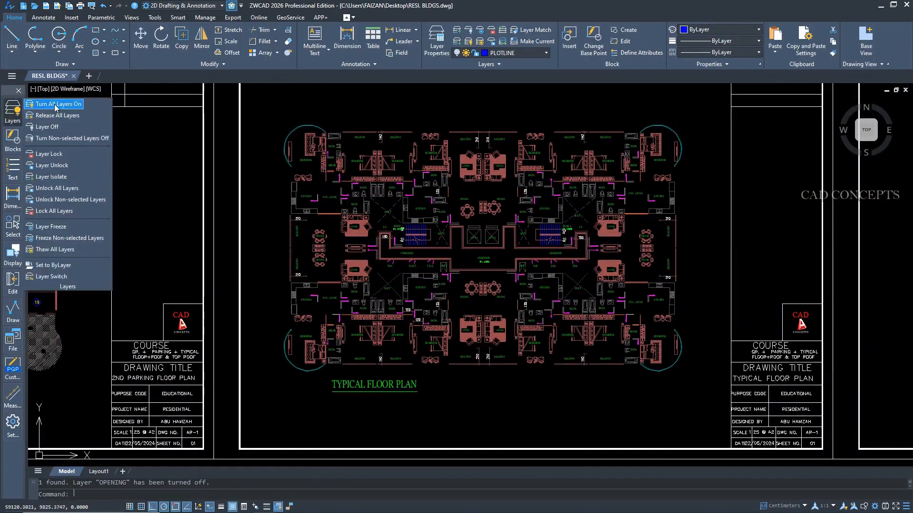
click(55, 105)
Turn off every layer except the blue plot boundary's layer, and restore all layers after viewing the plans.
click(12, 110)
click(71, 139)
middle_drag(412, 107, 402, 137)
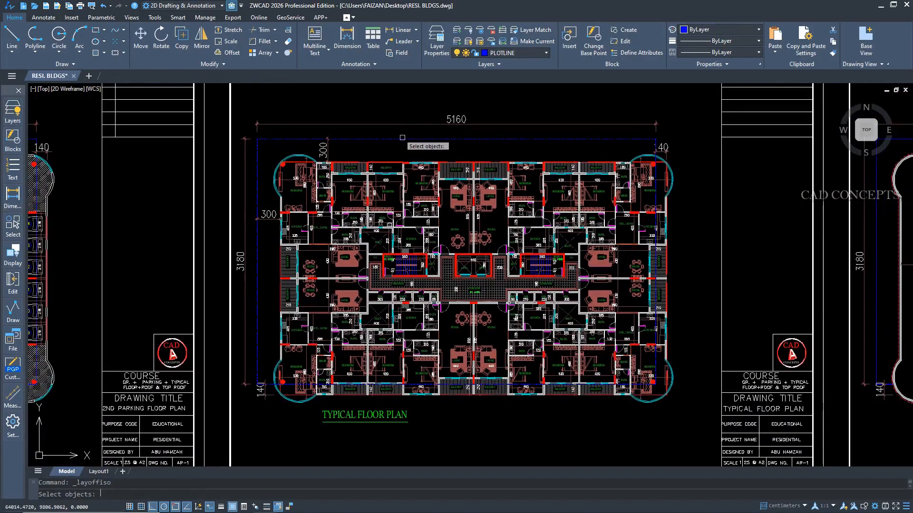
click(402, 138)
key(Return)
scroll(475, 186, down, 4)
middle_drag(147, 199, 422, 205)
click(12, 111)
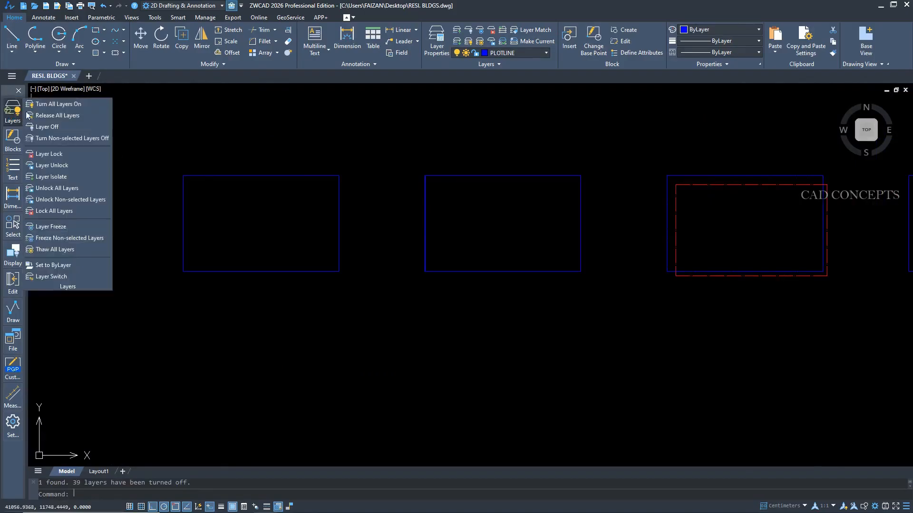
click(54, 105)
Turn off every layer except WALL using a wall in the typical floor plan, and restore all layers after viewing the plans.
middle_drag(760, 227, 540, 225)
scroll(540, 224, up, 6)
click(536, 195)
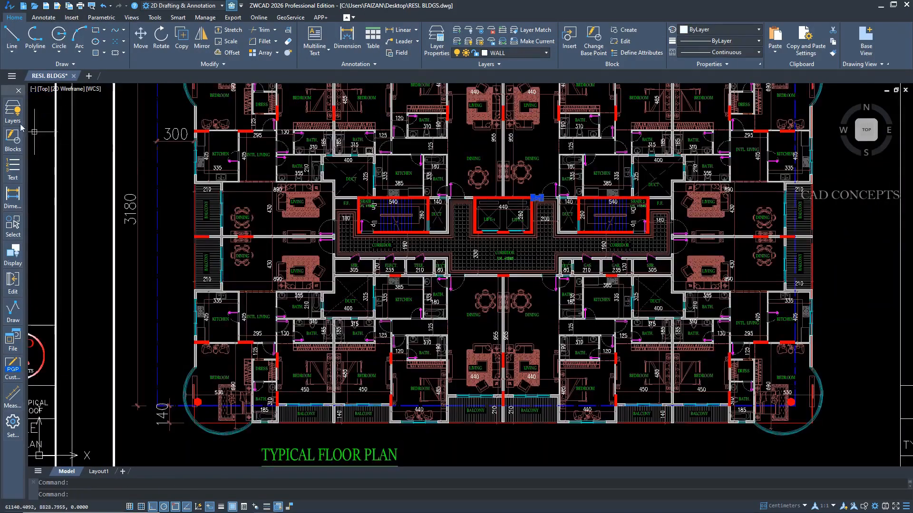
click(13, 110)
click(72, 138)
scroll(627, 267, down, 5)
middle_drag(370, 262, 509, 263)
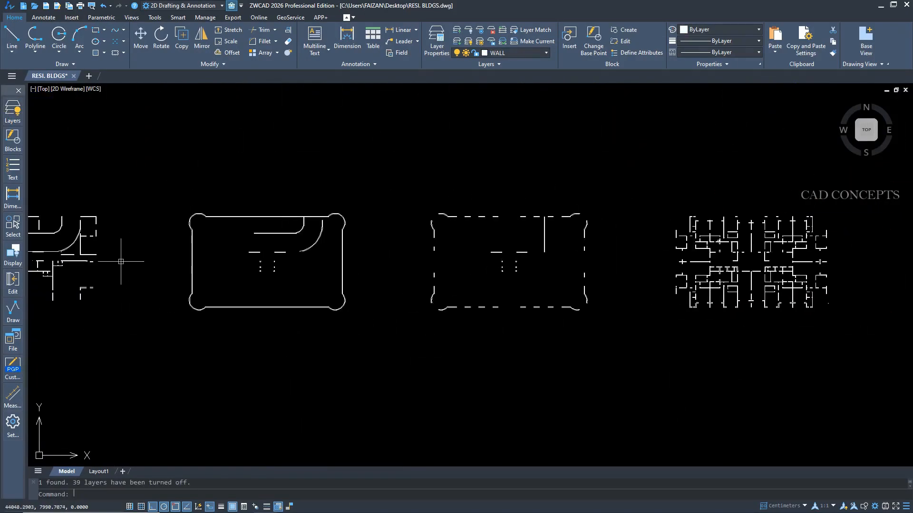
middle_drag(176, 261, 691, 243)
scroll(443, 236, up, 2)
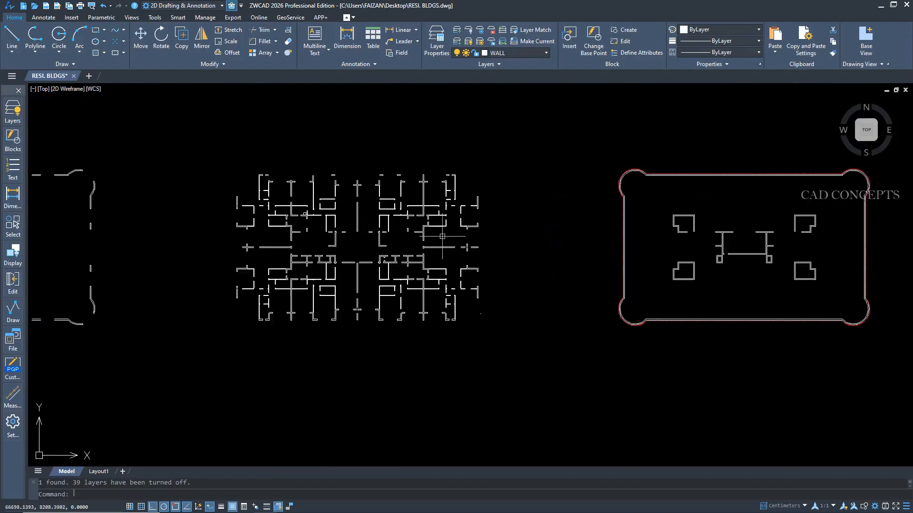
click(13, 110)
click(54, 105)
Isolate the PLOTLINE layer by picking the typical floor plan's plot boundary, and inspect the locked objects around the balconies.
click(12, 111)
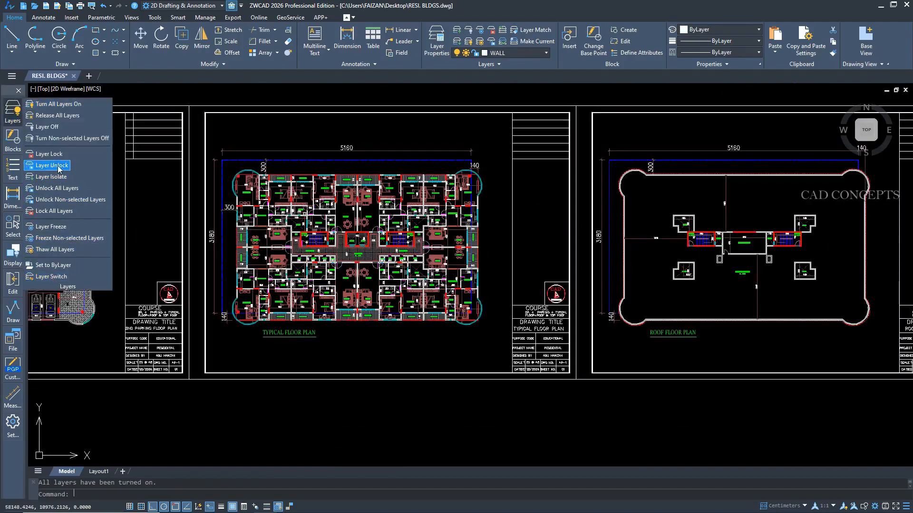
click(51, 177)
click(320, 161)
right_click(303, 168)
click(315, 174)
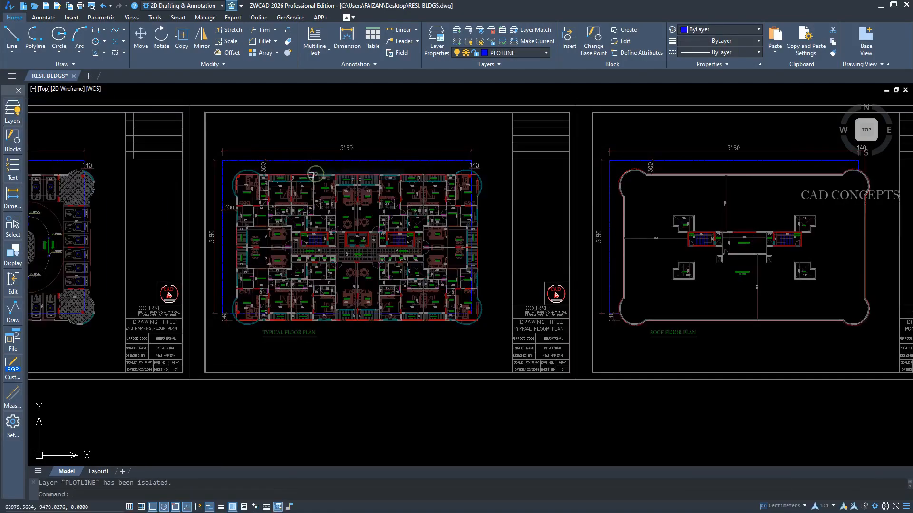
scroll(307, 161, up, 2)
scroll(317, 187, up, 5)
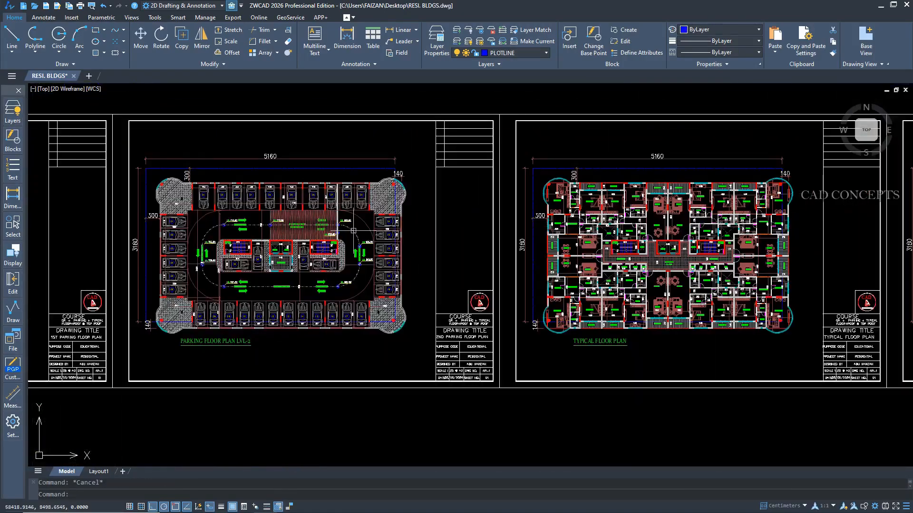
Select the dashed driveway path in parking plan level 2 and run Layer Switch with the option to select an object to switch its layer.
click(353, 231)
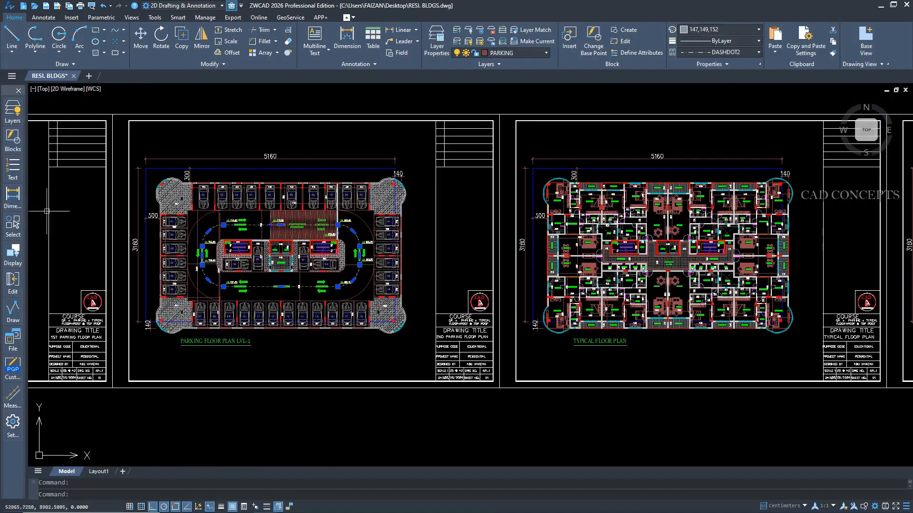
click(13, 111)
click(50, 269)
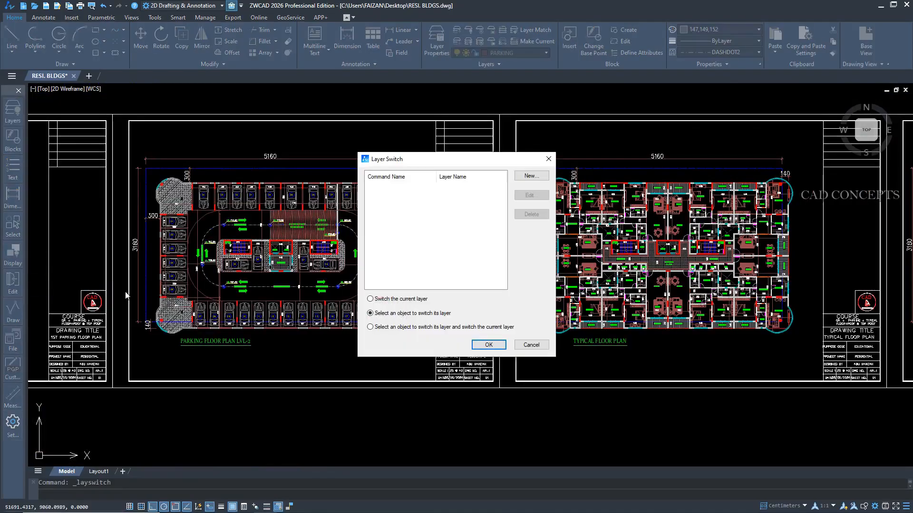
click(485, 345)
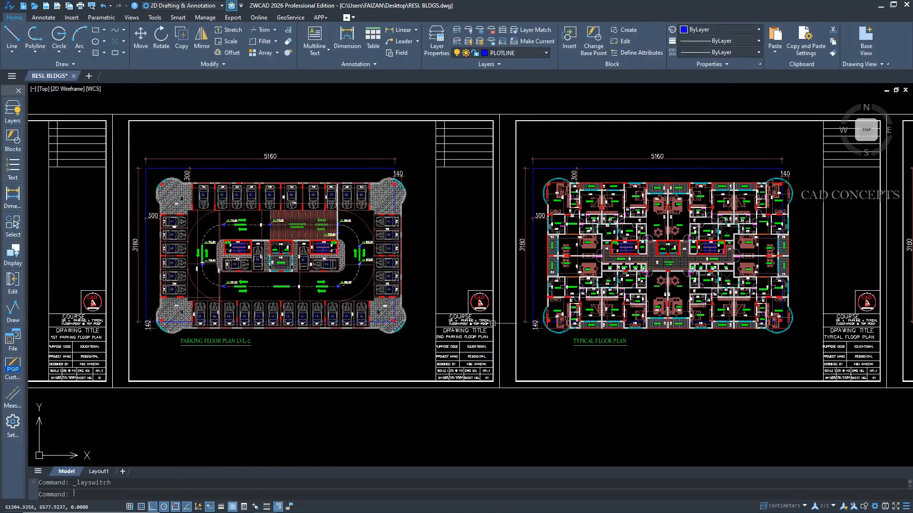
click(514, 53)
key(Escape)
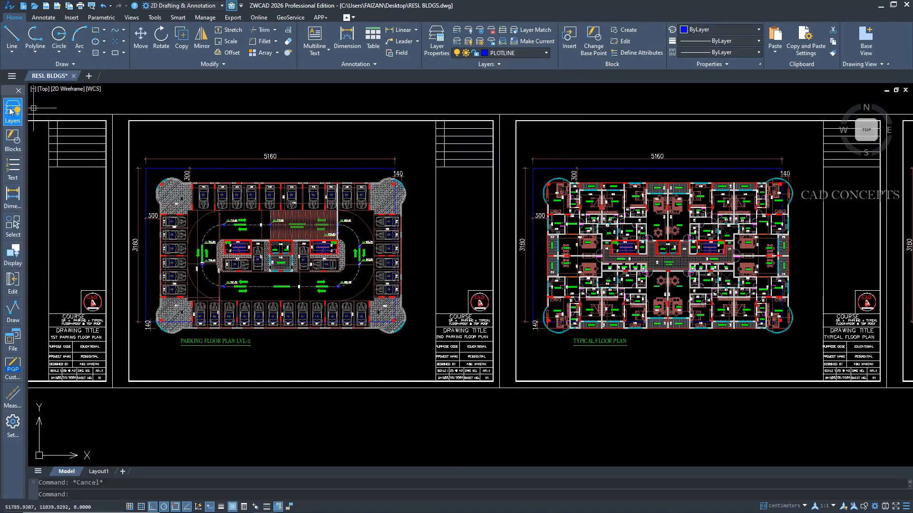
mouse_move(9, 145)
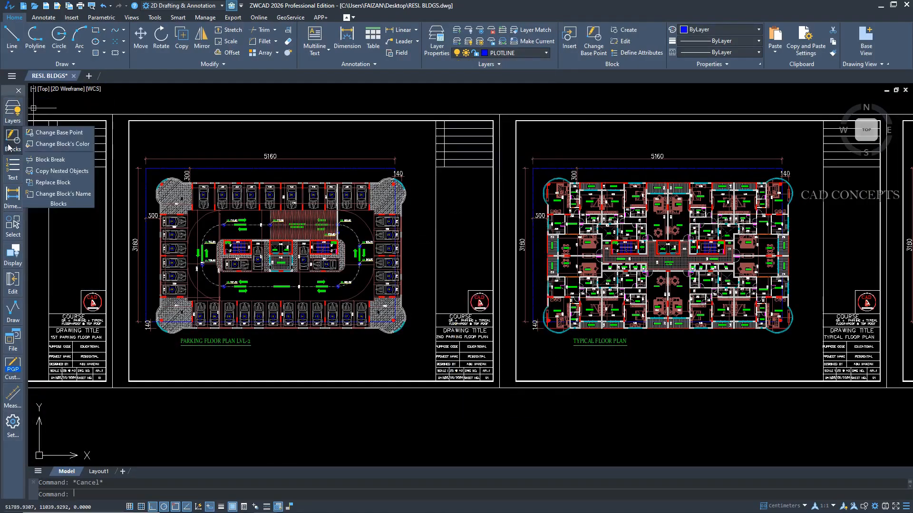
Change the dining table block's base point in the typical floor plan to beside the table using the move Basepoint mode.
click(54, 134)
scroll(538, 297, up, 10)
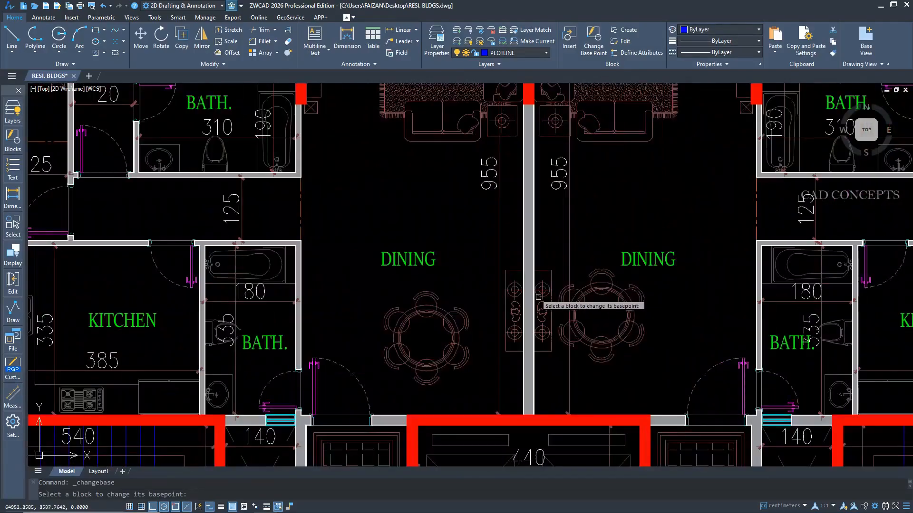
click(541, 298)
scroll(550, 332, up, 2)
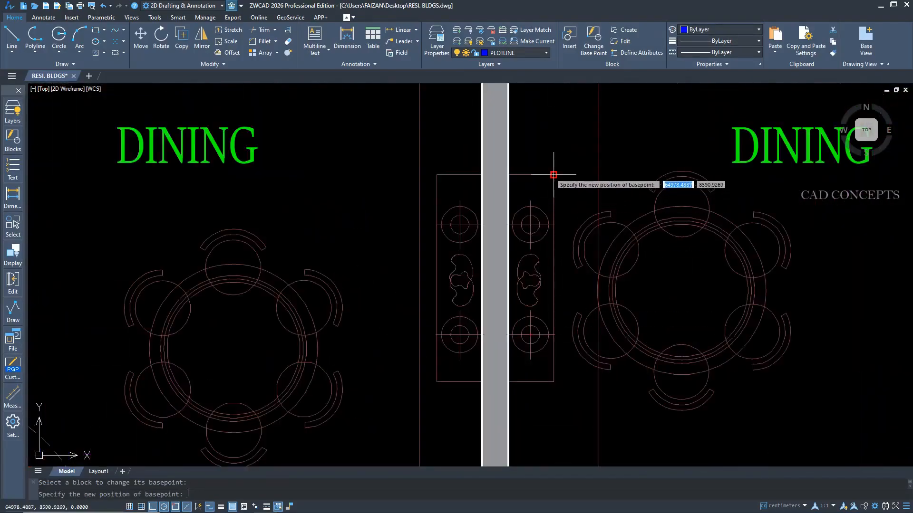
scroll(552, 175, down, 1)
click(487, 317)
click(512, 344)
scroll(521, 347, down, 6)
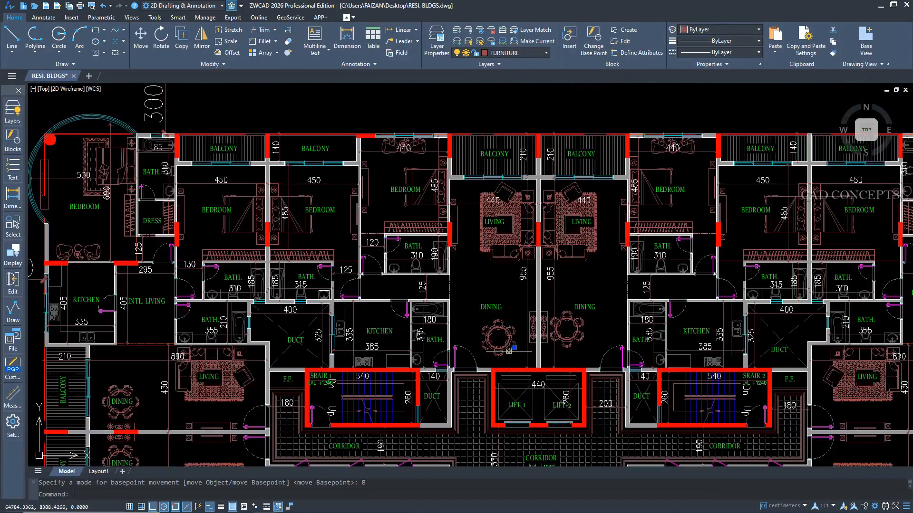
middle_drag(176, 413, 160, 298)
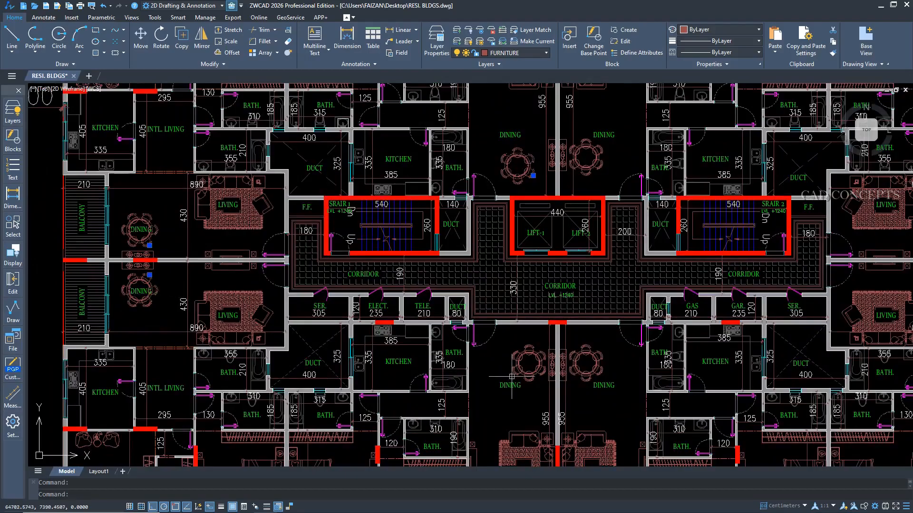
Move the base point of the dining table block to the table's centre and check it on several tables in the plan.
key(Escape)
key(space)
click(586, 373)
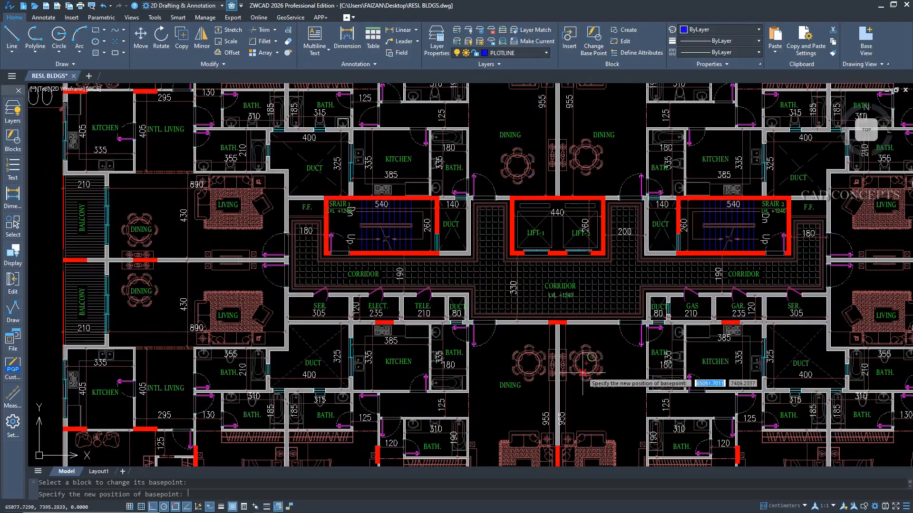
scroll(585, 377, up, 3)
click(592, 338)
click(604, 360)
scroll(603, 361, down, 5)
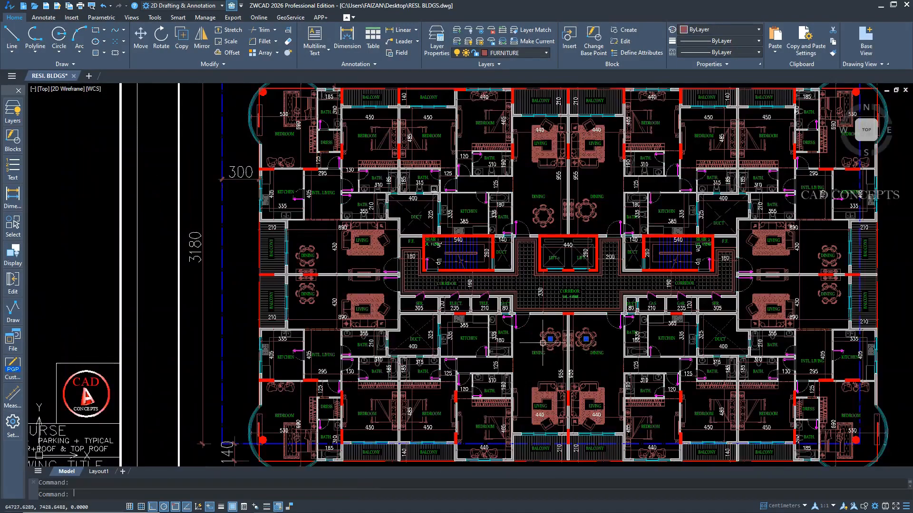
click(305, 254)
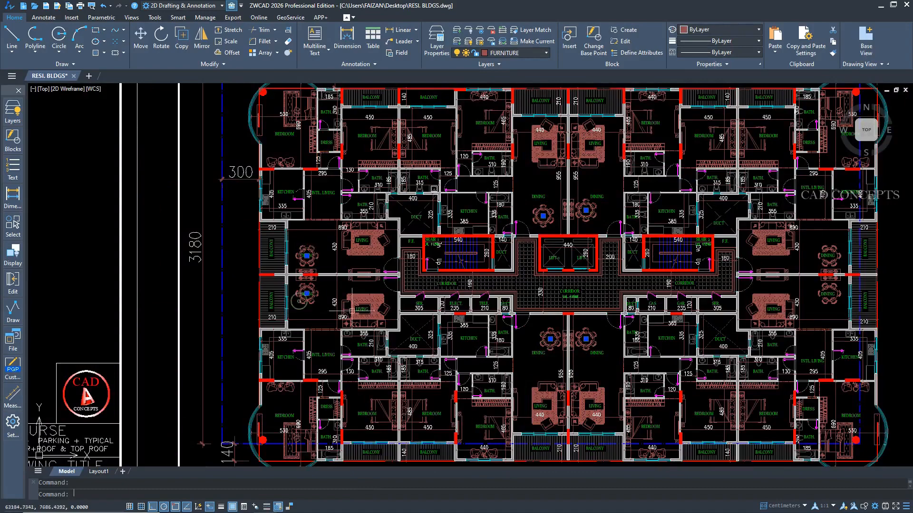
key(Escape)
Recolour the typical floor plan's furniture blocks: living sets green, dining tables blue, beds red, chair sets cyan and TV units white.
scroll(362, 267, up, 4)
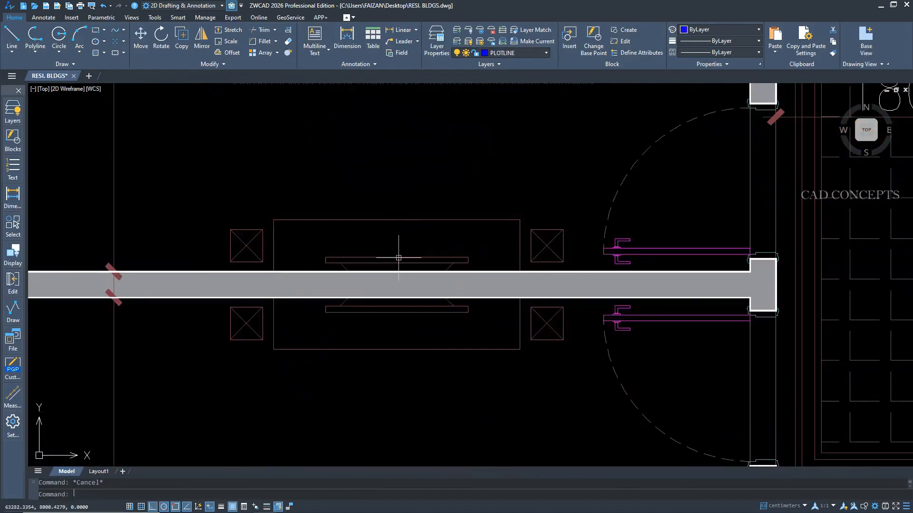
shift+right_click(399, 259)
click(419, 310)
click(459, 353)
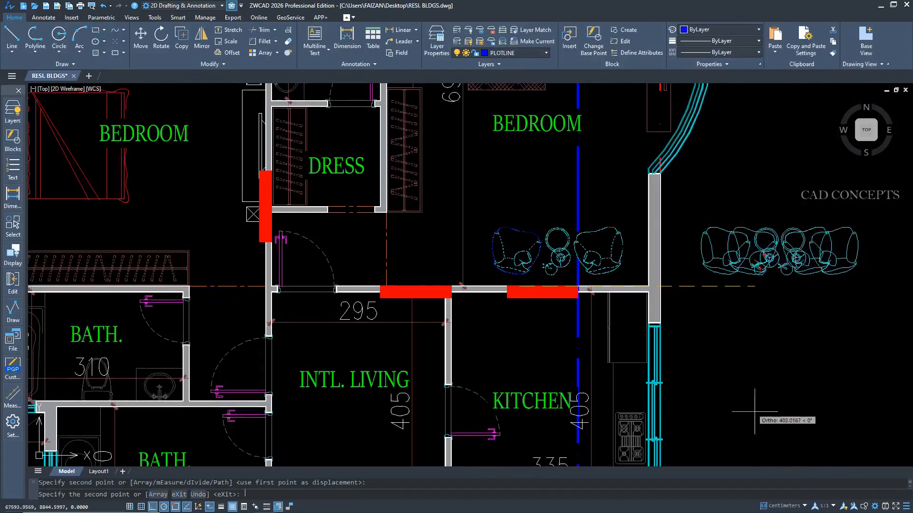
key(Escape)
drag(736, 276, 711, 217)
key(Delete)
scroll(536, 237, down, 8)
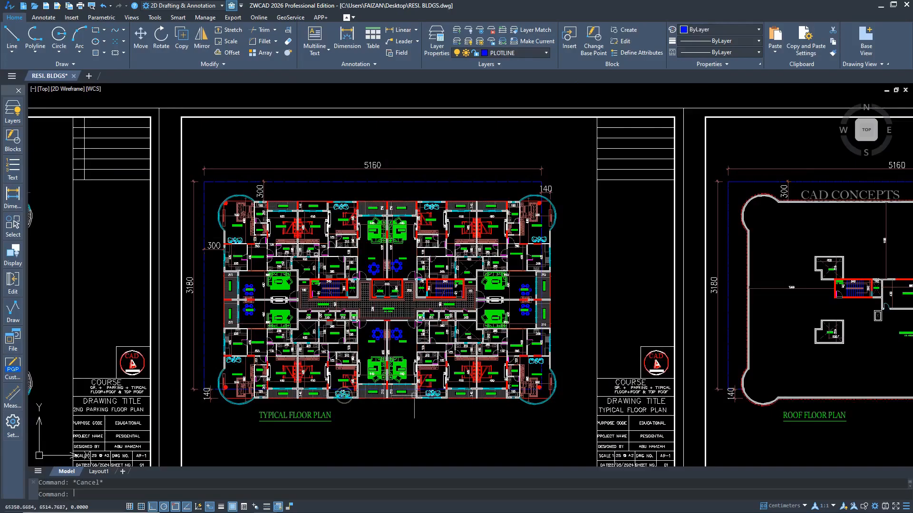
Insert the yq_2chair_01 block with Block Break in Break mode, placing it between the plot boundary and the western balconies.
click(19, 135)
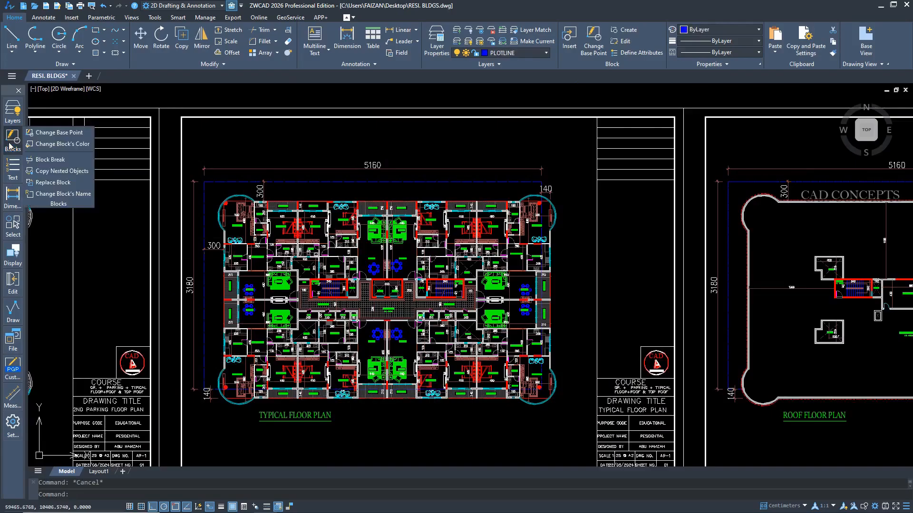
click(47, 161)
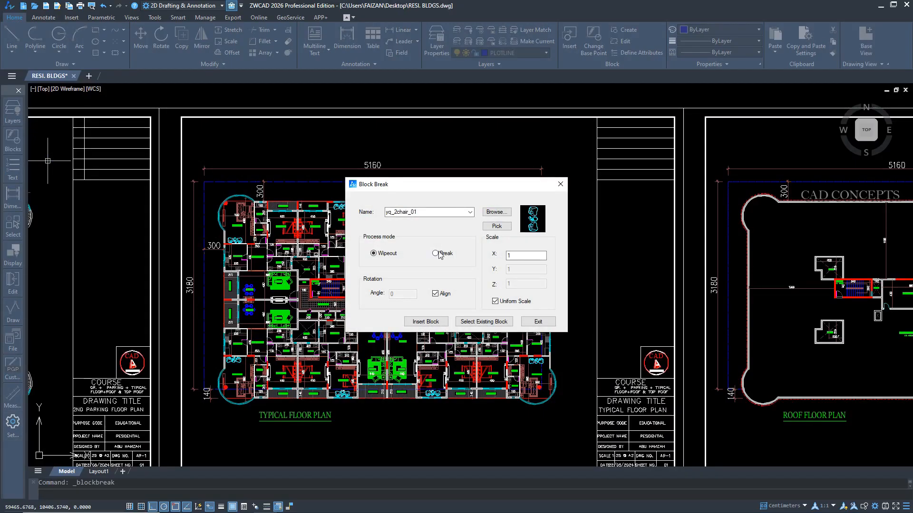
click(434, 322)
scroll(286, 145, up, 3)
scroll(286, 166, down, 3)
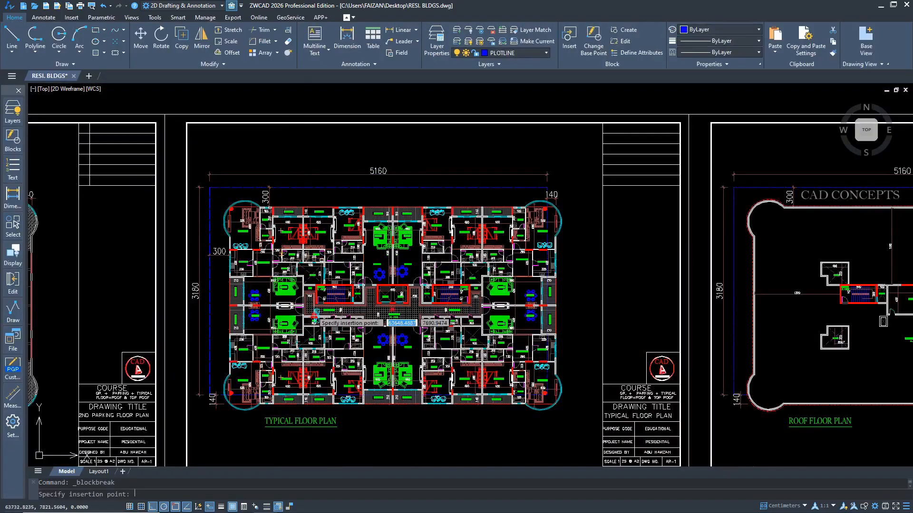
scroll(218, 293, up, 5)
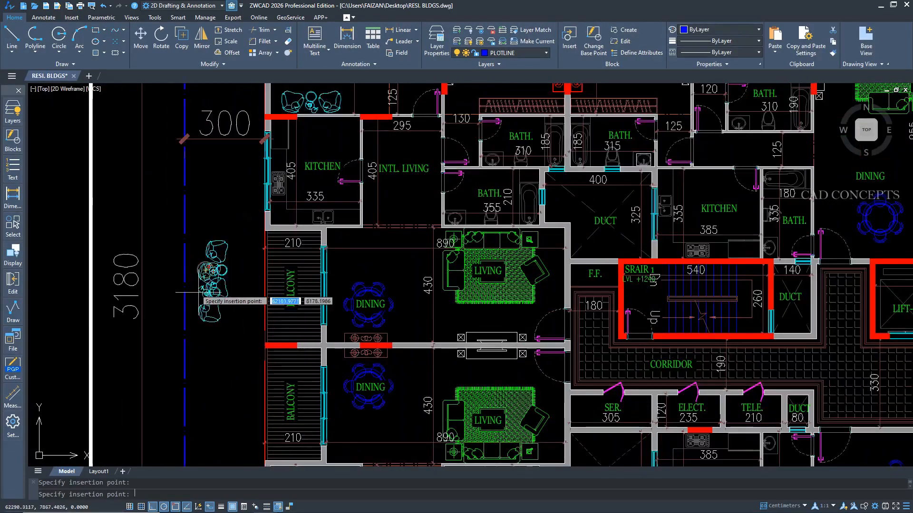
scroll(204, 292, up, 3)
key(Escape)
key(Escape)
Remove the two-chair block inserted outside the western balconies.
click(224, 240)
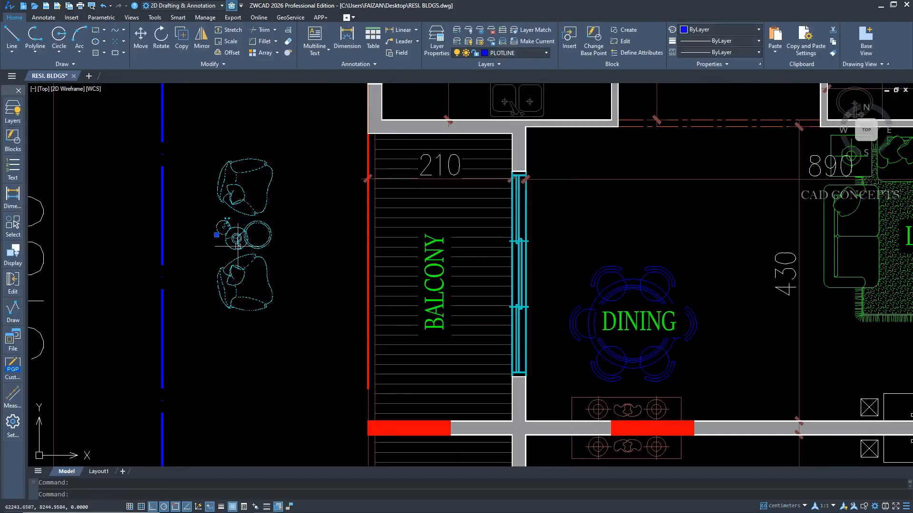
scroll(233, 266, down, 5)
middle_drag(338, 283, 336, 196)
middle_drag(336, 195, 336, 150)
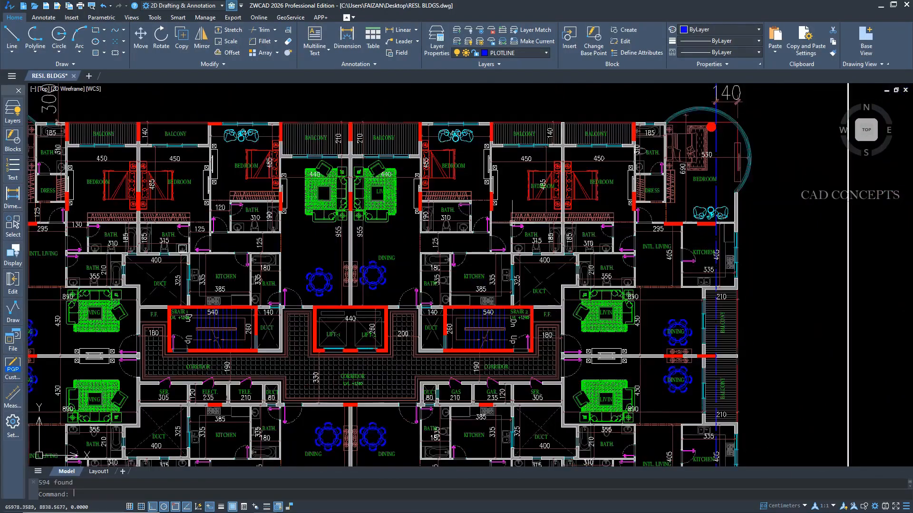
Apply Text Mask to all the text in the typical floor plan, selecting it with a window around the whole plan.
scroll(571, 195, up, 5)
scroll(575, 170, down, 5)
scroll(553, 309, up, 3)
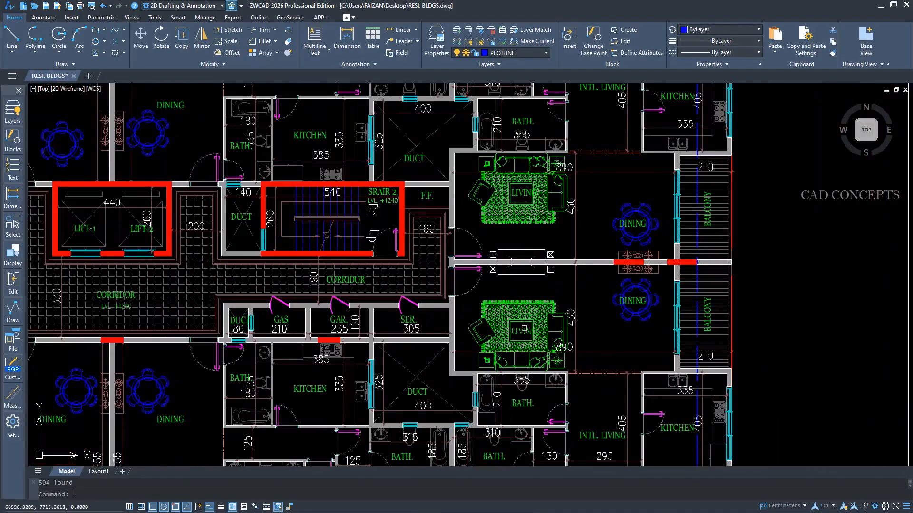
scroll(364, 230, down, 4)
click(15, 170)
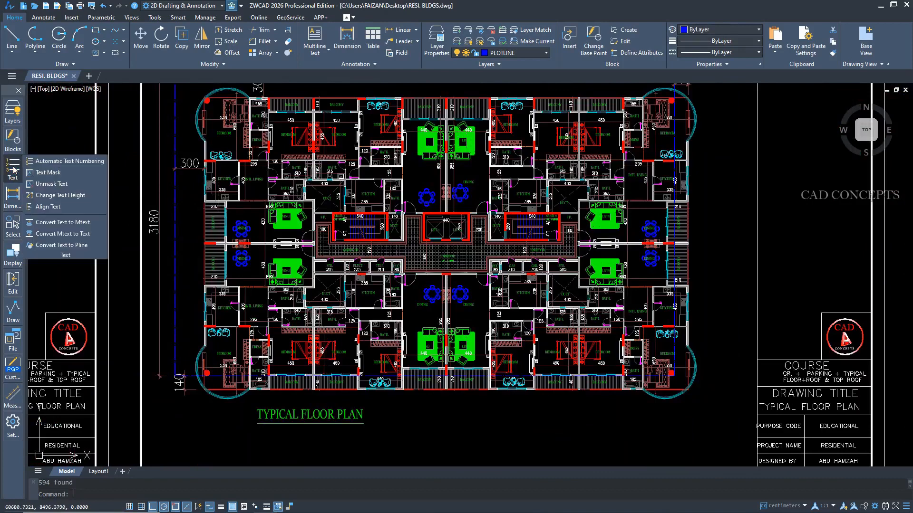
click(52, 171)
click(181, 85)
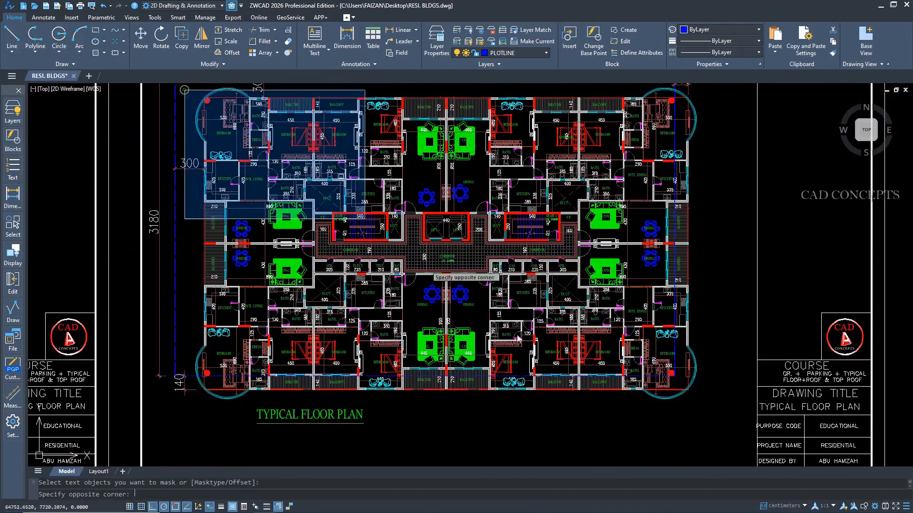
click(717, 435)
right_click(119, 207)
click(142, 214)
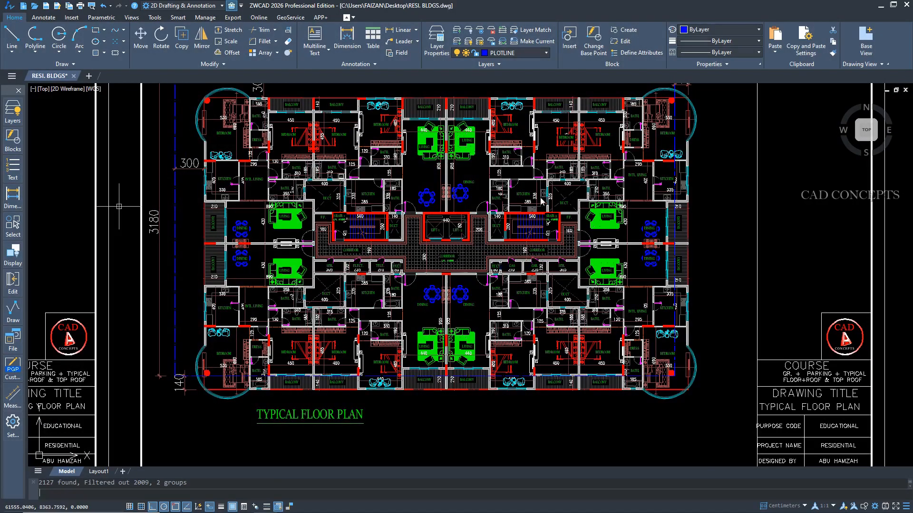
Examine the masked room labels over the furniture, hatches and dimensions in the bedrooms, kitchens, corridor and living rooms.
scroll(541, 202, up, 4)
middle_drag(442, 389, 383, 219)
scroll(555, 363, up, 2)
middle_drag(555, 363, 441, 226)
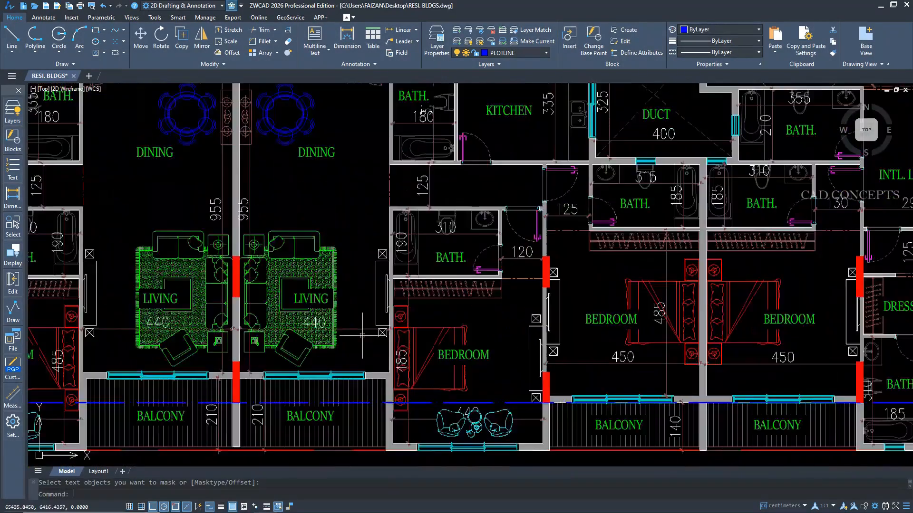
scroll(362, 336, up, 2)
click(294, 277)
key(Escape)
middle_drag(601, 342, 352, 357)
middle_drag(557, 190, 426, 448)
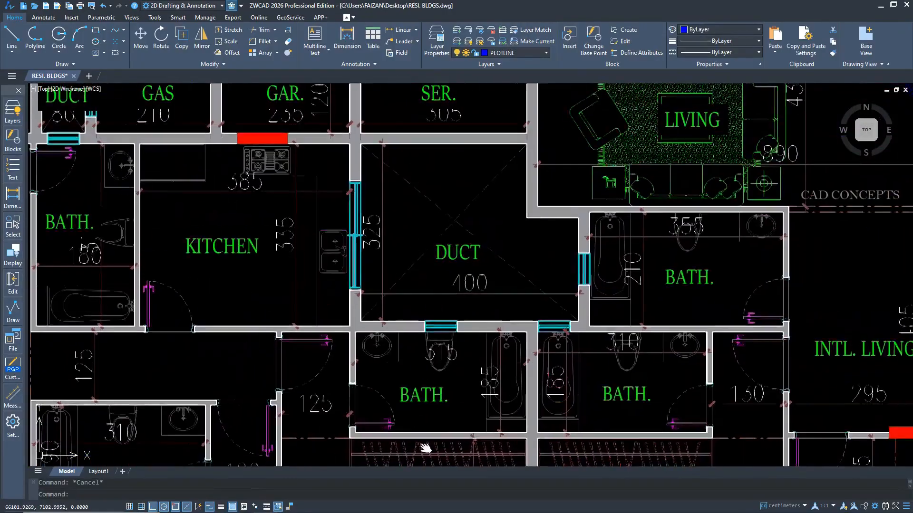
middle_drag(551, 216, 467, 387)
middle_drag(608, 215, 582, 412)
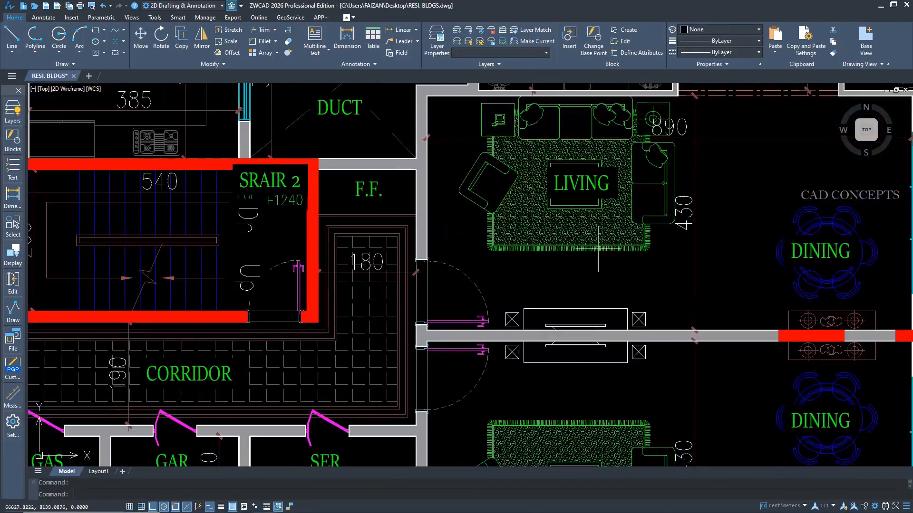
key(Escape)
Remove the masks from the typical floor plan's text with Unmask Text.
scroll(618, 214, down, 8)
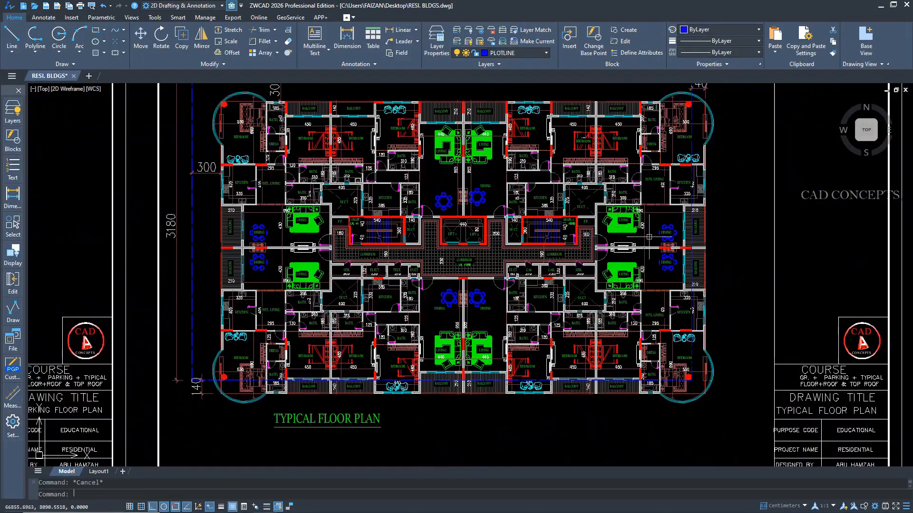
click(19, 167)
click(48, 185)
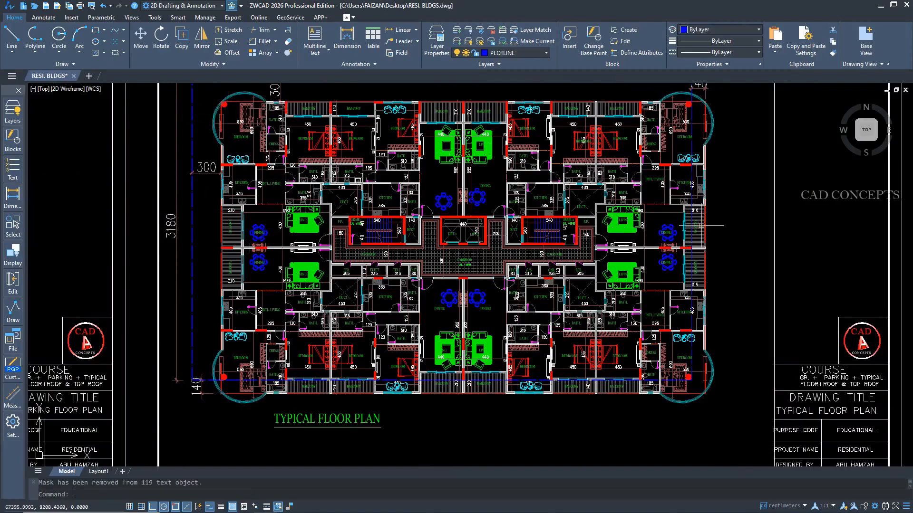
scroll(618, 148, up, 8)
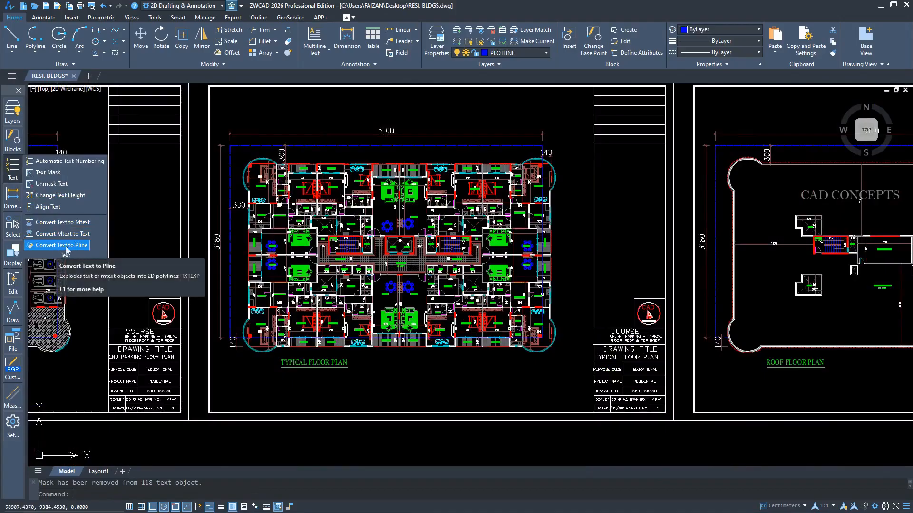
Convert the CAD and CONCEPTS text in the title block logo to polylines with Convert Text to Pline.
click(67, 246)
scroll(357, 250, up, 5)
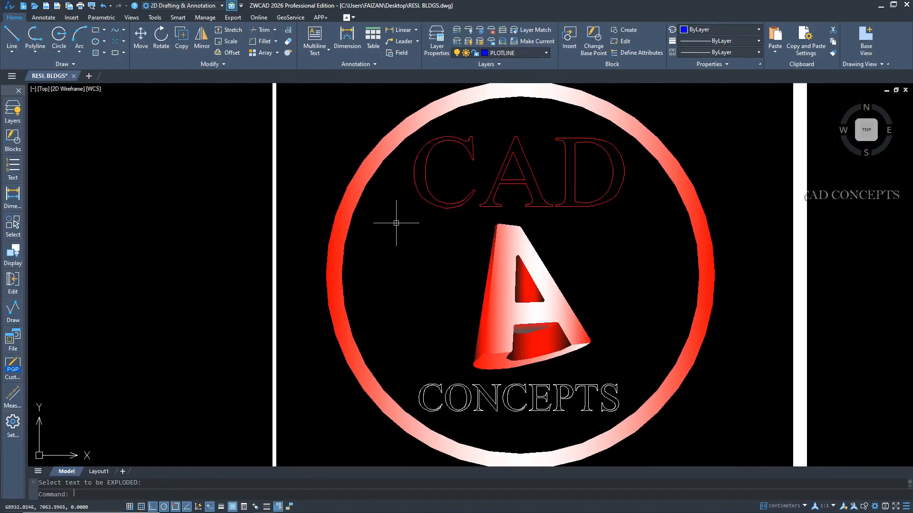
click(396, 223)
key(Escape)
Start a hatch for the logo lettering and set Color 1 of its two-color gradient to index color 144.
text(h)
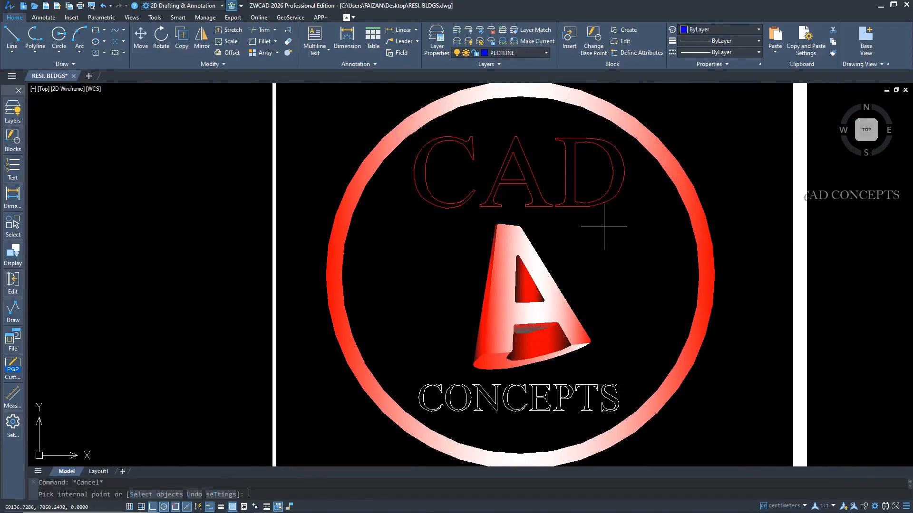
key(Return)
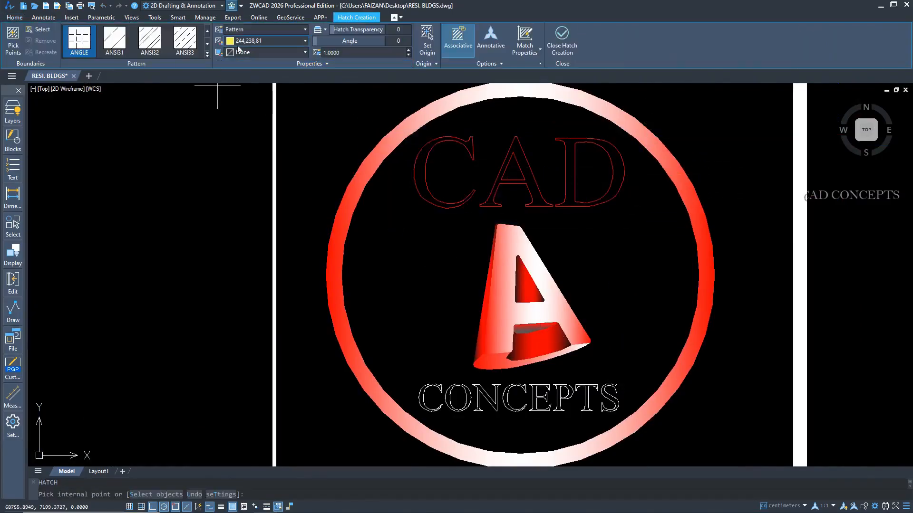
right_click(401, 202)
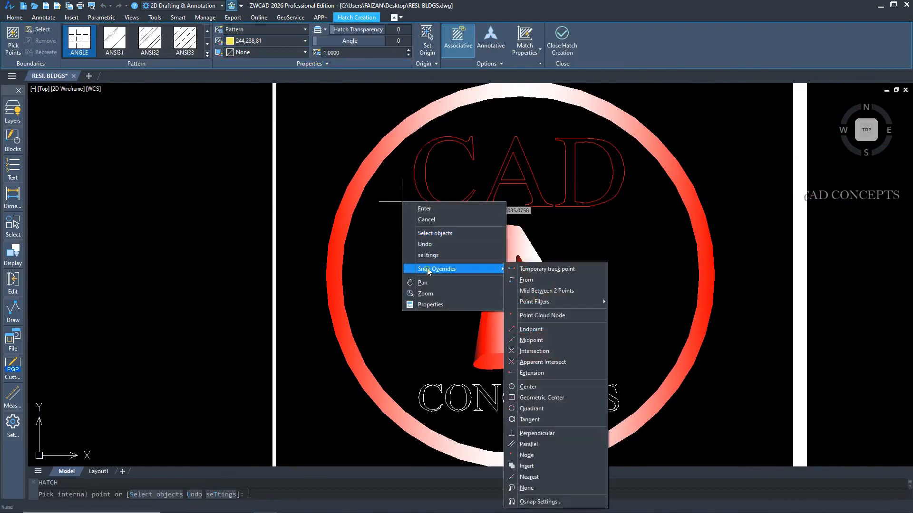
click(427, 257)
click(363, 116)
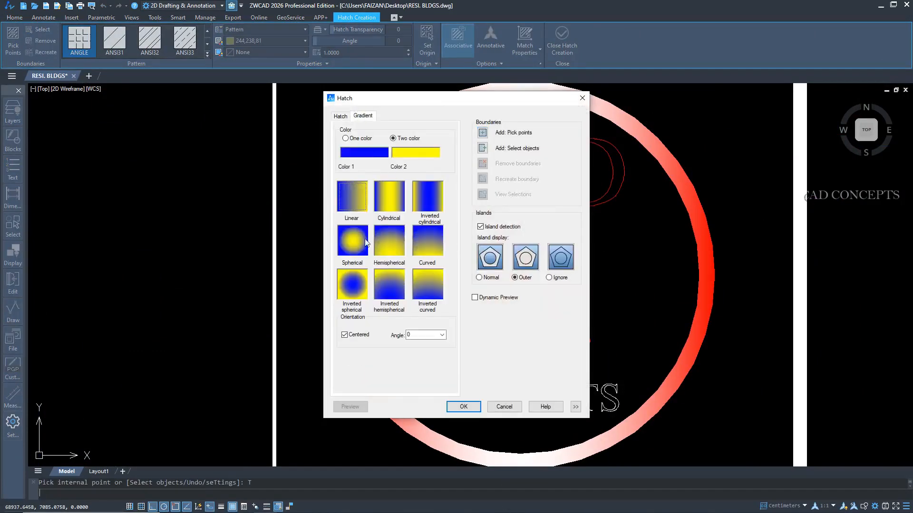
click(371, 156)
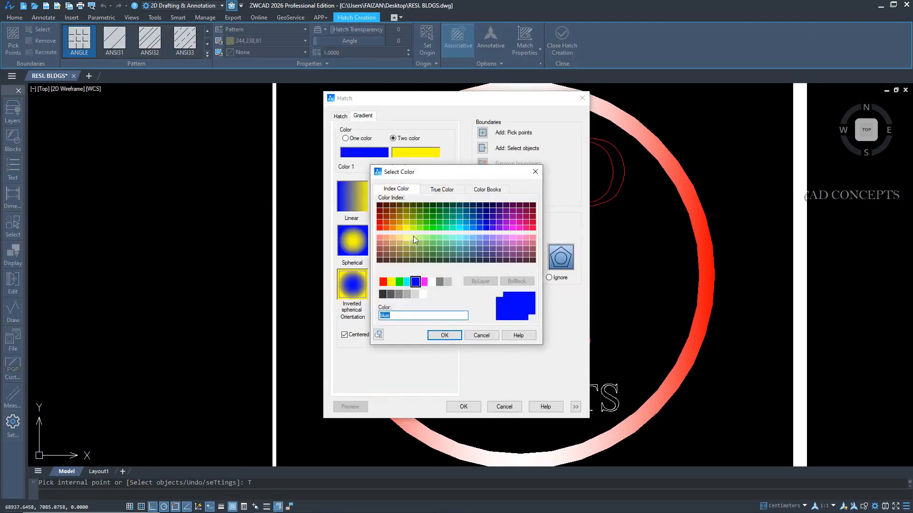
click(465, 218)
click(450, 333)
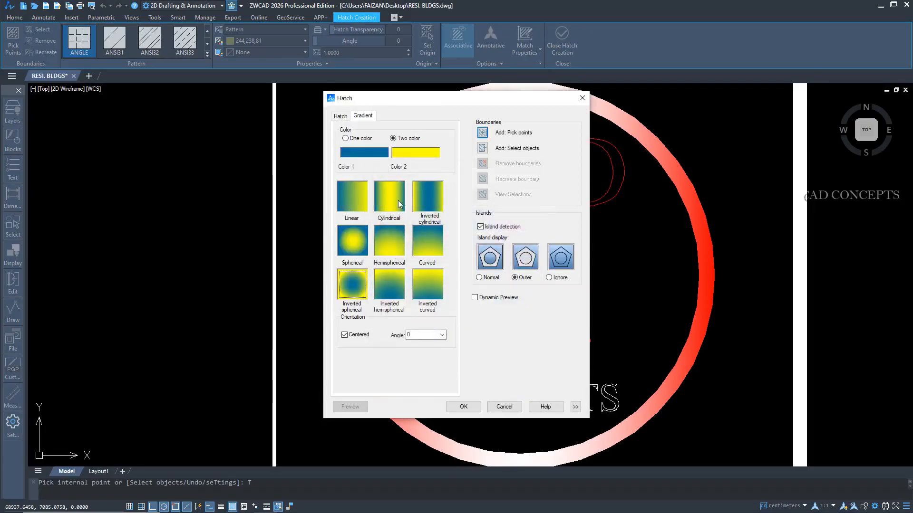
Set Color 2 of the hatch gradient to a muted brownish red.
click(422, 156)
click(379, 238)
click(380, 248)
click(445, 334)
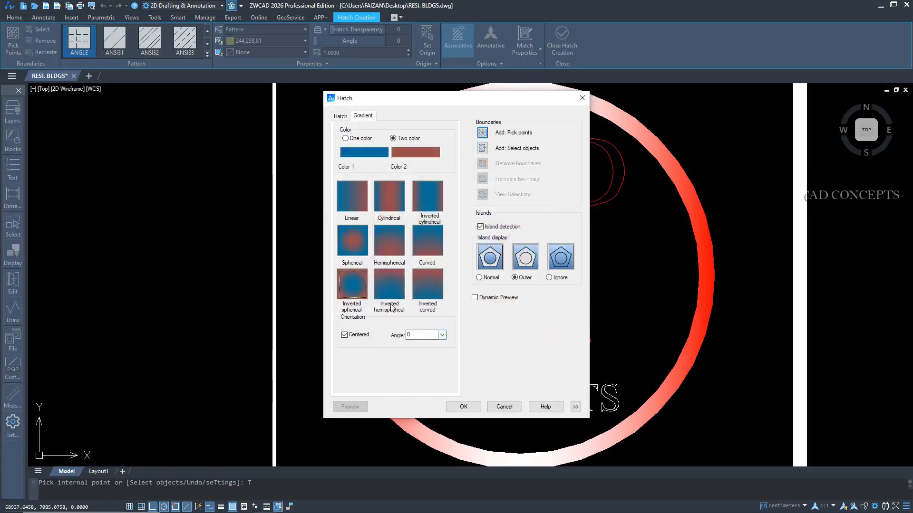
Set Color 2 of the hatch gradient to red, index color 10.
click(405, 163)
click(381, 231)
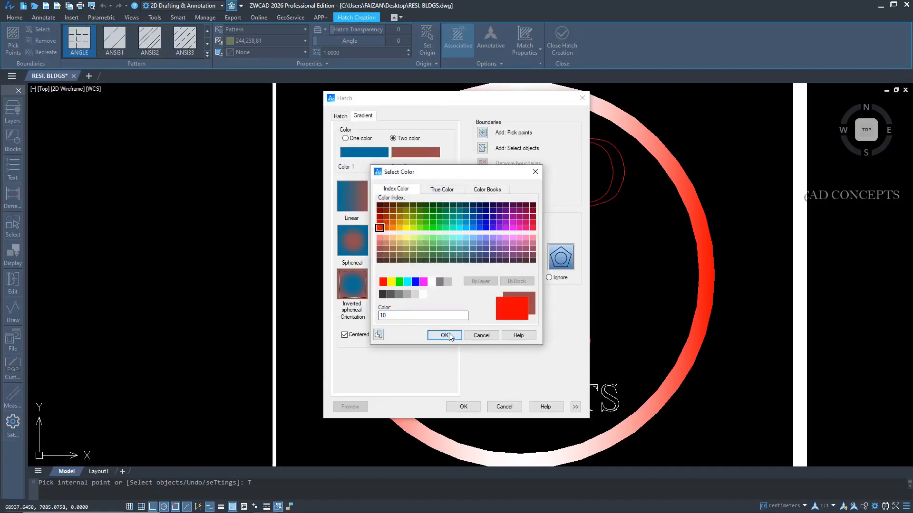
click(444, 335)
Set Color 1 of the hatch gradient to cyan, index color 4.
click(380, 152)
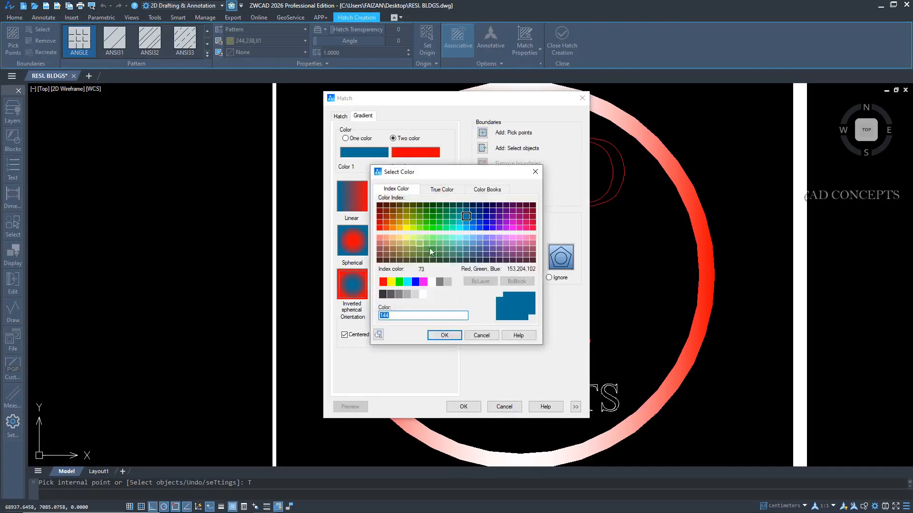
click(408, 282)
click(444, 335)
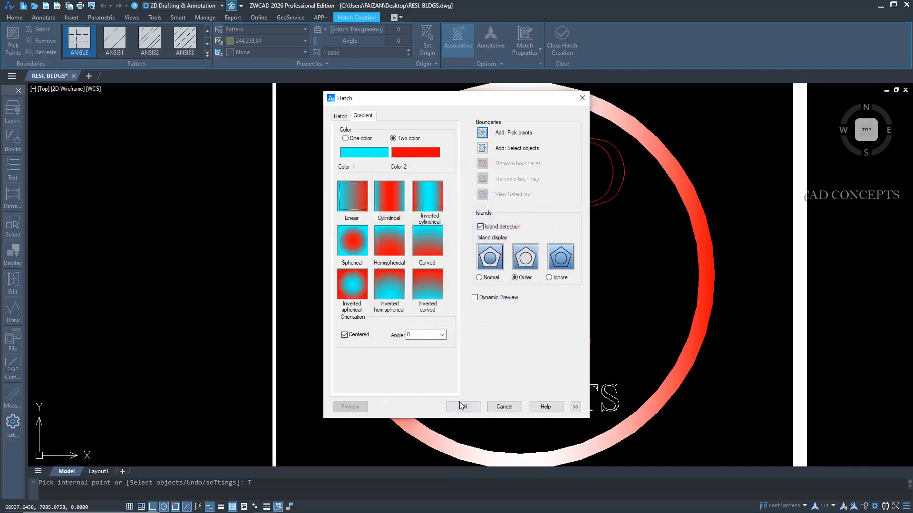
Fill the letters D, A and C of the logo's CAD text with the two-color linear gradient.
click(461, 406)
click(606, 173)
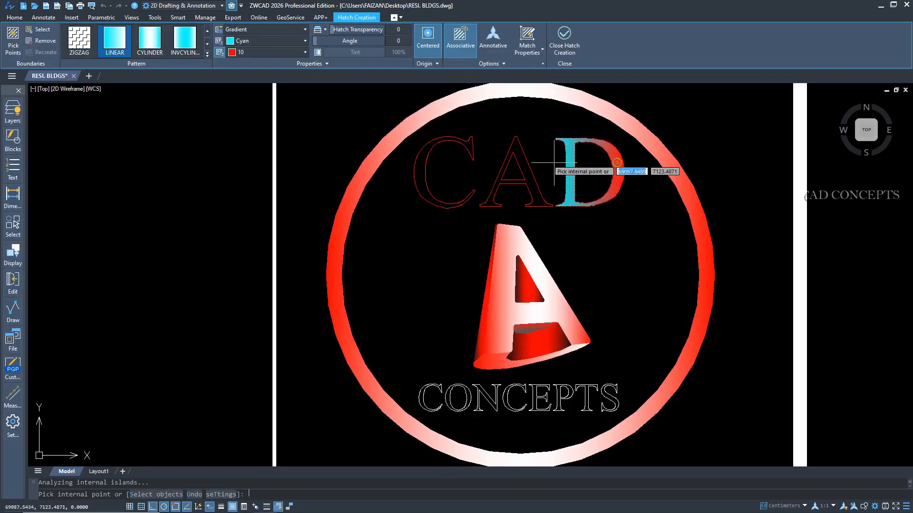
click(525, 166)
click(421, 157)
key(Return)
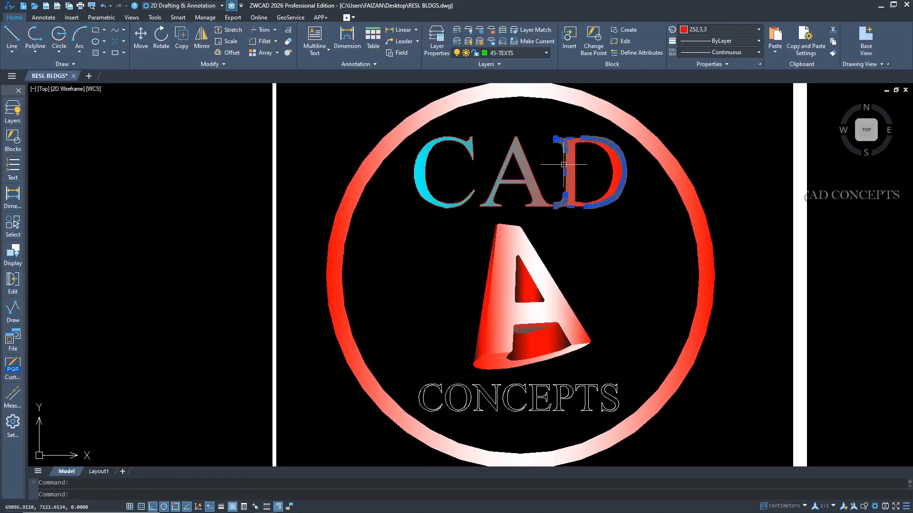
Delete the polyline outlines around the filled letters of CAD.
click(517, 173)
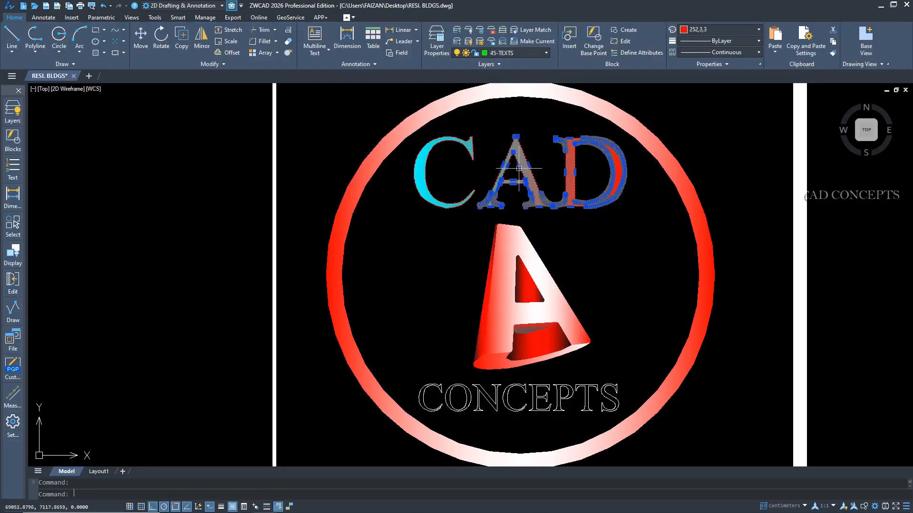
click(474, 152)
key(Delete)
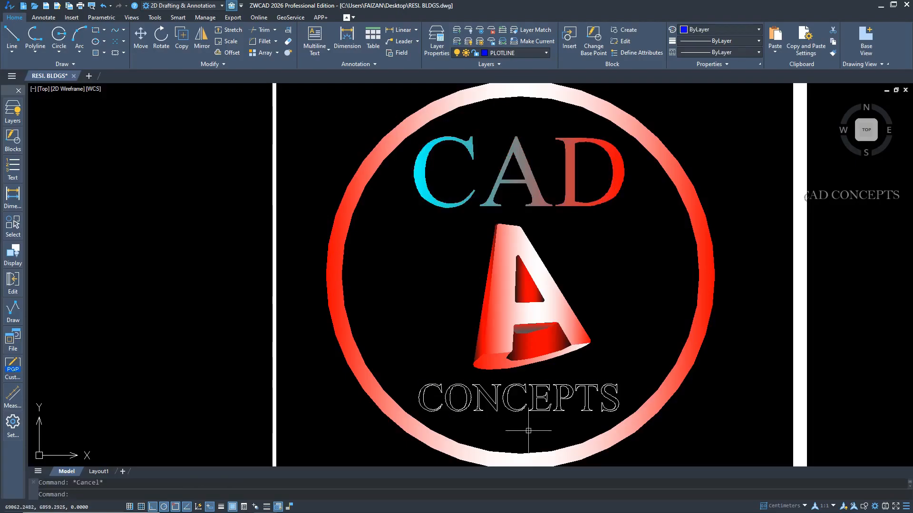
Hatch the CONCEPTS lettering with the cyan and red gradient by selecting its outlines as boundaries.
text(h)
key(Return)
text(s)
key(Return)
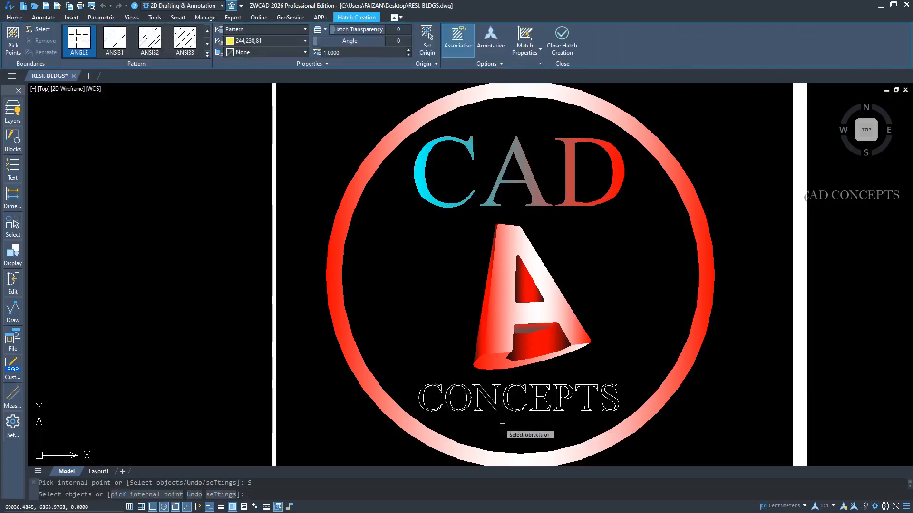
right_click(428, 257)
click(455, 311)
scroll(522, 426, up, 2)
key(Return)
scroll(509, 423, up, 2)
Delete the polyline outlines around the filled letters of CONCEPTS.
click(511, 388)
click(579, 387)
click(628, 386)
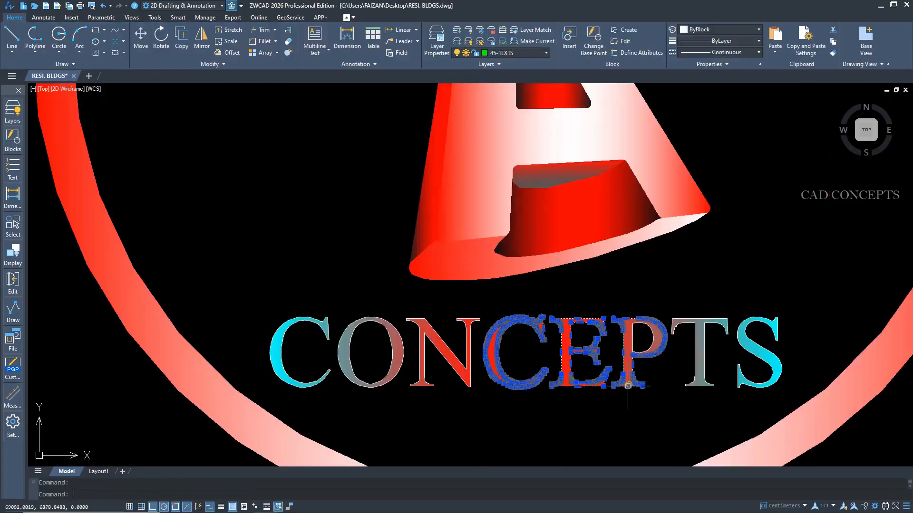
click(701, 386)
click(746, 385)
click(456, 376)
click(402, 355)
click(328, 372)
key(Delete)
click(637, 338)
scroll(428, 356, down, 5)
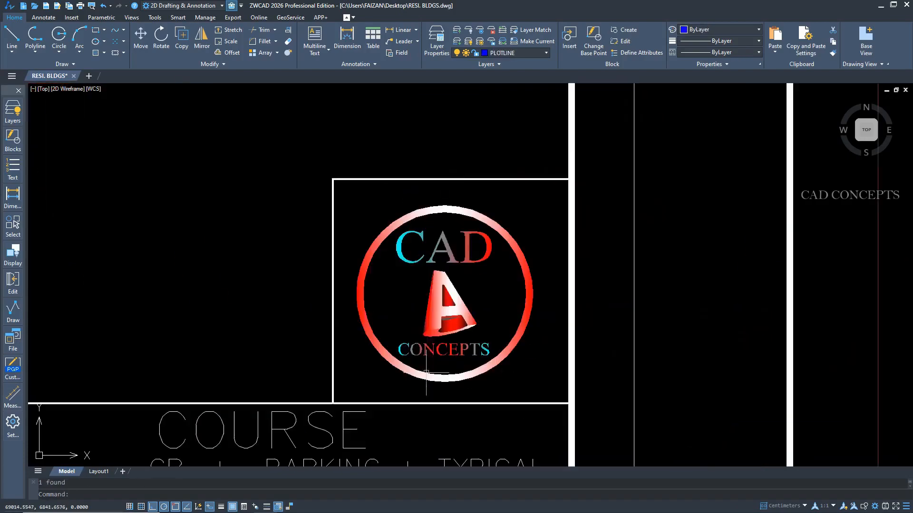
Make YQ_DIM the current layer for dimensioning the typical floor plan.
scroll(425, 372, down, 3)
middle_drag(426, 373, 893, 402)
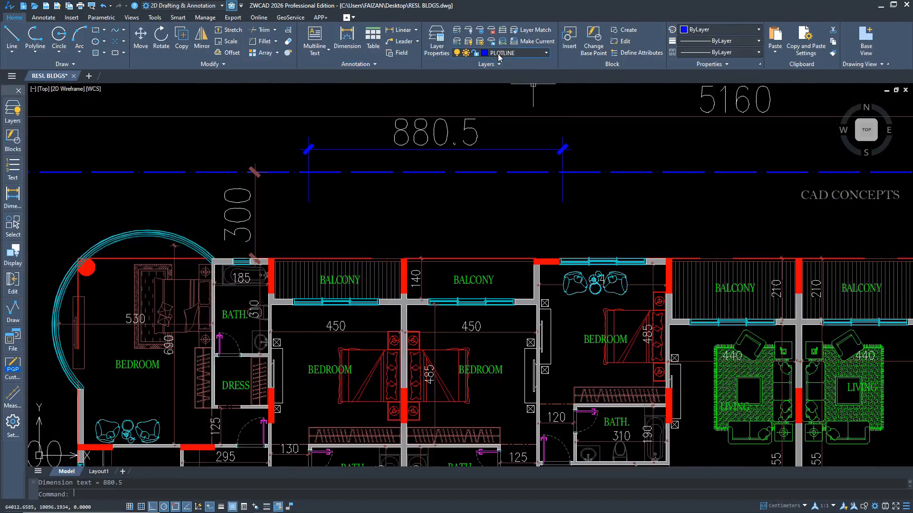
click(496, 54)
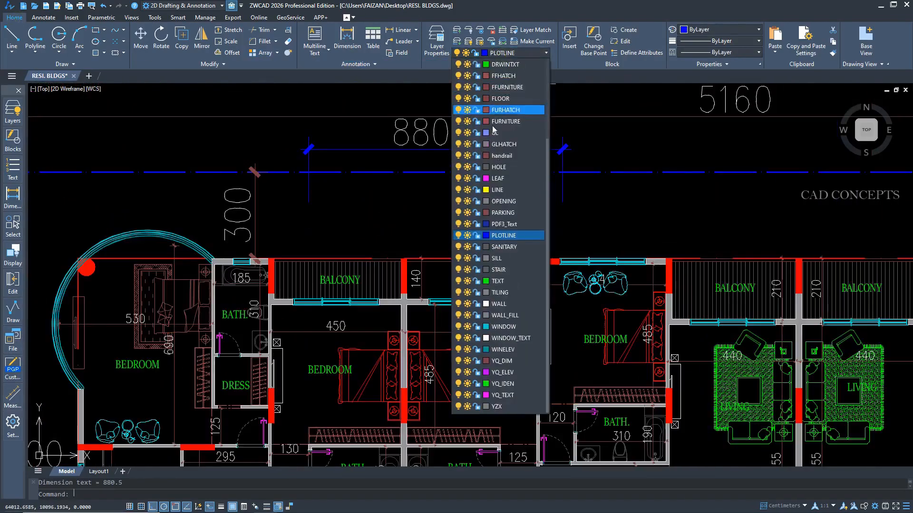
click(242, 223)
click(497, 53)
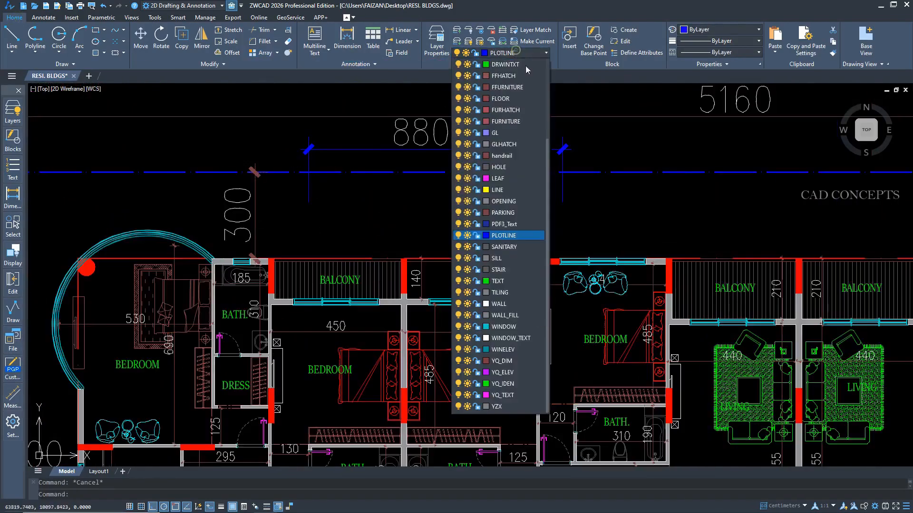
click(506, 360)
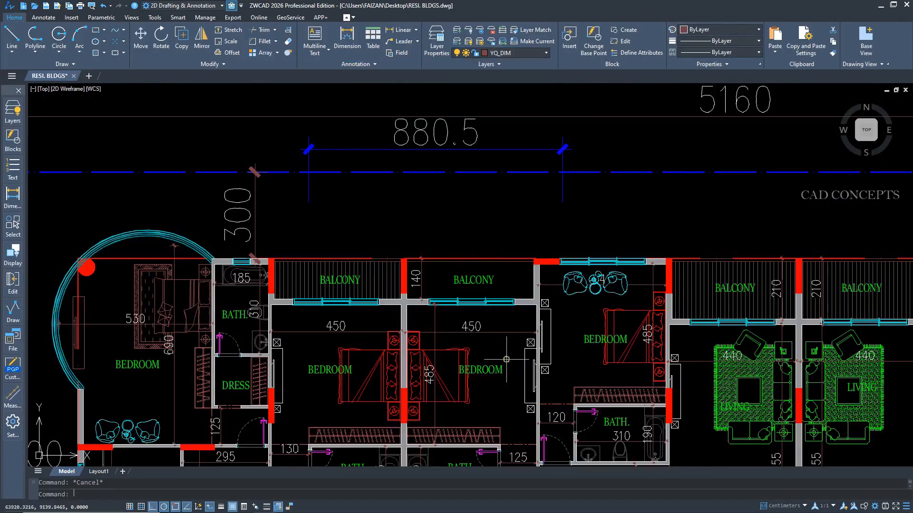
Delete the blue 880.5 dimension above the balconies.
click(575, 138)
click(527, 167)
key(Delete)
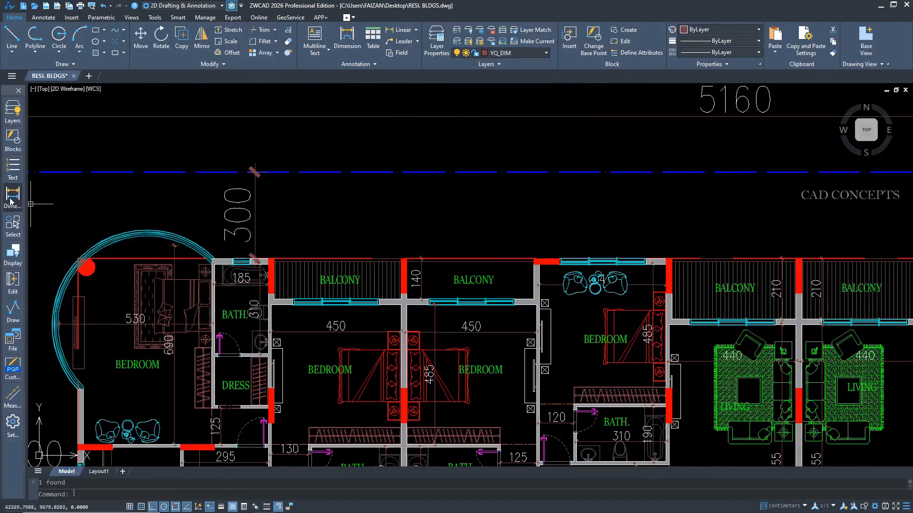
Make an existing dimension's style yqc10 current and place a horizontal linear dimension, about 552 long, above the balconies.
click(11, 202)
click(81, 278)
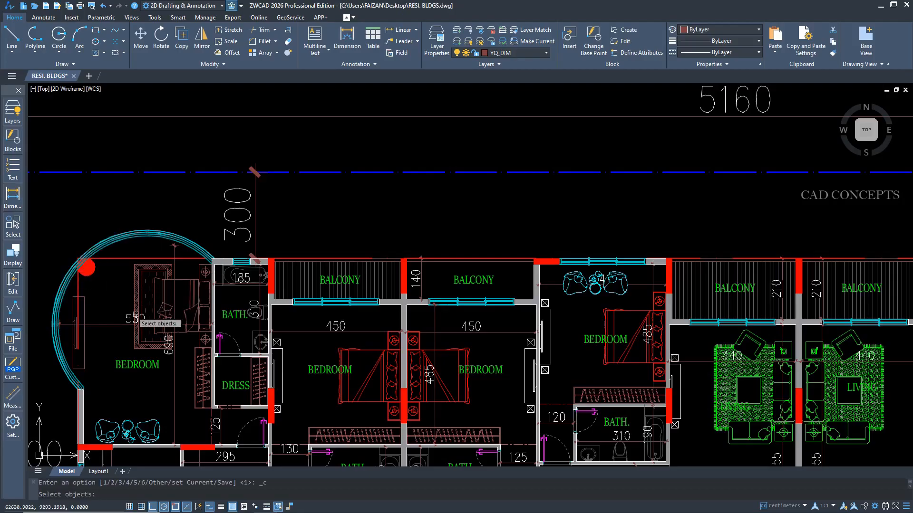
click(52, 20)
click(191, 38)
click(302, 224)
click(461, 227)
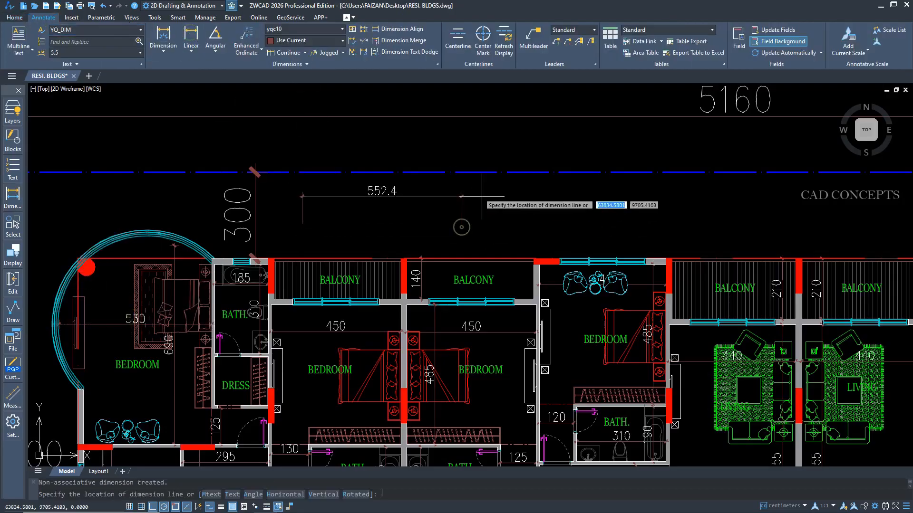
click(482, 197)
Dimension the depth of the balcony above the second bedroom with a vertical linear dimension.
key(space)
scroll(527, 298, up, 2)
click(520, 303)
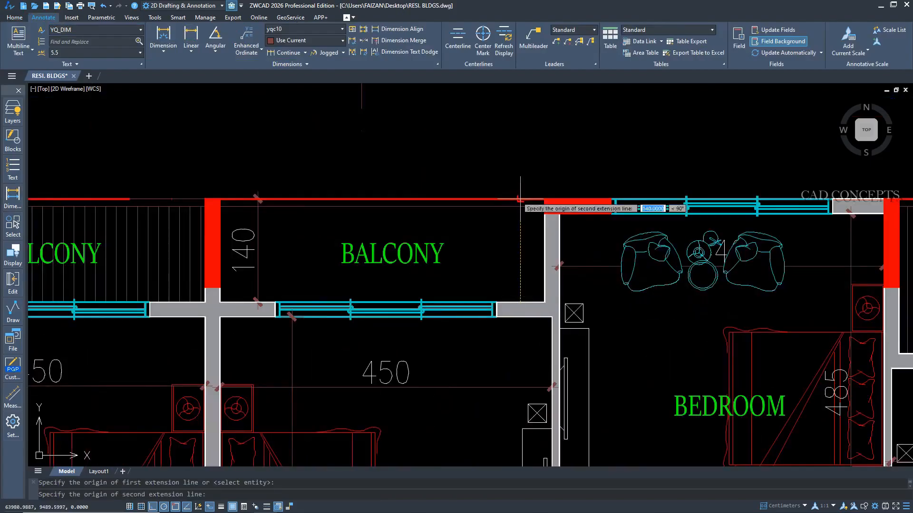
click(520, 199)
click(494, 245)
scroll(500, 290, down, 3)
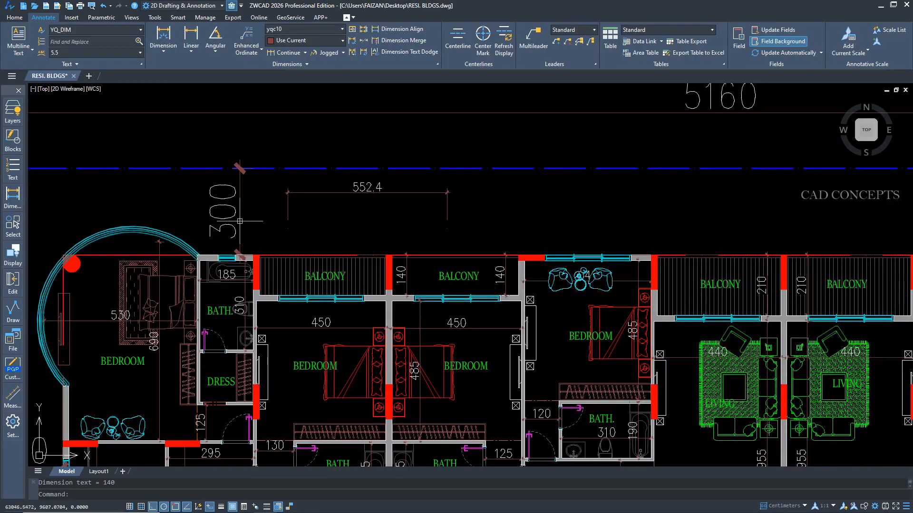
Make the yqc30 dimension style current by picking the large 300 dimension above the typical floor plan.
click(12, 195)
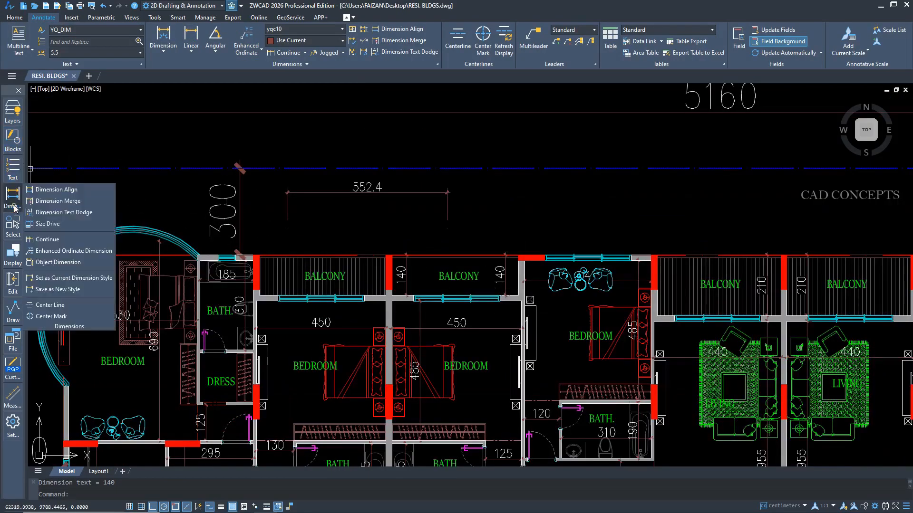
click(60, 279)
click(240, 223)
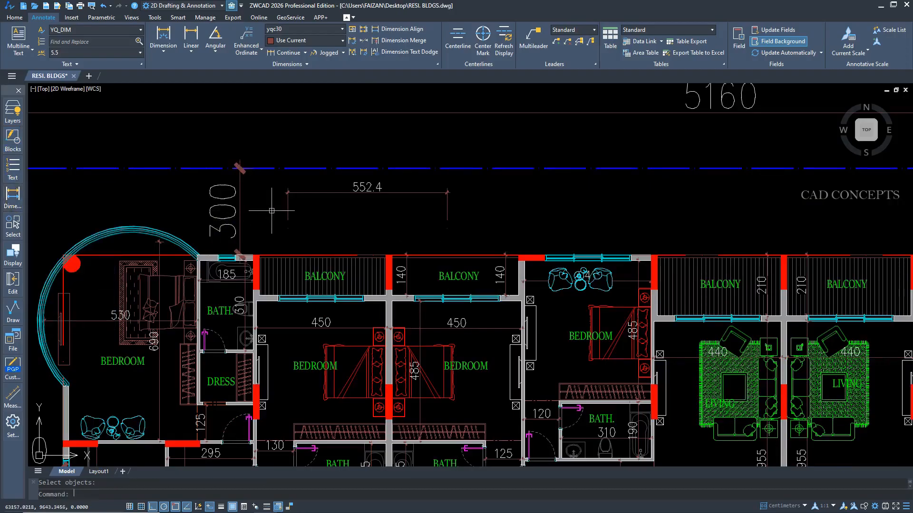
Place a linear dimension in the yqc30 style on the 2nd parking floor plan.
click(214, 40)
click(193, 39)
scroll(374, 126, down, 7)
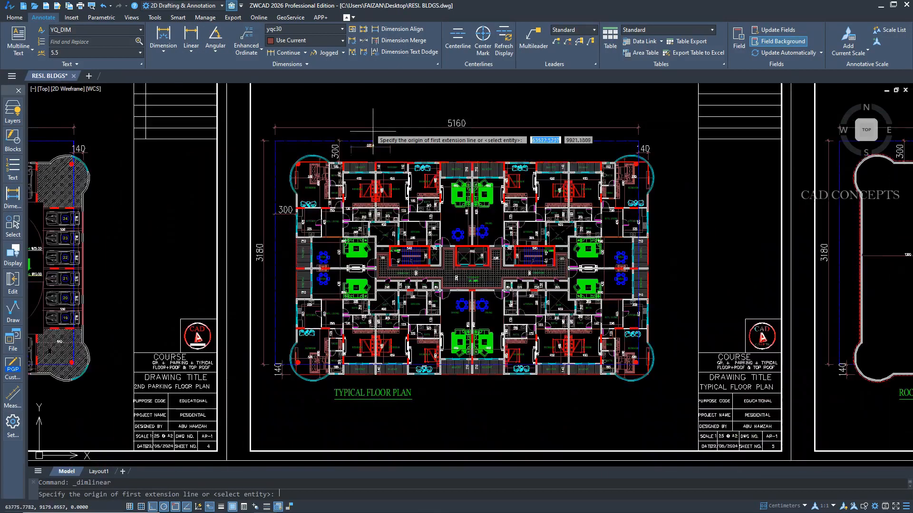
scroll(297, 283, up, 2)
middle_drag(286, 339, 572, 329)
scroll(255, 277, up, 2)
click(273, 252)
click(218, 253)
click(237, 264)
scroll(237, 265, down, 4)
scroll(285, 175, up, 4)
Dimension the vertical gap between the outer wall above parking bay 26 and the blue dashed boundary line.
key(space)
click(293, 206)
click(291, 151)
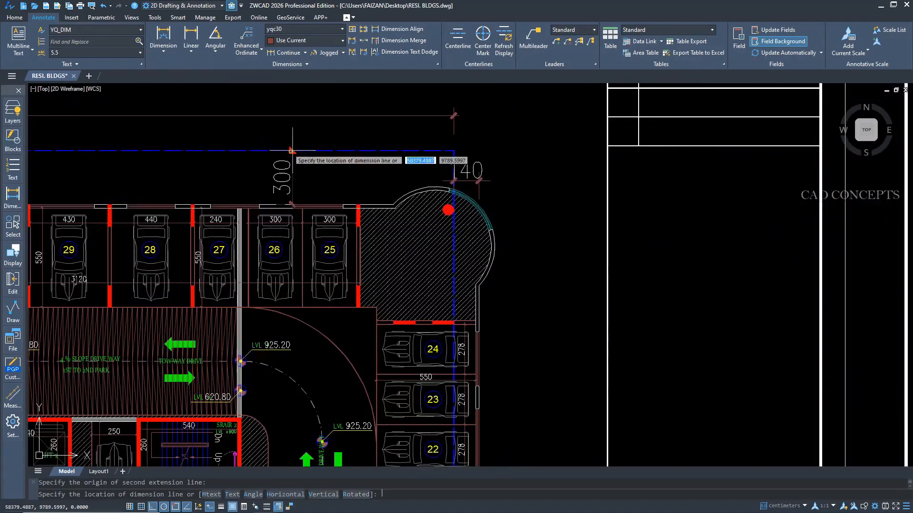
click(290, 151)
scroll(379, 253, down, 3)
Make the yqc10 dimension style current by picking a small dimension near parking bay 30.
middle_drag(207, 264, 300, 251)
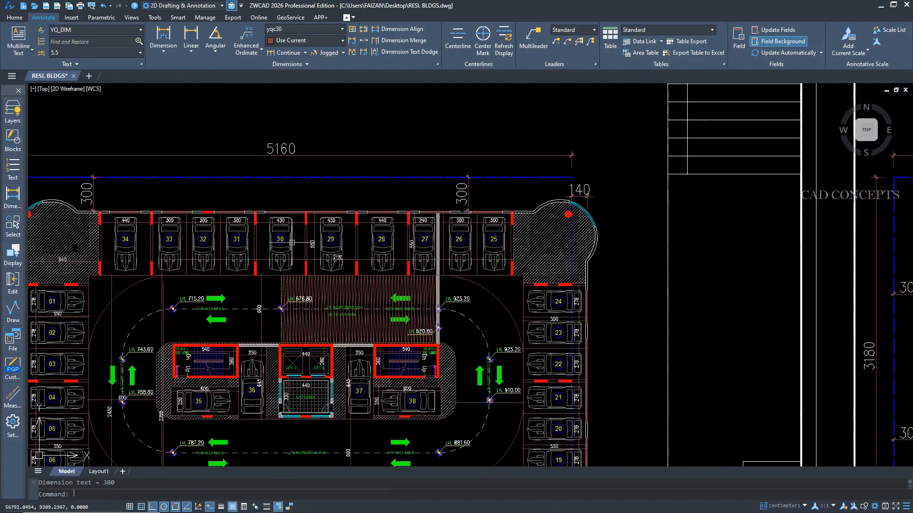
click(13, 196)
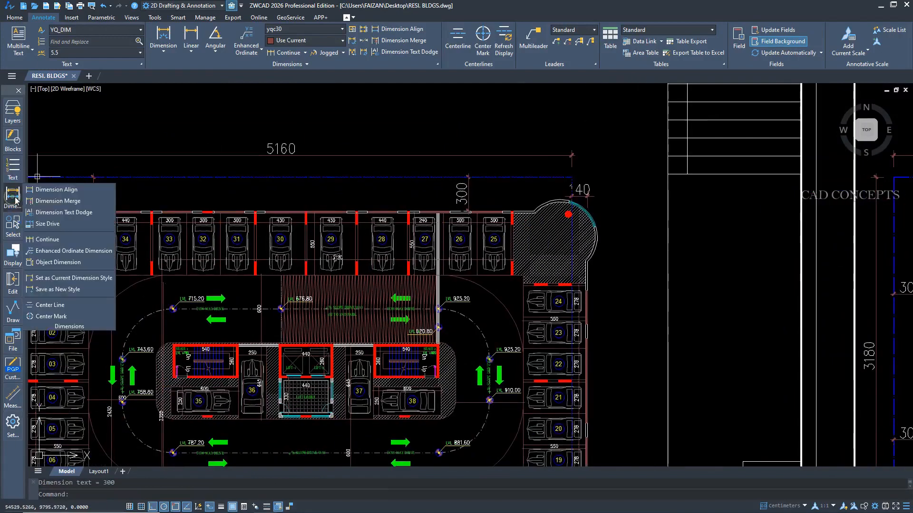
click(62, 280)
click(290, 248)
scroll(328, 187, up, 4)
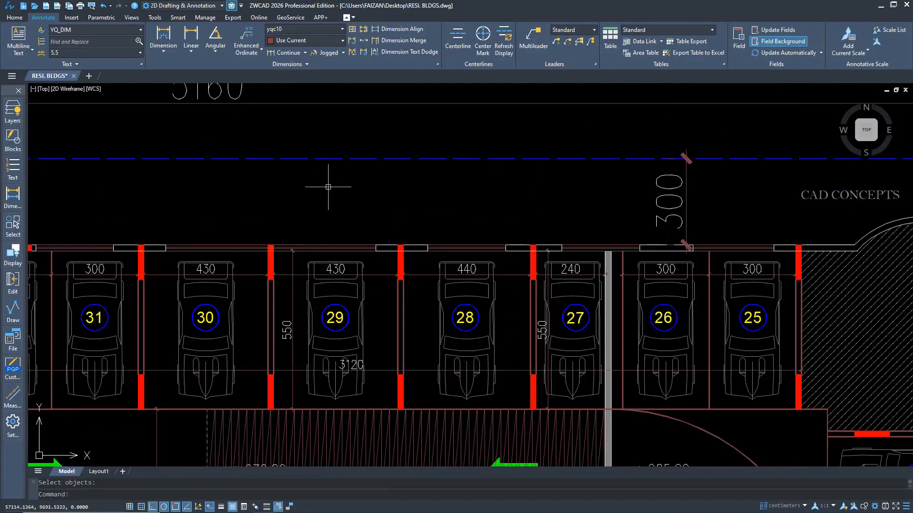
Dimension the vertical gap between the blue boundary line and the outer wall, between parking bays 29 and 28.
click(184, 41)
click(398, 158)
click(397, 247)
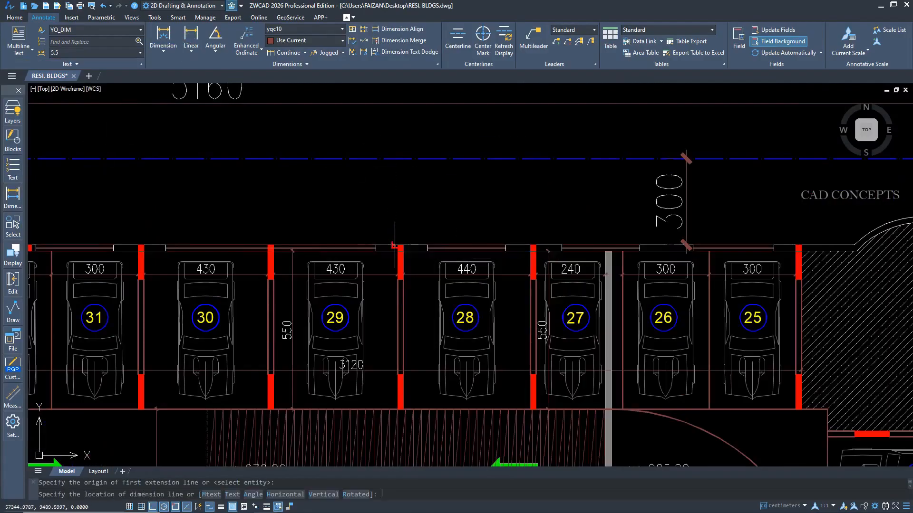
click(397, 217)
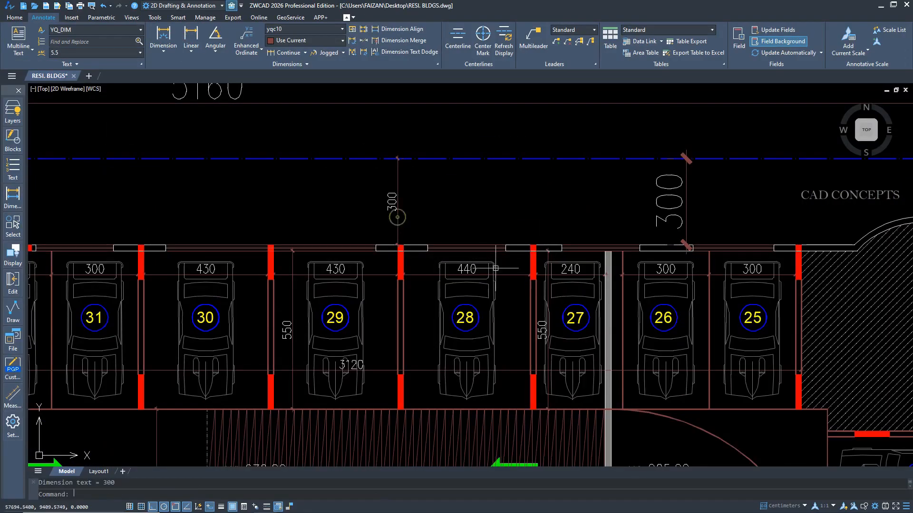
Open the toolbox's set of dimension commands.
click(19, 199)
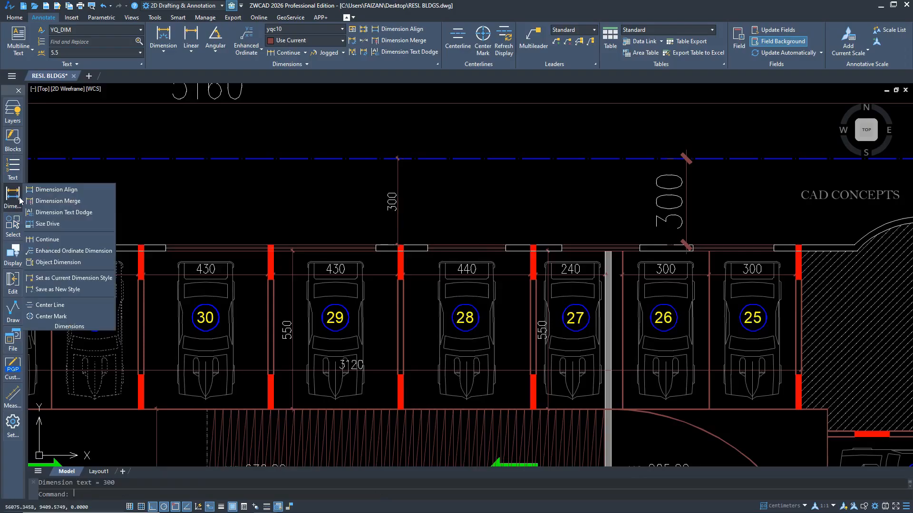
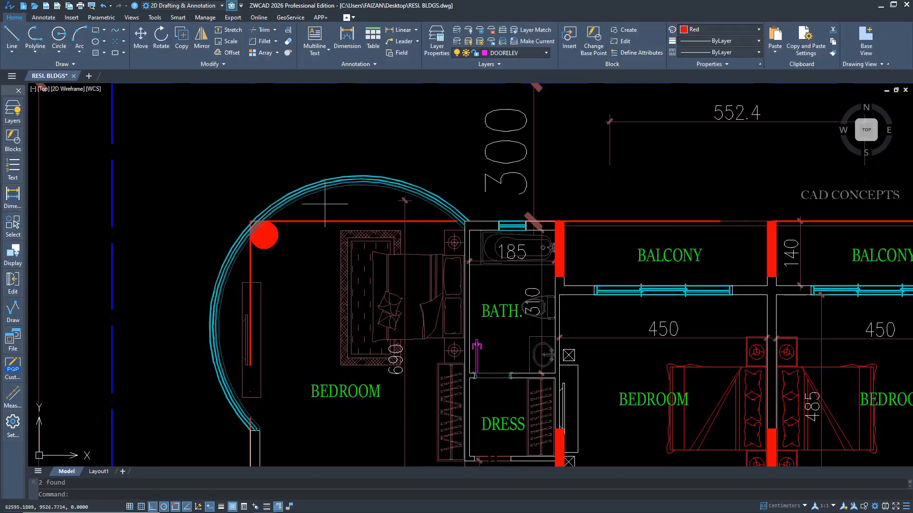
Explode the curved window walls at the four rounded corners of the typical floor plan.
scroll(456, 276, down, 5)
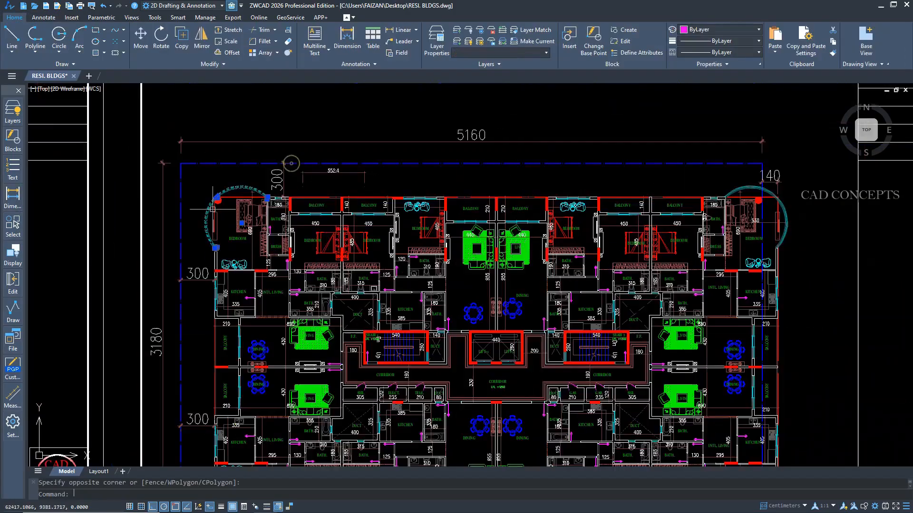
scroll(618, 138, up, 6)
click(616, 133)
click(615, 133)
scroll(616, 135, down, 8)
scroll(616, 353, up, 8)
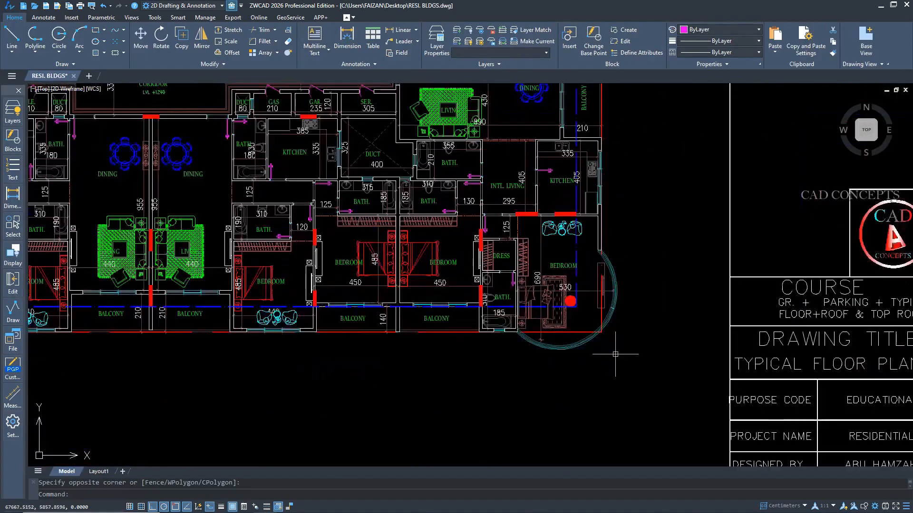
click(564, 327)
click(494, 300)
scroll(627, 329, down, 6)
scroll(51, 322, up, 8)
click(238, 286)
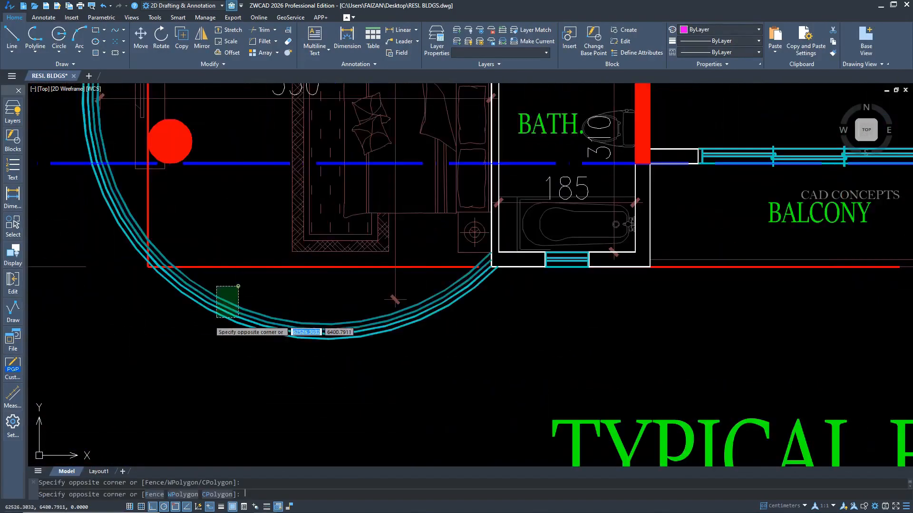
click(207, 328)
text(x)
key(Return)
Add a center line between the two wall lines separating the west-side dining and living rooms.
scroll(206, 357, down, 4)
scroll(207, 357, down, 6)
scroll(238, 230, up, 2)
middle_drag(261, 230, 270, 260)
click(6, 208)
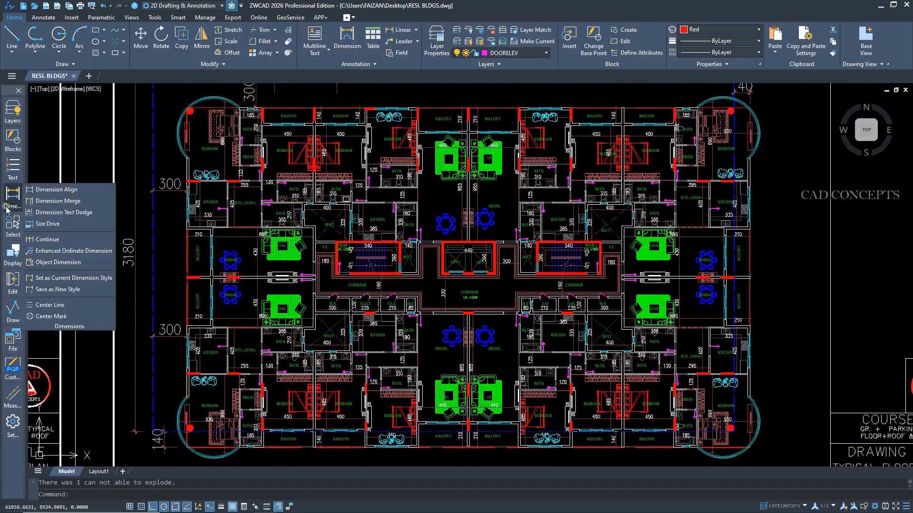
click(50, 305)
scroll(244, 274, up, 5)
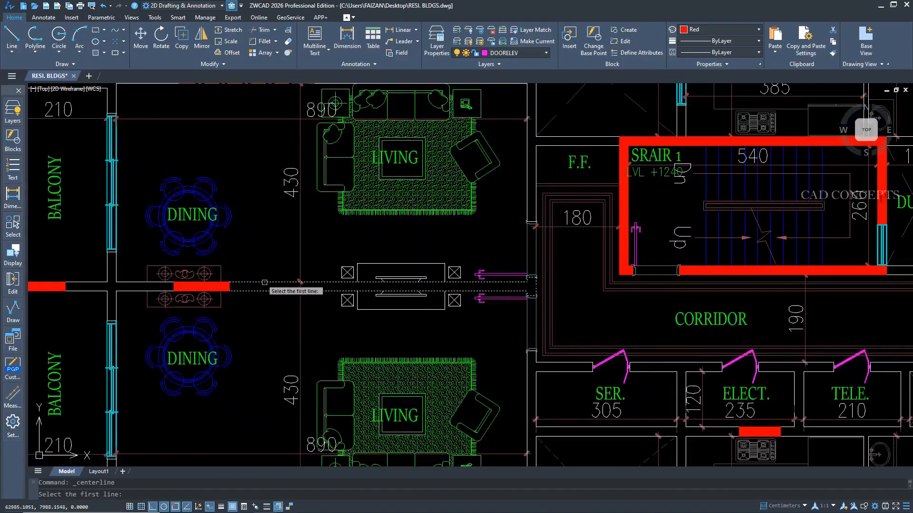
click(264, 283)
click(264, 290)
scroll(243, 306, up, 4)
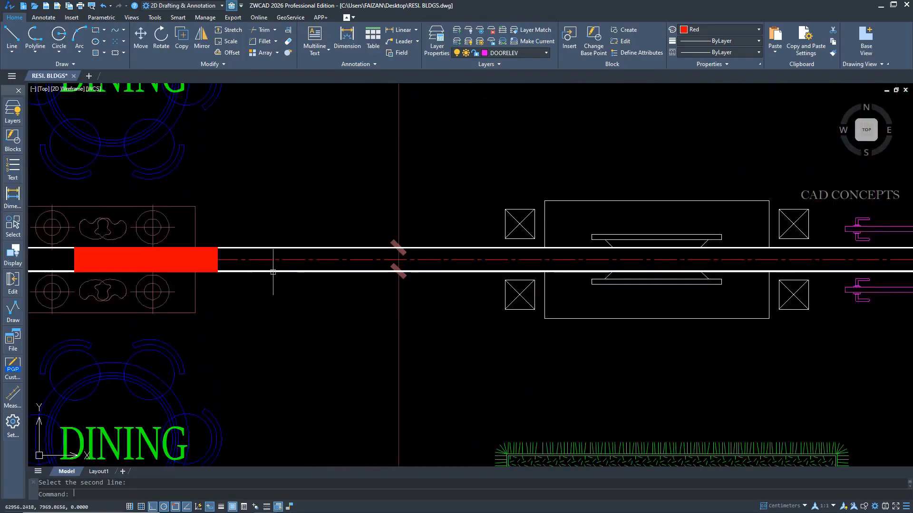
Add a center line between the two wall lines dividing the dining rooms above the lifts.
scroll(305, 270, down, 5)
scroll(268, 168, up, 5)
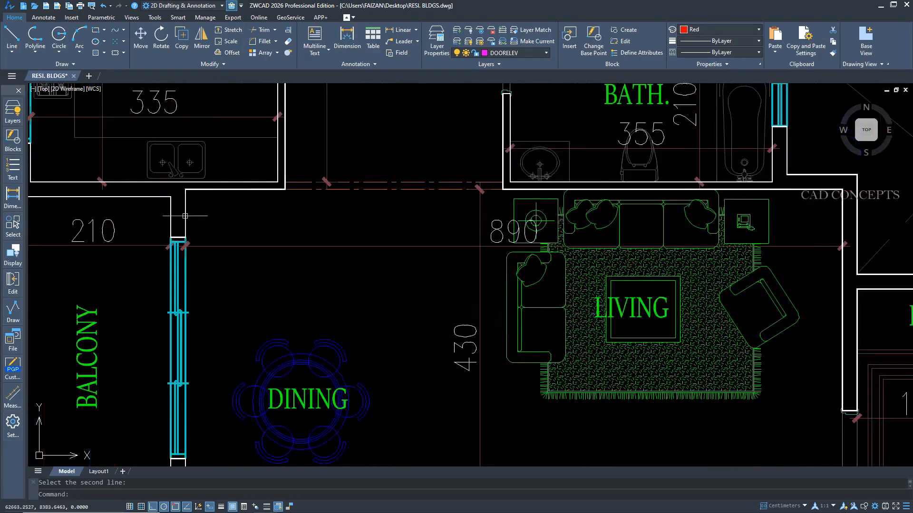
scroll(185, 216, down, 5)
scroll(612, 218, up, 5)
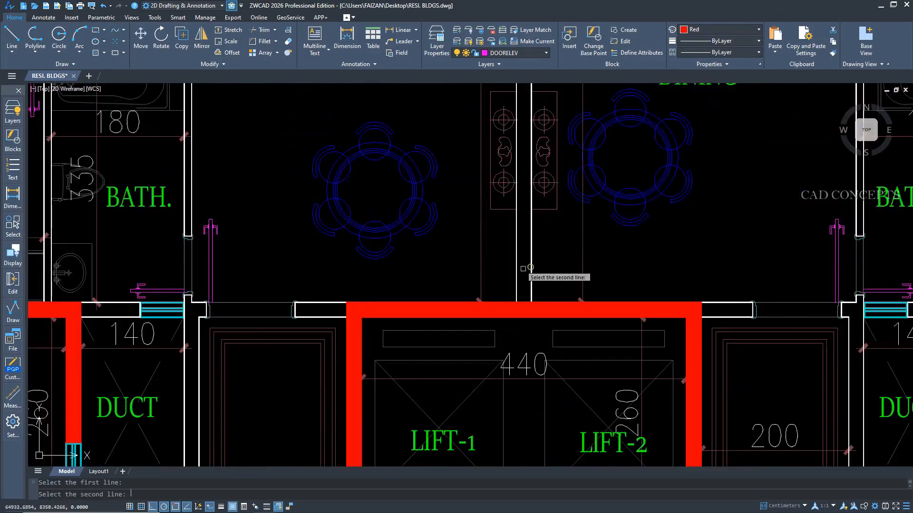
scroll(528, 261, down, 5)
scroll(519, 259, up, 2)
scroll(481, 212, up, 4)
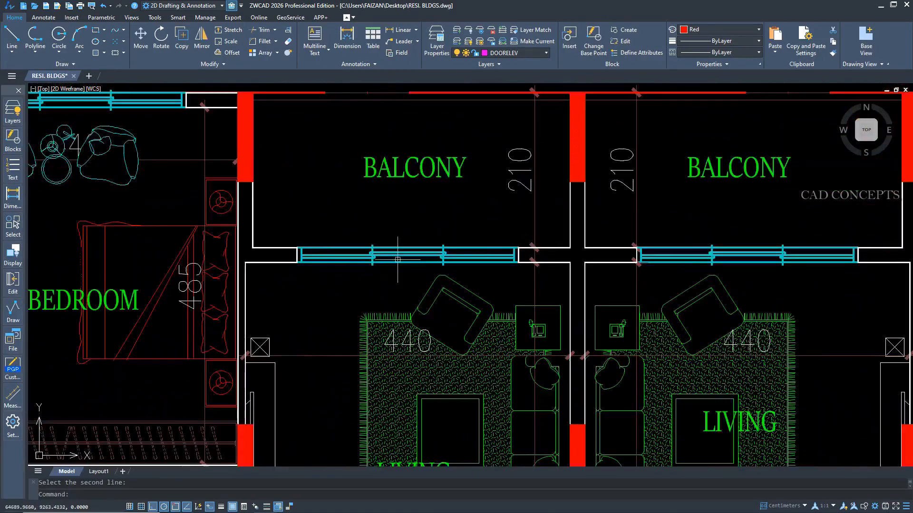
scroll(269, 262, down, 5)
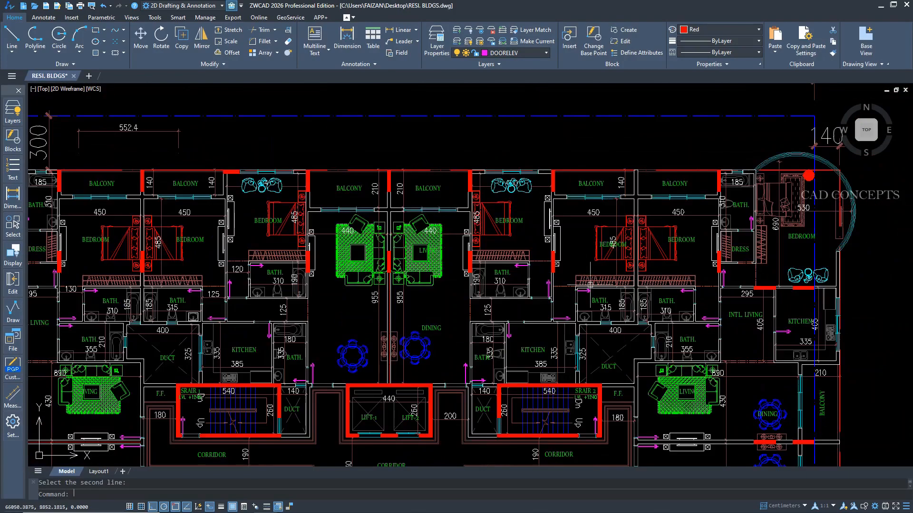
Add a center line between the two wall lines separating the east-side living and dining rooms near stair 2.
scroll(729, 297, up, 2)
middle_drag(729, 297, 496, 129)
scroll(483, 356, up, 2)
key(space)
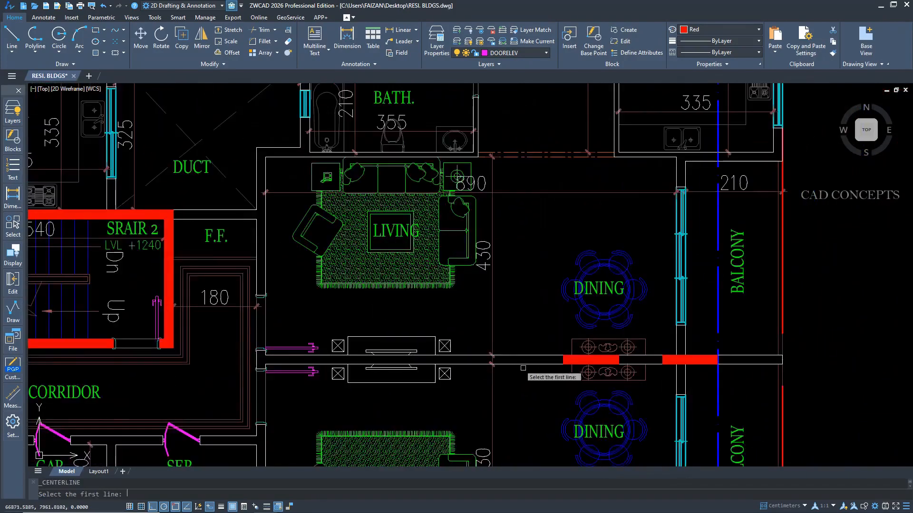
click(525, 365)
click(526, 355)
Add a center line between the next pair of wall lines further south in the east-side units.
middle_drag(660, 388, 683, 143)
key(space)
click(557, 287)
click(562, 278)
middle_drag(338, 304, 540, 163)
middle_drag(482, 325, 511, 90)
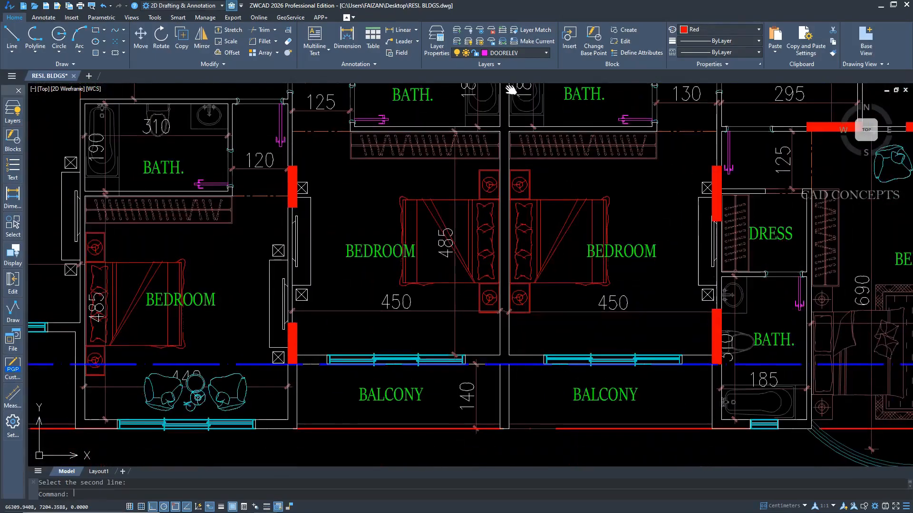
Turn all of the drawing's layers back on.
key(space)
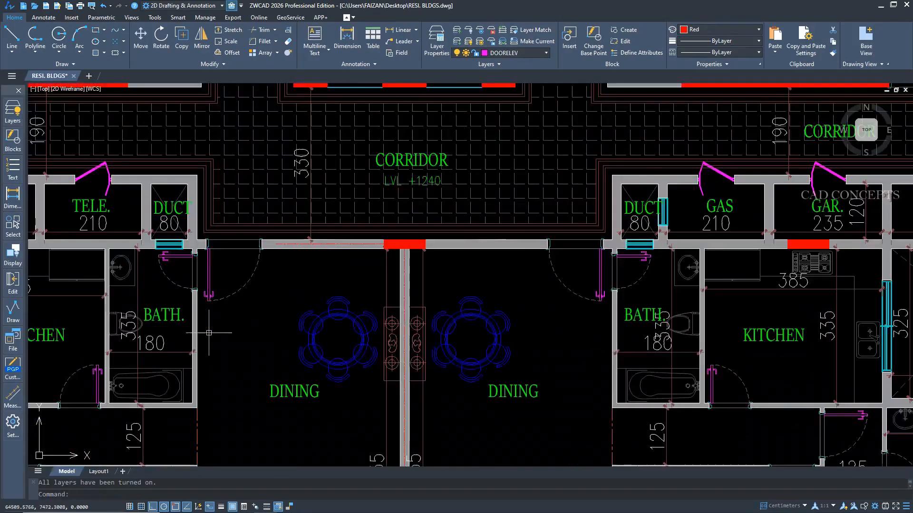
middle_drag(208, 333, 445, 343)
middle_drag(495, 289, 691, 308)
middle_drag(75, 238, 431, 419)
middle_drag(207, 203, 354, 509)
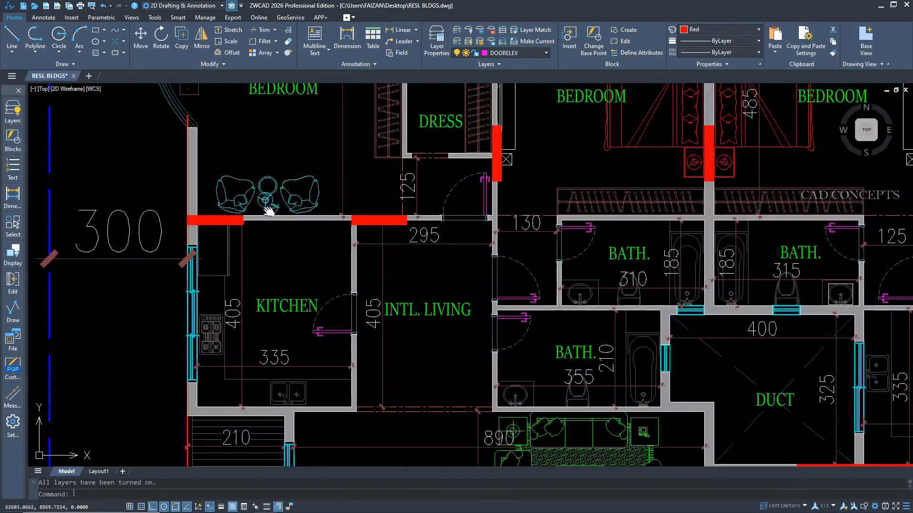
Add center marks to the curved walls of the northwest and southwest corner bedrooms.
middle_drag(269, 211, 303, 418)
middle_drag(229, 149, 238, 176)
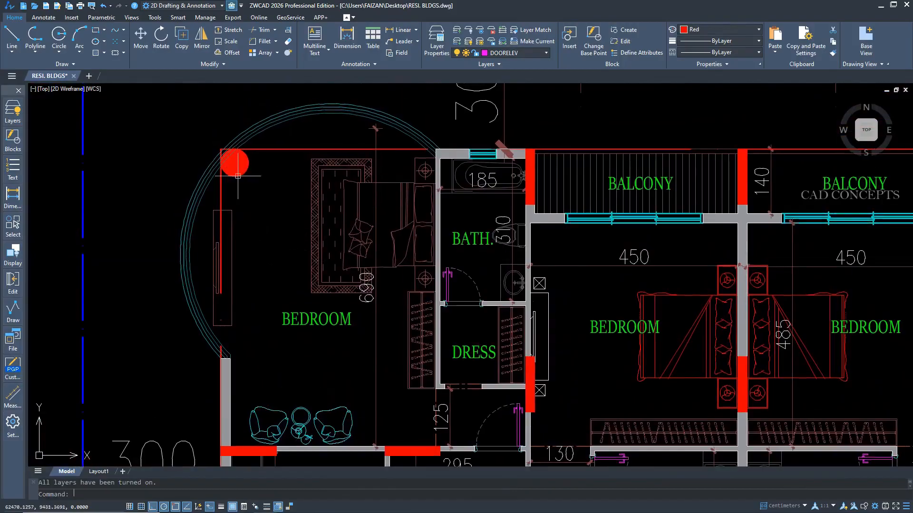
click(13, 195)
click(47, 318)
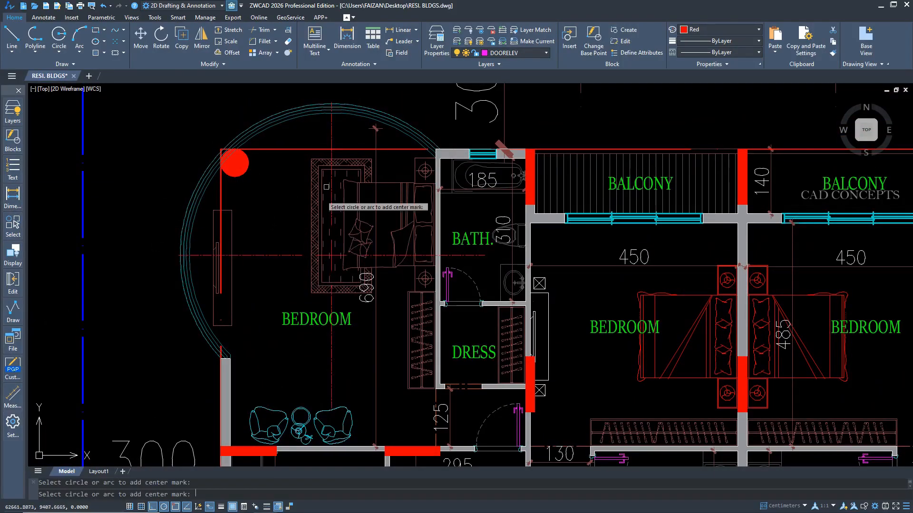
scroll(278, 190, down, 10)
scroll(274, 418, up, 10)
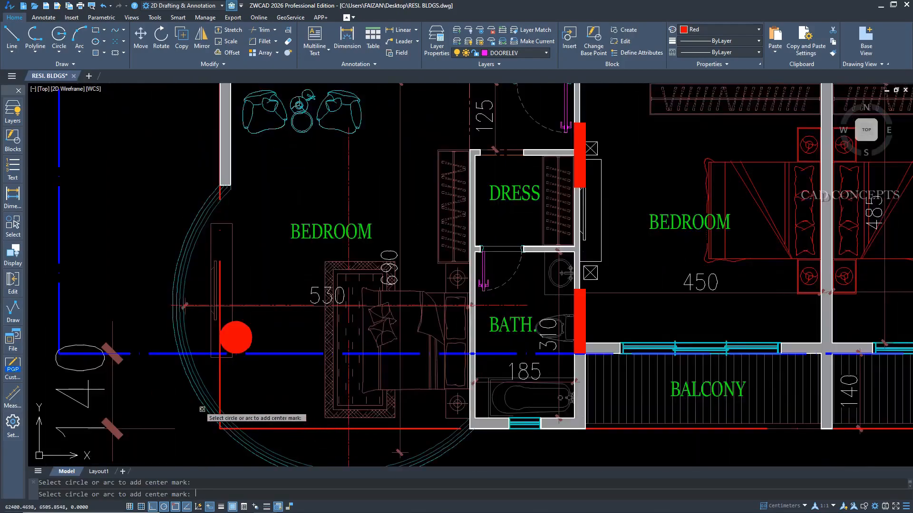
Add center marks to the curved walls of the southeast and northeast corner bedrooms.
scroll(199, 410, down, 8)
scroll(522, 353, up, 6)
scroll(522, 353, up, 2)
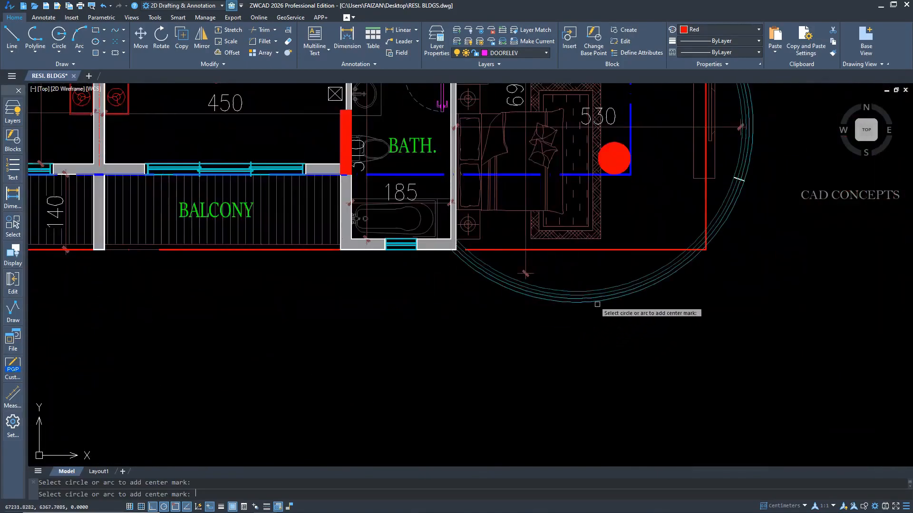
click(597, 301)
middle_drag(615, 202, 553, 486)
scroll(571, 367, down, 1)
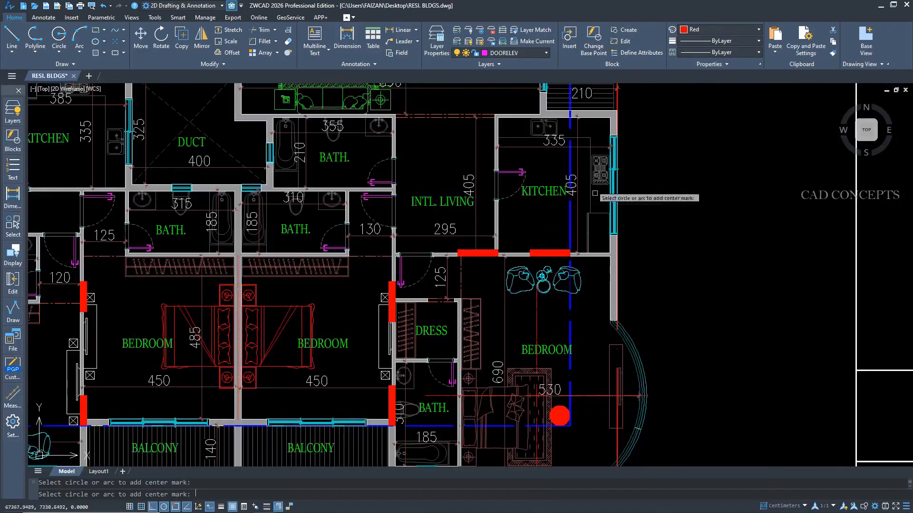
middle_drag(596, 189, 569, 432)
scroll(571, 339, down, 3)
scroll(587, 167, up, 3)
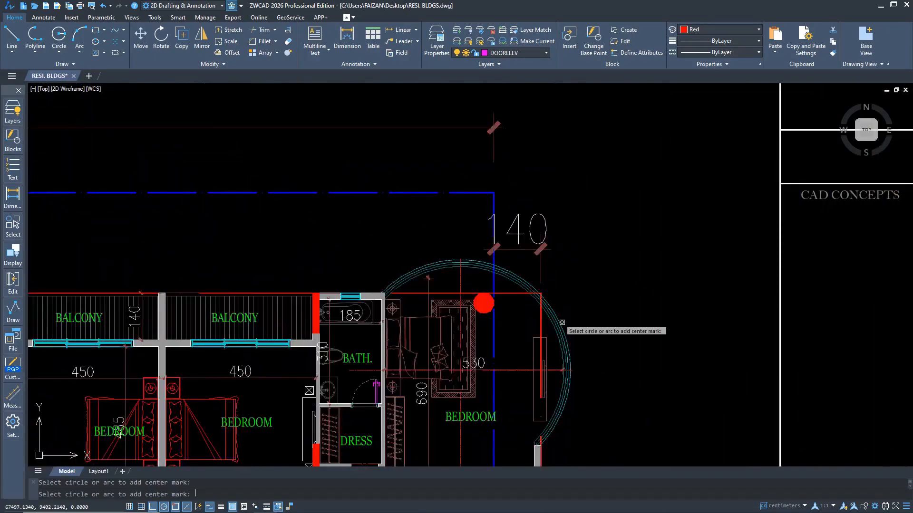
key(Escape)
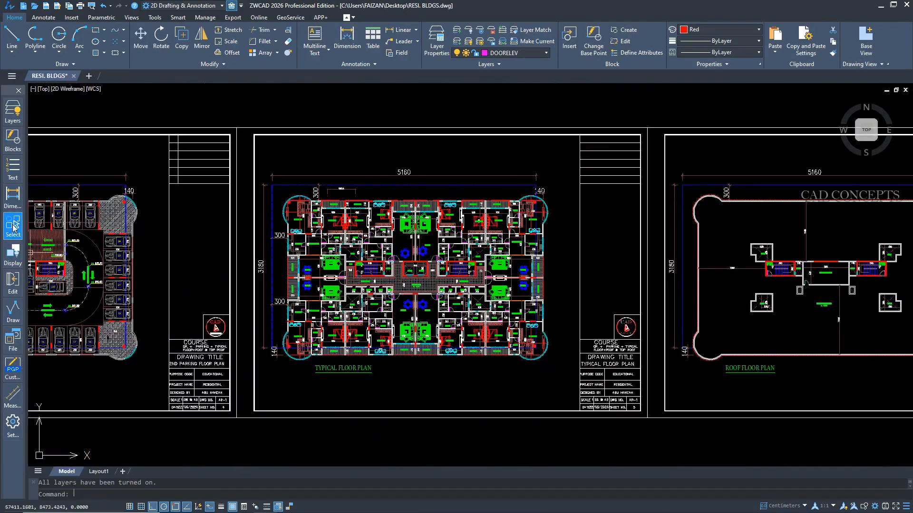
Select all objects of the same entity type as the red round column fill in the northwest bedroom, then clear the selection.
click(14, 227)
click(49, 221)
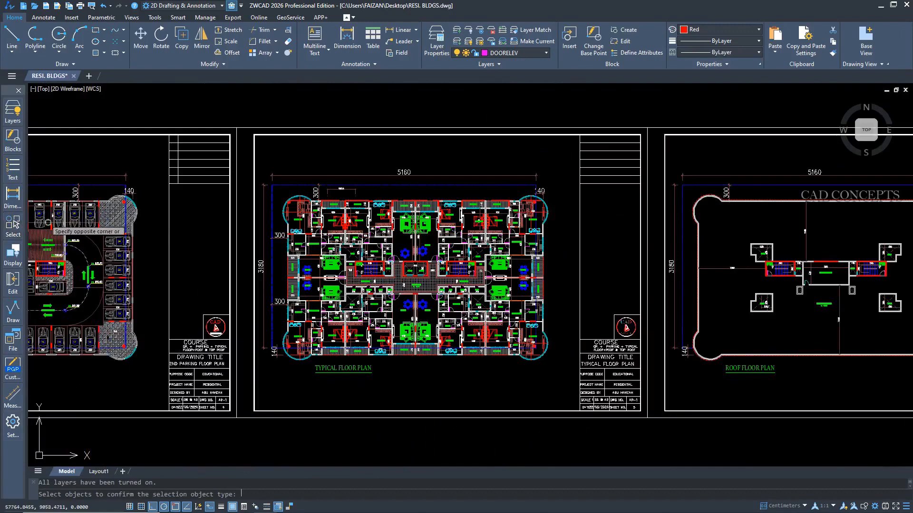
scroll(291, 231, up, 2)
scroll(288, 195, up, 3)
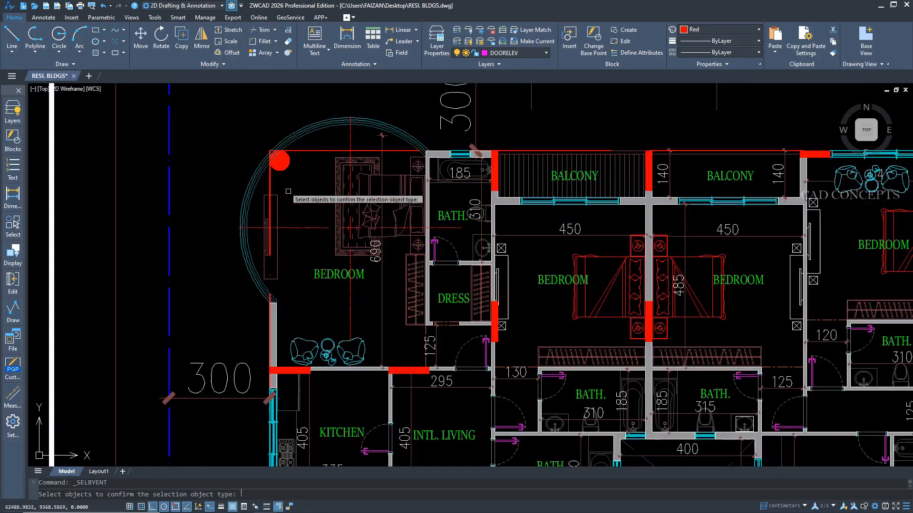
click(287, 172)
click(280, 163)
scroll(286, 194, down, 3)
key(Return)
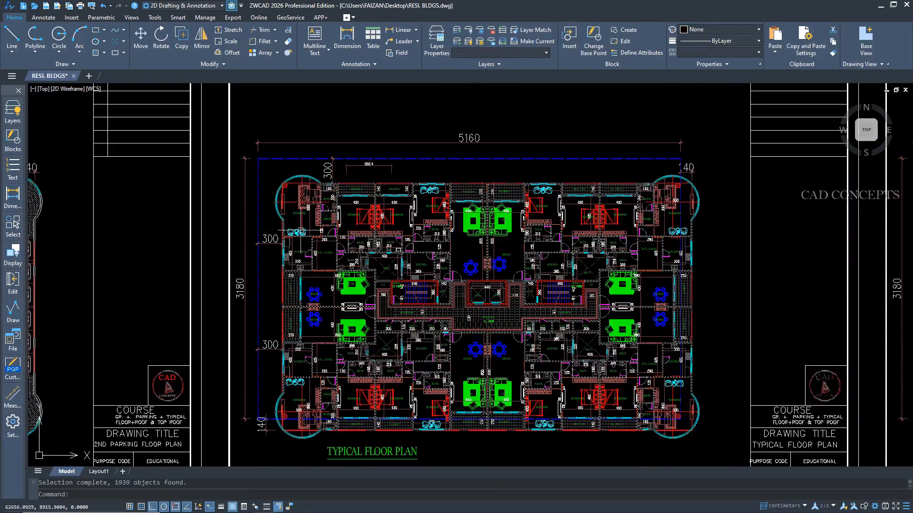
scroll(674, 188, up, 3)
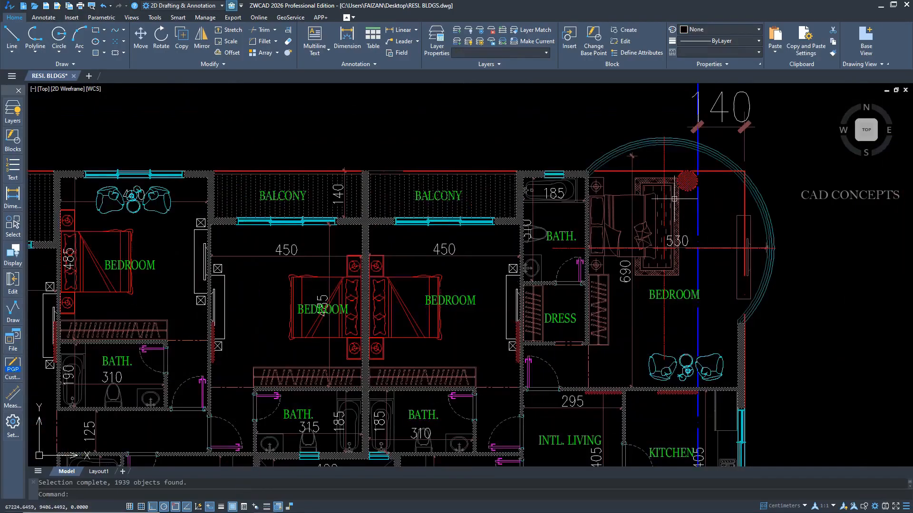
scroll(552, 185, down, 3)
key(Escape)
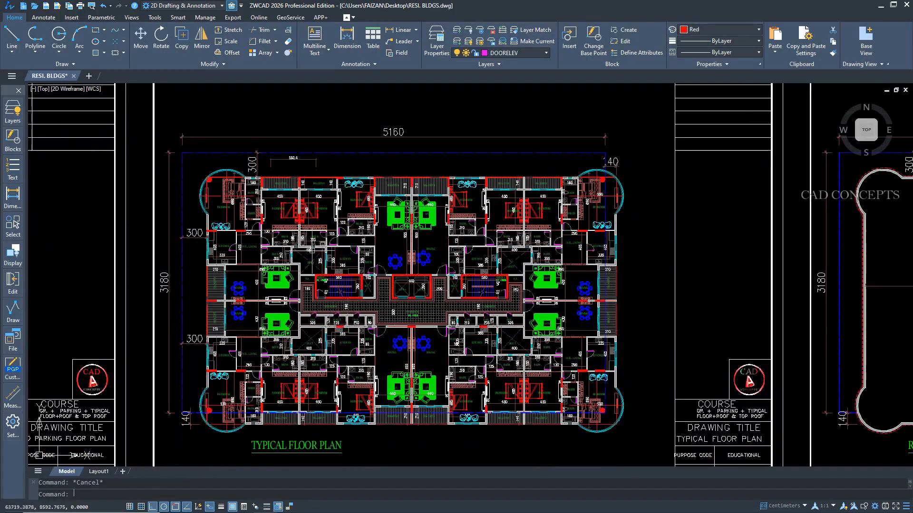
Select all objects sharing the red outline's color and try to move them straight up, above the sheets.
click(13, 227)
click(37, 230)
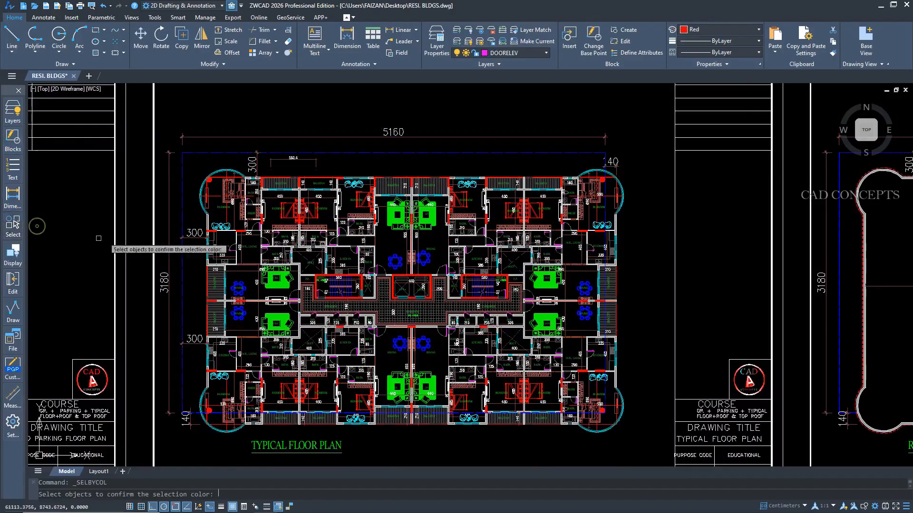
click(218, 175)
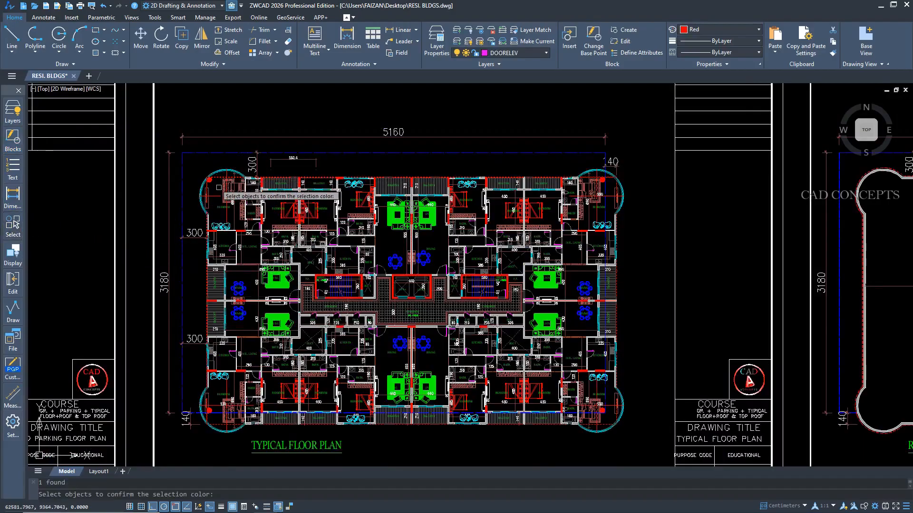
key(Return)
scroll(409, 283, down, 8)
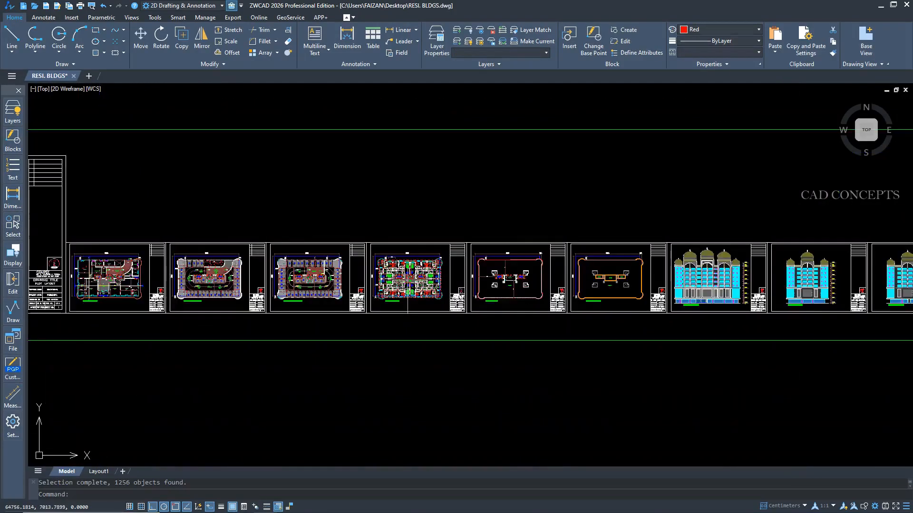
text(m)
key(Return)
click(442, 283)
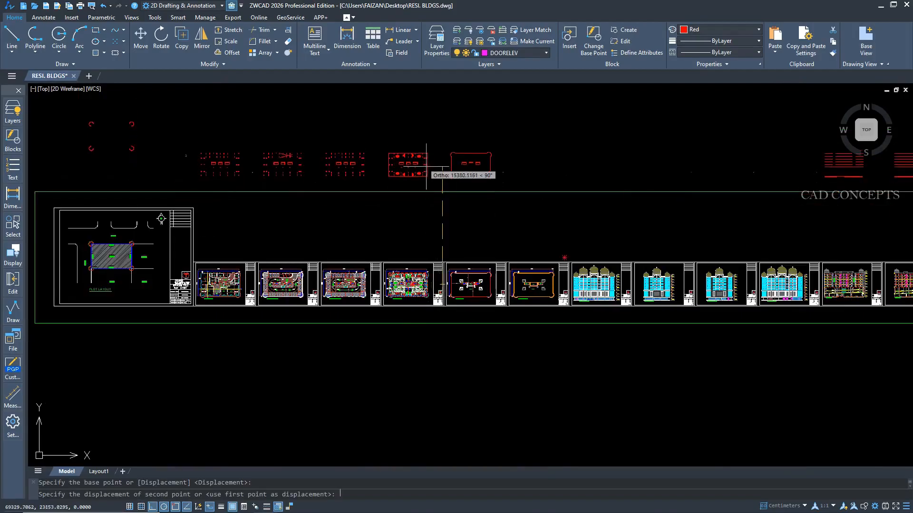
scroll(444, 278, up, 5)
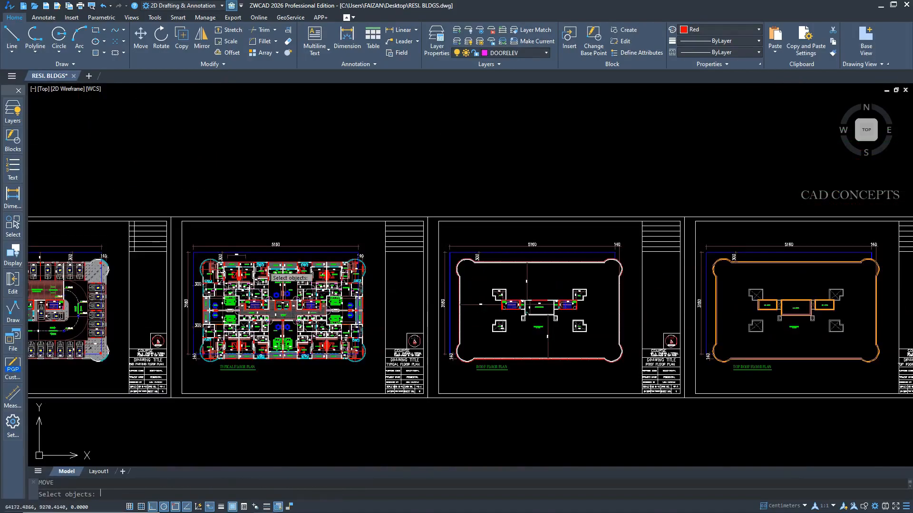
key(Escape)
Select all objects sharing the color of the northwest bedroom's cyan armchairs and try to move them straight up.
click(11, 231)
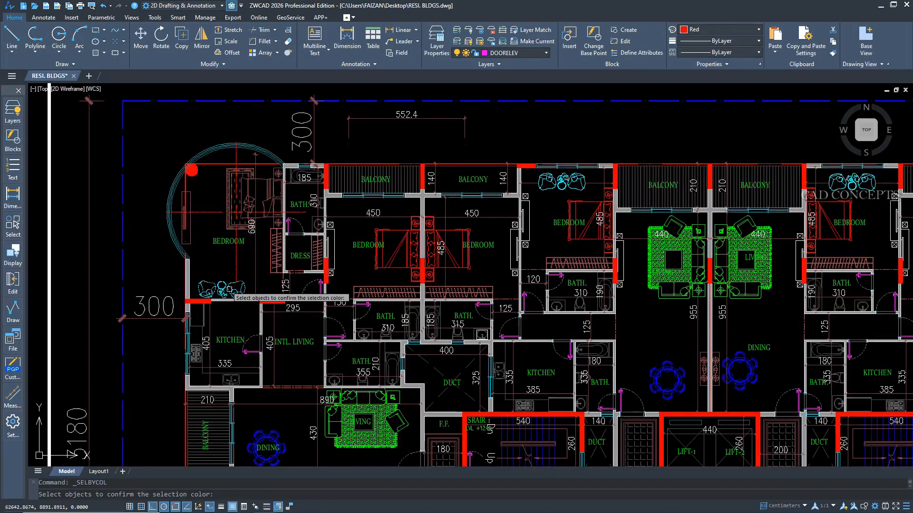
click(229, 289)
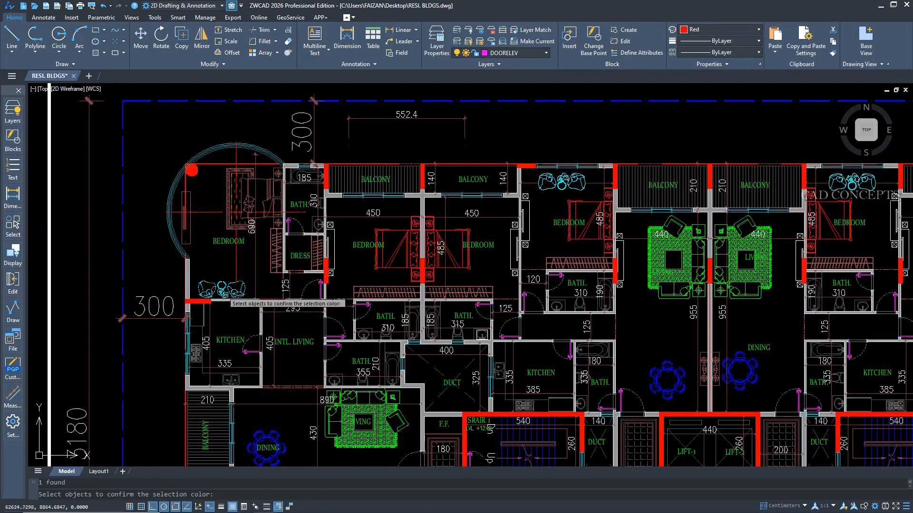
key(Return)
scroll(246, 282, down, 9)
scroll(406, 320, down, 6)
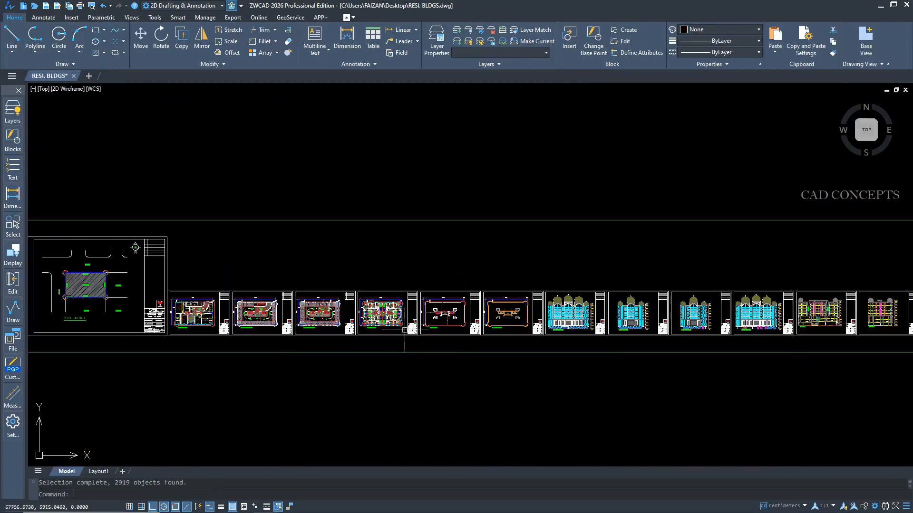
text(m)
key(Return)
click(387, 306)
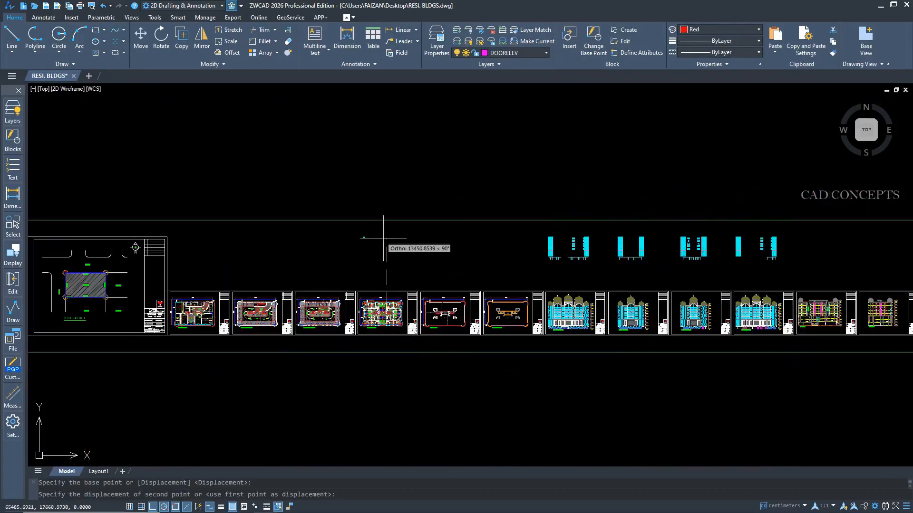
key(Escape)
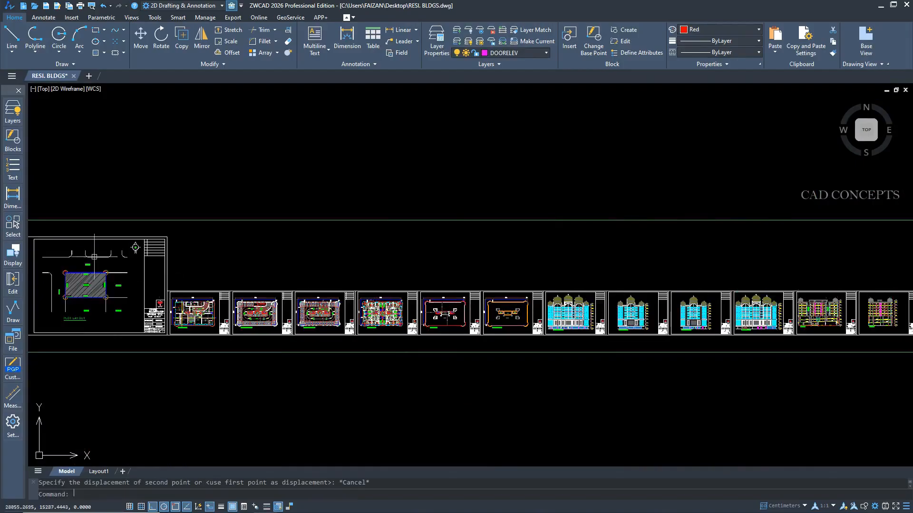
Select all objects on the WALL layer by picking a wall, and try to move them.
click(18, 237)
click(30, 241)
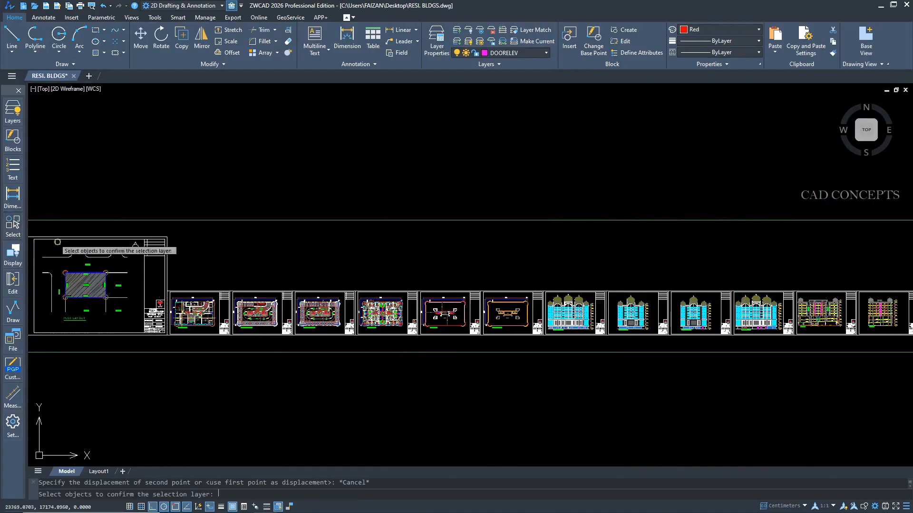
scroll(333, 333, up, 10)
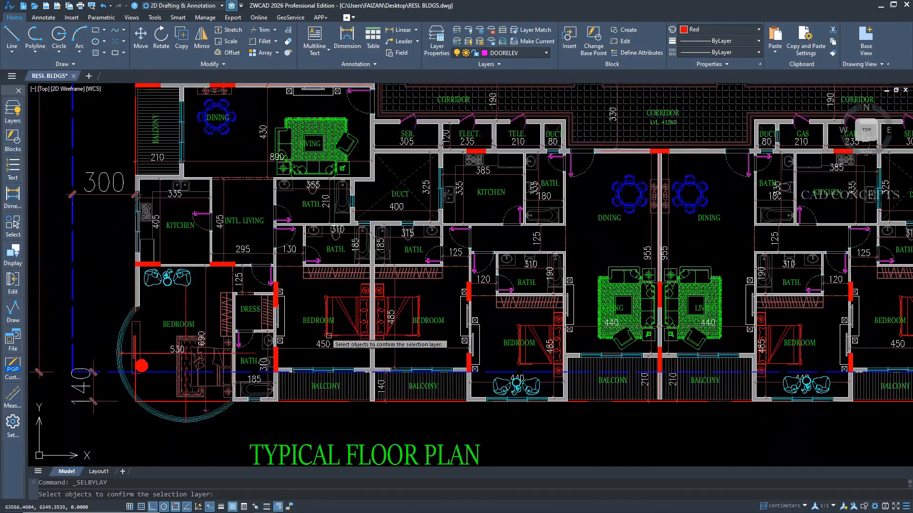
click(329, 335)
scroll(316, 354, down, 10)
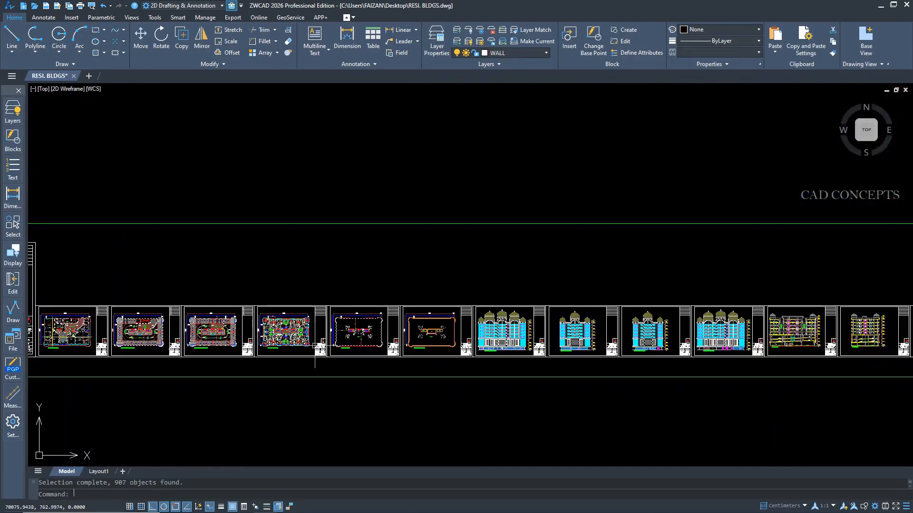
scroll(326, 348, down, 2)
text(m)
key(space)
click(318, 347)
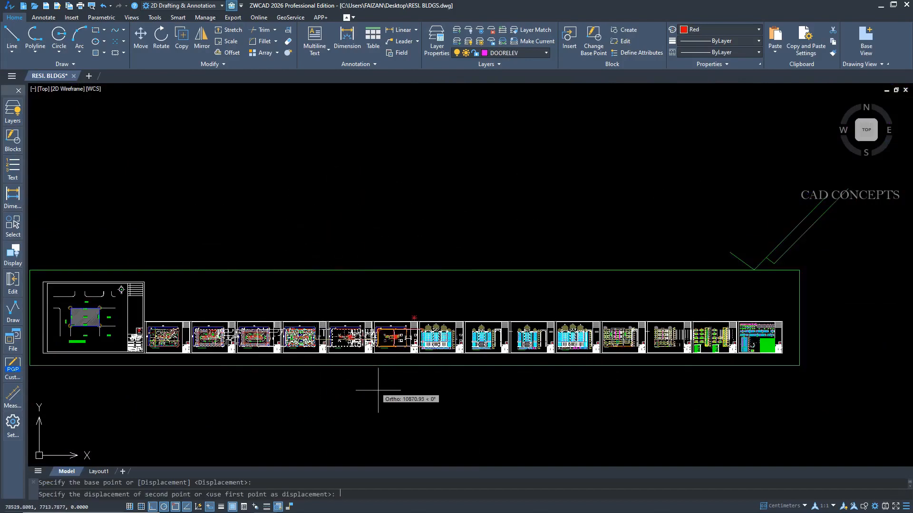
Hide the large dome and tower frame on the left part of the front side elevation.
mouse_move(12, 260)
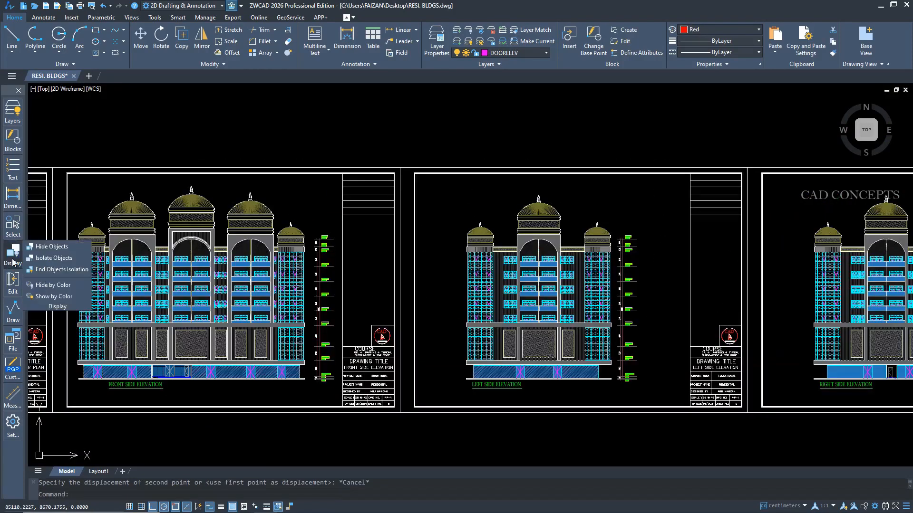
scroll(113, 242, up, 4)
click(163, 114)
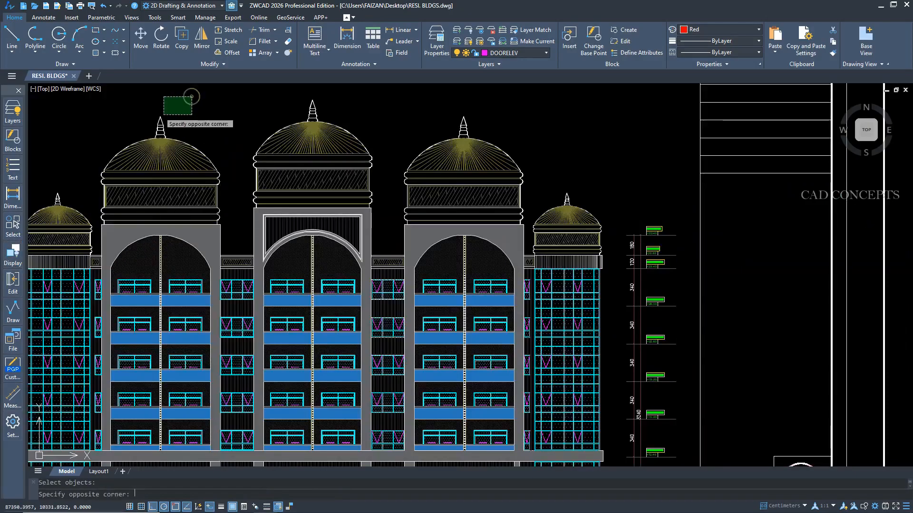
click(142, 144)
key(Delete)
Isolate the small leftmost dome of the front side elevation, and end the object isolation after viewing it.
mouse_move(13, 251)
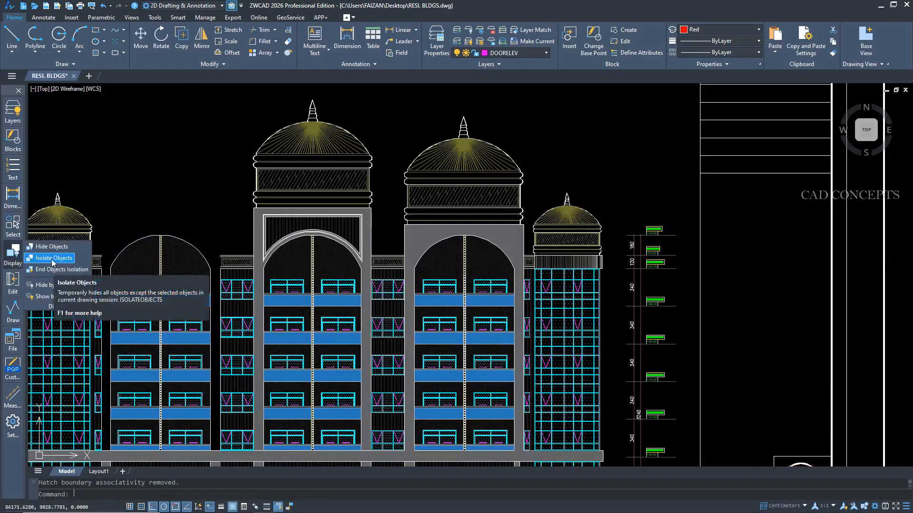
click(52, 260)
click(94, 175)
click(47, 241)
key(Return)
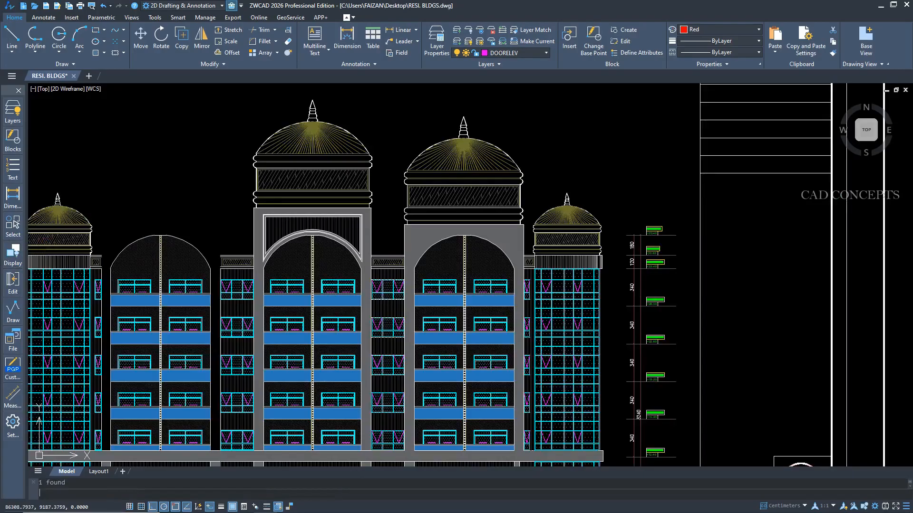
middle_drag(64, 252, 303, 292)
click(302, 290)
key(Escape)
scroll(373, 282, down, 5)
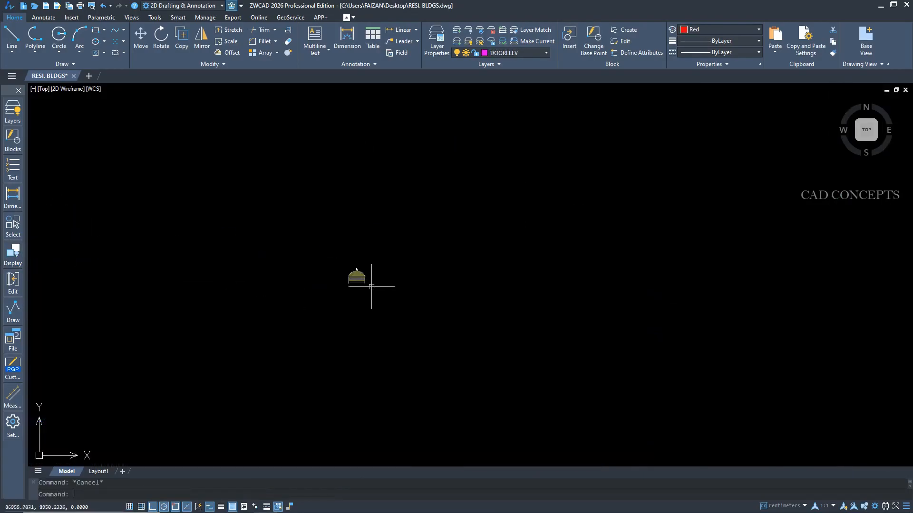
click(19, 255)
click(45, 272)
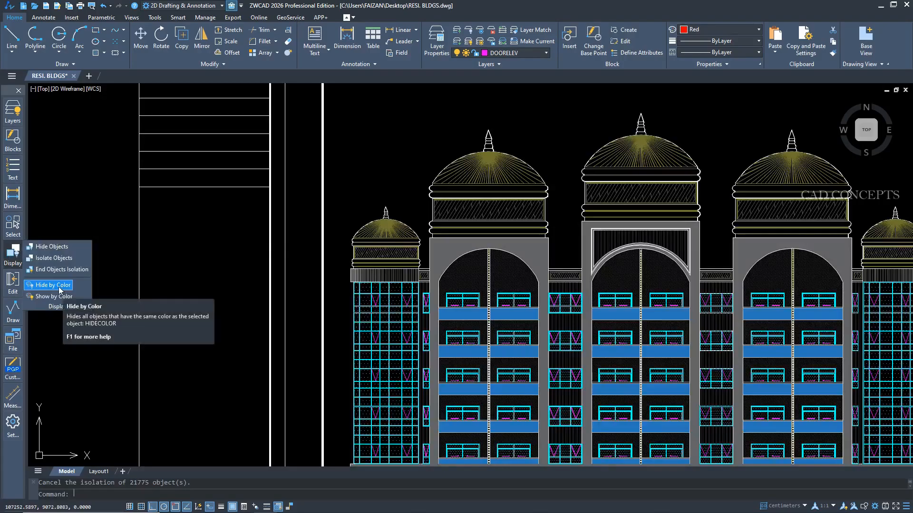
Hide all objects sharing the color of the left glazed tower's curtain wall in the rear side elevation.
click(61, 286)
click(353, 286)
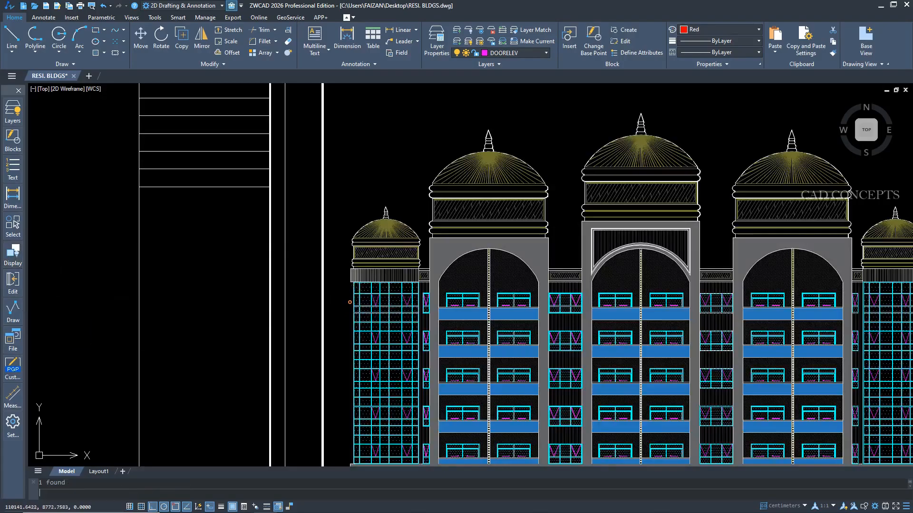
middle_drag(382, 330, 212, 208)
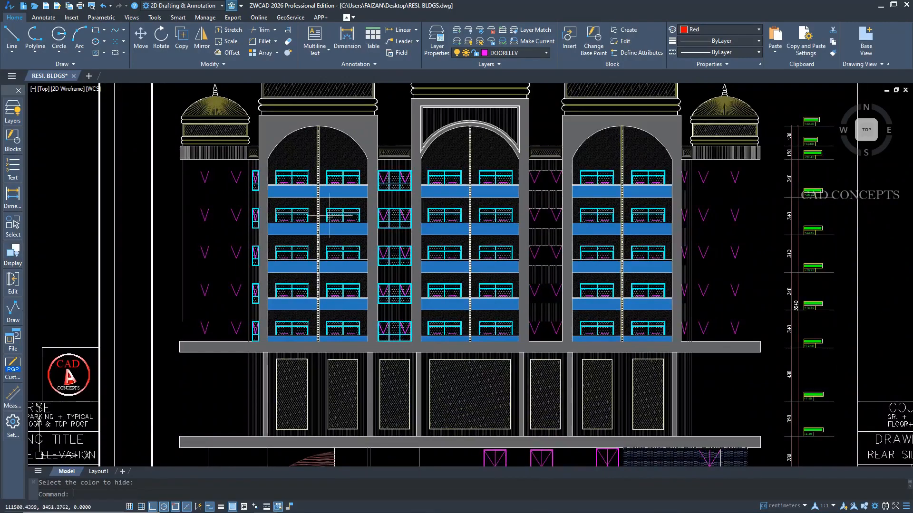
Repeat Hide by Color for further objects picked around the right side elevation and the floor plan.
scroll(475, 214, down, 8)
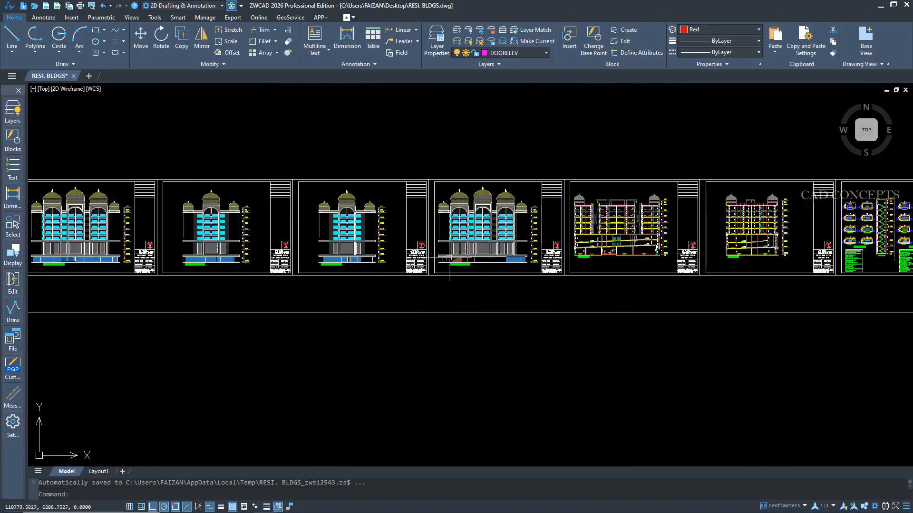
scroll(286, 258, up, 6)
key(space)
click(419, 247)
key(space)
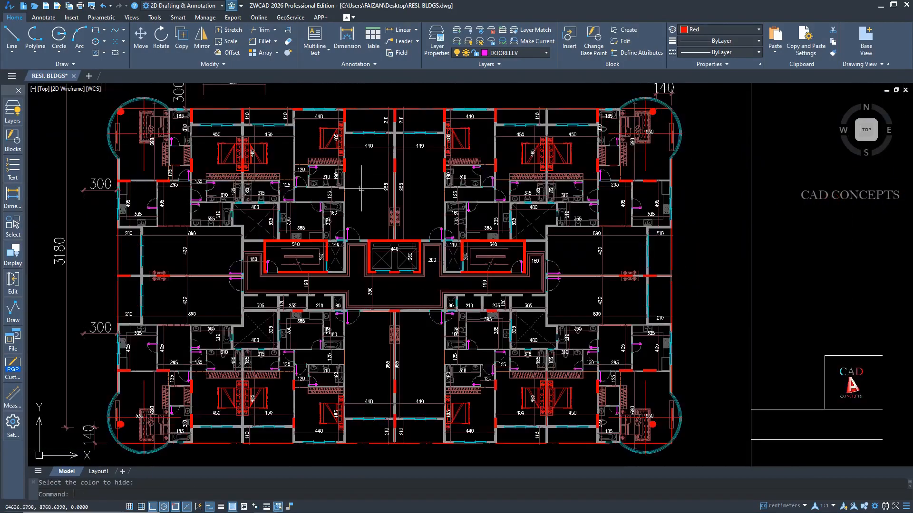
key(space)
click(217, 156)
click(217, 155)
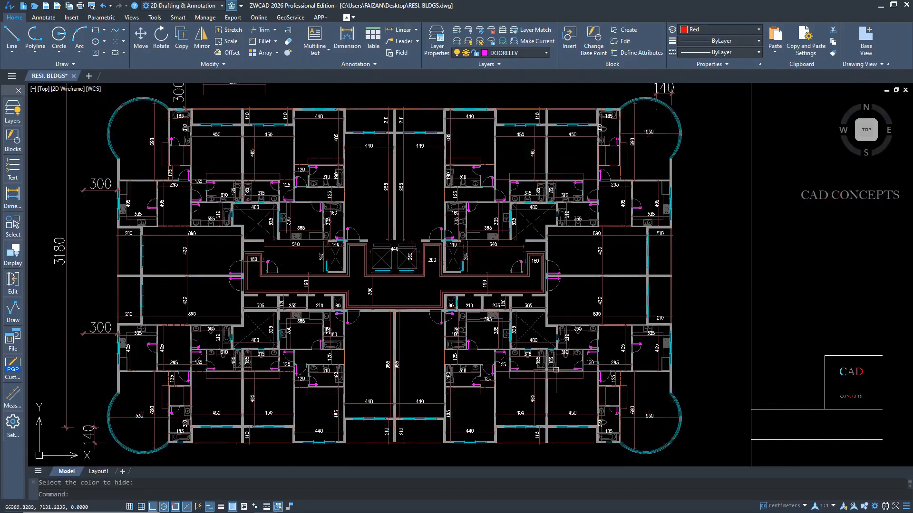
middle_drag(249, 294, 318, 287)
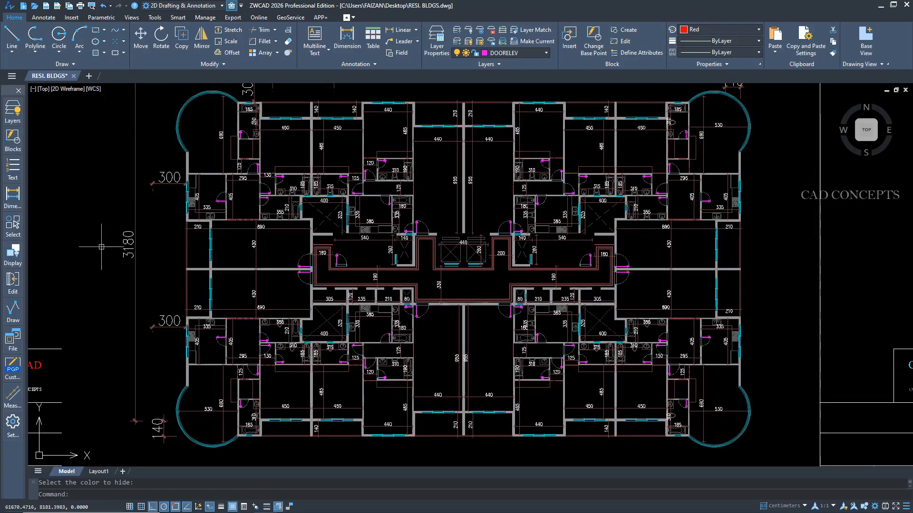
Show only the objects sharing the color of the floor plan's curved corner glazing.
click(14, 256)
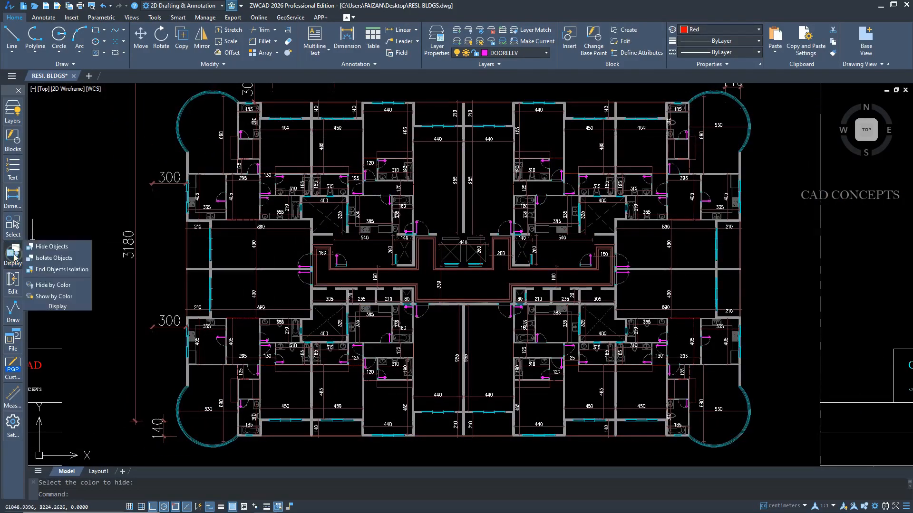
click(46, 297)
click(153, 152)
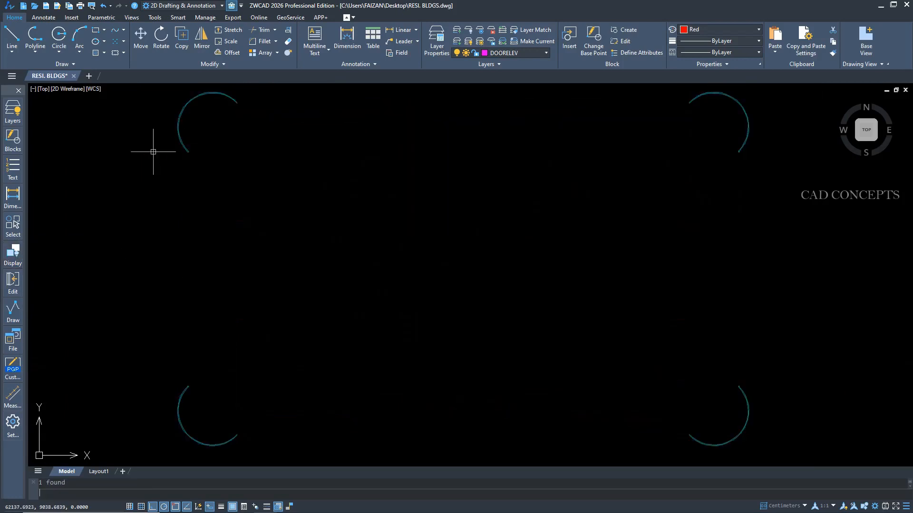
key(Return)
scroll(154, 152, down, 4)
Draw a horizontal breakline across the stair section between the 2nd and 3rd typical levels, with the break symbol near its middle.
scroll(158, 204, up, 2)
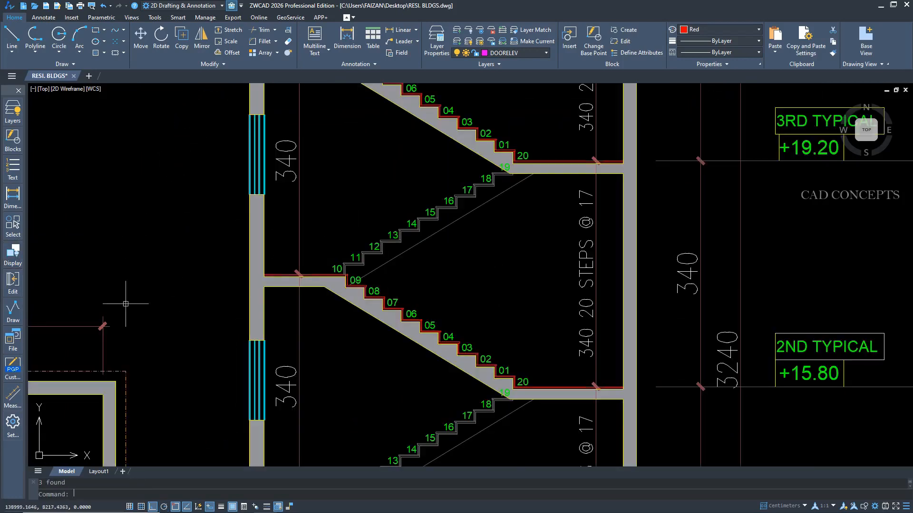
click(8, 309)
click(53, 304)
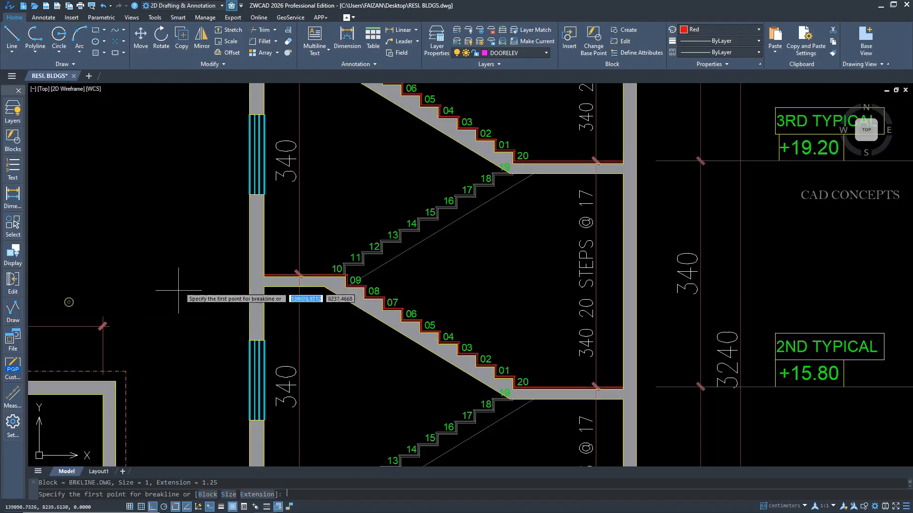
click(224, 255)
click(776, 257)
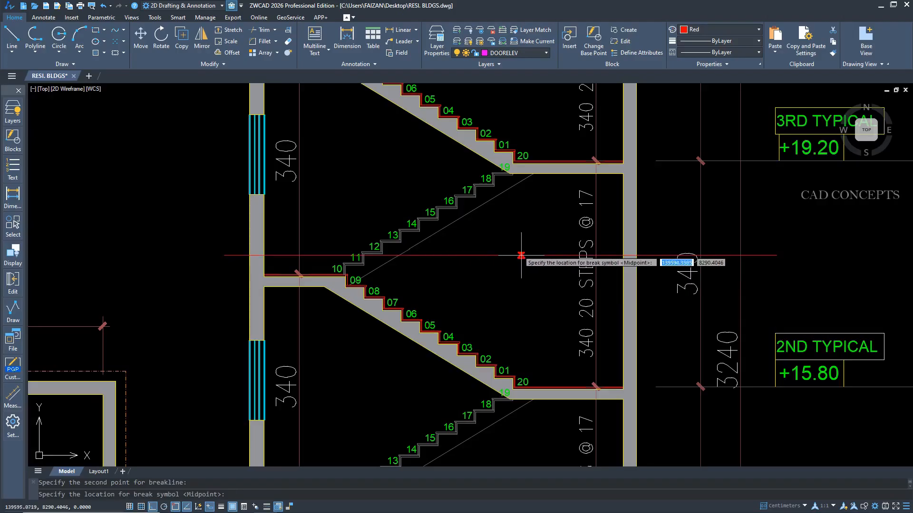
click(479, 255)
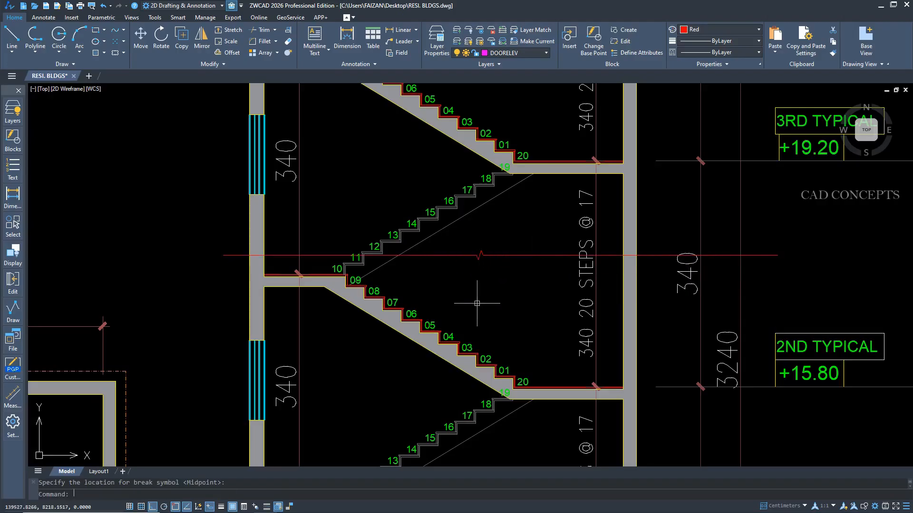
scroll(478, 267, up, 2)
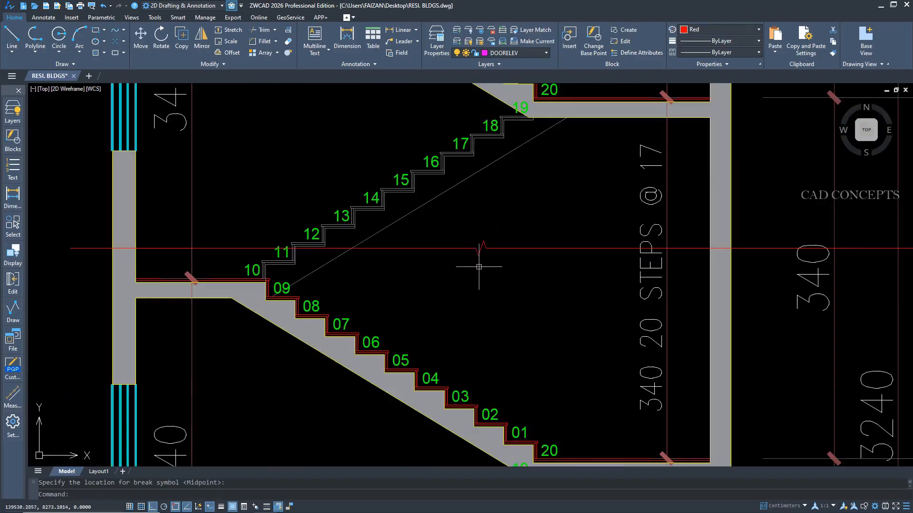
Try to draw a second horizontal breakline across the stair section, just above the first one.
key(space)
click(253, 249)
key(Escape)
click(440, 221)
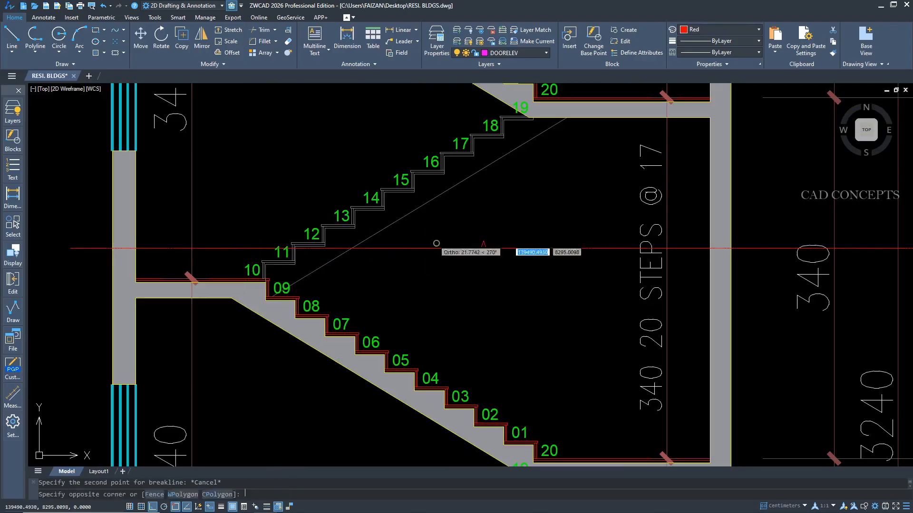
click(436, 243)
key(space)
click(81, 206)
scroll(339, 220, down, 2)
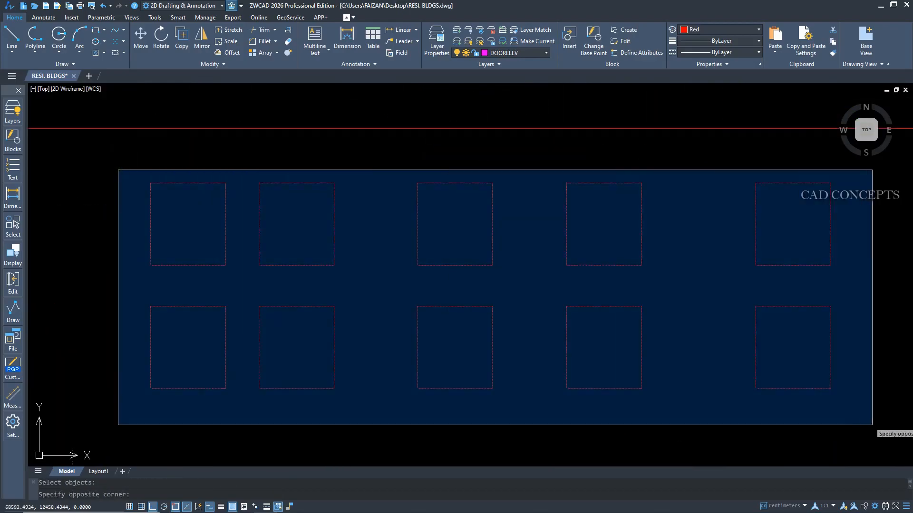
Measure the total area of the ten red rectangles.
click(877, 429)
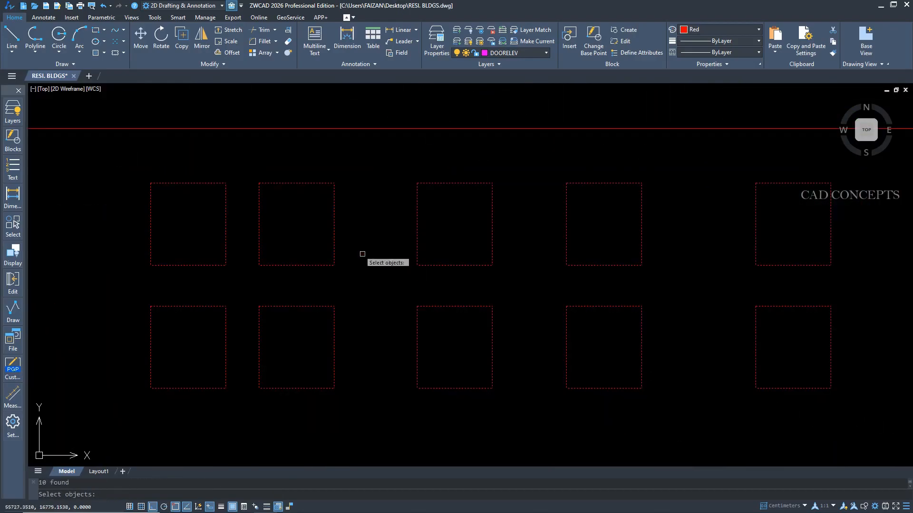
key(space)
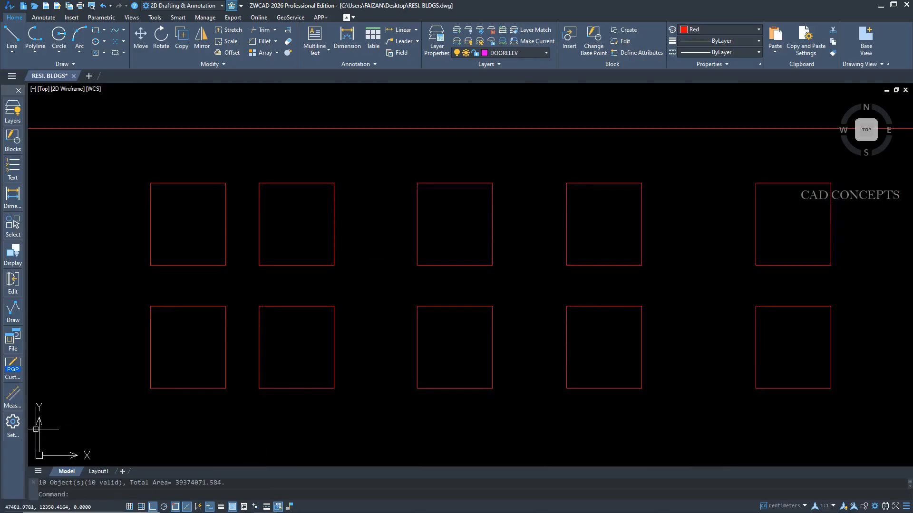
Set the toolbox's display style to Icon only and apply it.
click(18, 429)
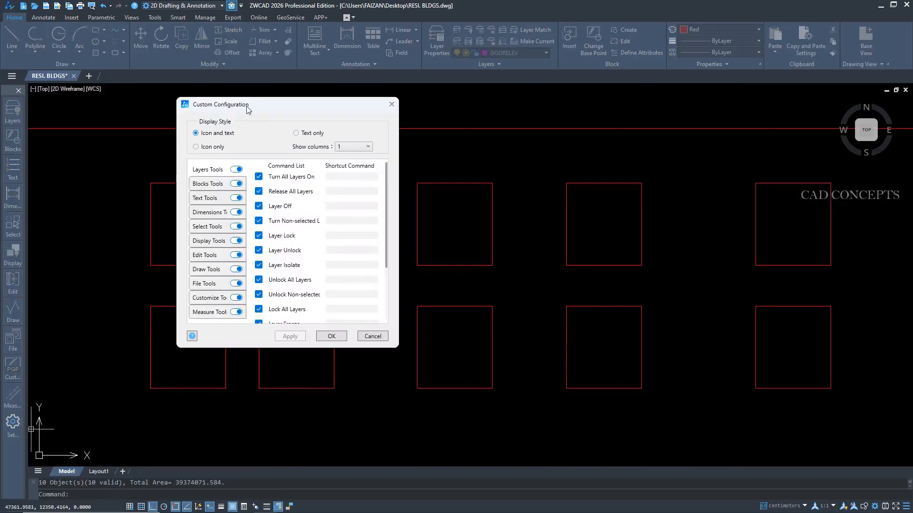
drag(247, 108, 237, 120)
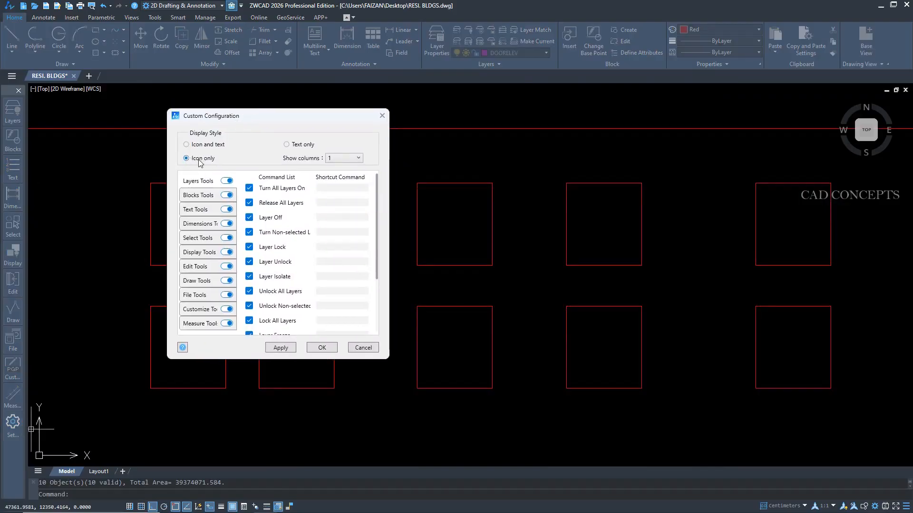
click(274, 349)
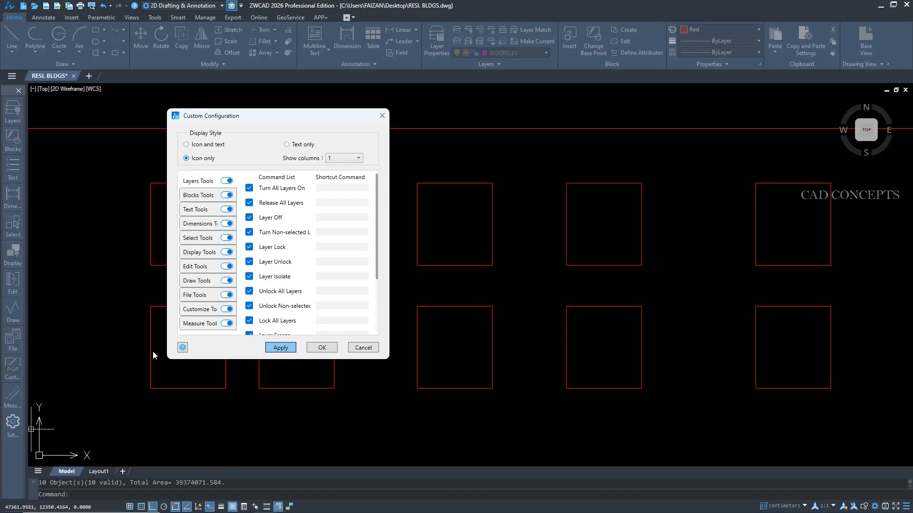
click(316, 348)
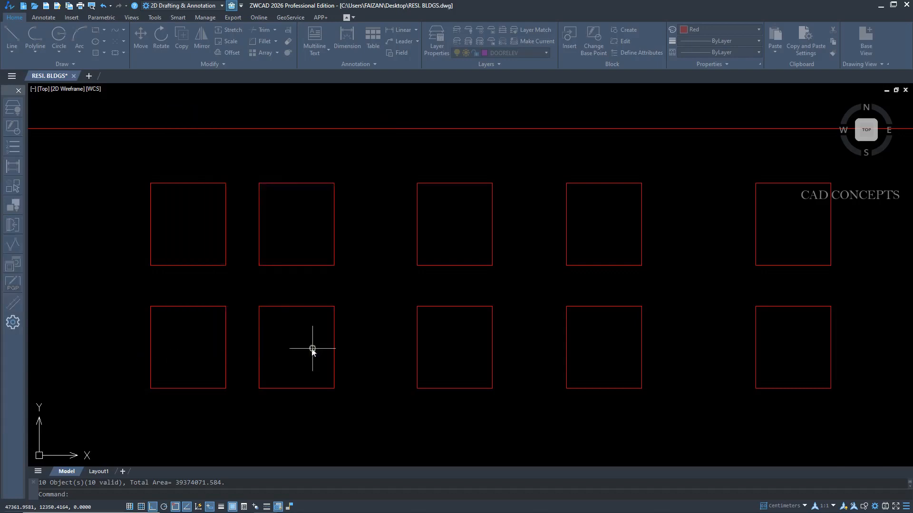
Change the toolbox's display style to Text only and apply it.
click(15, 323)
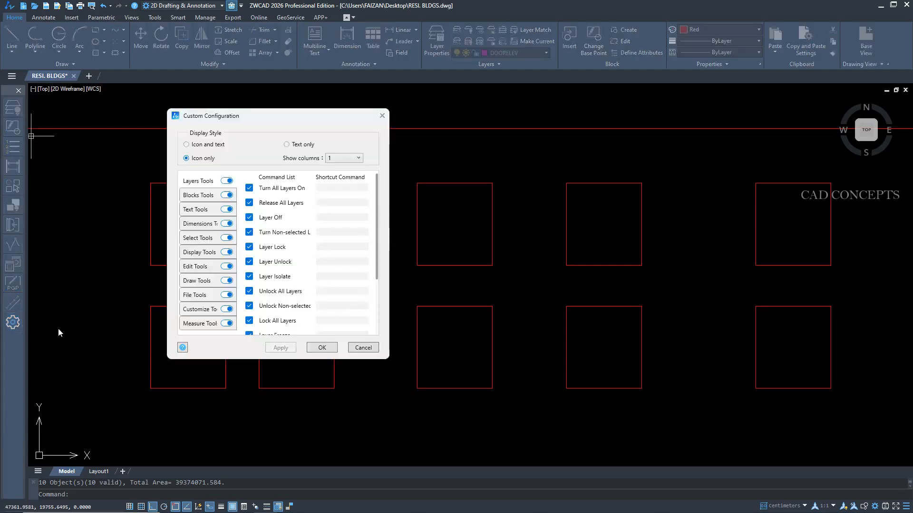
click(287, 145)
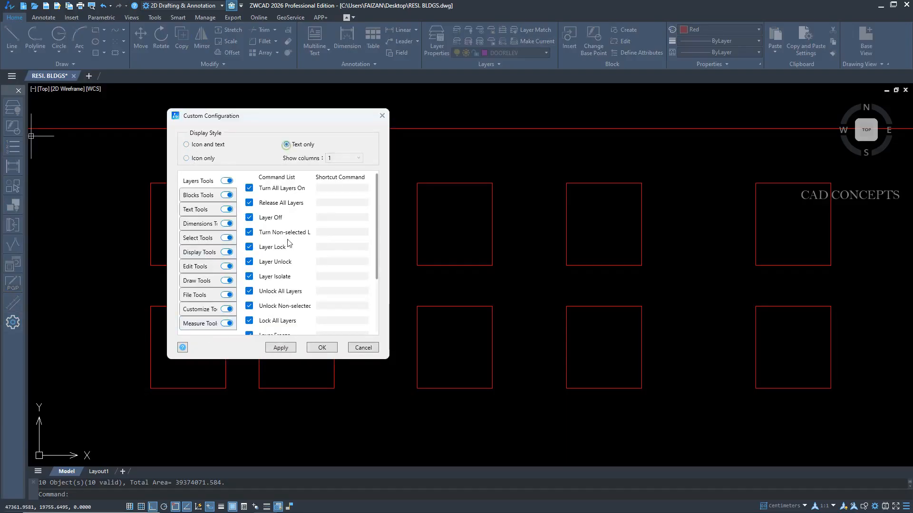
click(287, 348)
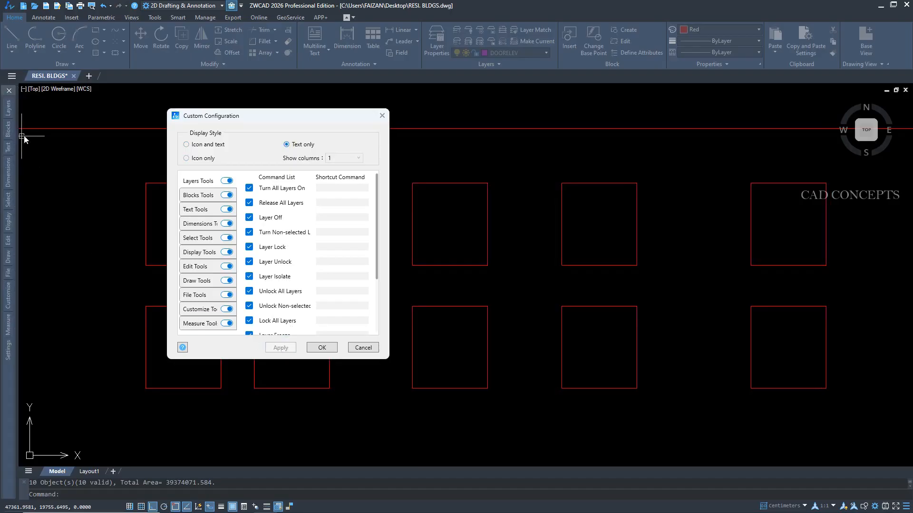
click(312, 349)
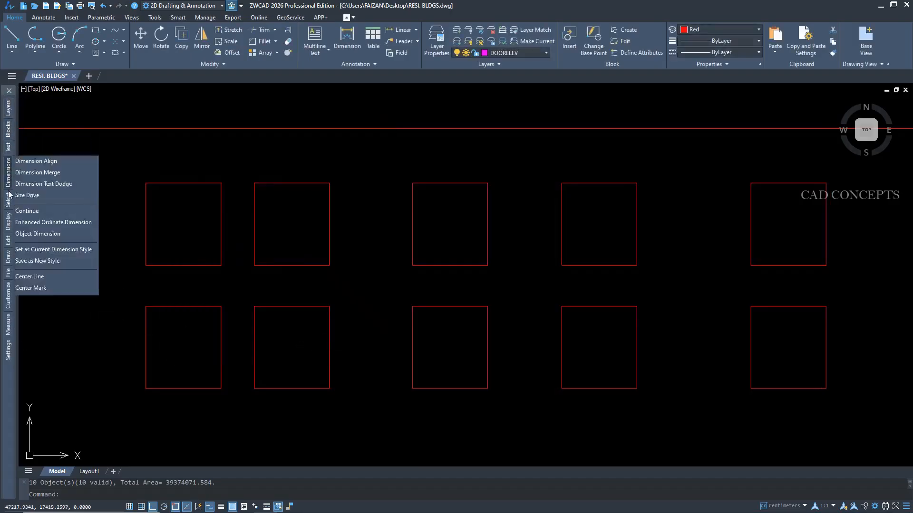
Set the toolbox's display style to Icon and text in its configuration.
mouse_move(9, 292)
click(8, 351)
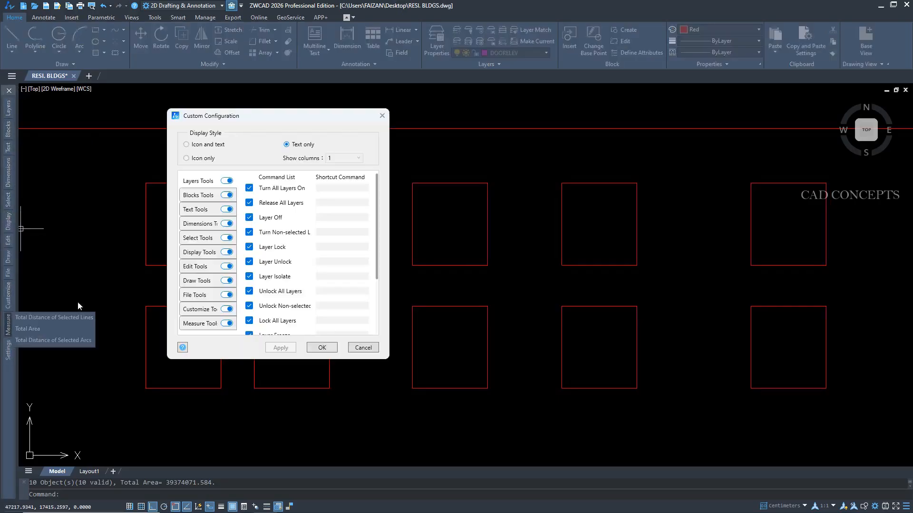
click(186, 145)
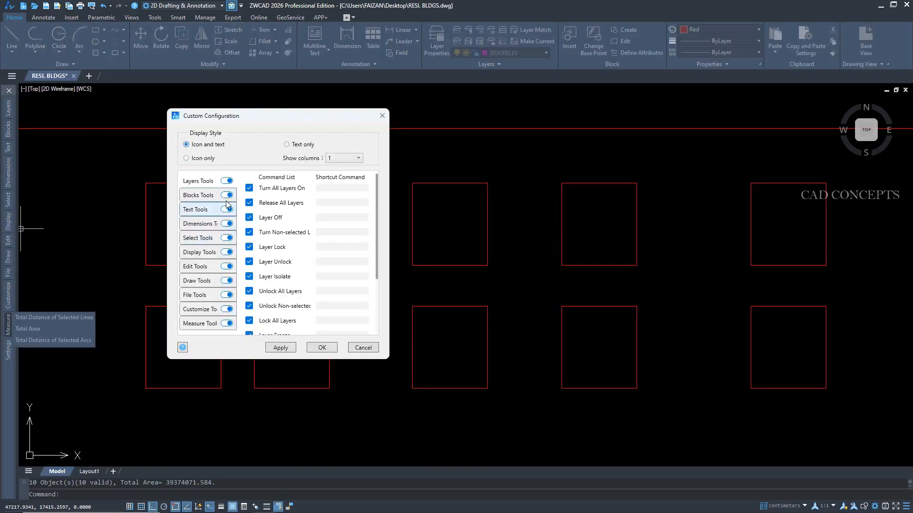
Review which commands and shortcuts each toolbox category offers, from the layer and block tools through to the measure tools.
click(207, 195)
click(205, 182)
click(205, 195)
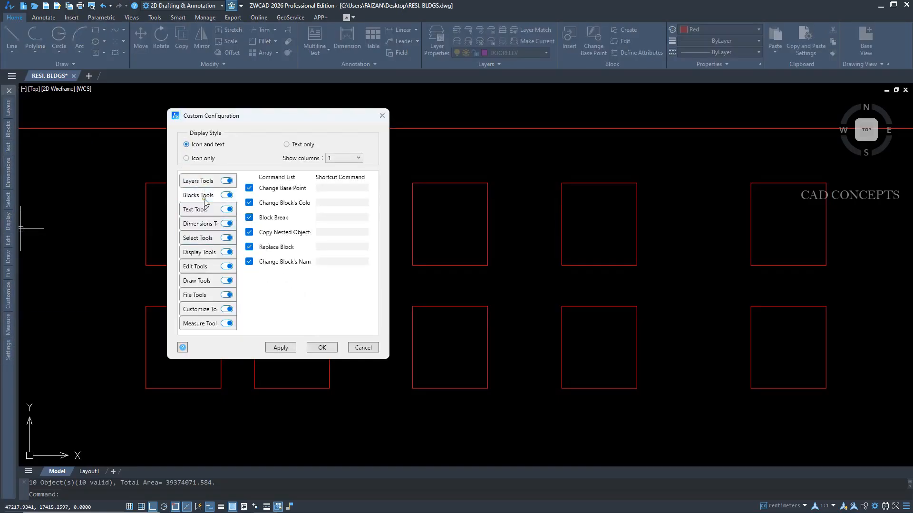
click(204, 210)
click(202, 224)
click(202, 238)
click(200, 267)
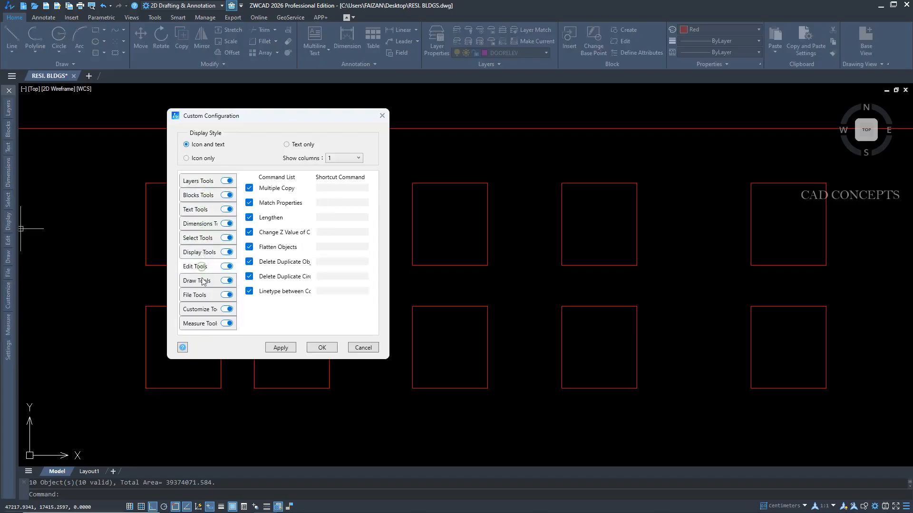
click(197, 295)
click(198, 309)
click(196, 327)
Assign shortcuts REAA, ERF and ERD to Turn All Layers On, Layer Off and Turn Non-selected Layers Off, and apply the configuration.
click(198, 183)
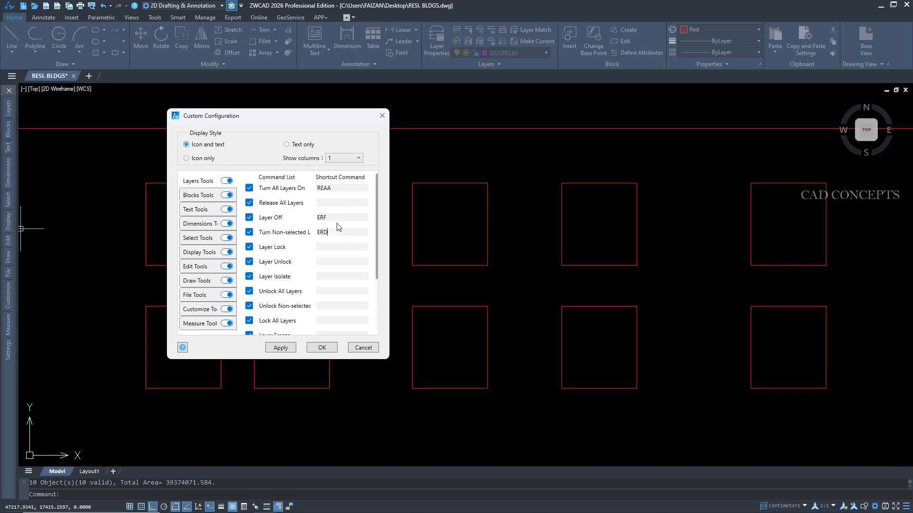
click(280, 347)
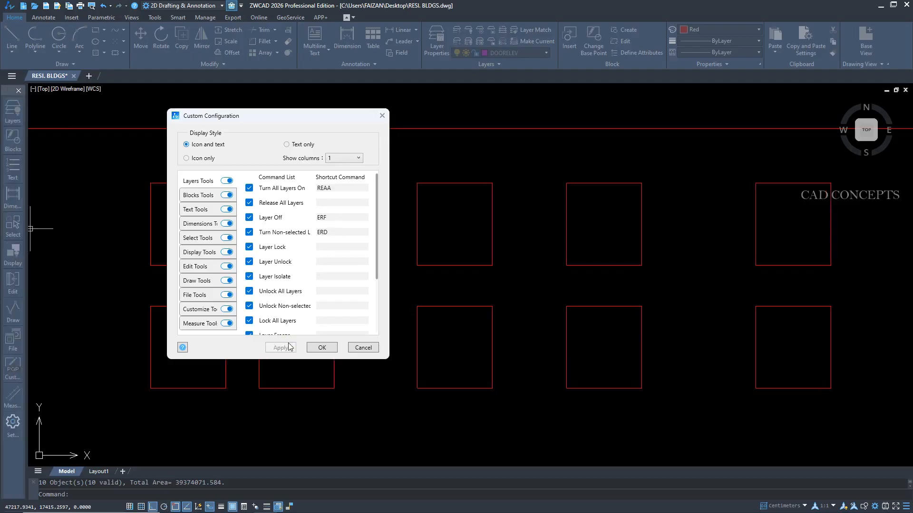
click(314, 346)
Turn off the layer of the blue plot boundary line around the typical floor plan with Layer Off.
scroll(326, 227, down, 5)
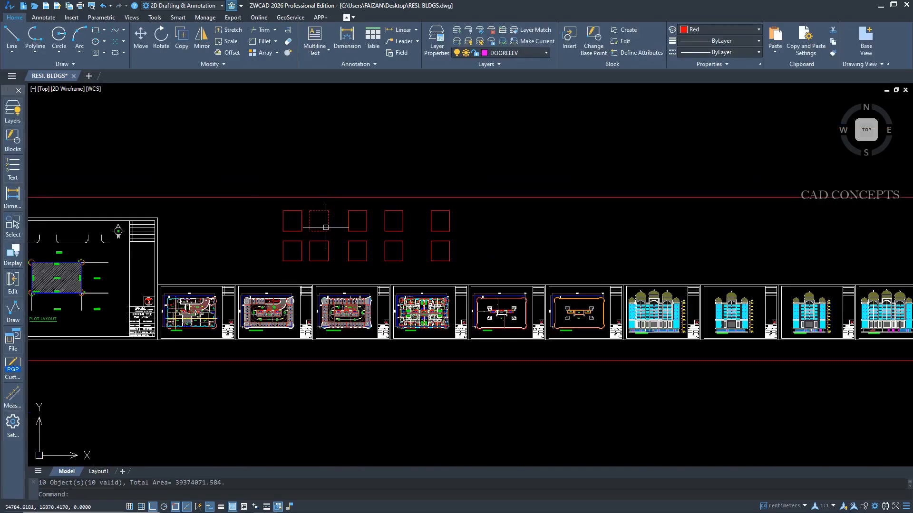
scroll(540, 346, up, 8)
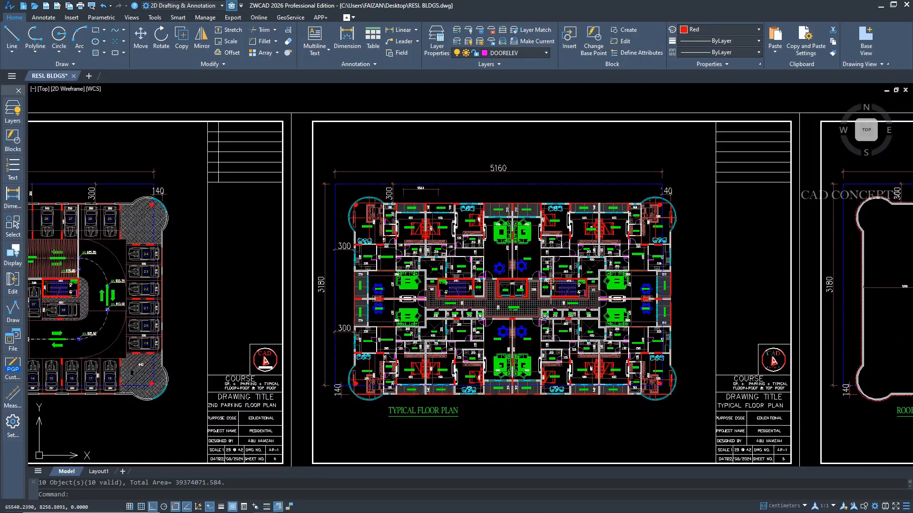
text(layoff)
key(space)
click(525, 185)
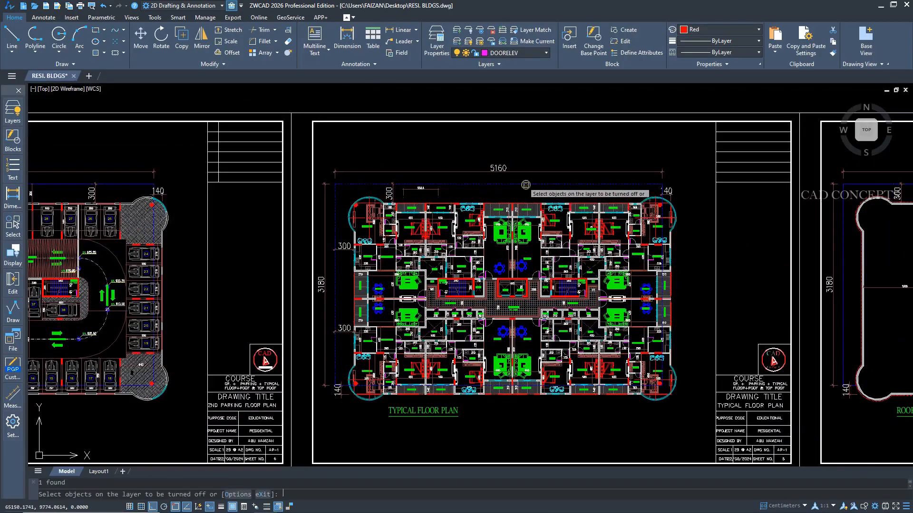
right_click(525, 184)
Turn off the layers of the dimensions and the windows in the typical floor plan.
scroll(434, 242, up, 3)
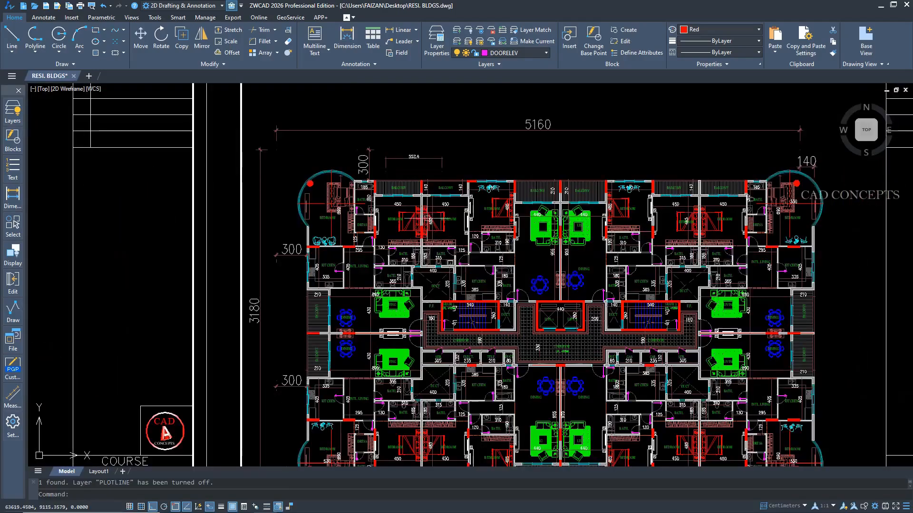
right_click(412, 163)
click(431, 167)
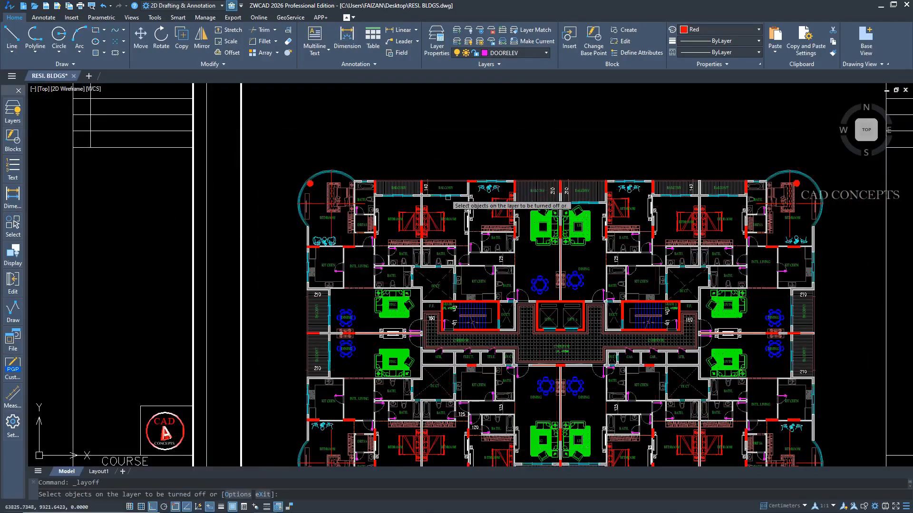
scroll(446, 209, up, 5)
scroll(409, 199, down, 7)
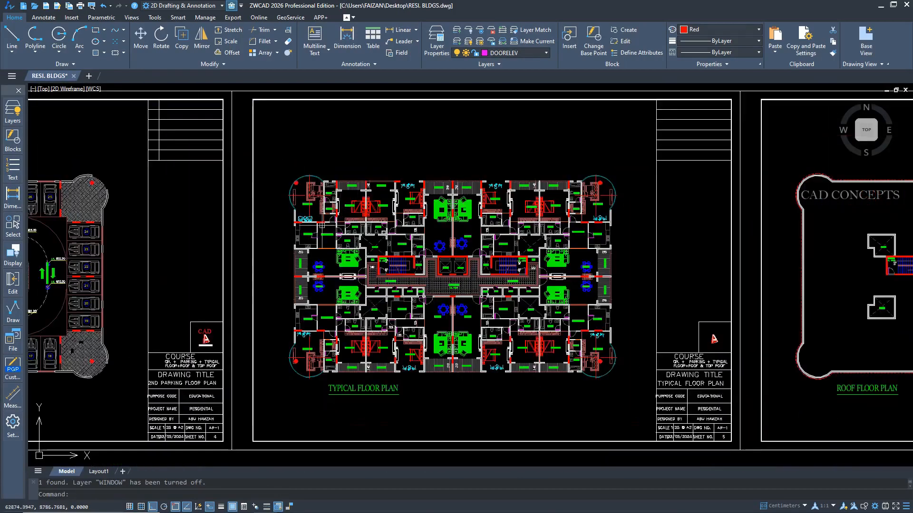
Turn off the wall and opening layers by picking objects near the upper-left bedroom of the typical floor plan.
scroll(297, 232, up, 4)
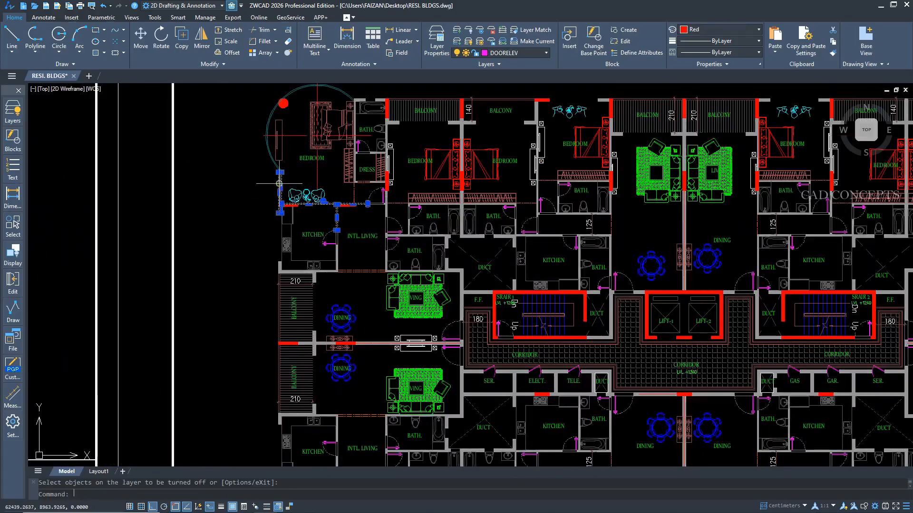
click(269, 193)
text(e)
key(Return)
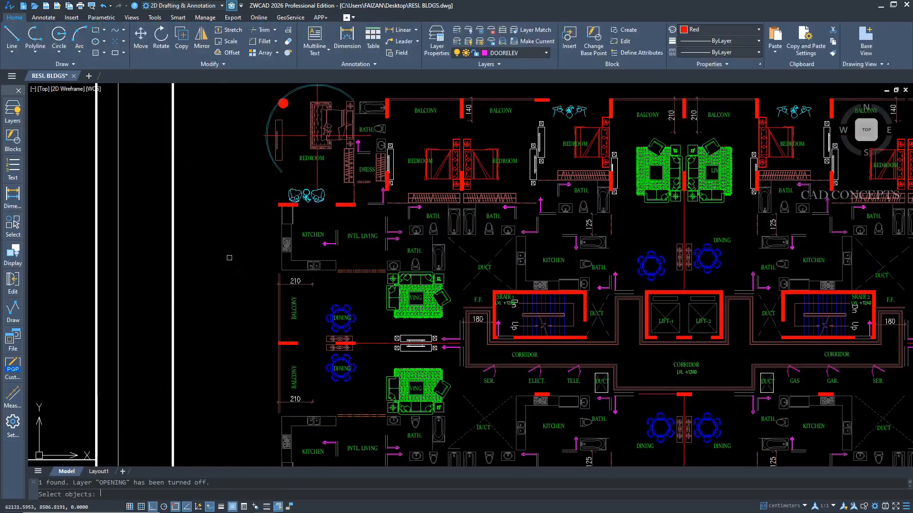
Try to turn all layers on with the shortcut ERAA.
key(Return)
text(e)
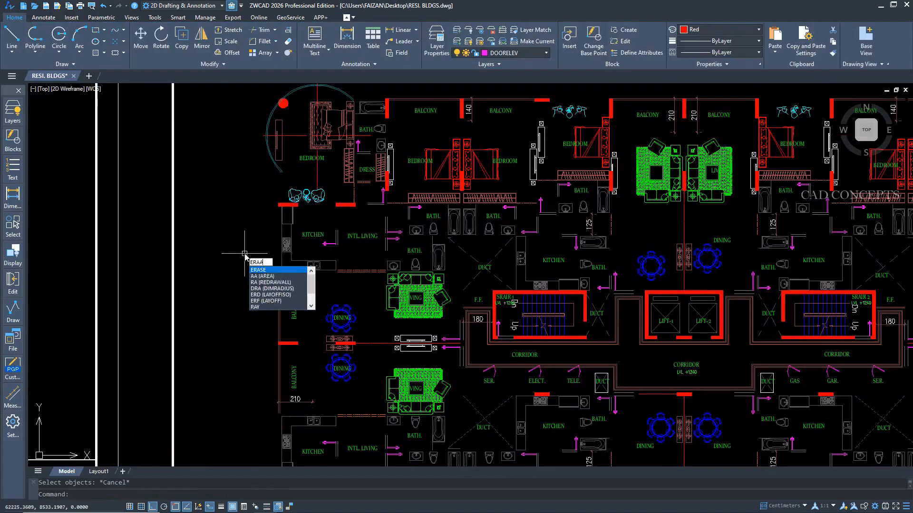
key(Return)
key(Escape)
key(Escape)
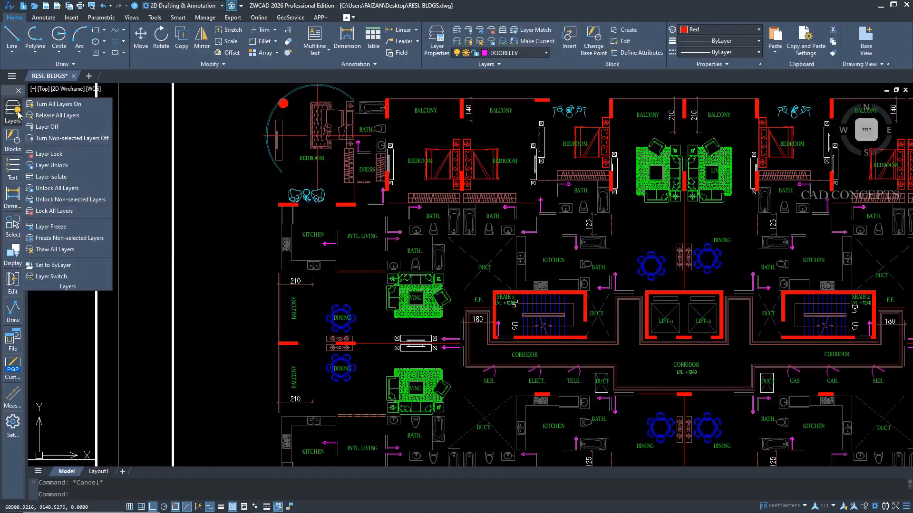
Change the Turn All Layers On shortcut to ERAA in the toolbox configuration and turn all layers on with it.
click(13, 422)
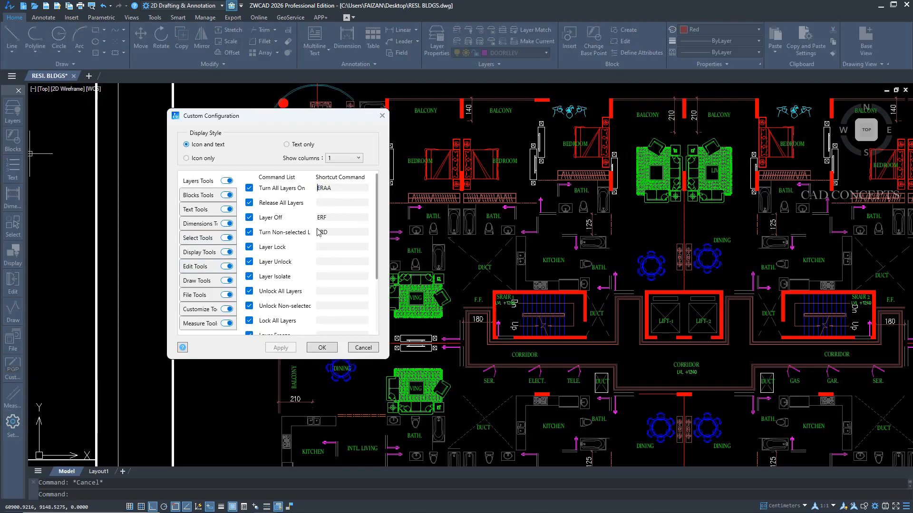
click(322, 347)
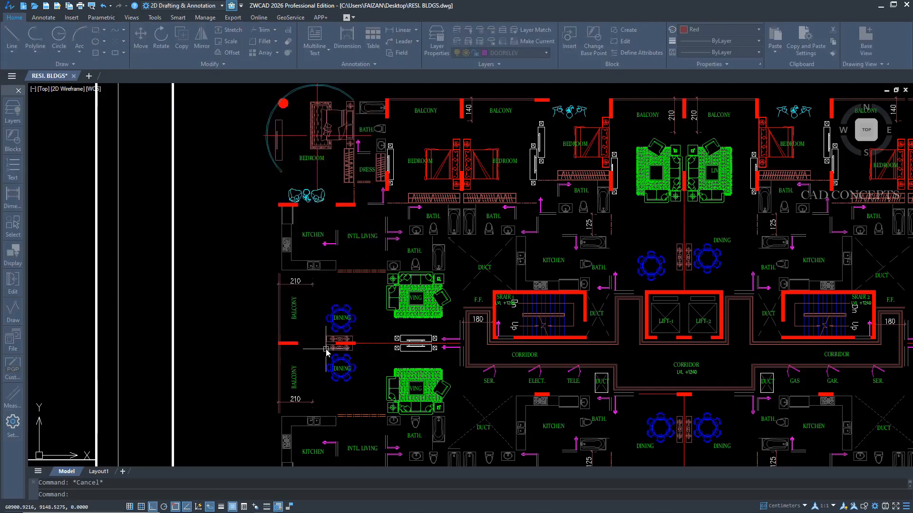
scroll(195, 269, down, 3)
text(LAYON)
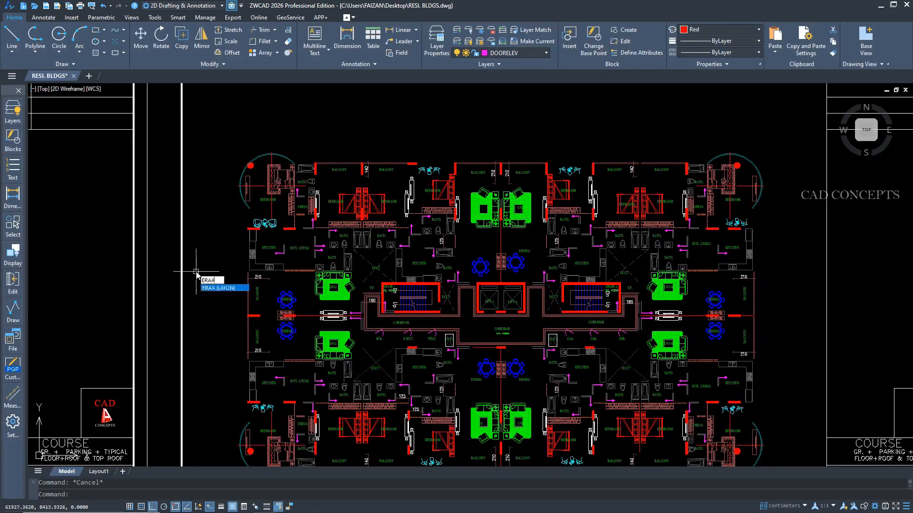
key(Return)
Turn off every layer except WALL by picking a wall above the kitchen in the typical floor plan.
scroll(285, 219, up, 5)
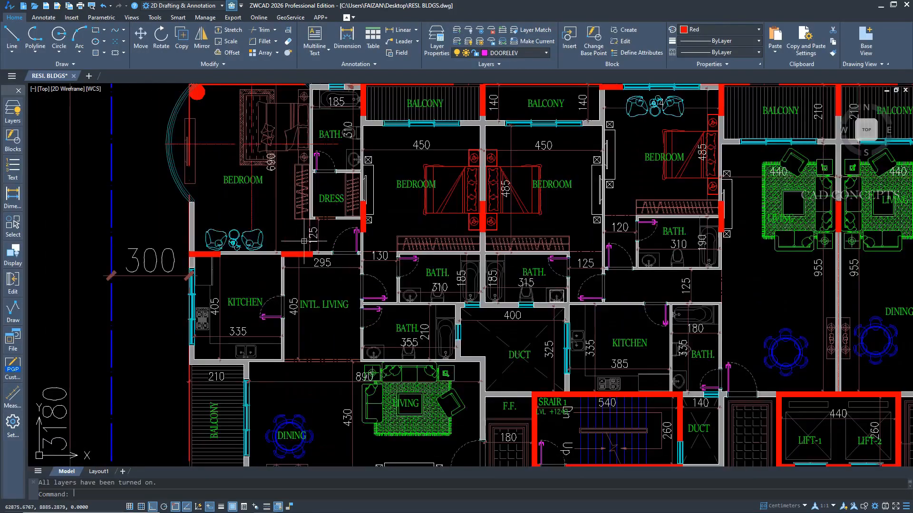
click(266, 256)
text(LAYISO)
key(Return)
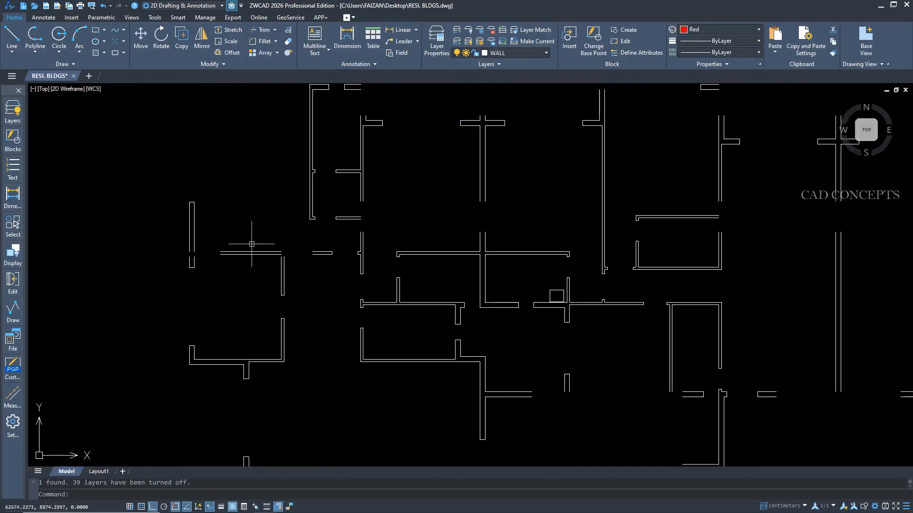
Review the shortcut commands listed for the display, dimension and text tools, and close the toolbox configuration.
scroll(251, 244, down, 2)
click(10, 428)
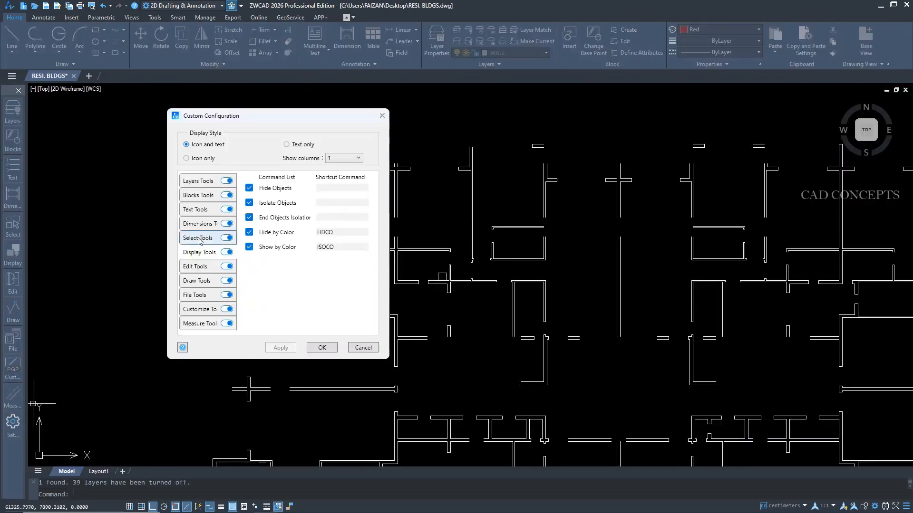
click(200, 224)
click(202, 209)
click(382, 116)
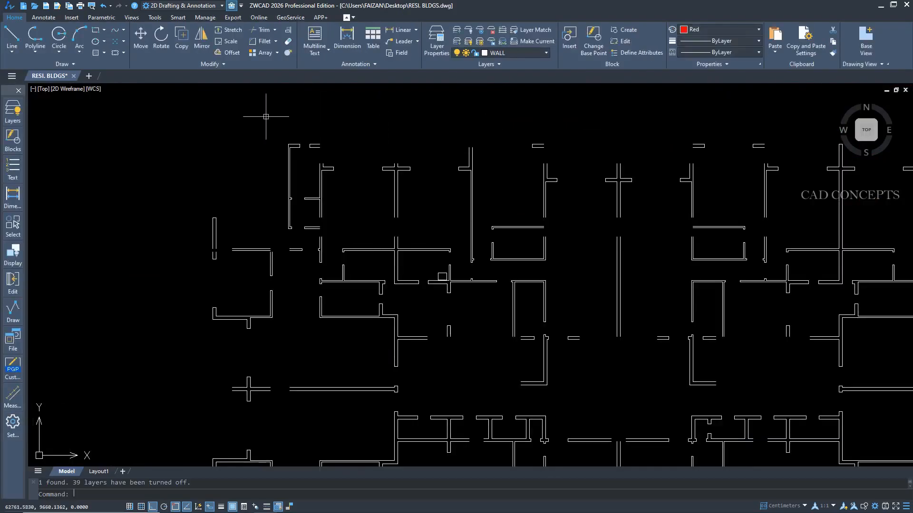
Hide and redisplay the toolbox, and try to move it to the right edge of the drawing area.
click(231, 6)
click(232, 5)
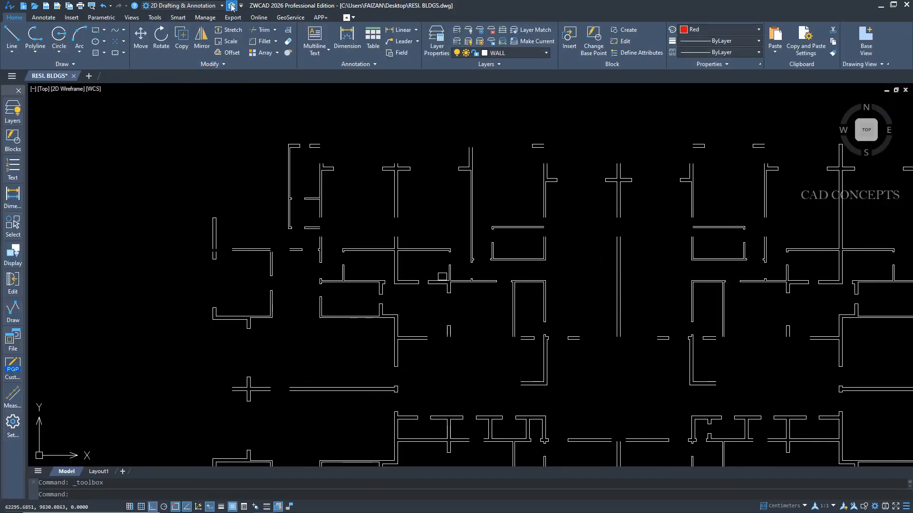
mouse_move(8, 94)
mouse_down()
mouse_move(12, 119)
mouse_move(76, 124)
mouse_move(213, 75)
mouse_move(72, 59)
mouse_move(27, 71)
mouse_move(732, 97)
mouse_move(895, 91)
mouse_up()
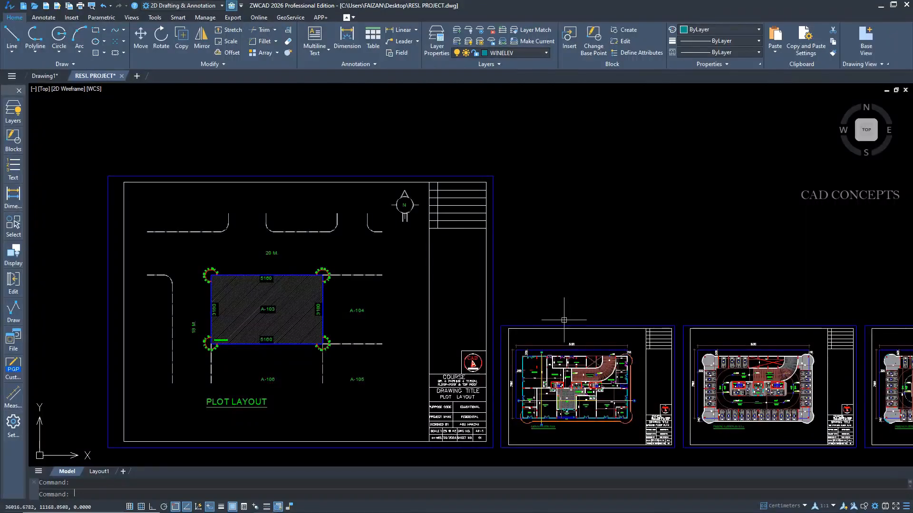
Examine the row of framed sheets in RESI. PROJECT.dwg, from the plot layout and floor plans to the elevations, sections and details.
scroll(241, 255, down, 3)
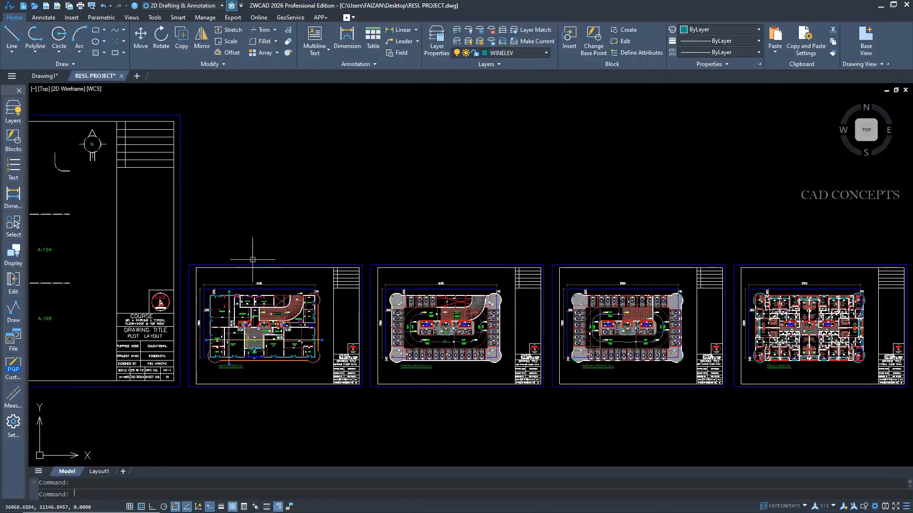
mouse_move(870, 333)
middle_down()
mouse_move(696, 345)
mouse_move(305, 337)
middle_up()
middle_drag(707, 324, 322, 316)
middle_drag(716, 320, 407, 319)
middle_drag(761, 319, 449, 312)
scroll(784, 323, down, 5)
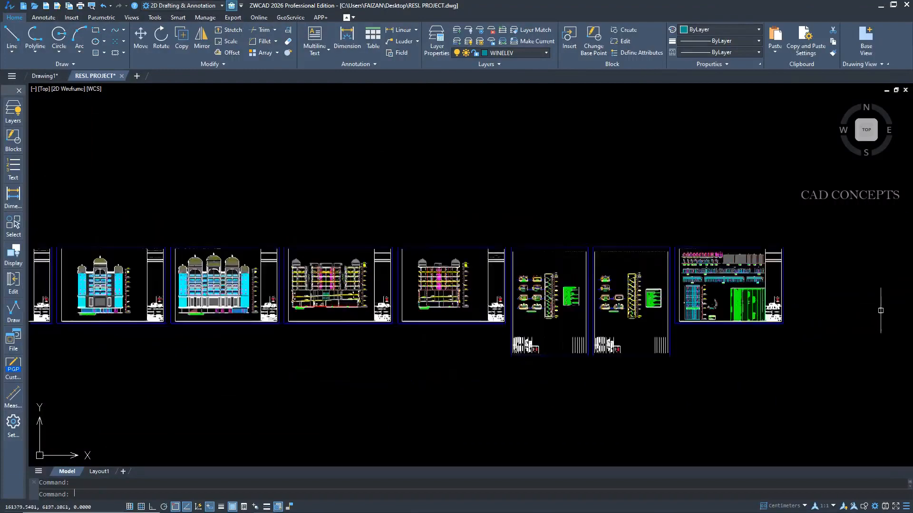
scroll(877, 326, up, 5)
scroll(879, 330, down, 2)
scroll(879, 329, down, 3)
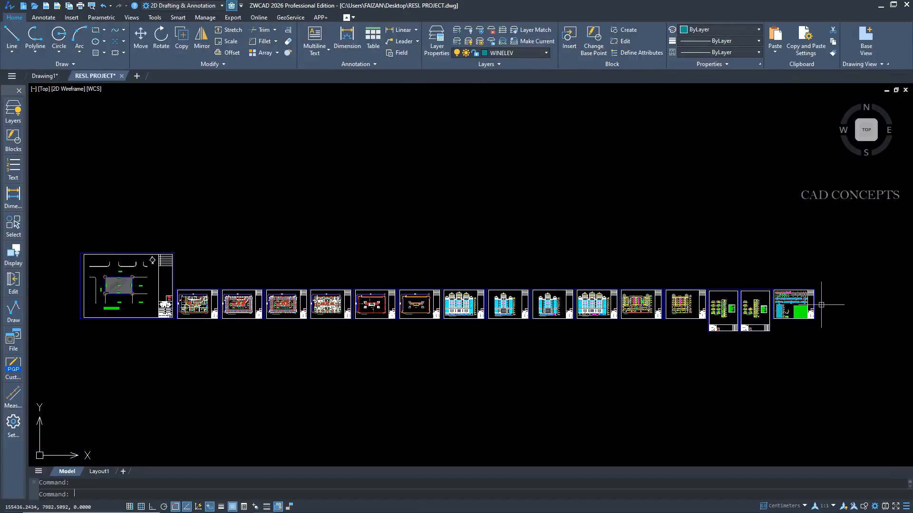
Check the layer of the blue frame around the ground floor plan sheet and view the whole row of sheets.
scroll(159, 303, up, 6)
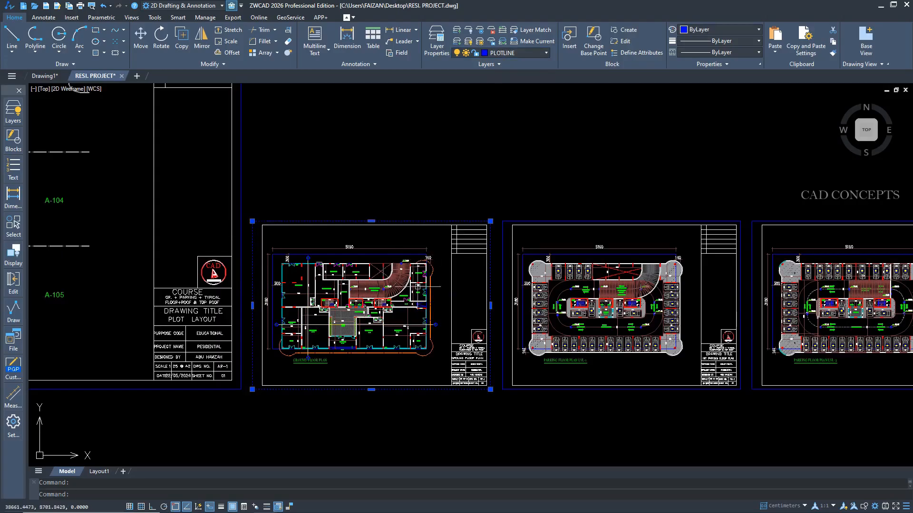
scroll(370, 296, down, 3)
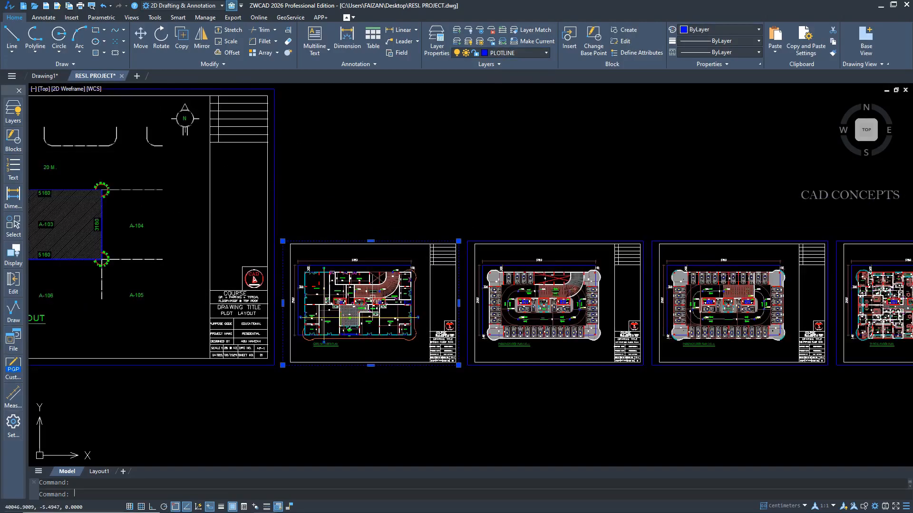
scroll(372, 297, down, 4)
middle_click(372, 297)
middle_click(372, 298)
Close RESI. PROJECT.dwg with its changes saved and create a new blank drawing.
click(122, 76)
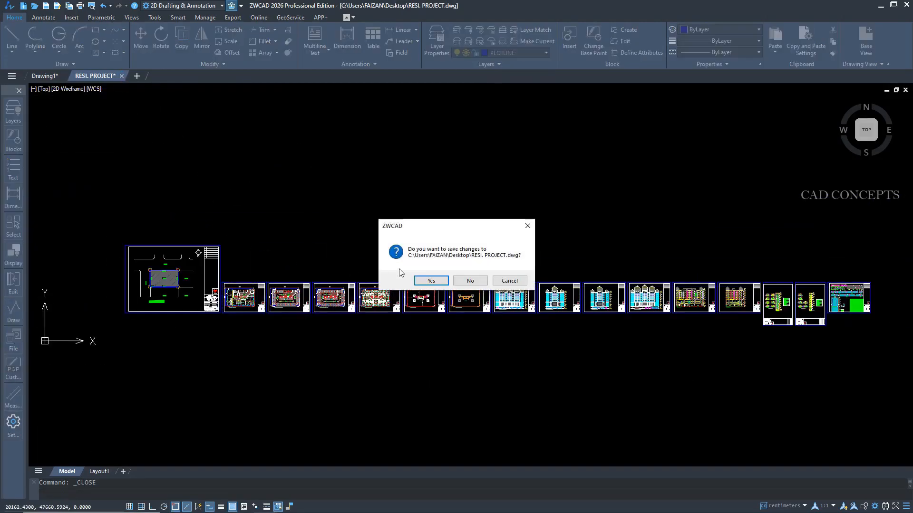
click(431, 281)
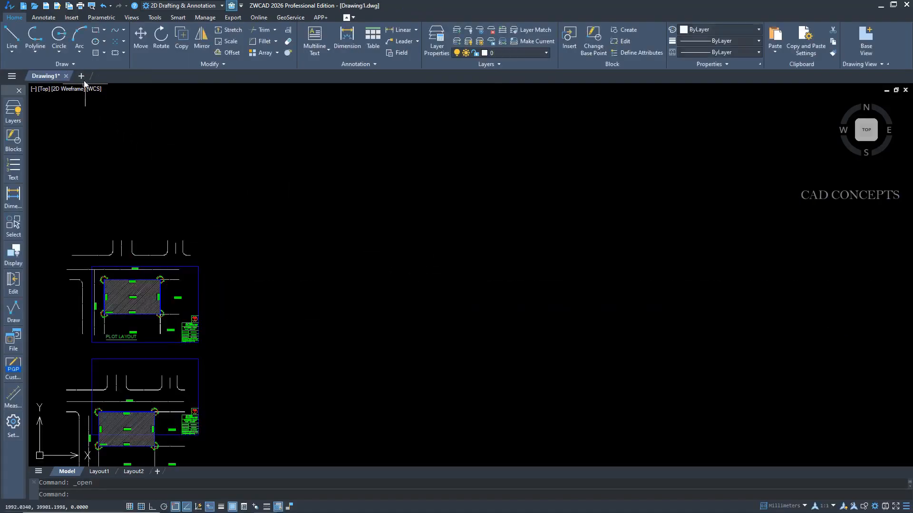
click(81, 76)
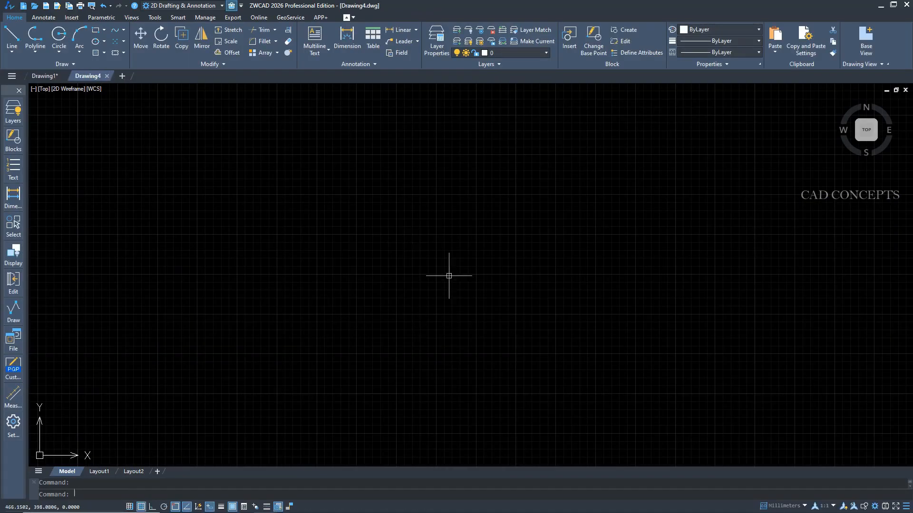
Start Smart Batch Plot (ZWPLOT) with frame recognition in Conditional mode and the frame type set to Layer.
text(ZWP)
key(Return)
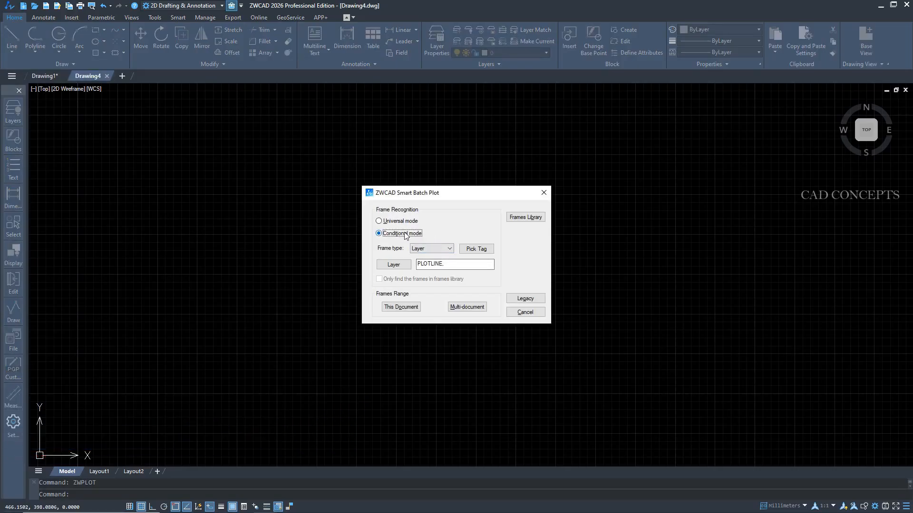
click(430, 249)
click(427, 254)
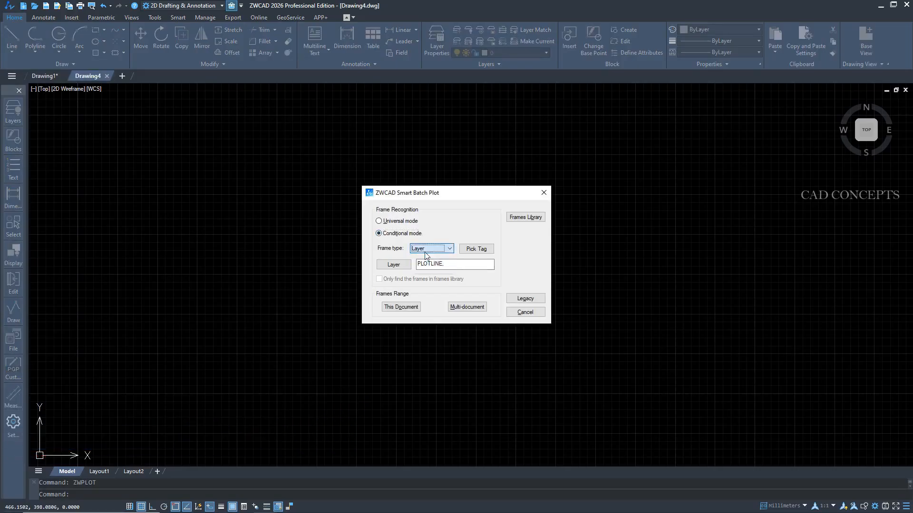
Search RESI. PROJECT from the Desktop for frames on the PLOTLINE layer, using the multi-document range.
double_click(449, 265)
click(456, 269)
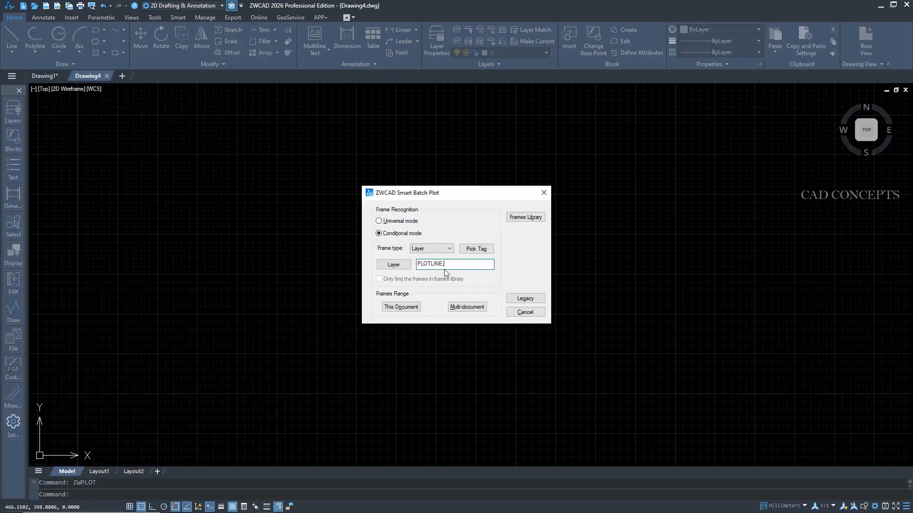
click(452, 308)
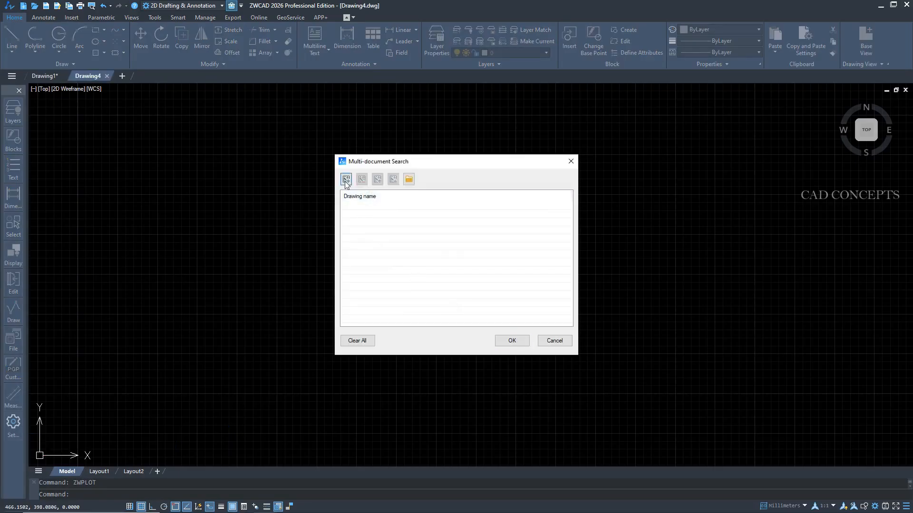
click(347, 180)
click(420, 256)
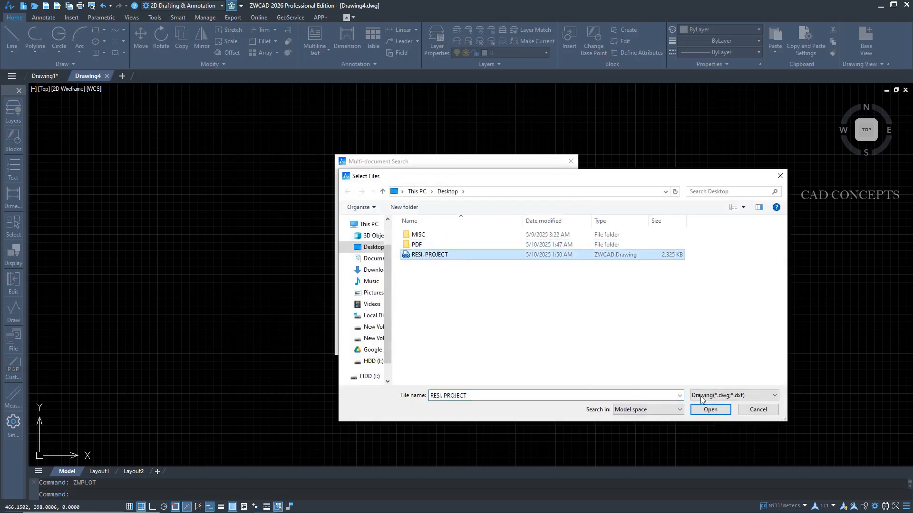
click(692, 410)
click(517, 341)
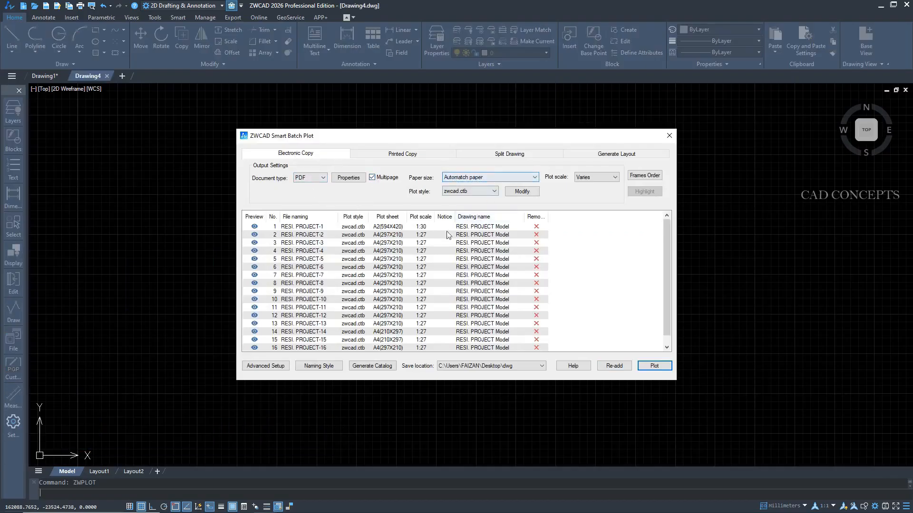
Check the first sheet's paper size and set the save location for the batch plot to the Desktop's PDF folder.
double_click(388, 228)
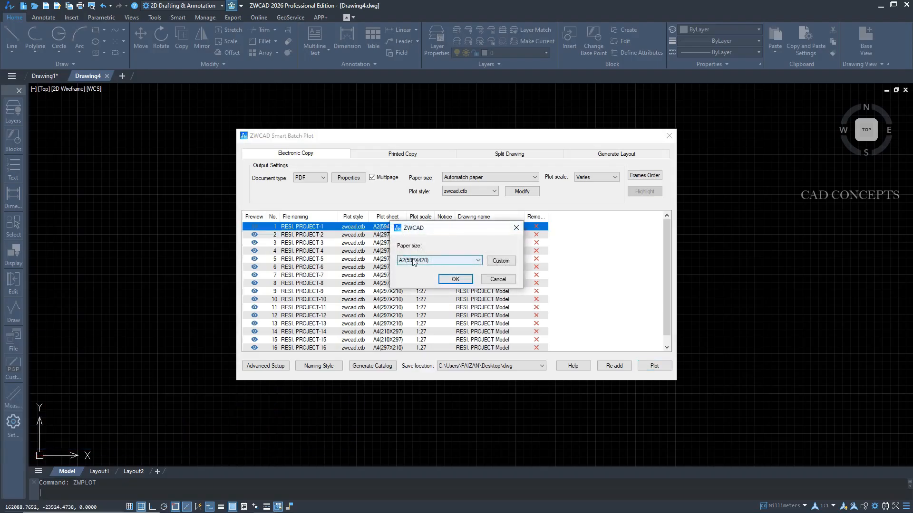
click(516, 227)
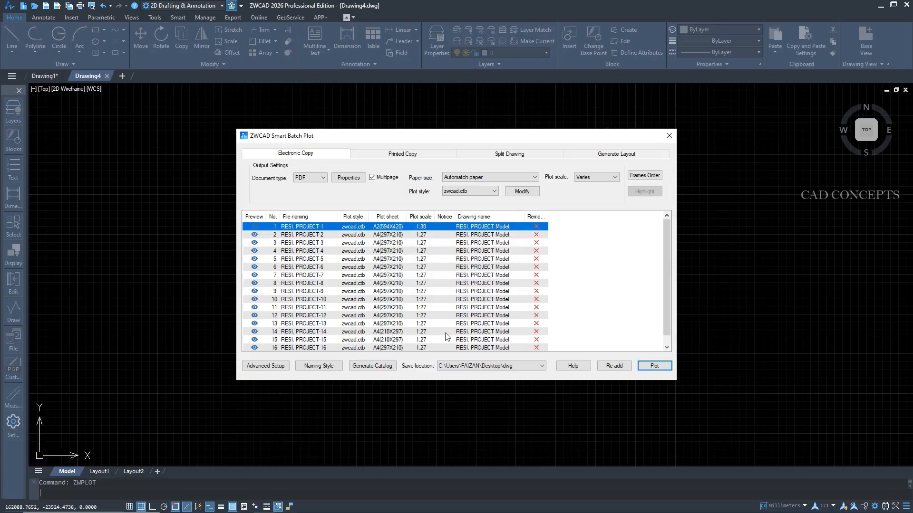
drag(665, 268, 664, 304)
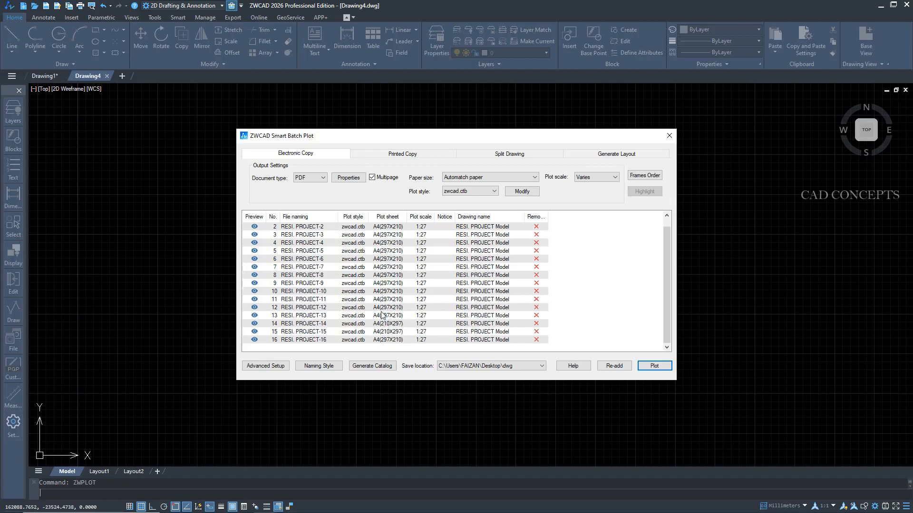
click(528, 367)
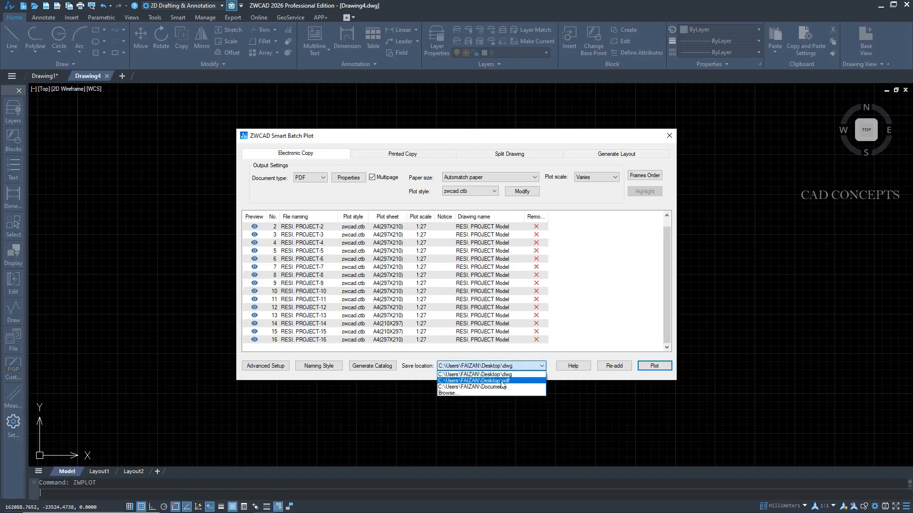
click(465, 393)
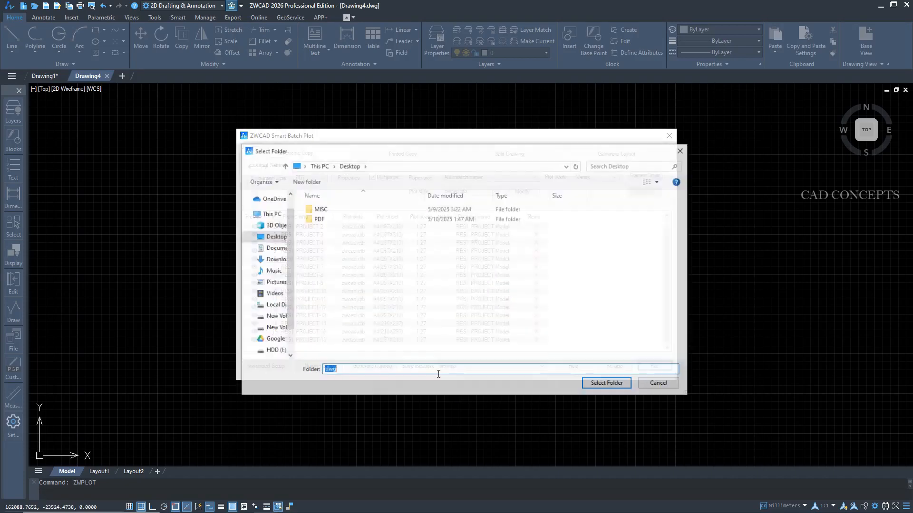
double_click(318, 218)
click(607, 384)
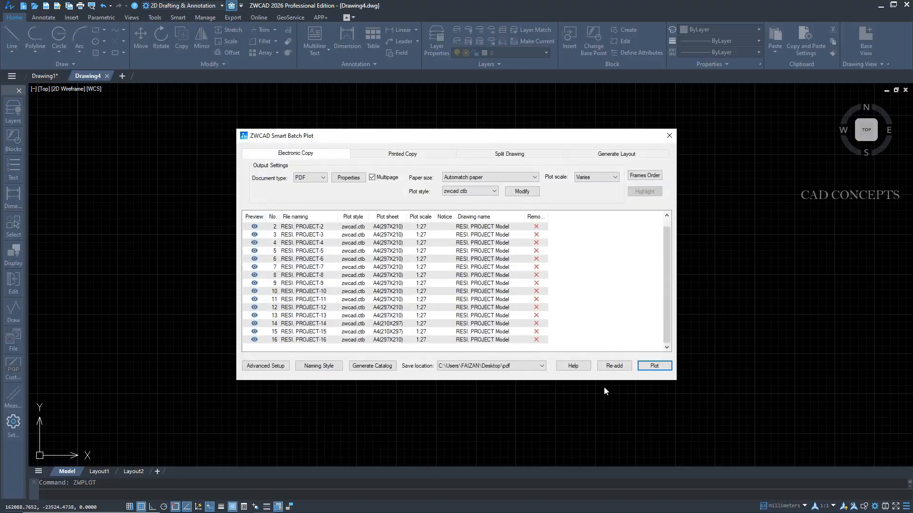
Plot all listed sheets to a multipage PDF named RESI. PROJECT-1, replacing the existing file in the PDF folder.
click(654, 366)
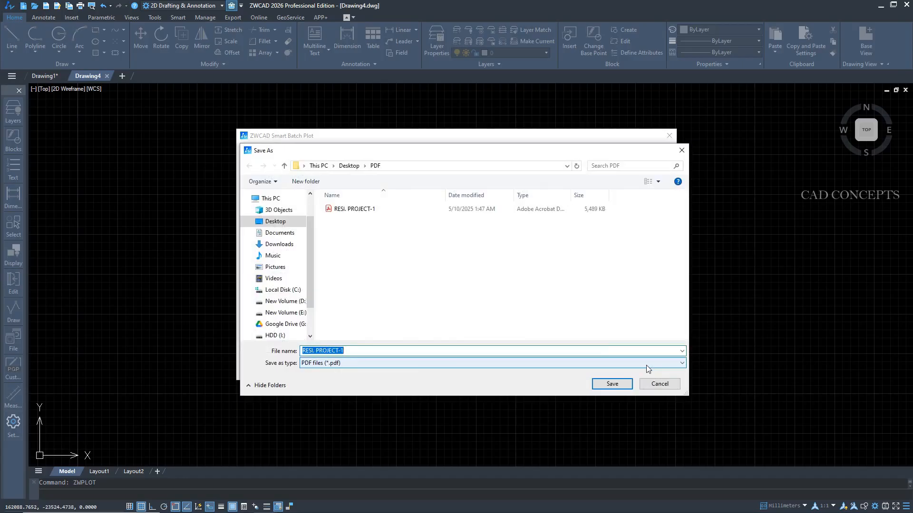
click(359, 214)
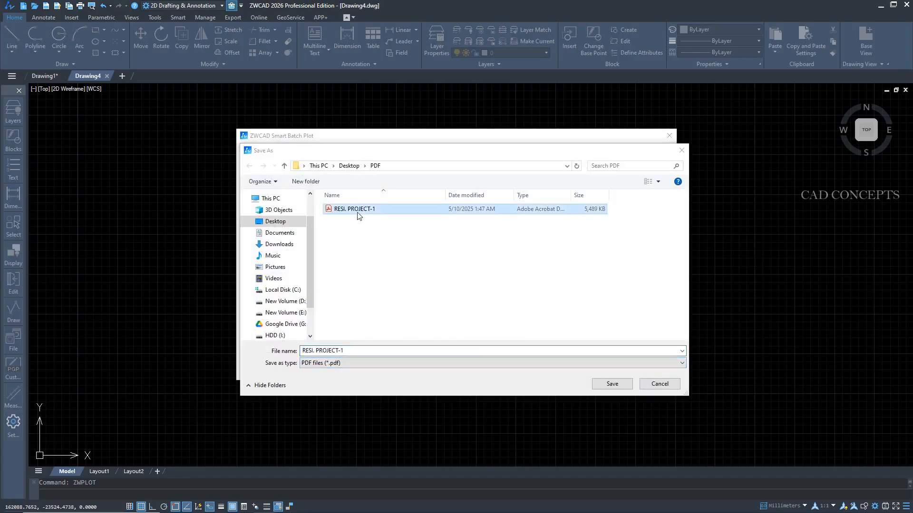
click(612, 385)
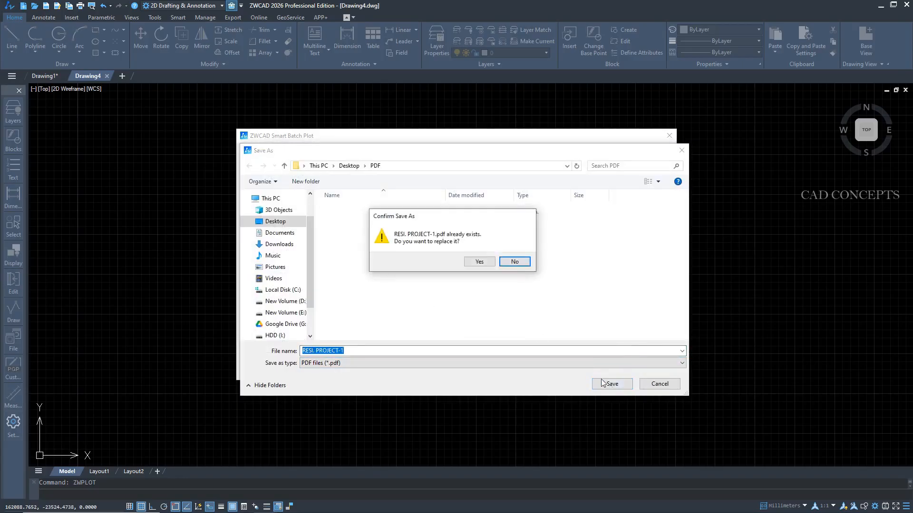
click(467, 261)
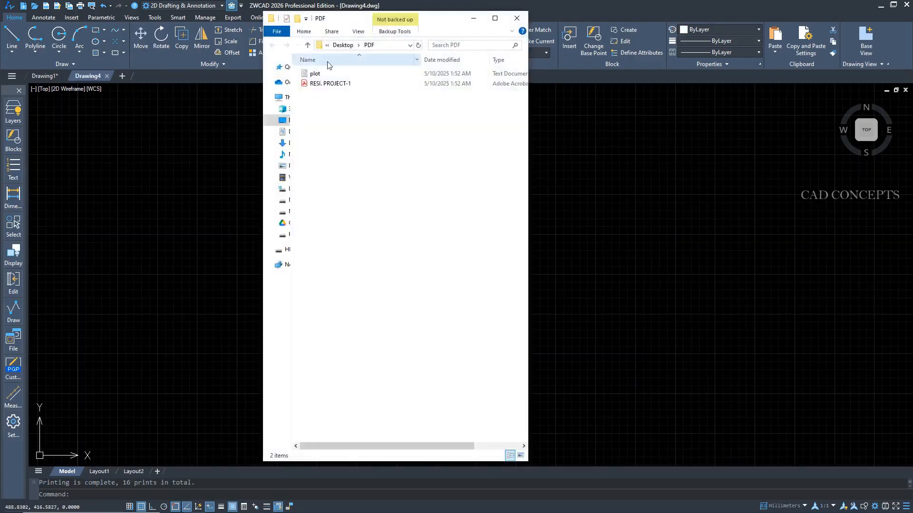
Open the plotted RESI. PROJECT-1 PDF and examine its sheets from the plot layout through to the last page.
double_click(328, 83)
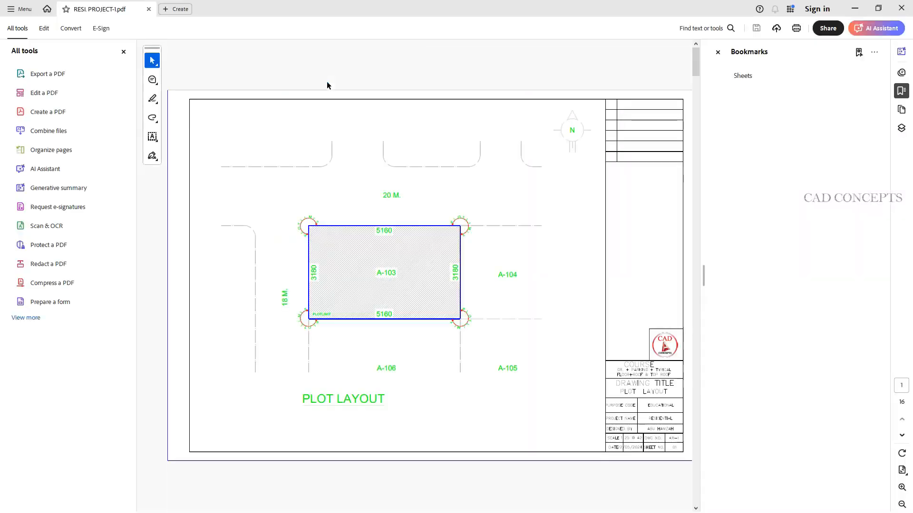
click(123, 54)
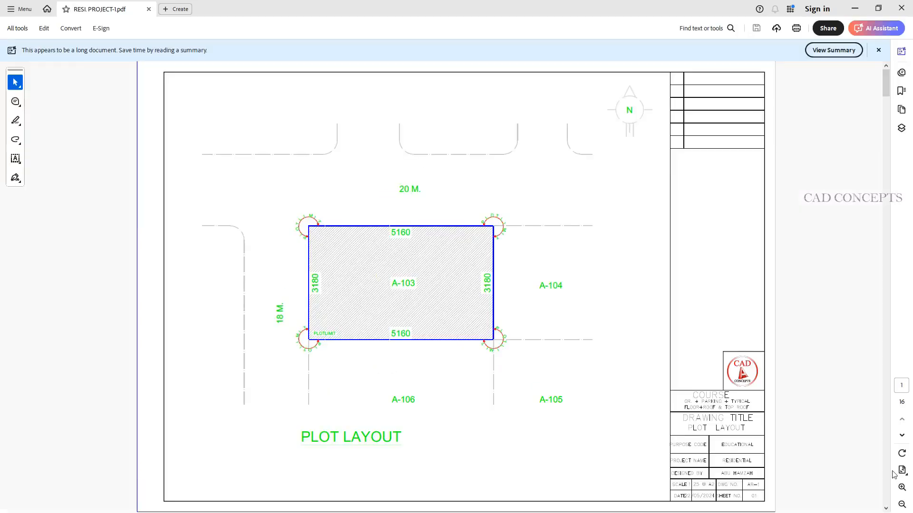
click(902, 436)
click(903, 436)
click(902, 436)
click(902, 436)
click(903, 437)
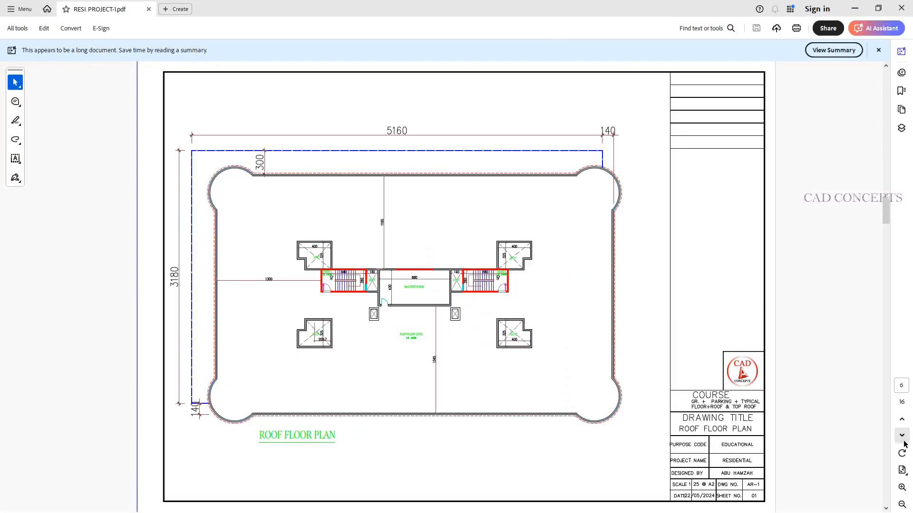
click(903, 436)
click(903, 437)
click(902, 437)
click(902, 436)
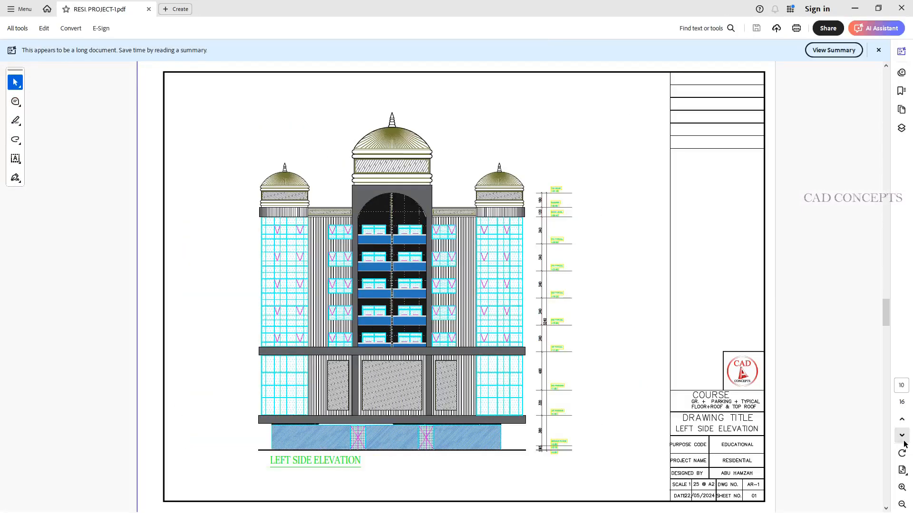
click(902, 436)
click(902, 437)
click(902, 436)
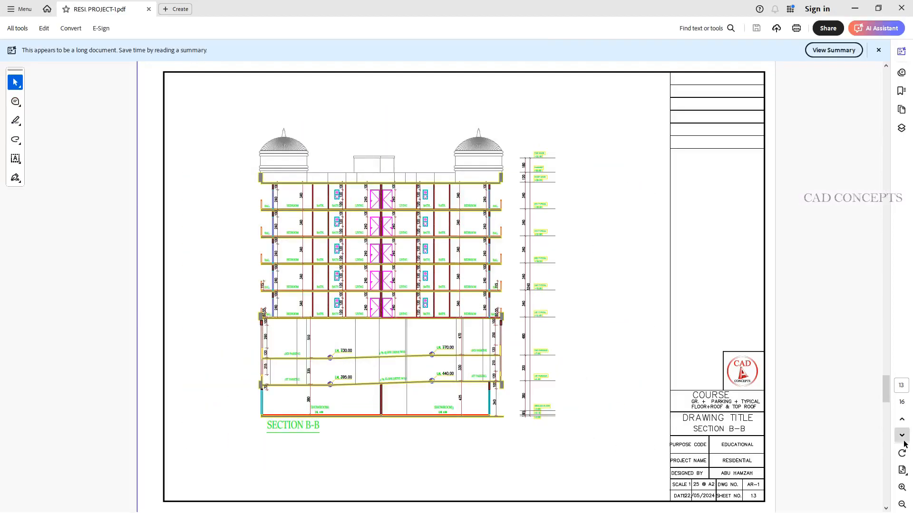
click(902, 436)
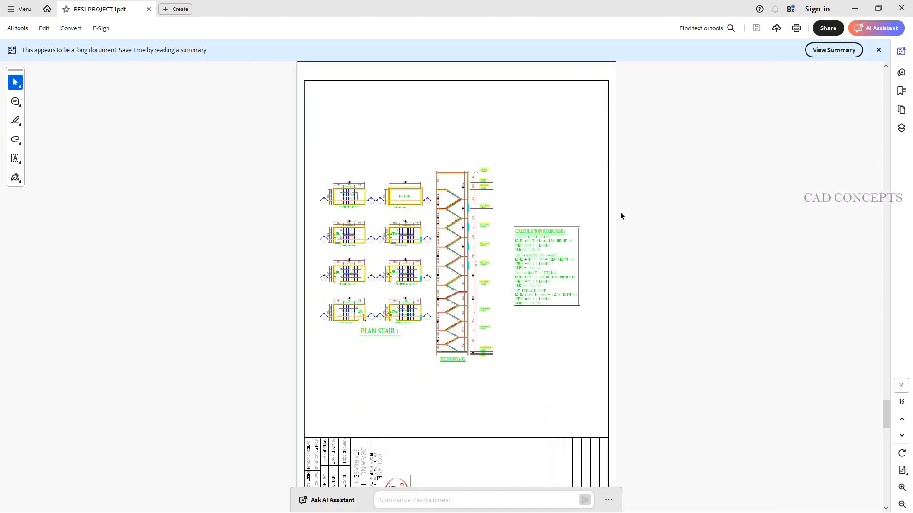
click(901, 437)
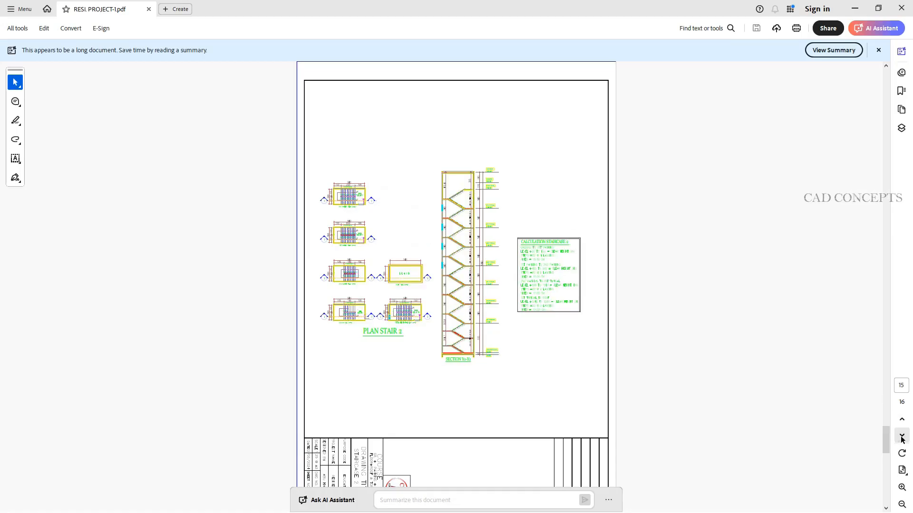
click(902, 437)
Review the PDF backwards to the rear side elevation sheet, and close the PDF and its folder.
click(902, 421)
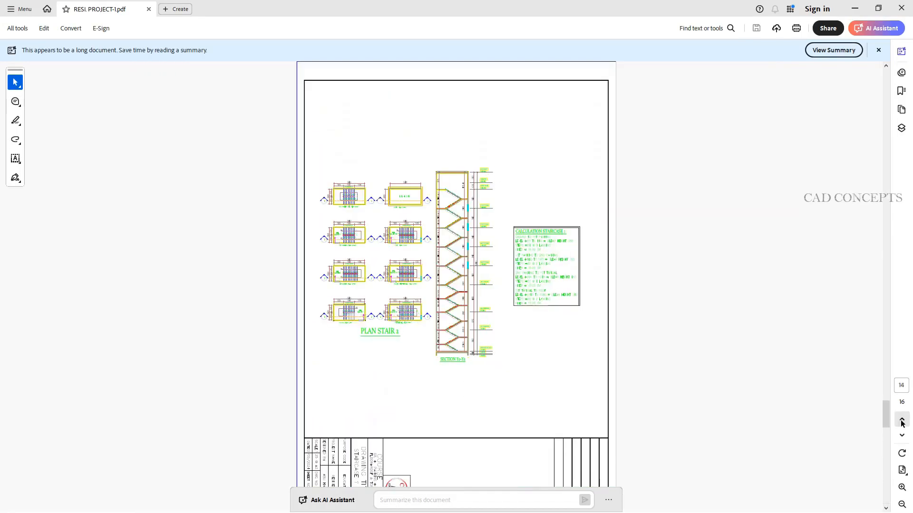
click(901, 422)
click(902, 421)
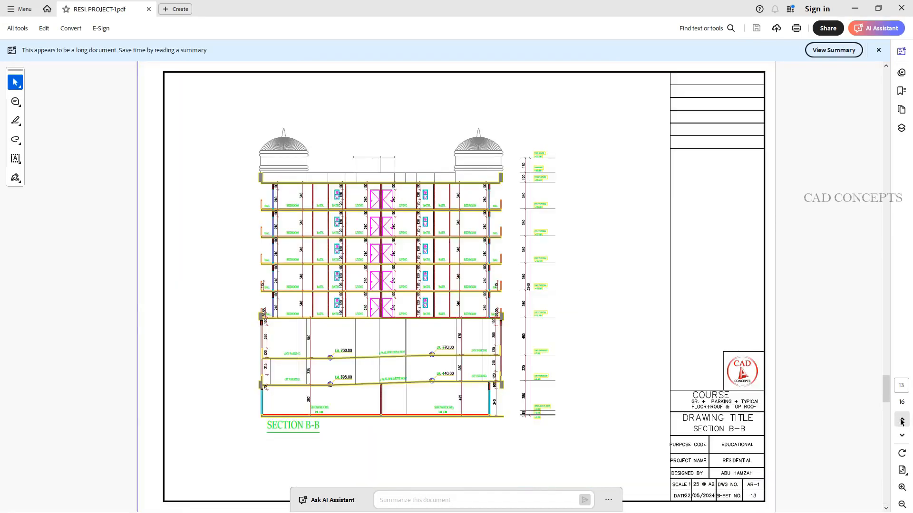
click(902, 421)
click(902, 421)
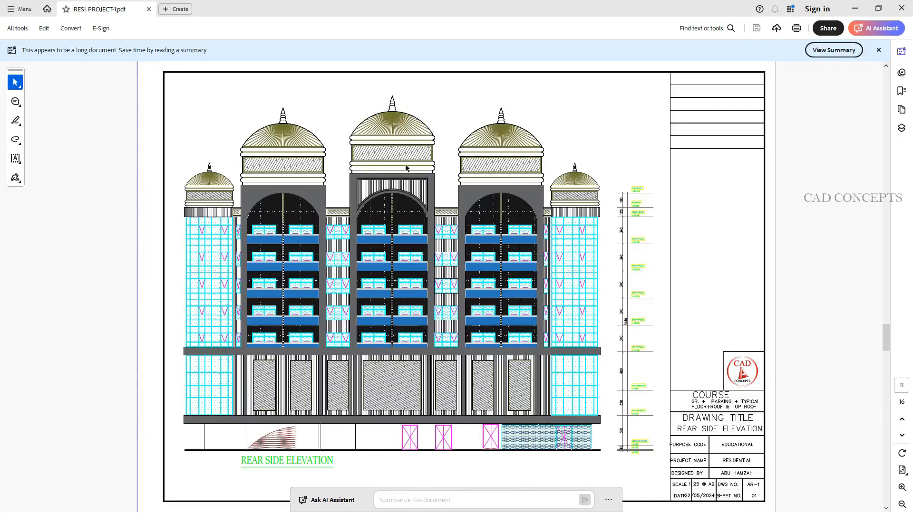
click(901, 8)
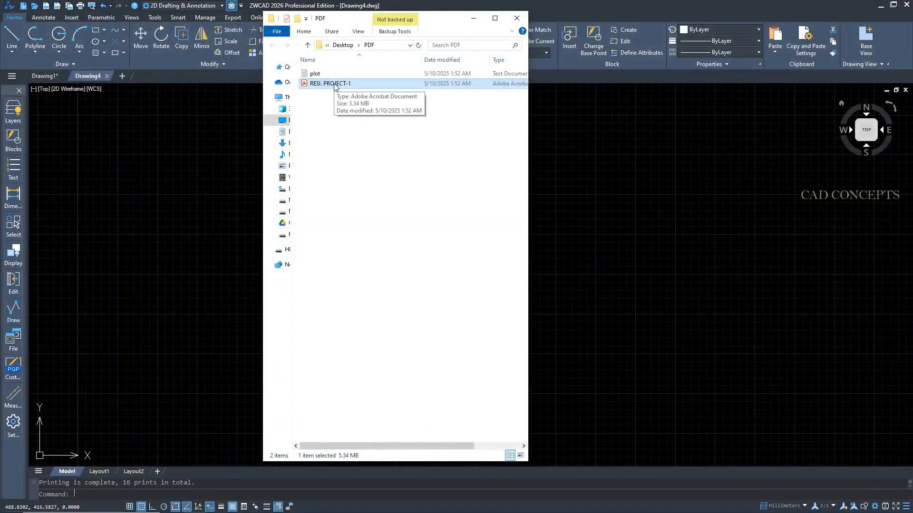
click(517, 18)
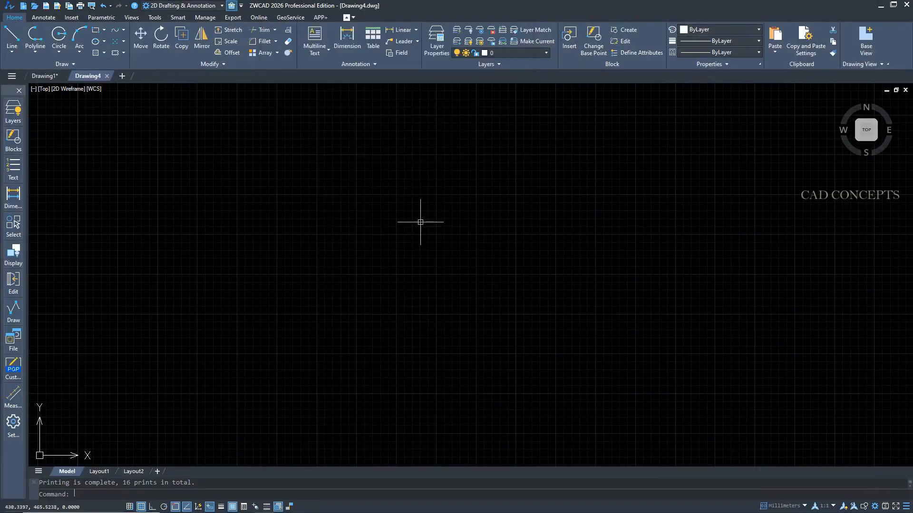
Restart Smart Batch Plot and load the PLOTLINE frames of RESI. PROJECT through the multi-document search again.
key(Return)
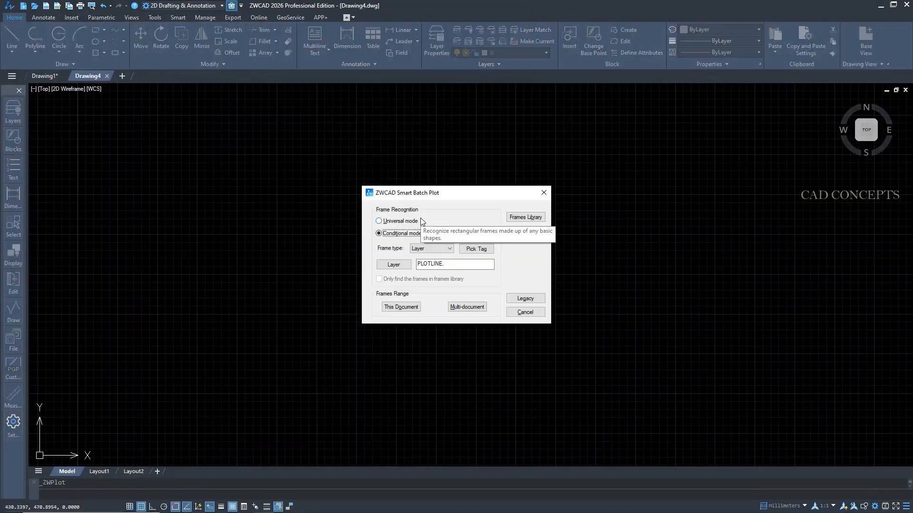
click(468, 307)
click(346, 180)
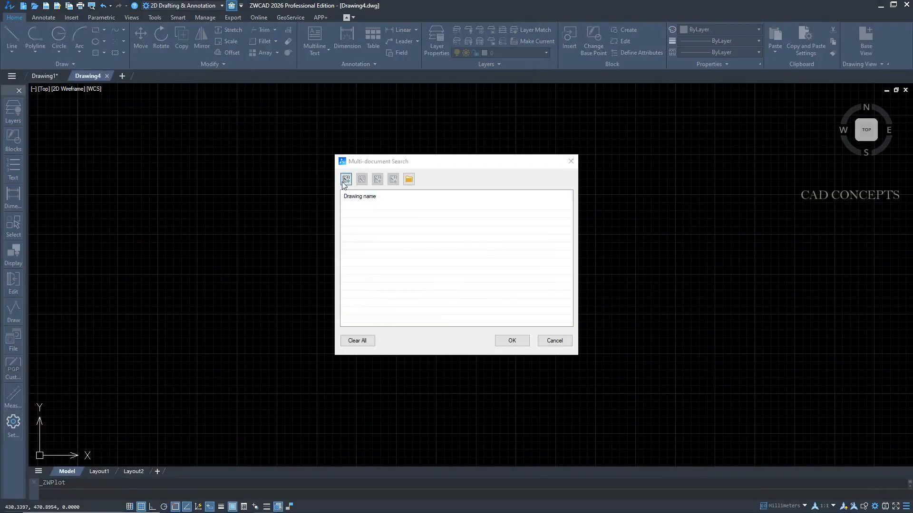
click(417, 256)
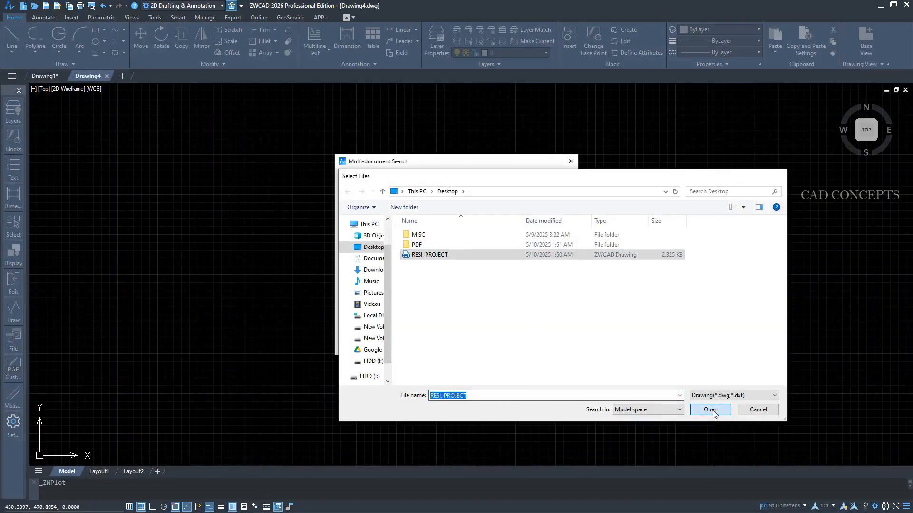
click(710, 409)
click(505, 345)
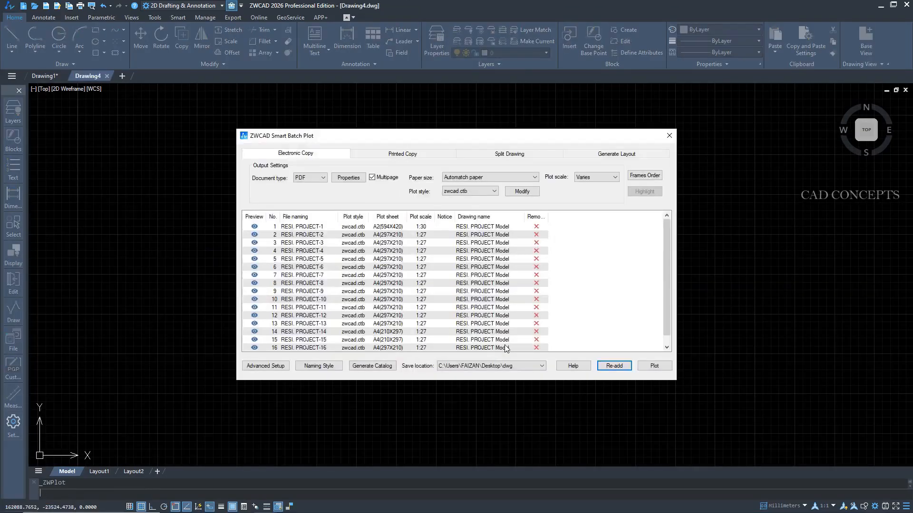
Examine the document types offered for electronic copies and the plot devices offered for printed copies.
click(291, 151)
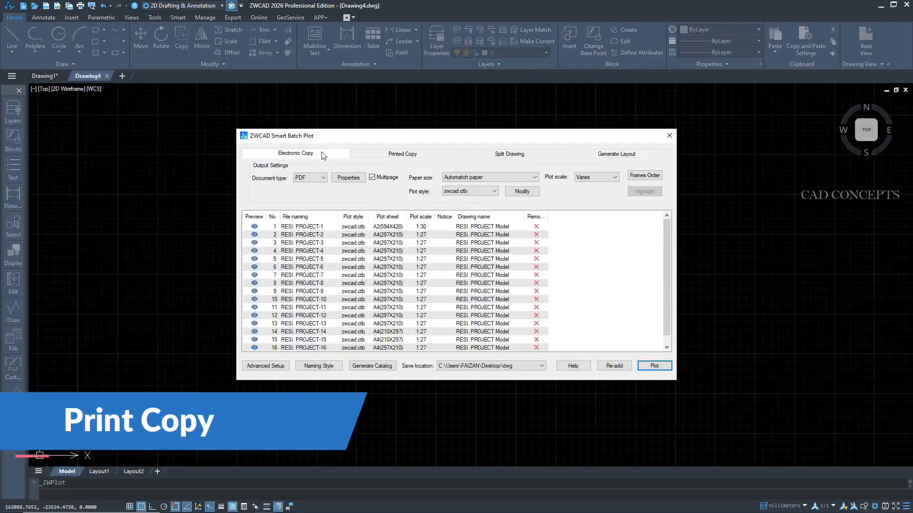
click(300, 178)
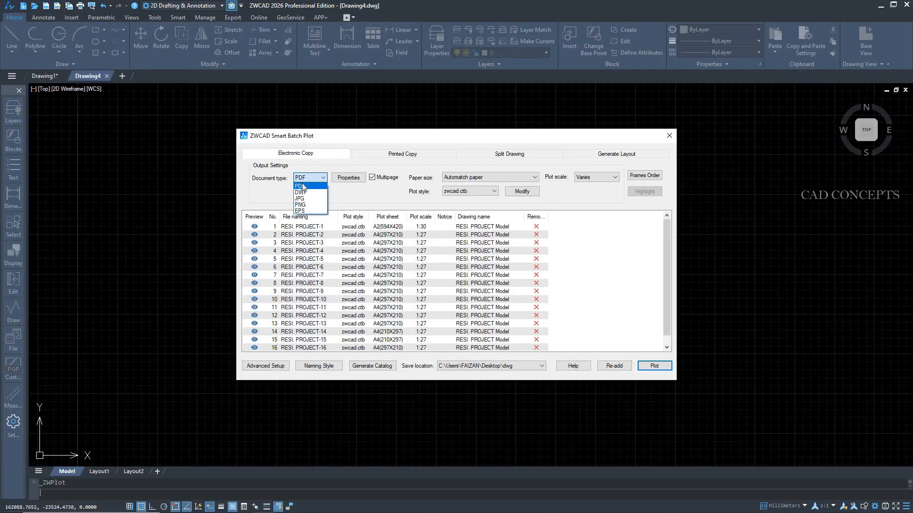
click(345, 202)
click(392, 155)
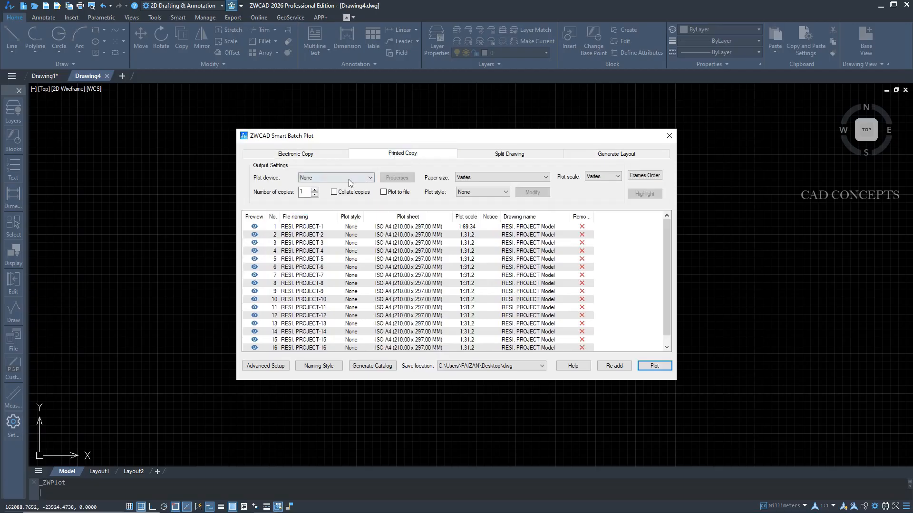
click(349, 178)
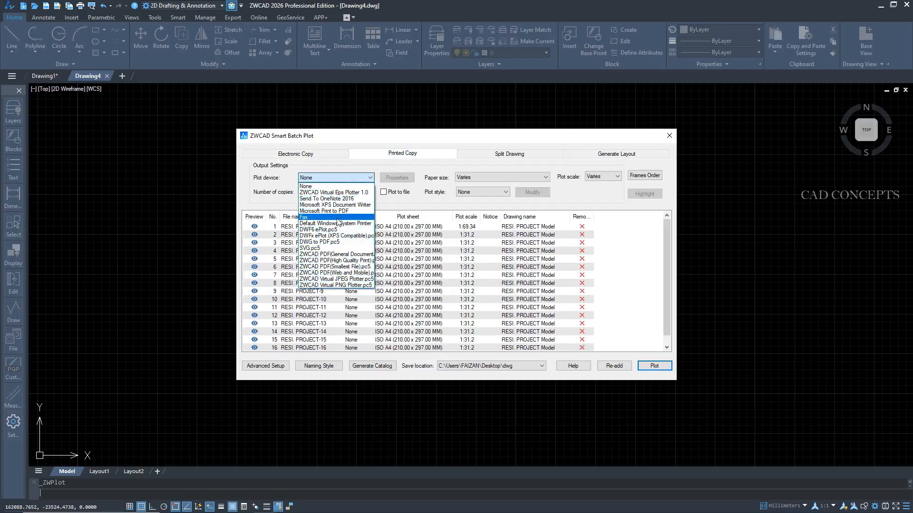
click(407, 158)
Split the framed sheets into separate DWG files, saving them in a new DWG folder on the Desktop.
click(500, 157)
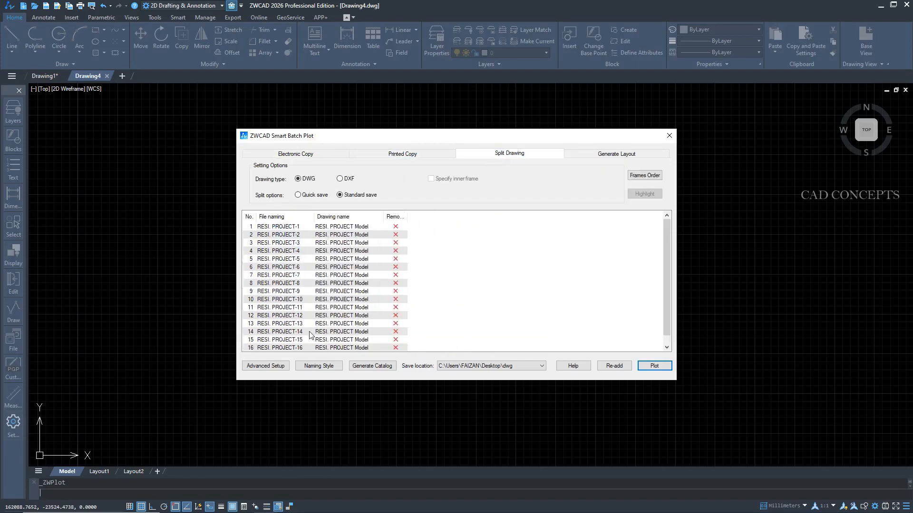
scroll(309, 335, down, 1)
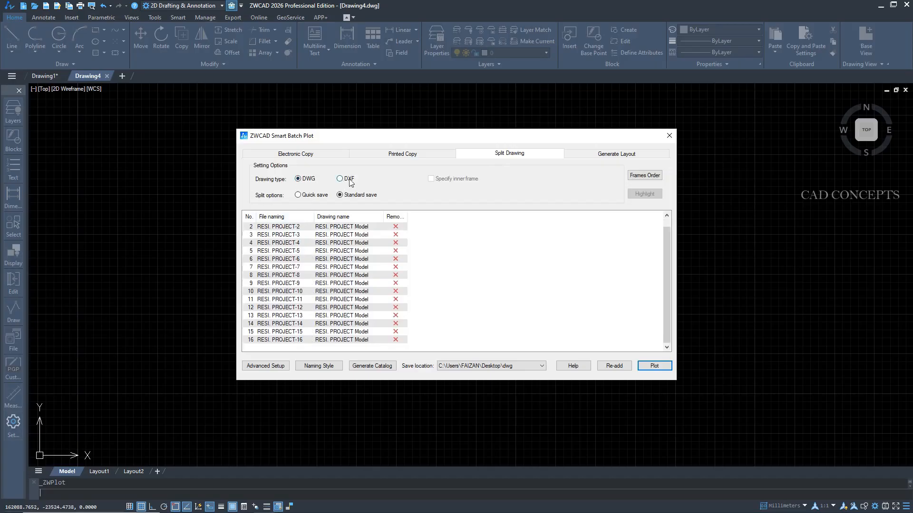
click(497, 364)
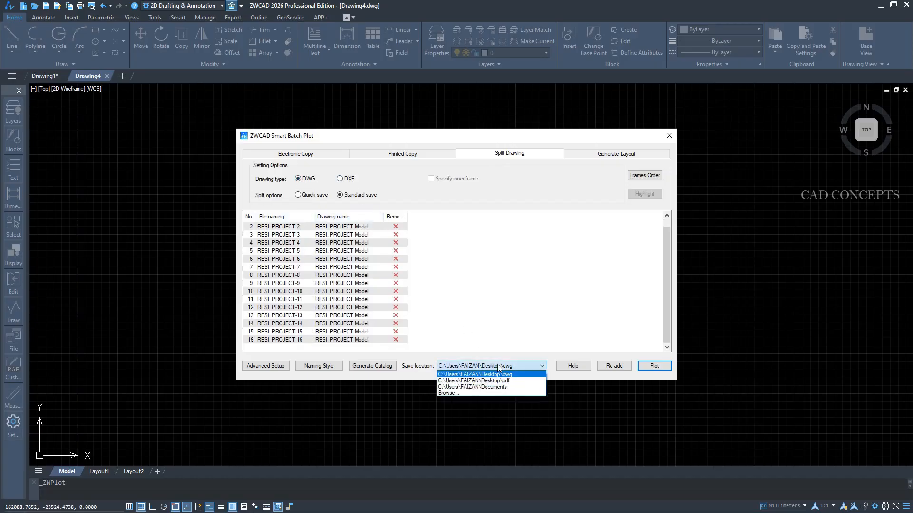
click(453, 390)
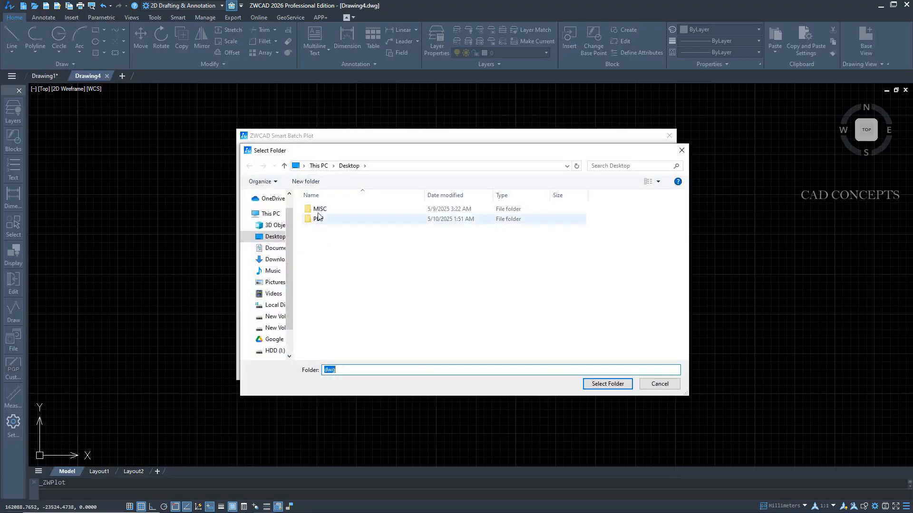
click(306, 182)
text(DWG)
click(326, 272)
double_click(319, 229)
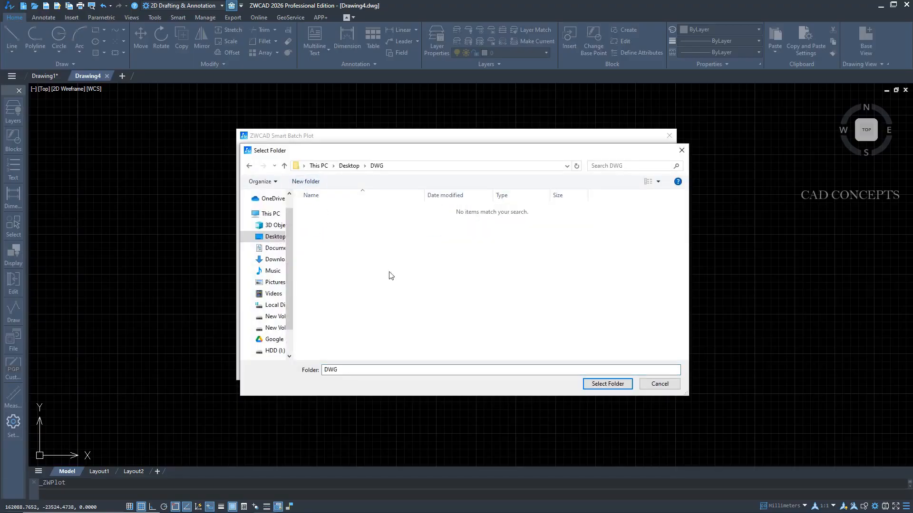
click(594, 385)
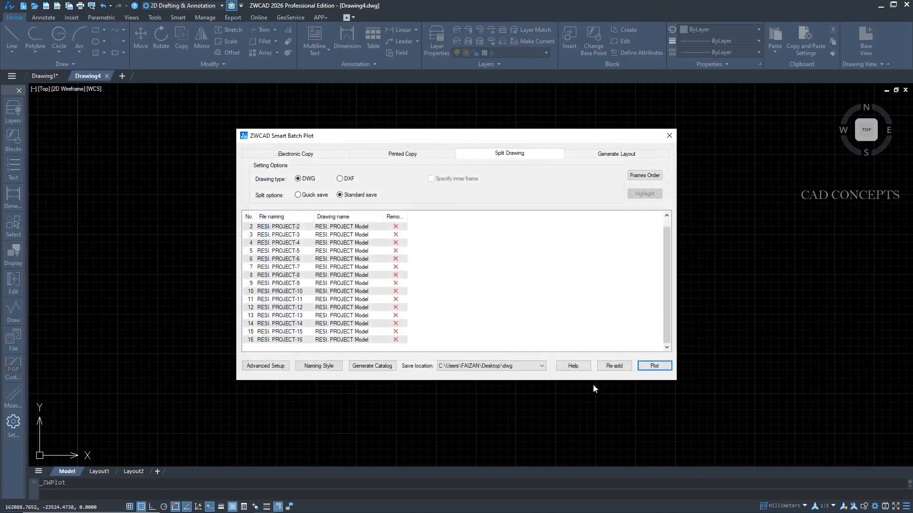
click(655, 366)
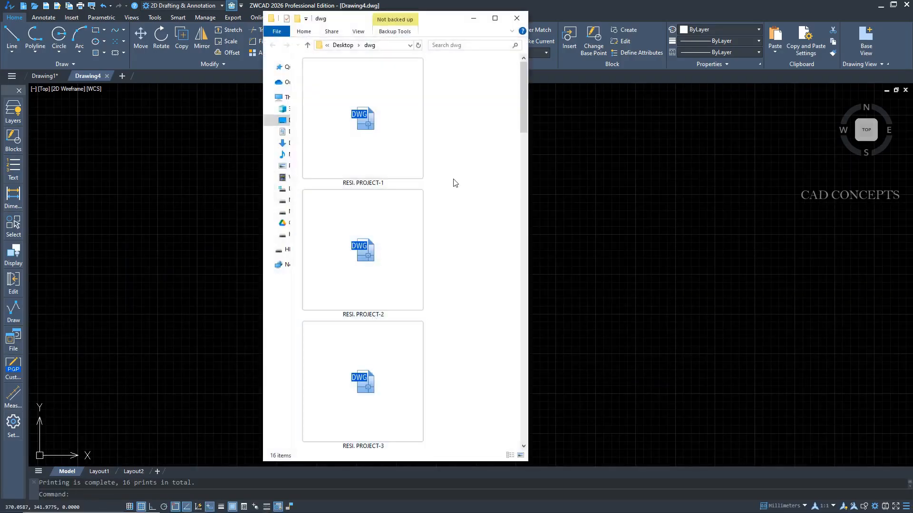
Display the files in the dwg folder as smaller icons.
right_click(455, 183)
mouse_move(490, 182)
click(582, 196)
drag(495, 294, 317, 96)
right_click(318, 96)
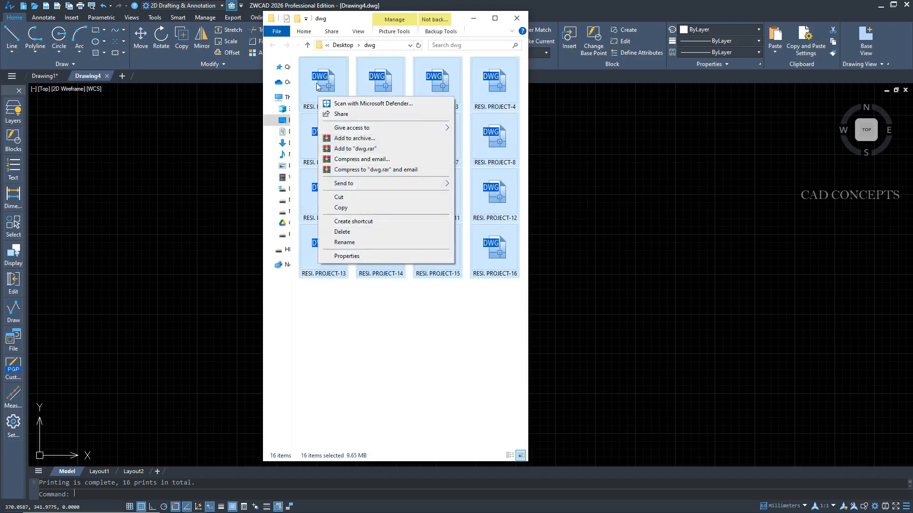
click(487, 95)
click(588, 140)
key(ctrl+v)
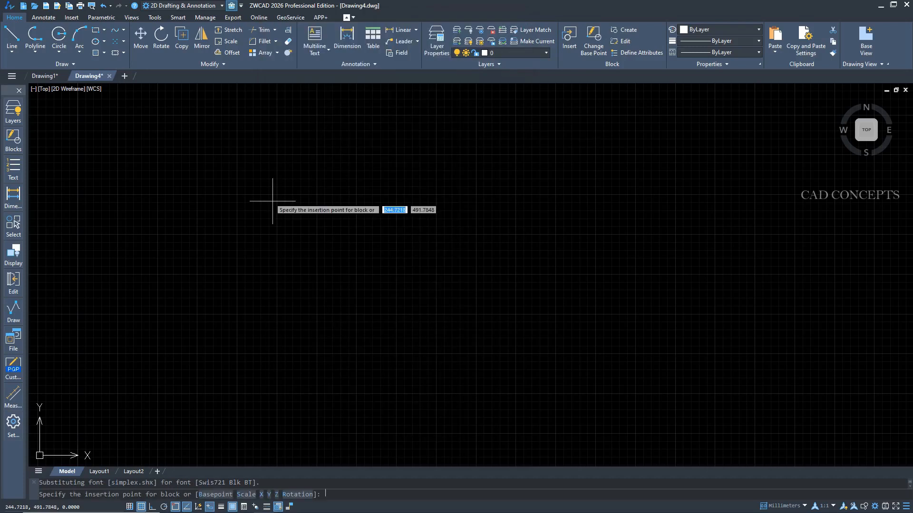
click(265, 205)
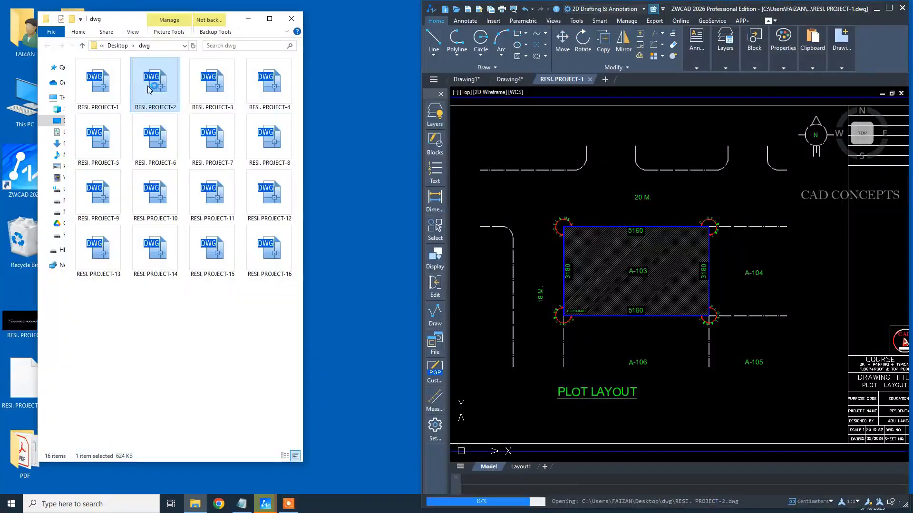
Open RESI. PROJECT-3, 4, 14, 15, 16, 13, 10, 11 and 7 from the dwg folder to check the split sheets.
click(213, 93)
double_click(212, 93)
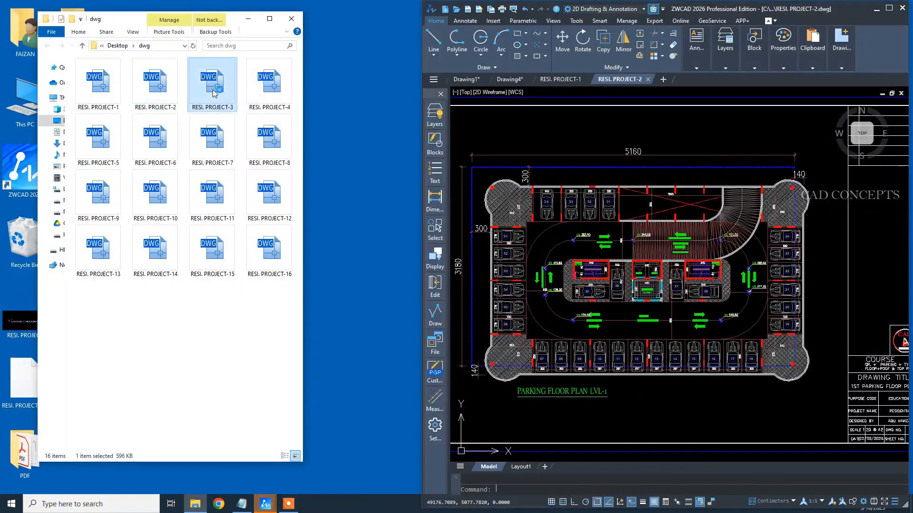
double_click(265, 95)
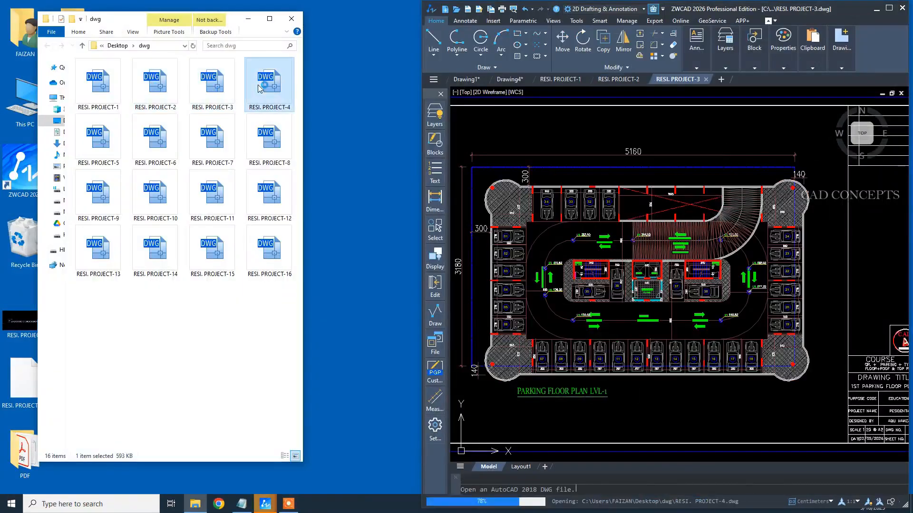
double_click(156, 246)
double_click(193, 257)
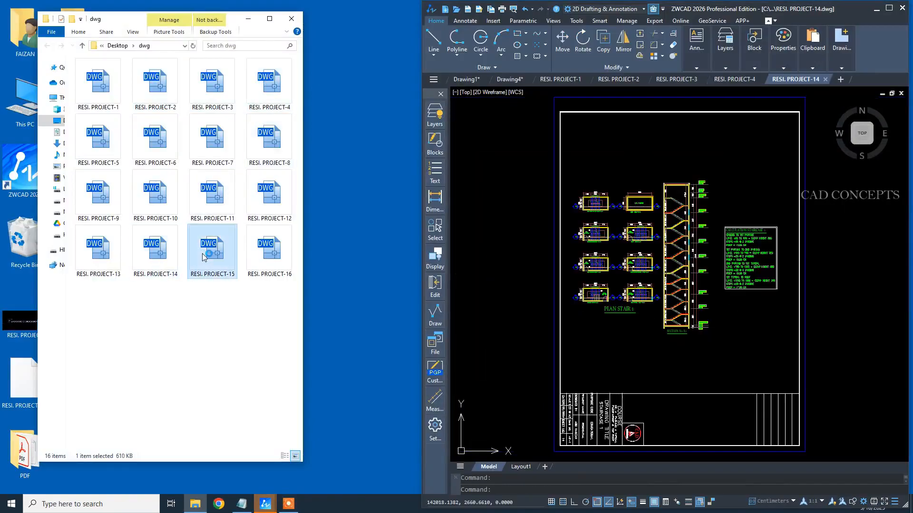
double_click(251, 257)
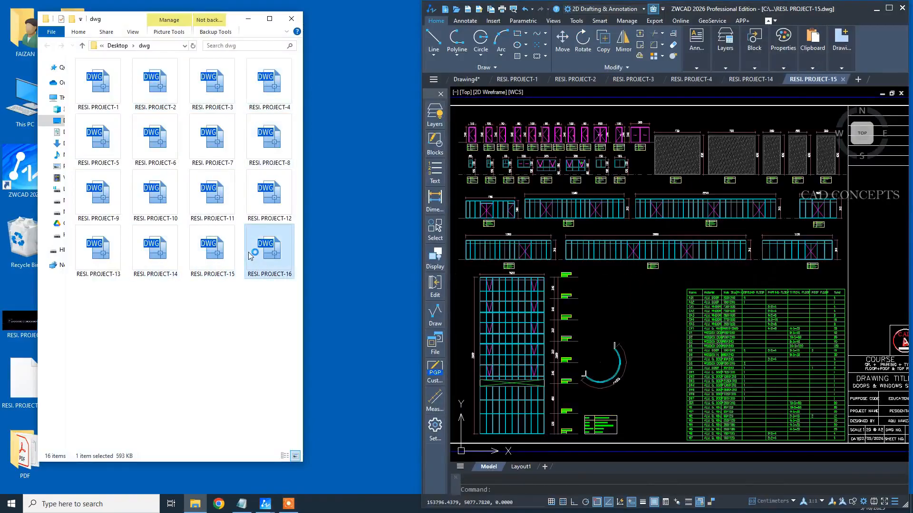
double_click(102, 252)
double_click(158, 196)
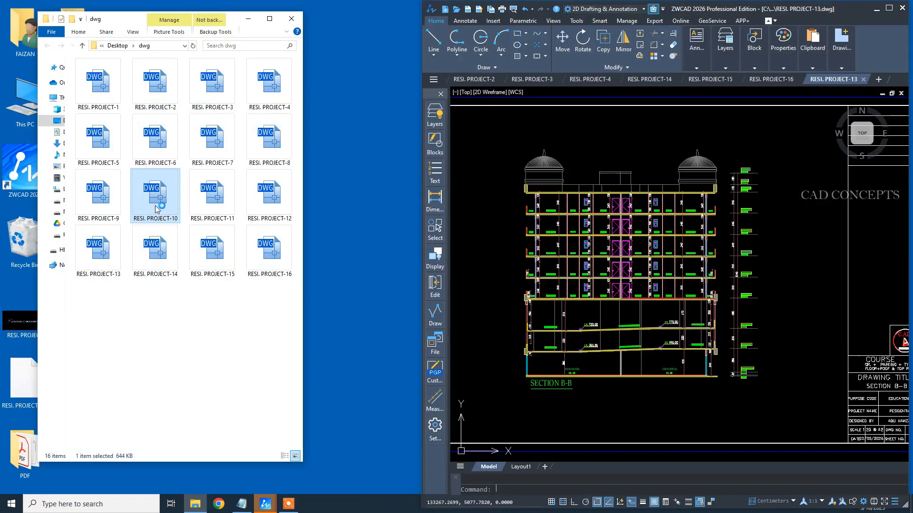
double_click(223, 202)
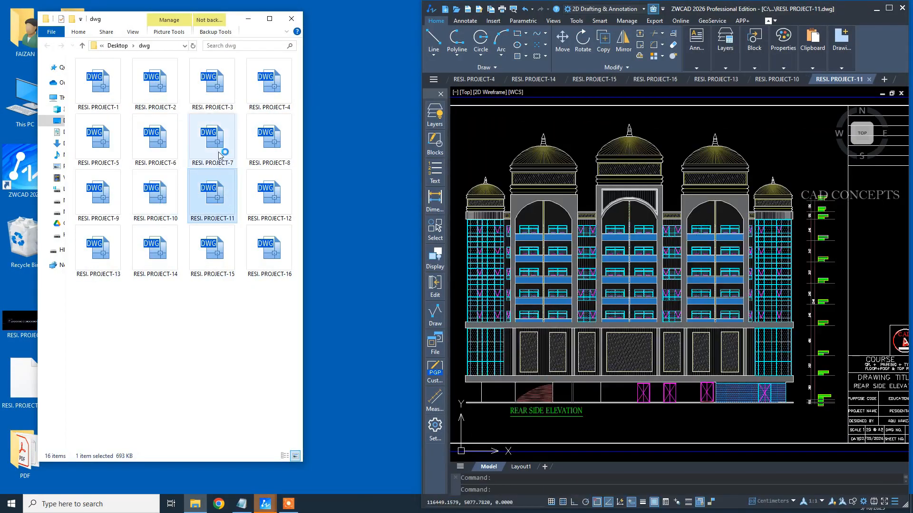
double_click(219, 155)
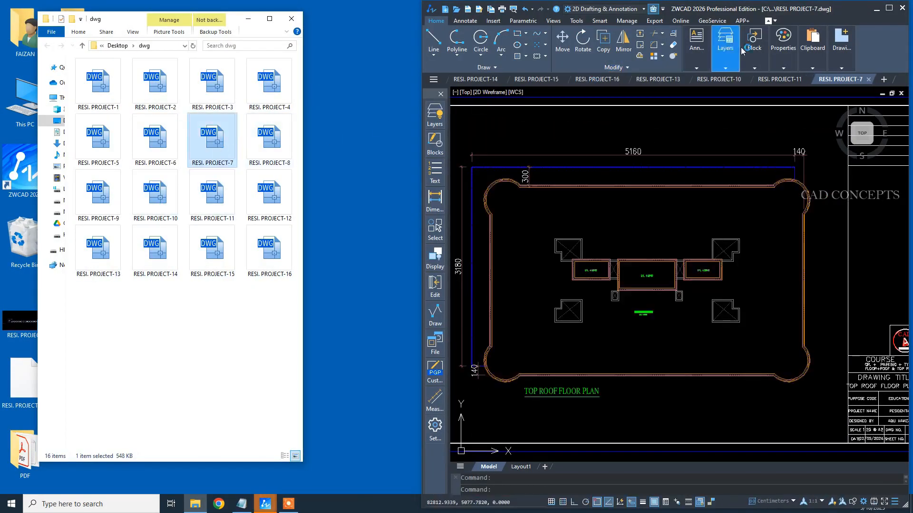
Maximize the CAD window and close all the split RESI. PROJECT drawings and Drawing4 without saving changes.
click(888, 8)
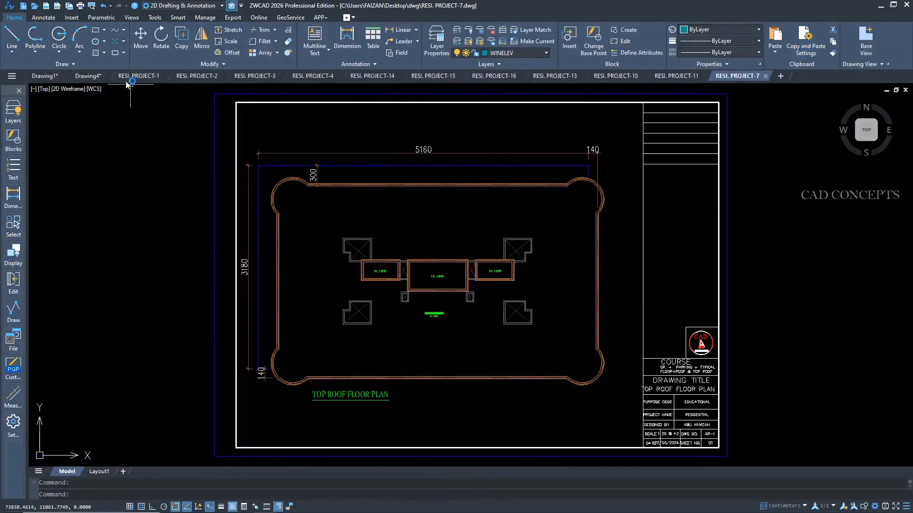
click(167, 76)
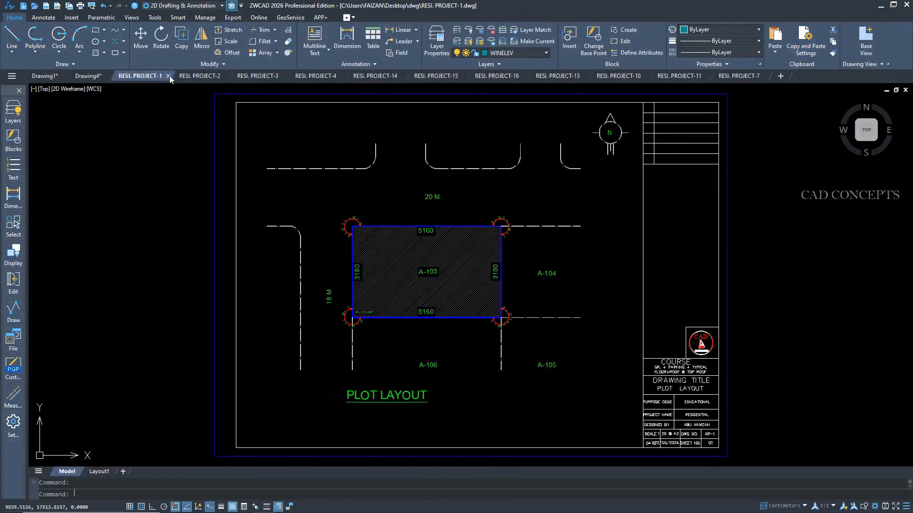
click(169, 76)
click(169, 76)
click(170, 75)
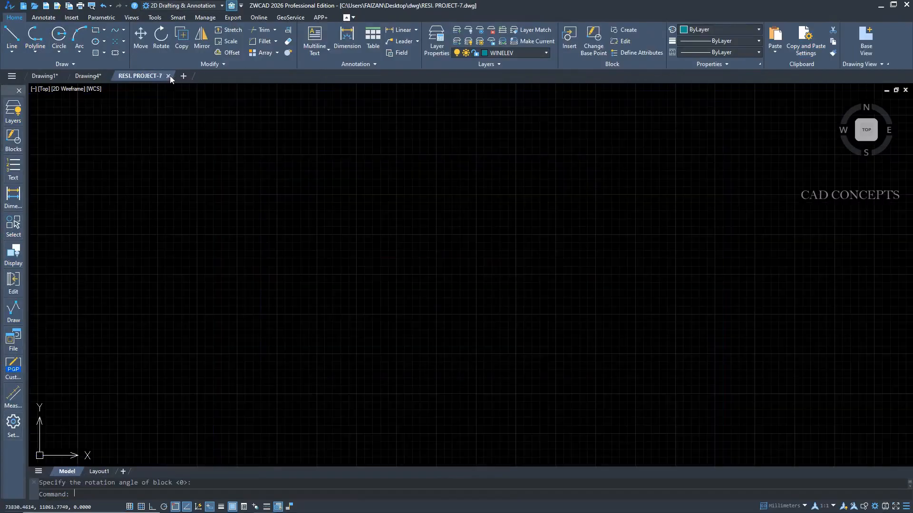
click(169, 76)
click(109, 76)
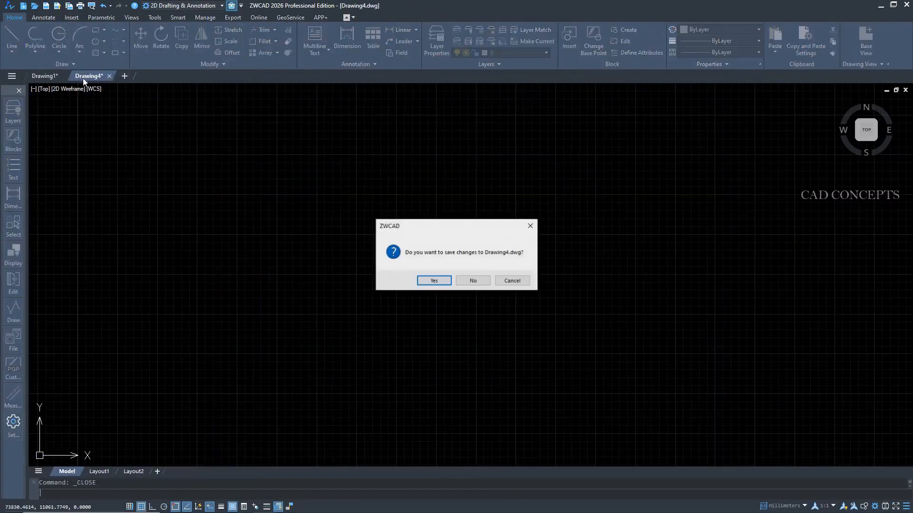
click(470, 282)
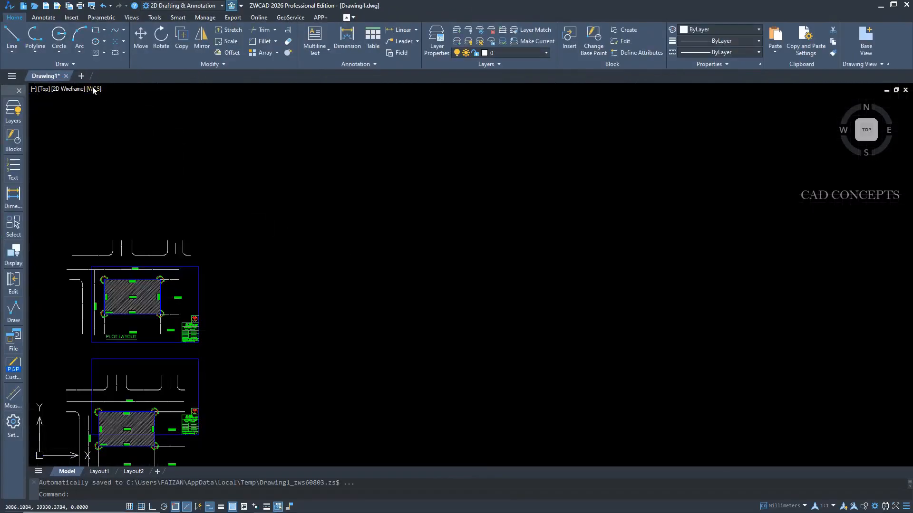
Start Smart Batch Plot in a new drawing and load the PLOTLINE frames of RESI. PROJECT through the multi-document search.
click(82, 76)
text(ap)
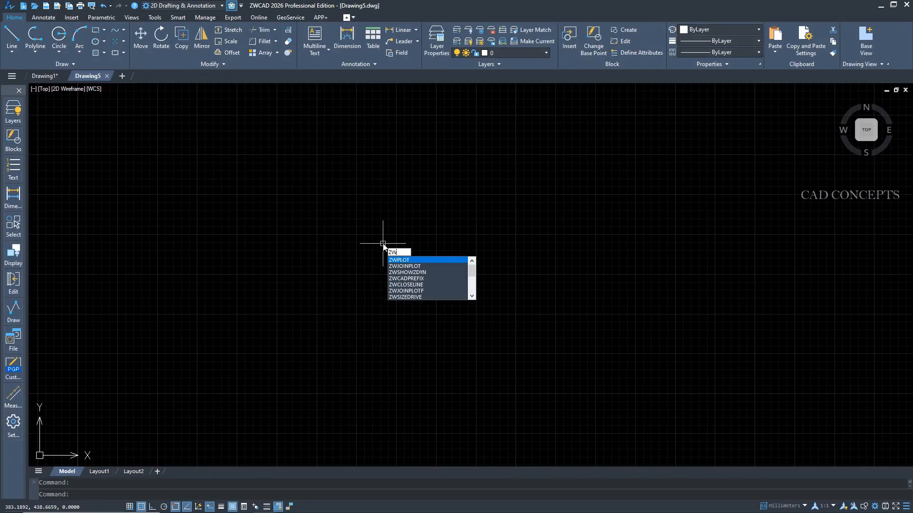
key(Return)
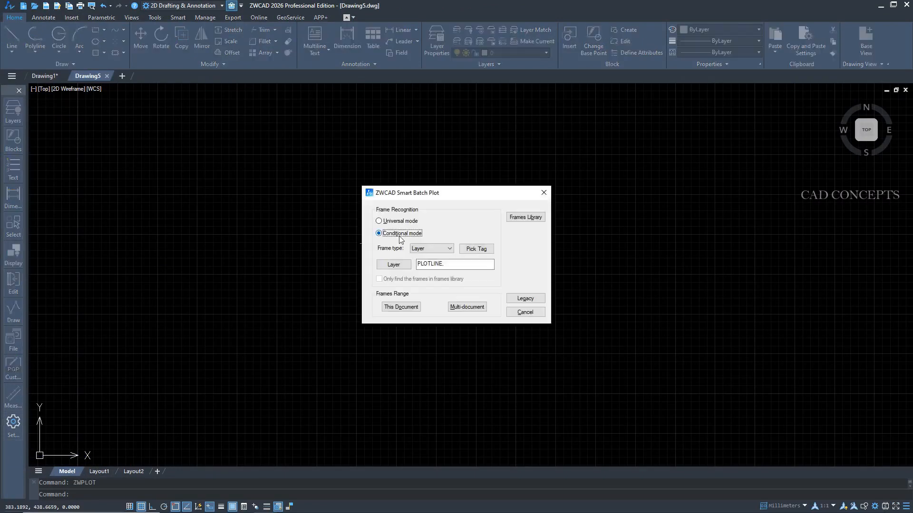
click(467, 306)
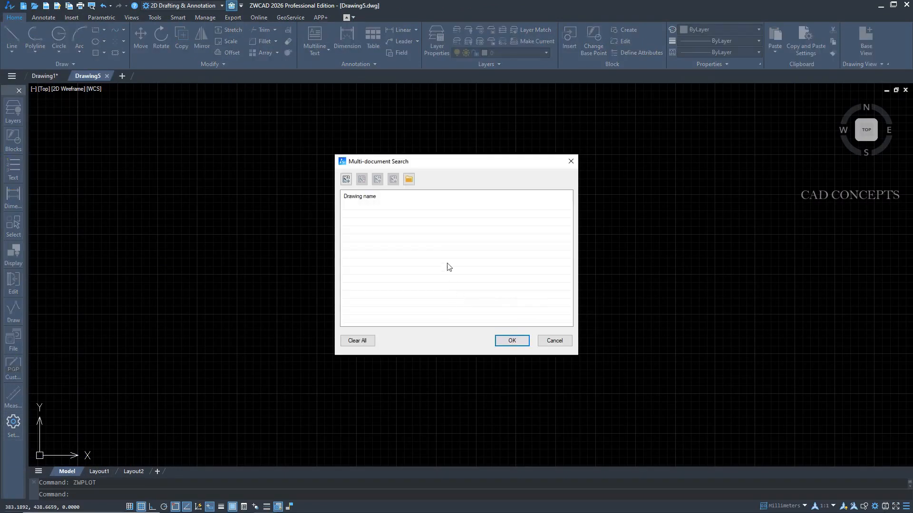
click(346, 179)
click(429, 264)
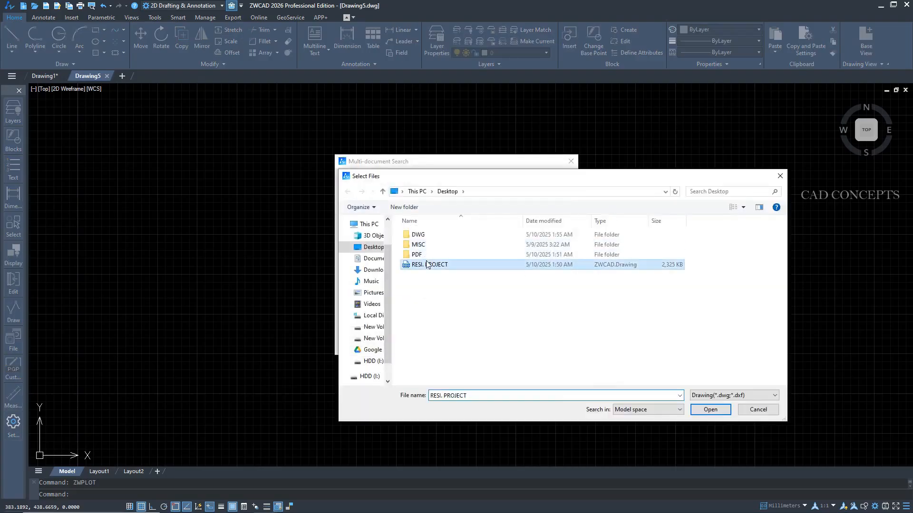
click(710, 409)
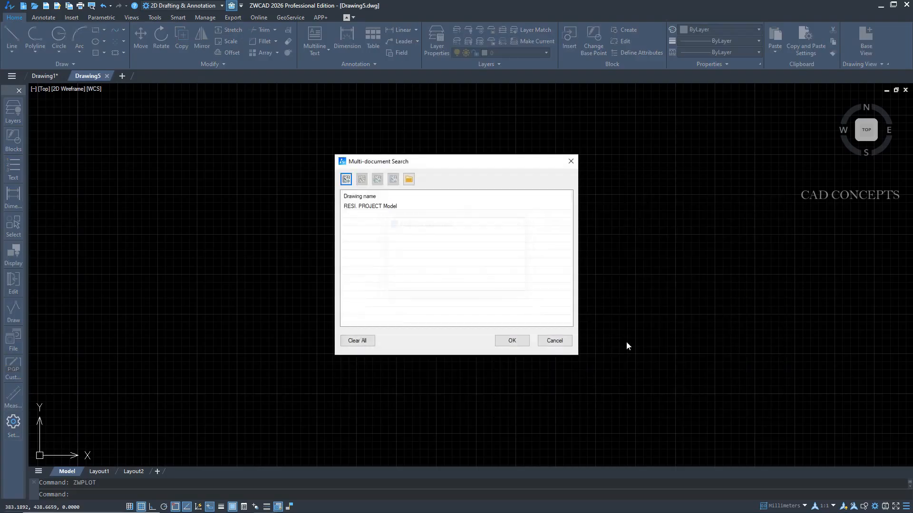
click(513, 340)
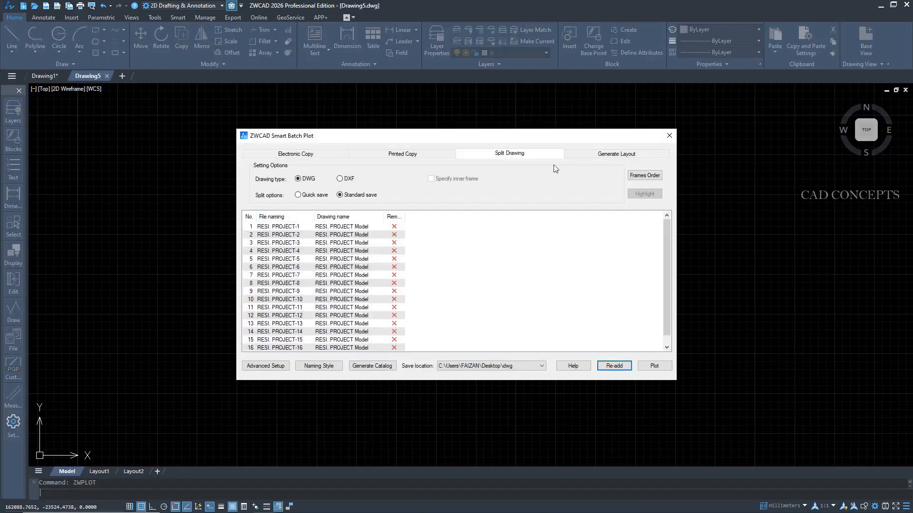
Generate layouts from the RESI. PROJECT frames with the plot style set to zwcad.ctb, after reviewing the available paper sizes.
click(604, 154)
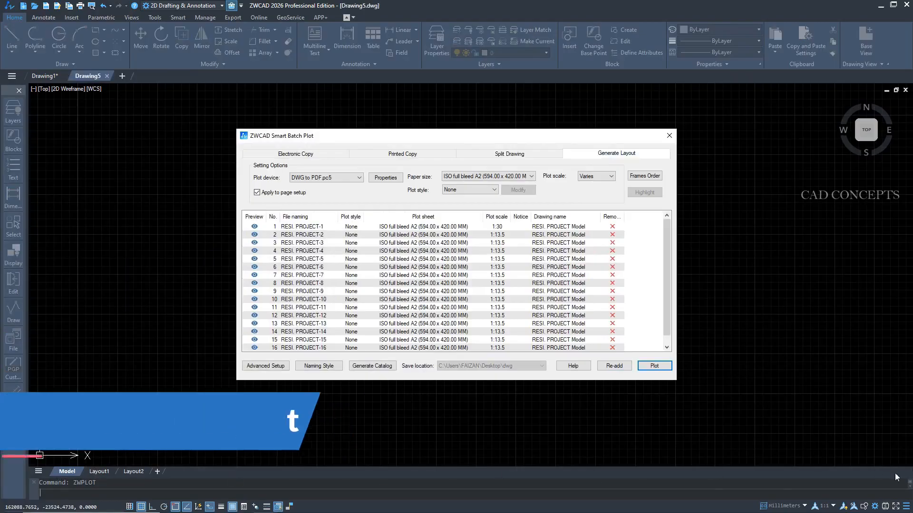
click(482, 178)
scroll(532, 197, up, 3)
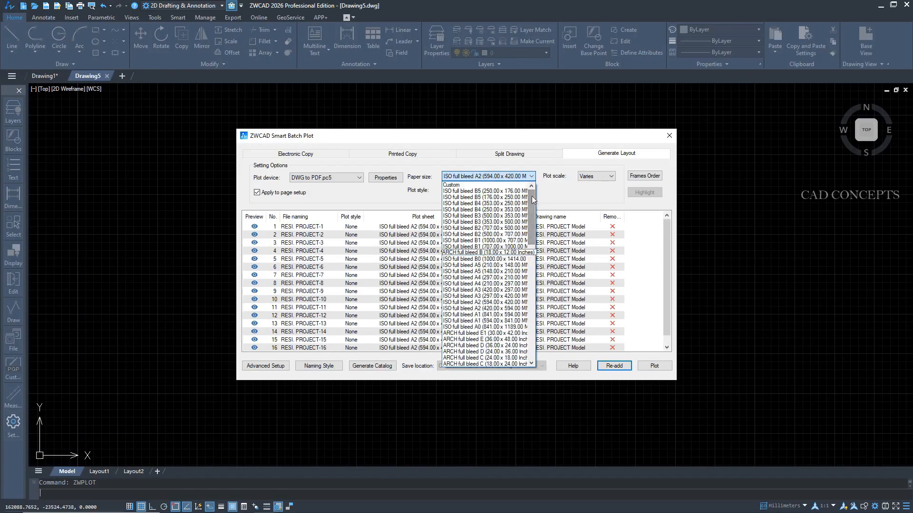
mouse_move(532, 197)
mouse_down()
mouse_move(537, 328)
mouse_move(534, 185)
mouse_up()
click(532, 179)
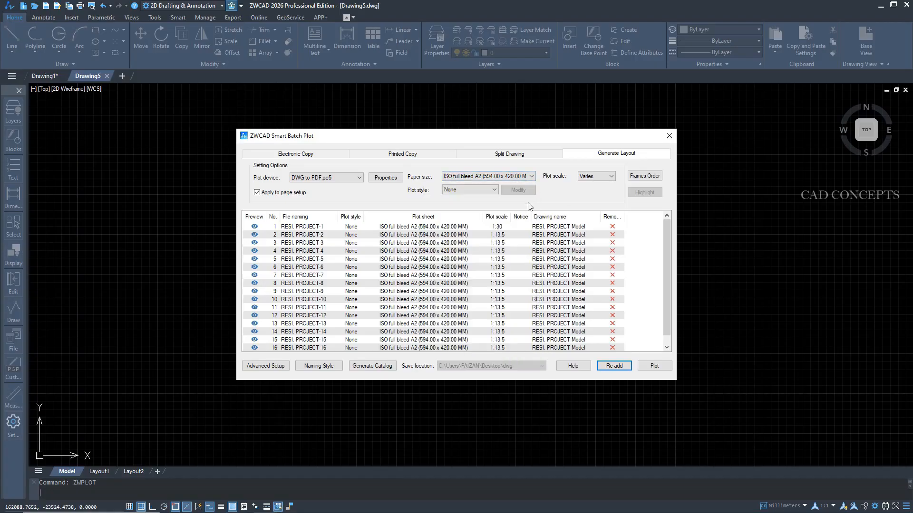
click(474, 191)
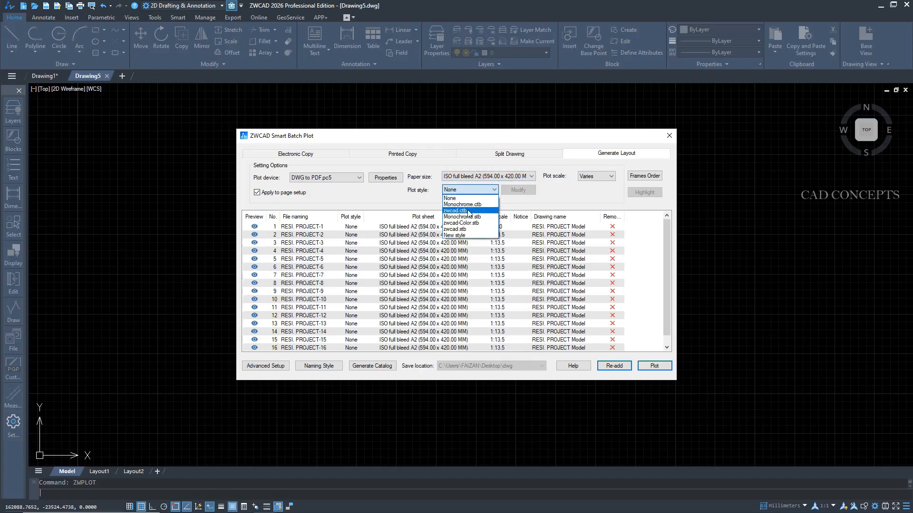
click(470, 214)
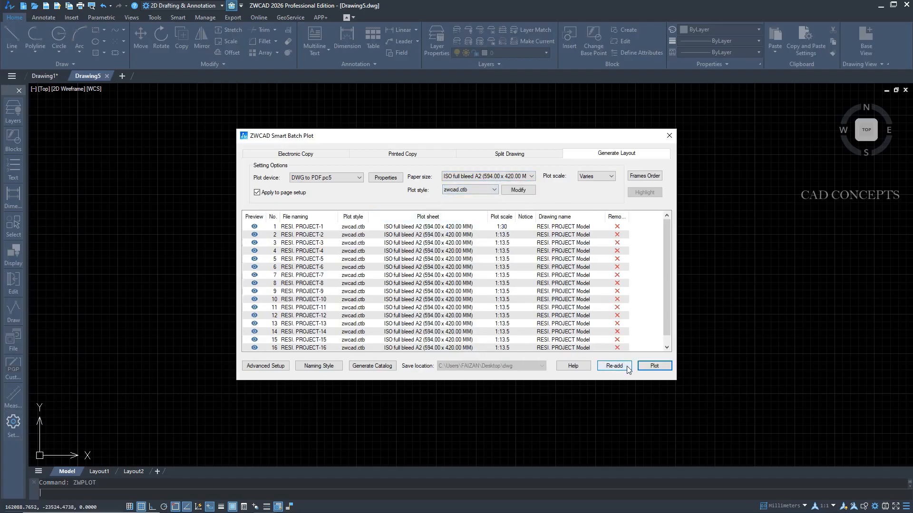
click(654, 366)
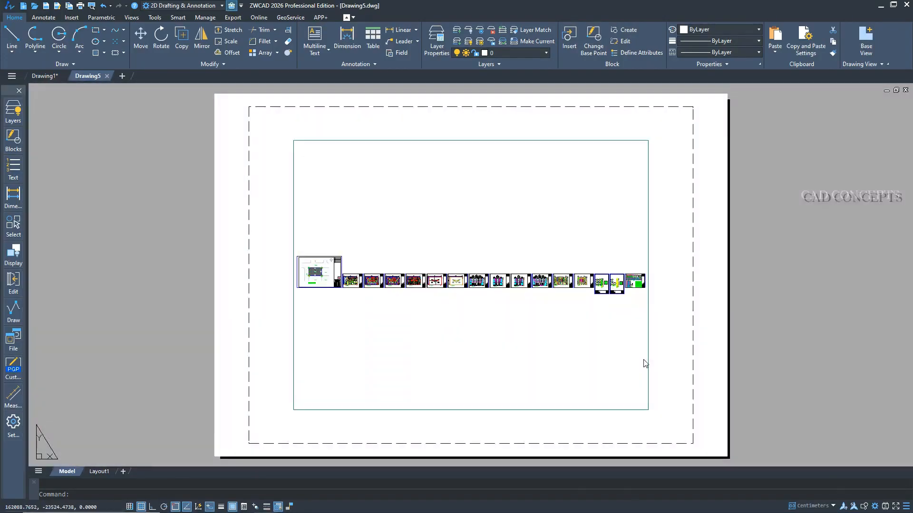
Open the RESI. PROJECT drawing from the Desktop as a read-only copy.
key(ctrl+o)
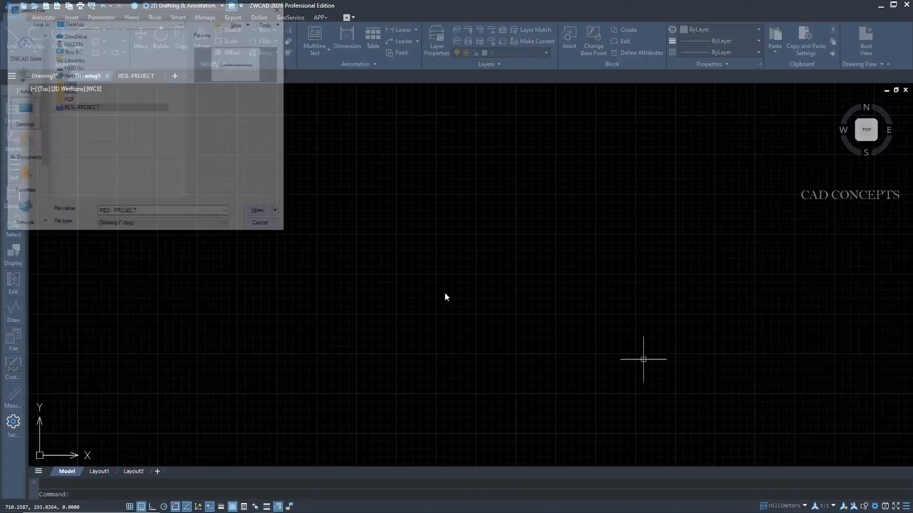
click(256, 215)
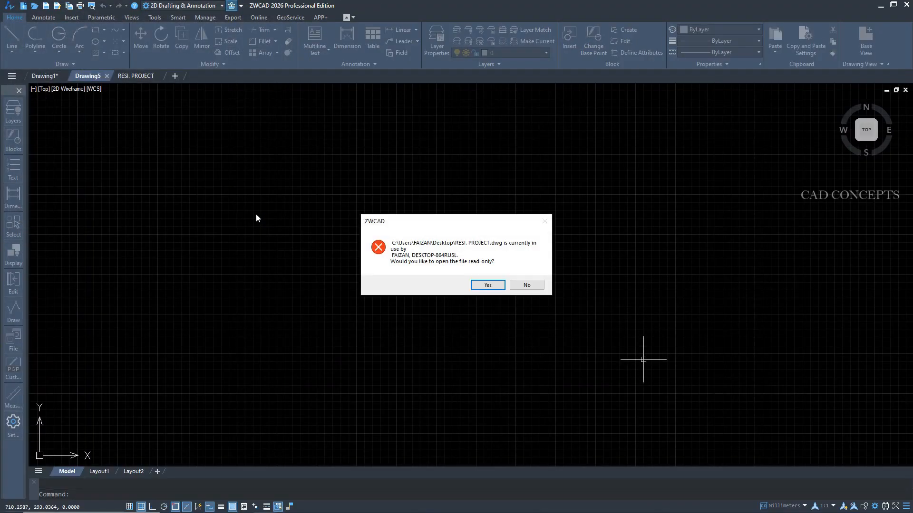
click(502, 285)
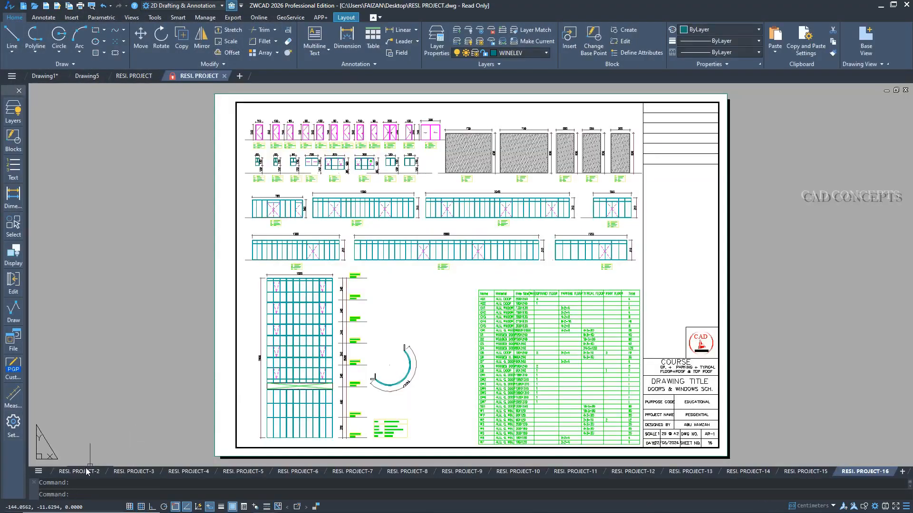
Review the generated layouts in sequence from RESI. PROJECT-2 through RESI. PROJECT-16.
click(79, 472)
click(136, 472)
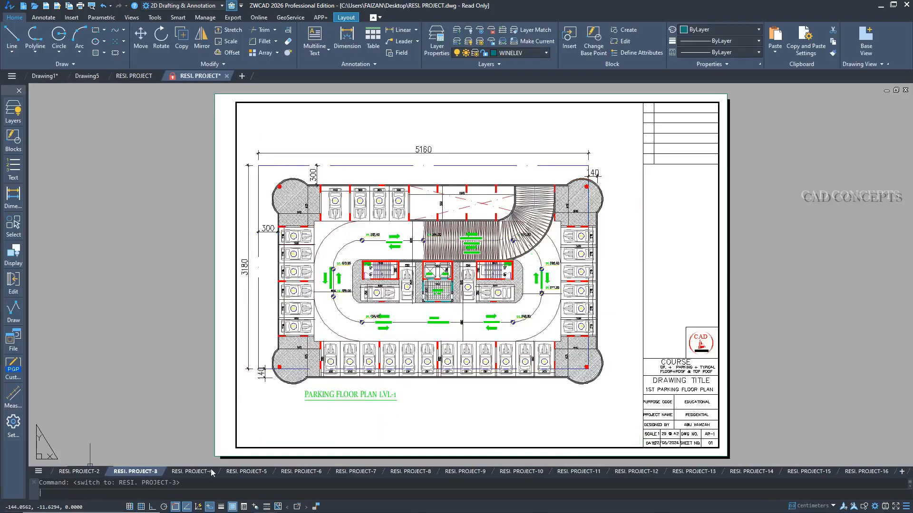
click(191, 471)
click(245, 472)
click(297, 472)
click(358, 471)
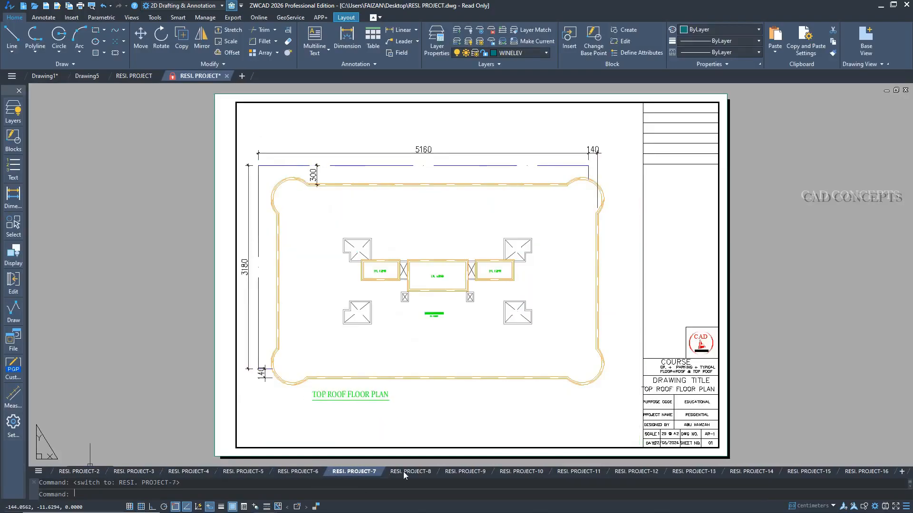
click(409, 471)
click(462, 471)
click(519, 471)
click(575, 472)
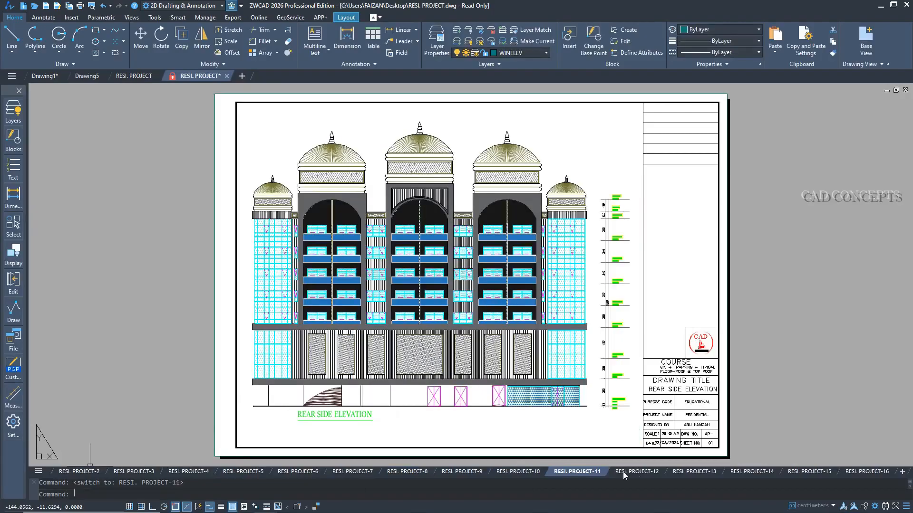
click(632, 472)
click(696, 471)
click(743, 472)
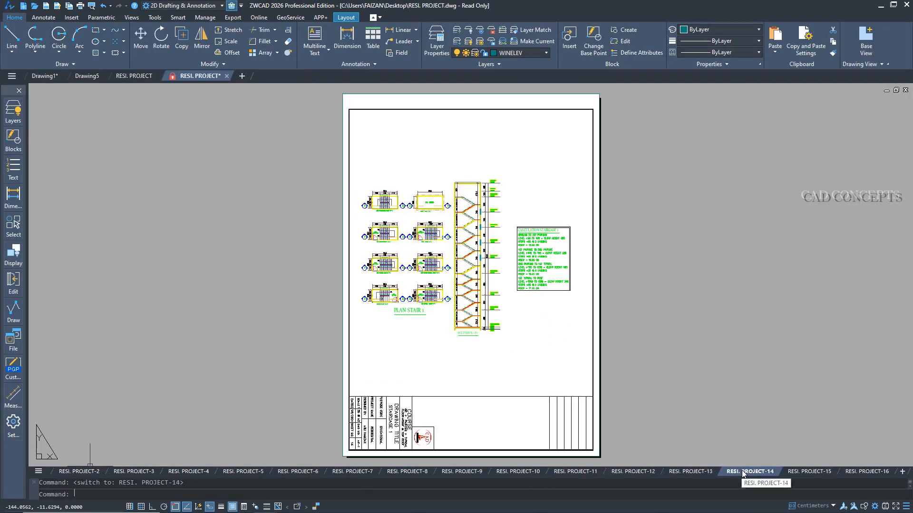
click(704, 471)
click(737, 470)
click(808, 472)
click(854, 473)
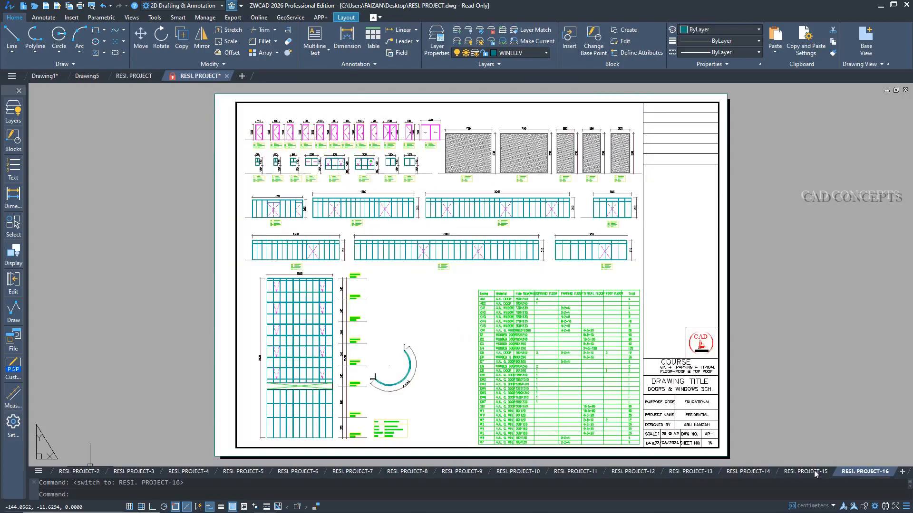
Go back through the generated layouts from RESI. PROJECT-14 down to RESI. PROJECT-2 to recheck the sheets.
click(748, 471)
click(690, 472)
click(633, 472)
click(558, 473)
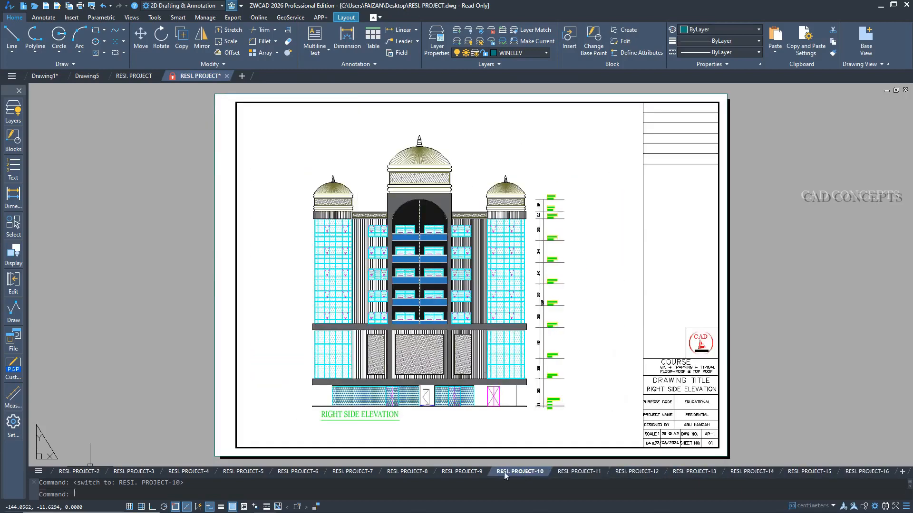
click(504, 472)
click(392, 472)
click(304, 472)
click(189, 472)
click(147, 472)
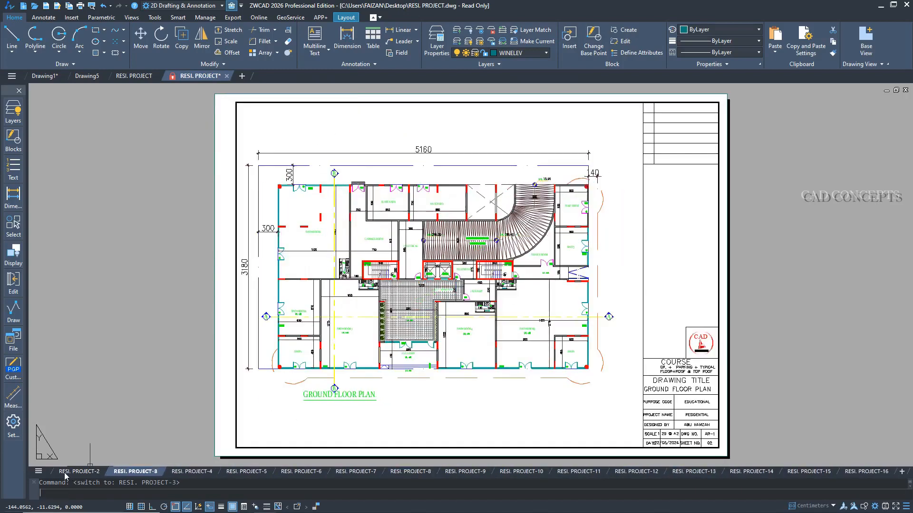
click(81, 473)
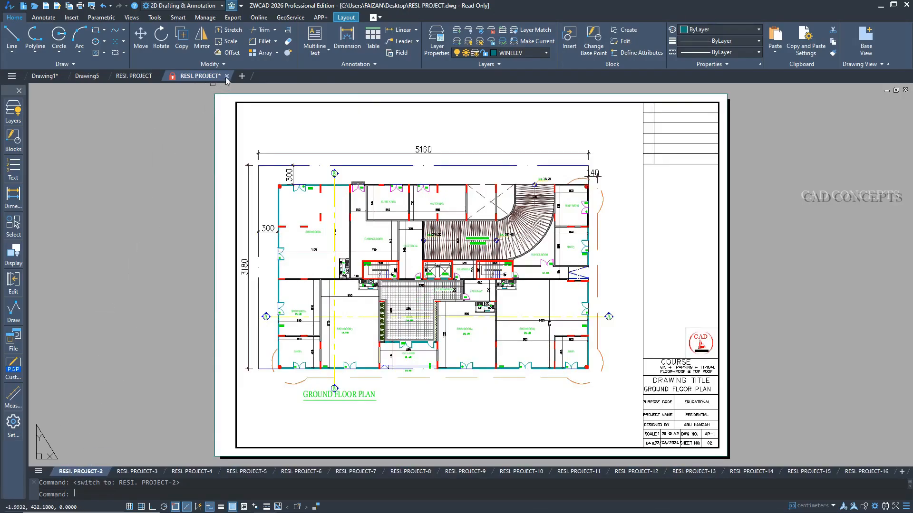
Close the read-only copy and the original RESI. PROJECT drawing without saving changes.
click(227, 76)
click(468, 285)
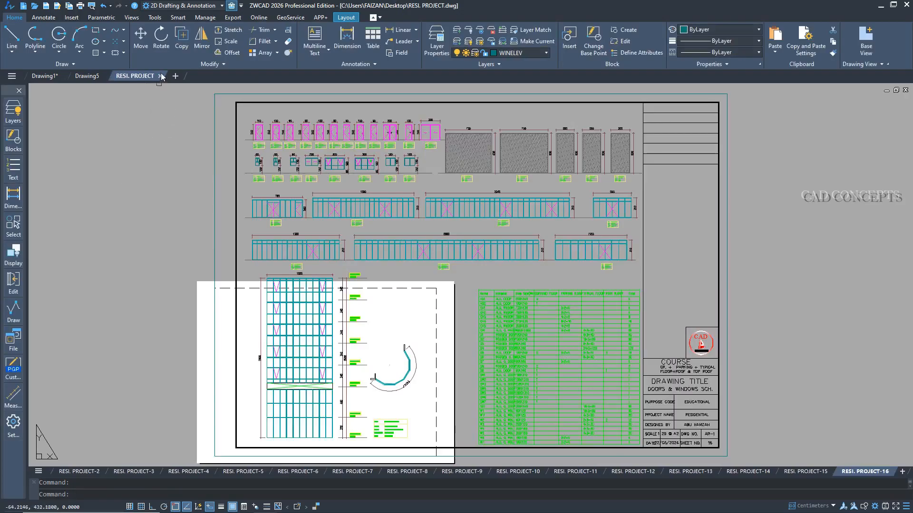
click(160, 76)
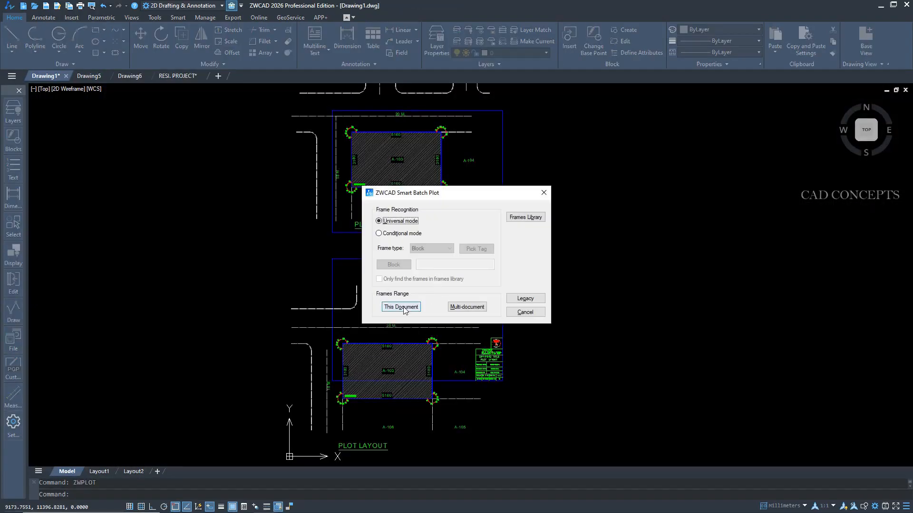
Load the two blue plot layout frames of Drawing1 into Smart Batch Plot using the current document as range.
click(402, 307)
click(502, 177)
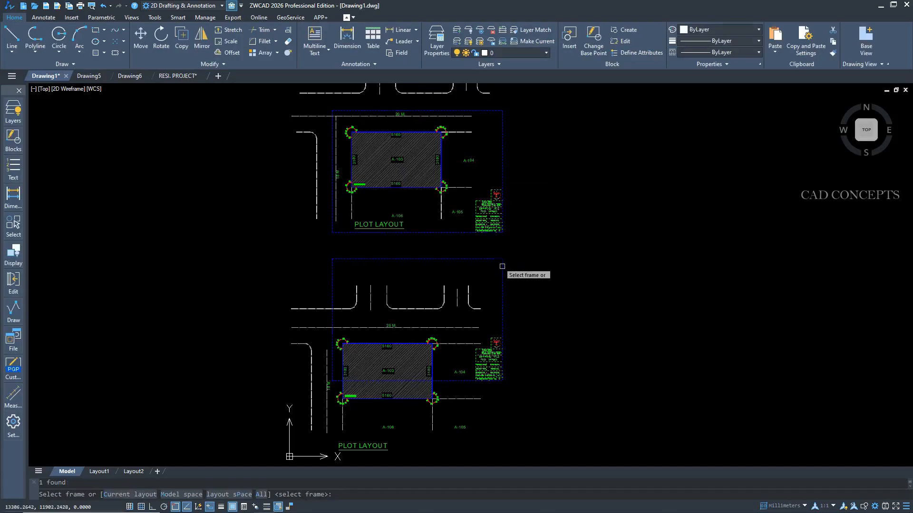
right_click(484, 277)
click(493, 283)
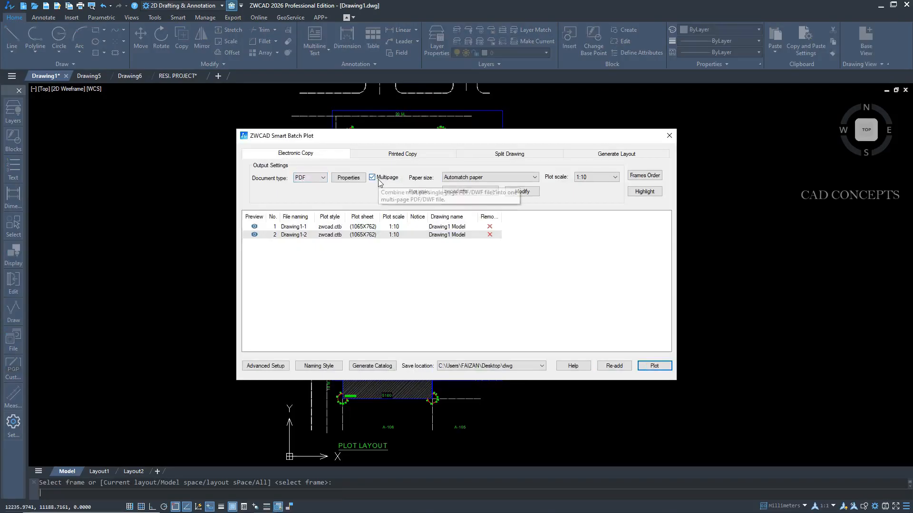
Try to set the batch plot save location to the PDF folder on the Desktop.
click(541, 366)
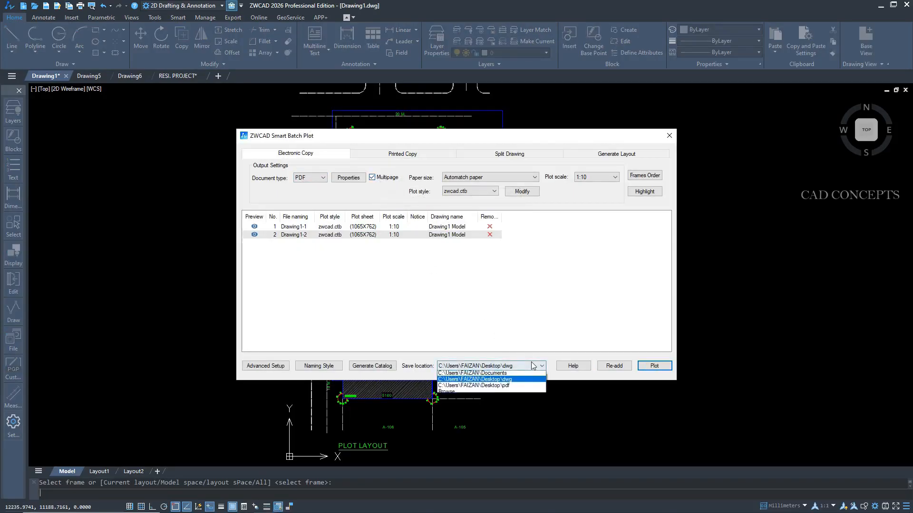
click(450, 395)
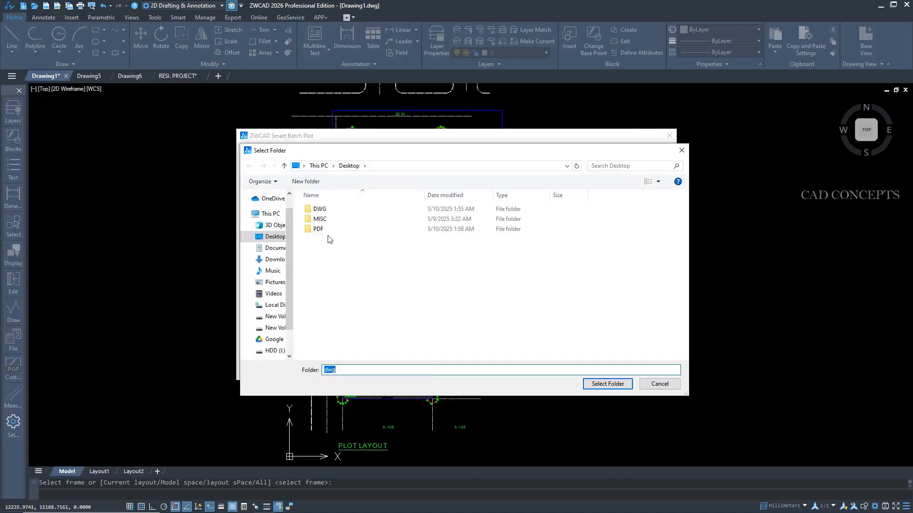
double_click(319, 229)
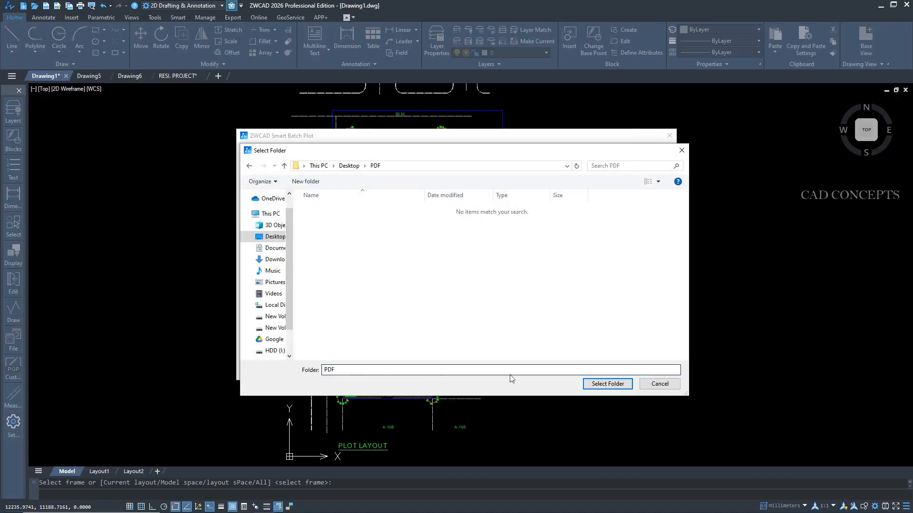
click(607, 384)
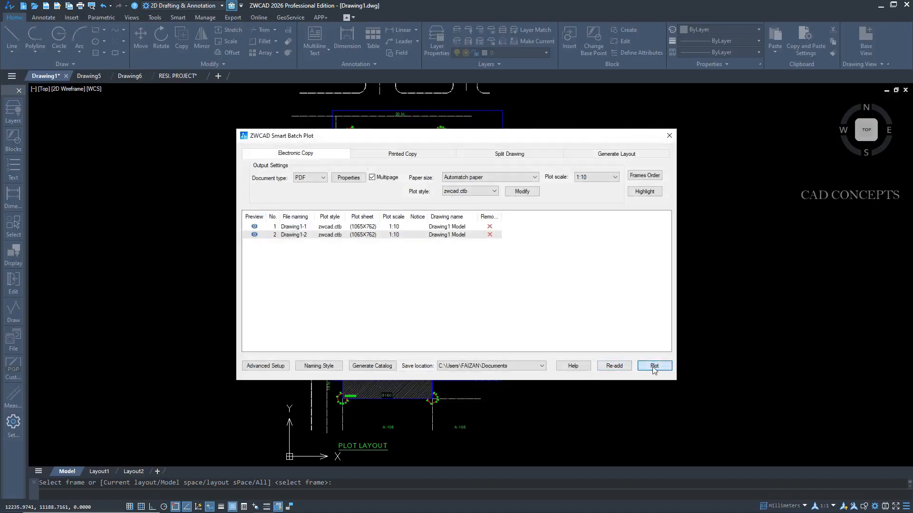
Plot both frames to a multipage PDF named CLIP in the PDF folder on the Desktop.
click(654, 367)
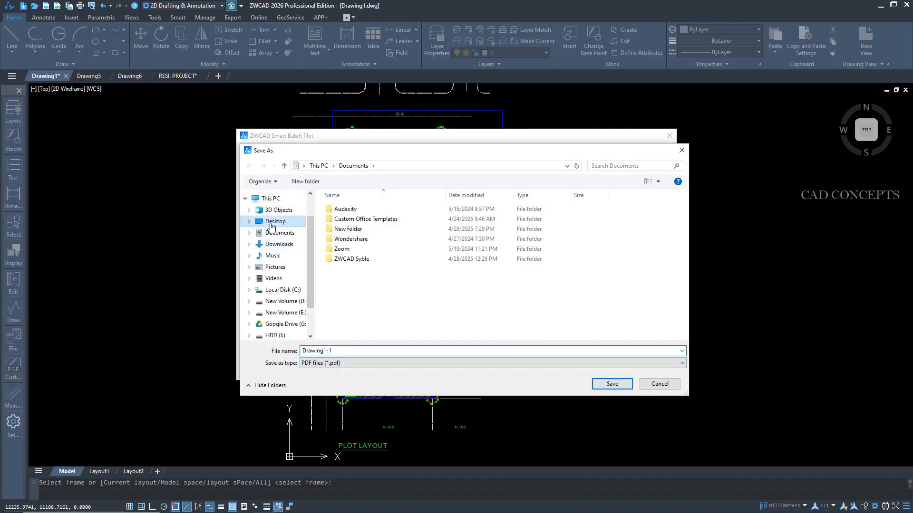
click(271, 221)
double_click(343, 229)
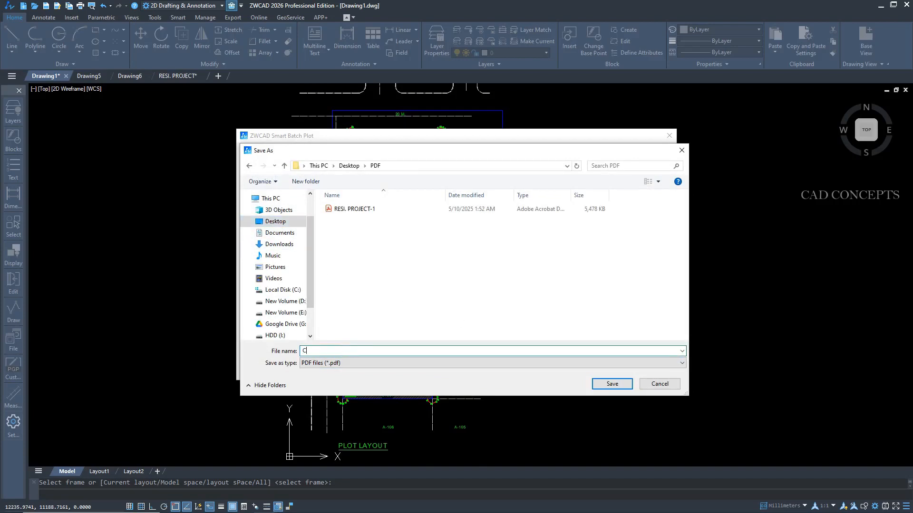
text(CLIP)
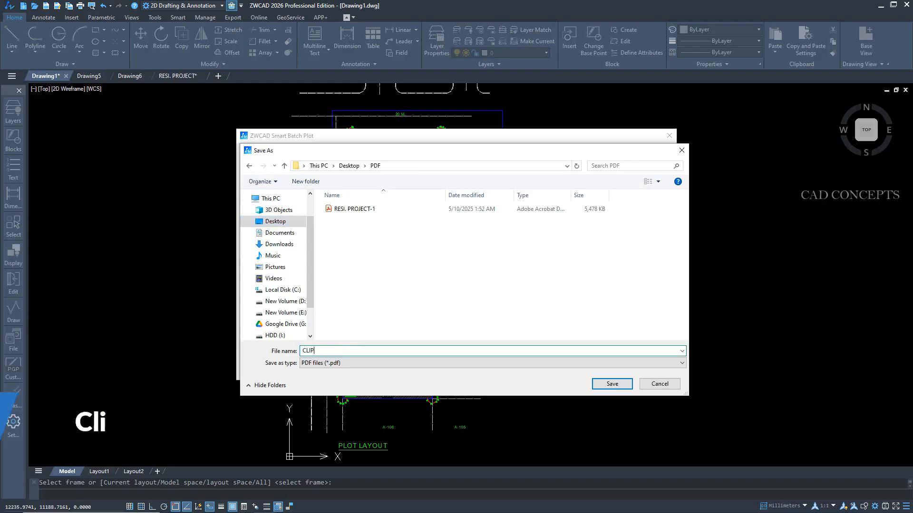
click(612, 383)
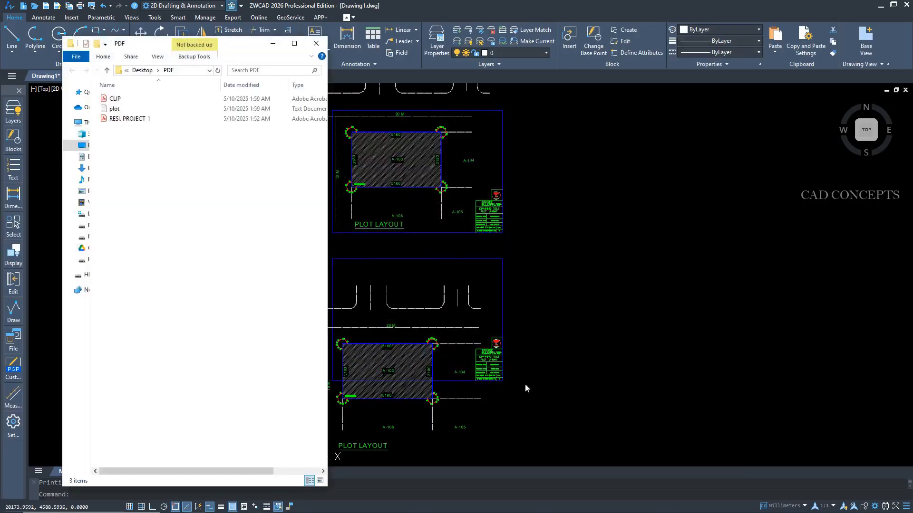
Open the CLIP PDF, check its two plotted pages, and close the viewer and the PDF folder window.
double_click(114, 98)
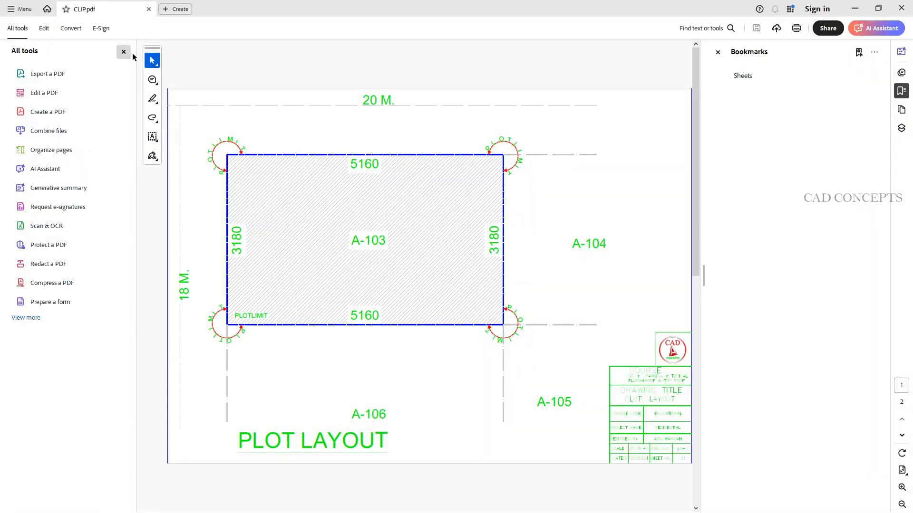
click(718, 52)
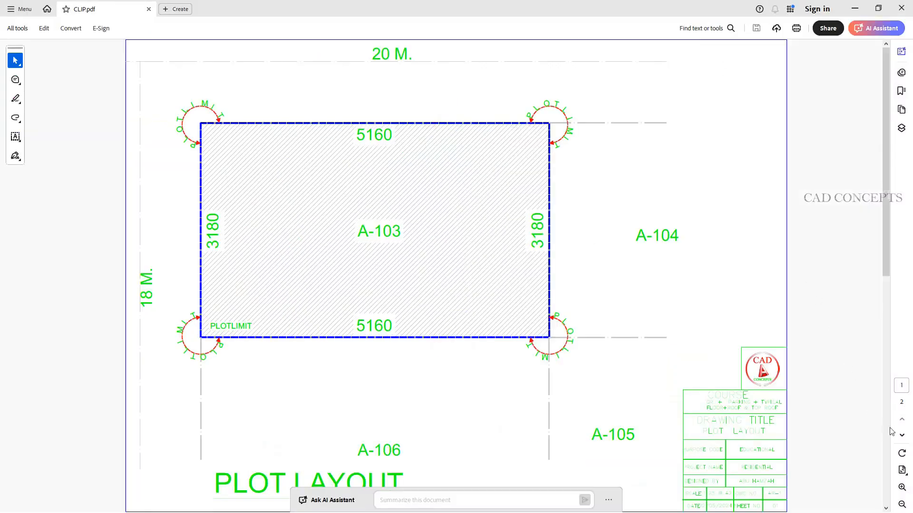
click(901, 438)
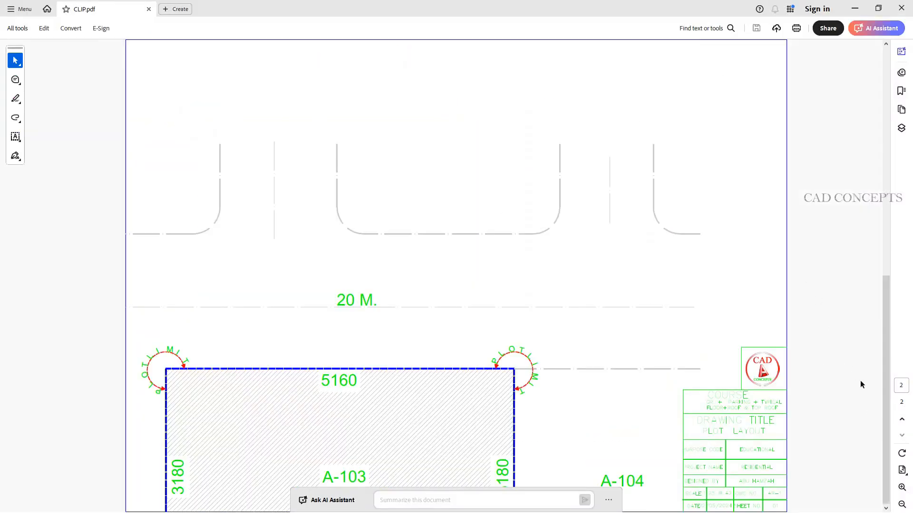
click(902, 418)
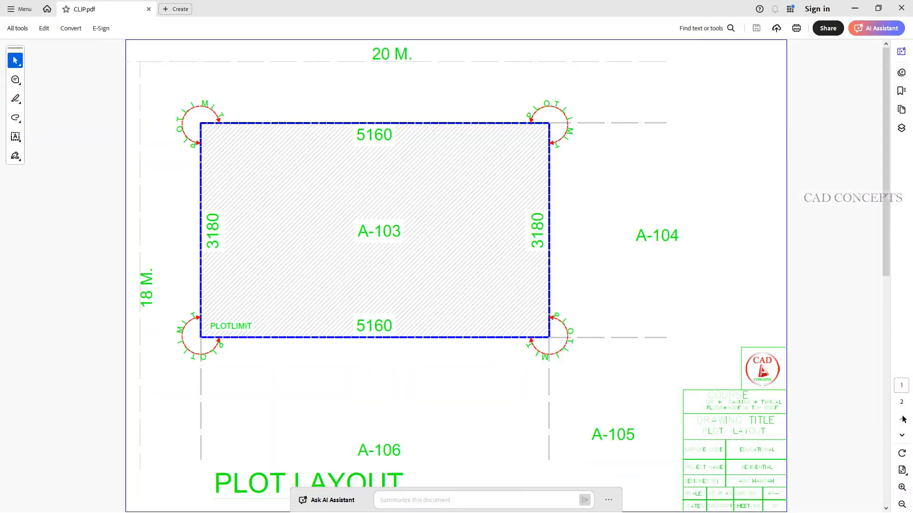
click(902, 8)
click(315, 44)
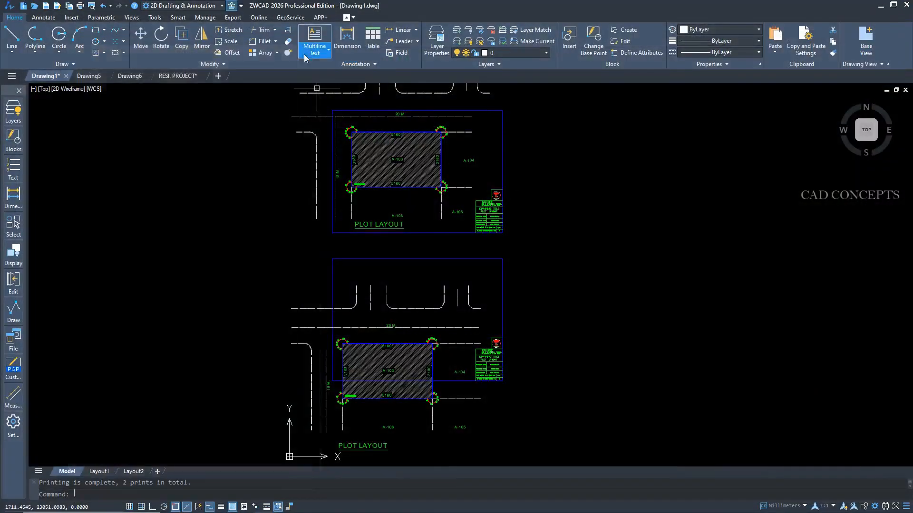
Switch to the RESI. PROJECT drawing, view the Smart Batch Plot frame options there and close the dialog.
scroll(406, 165, up, 2)
middle_drag(407, 165, 406, 162)
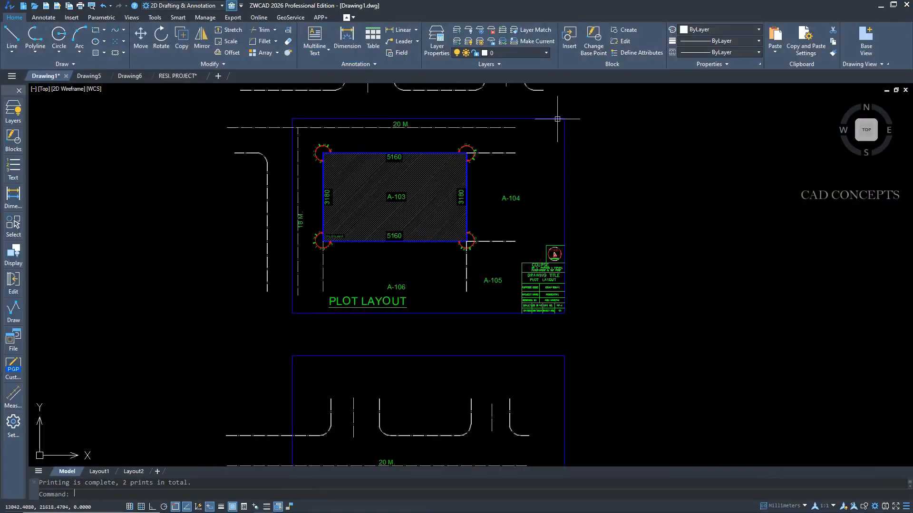
click(177, 73)
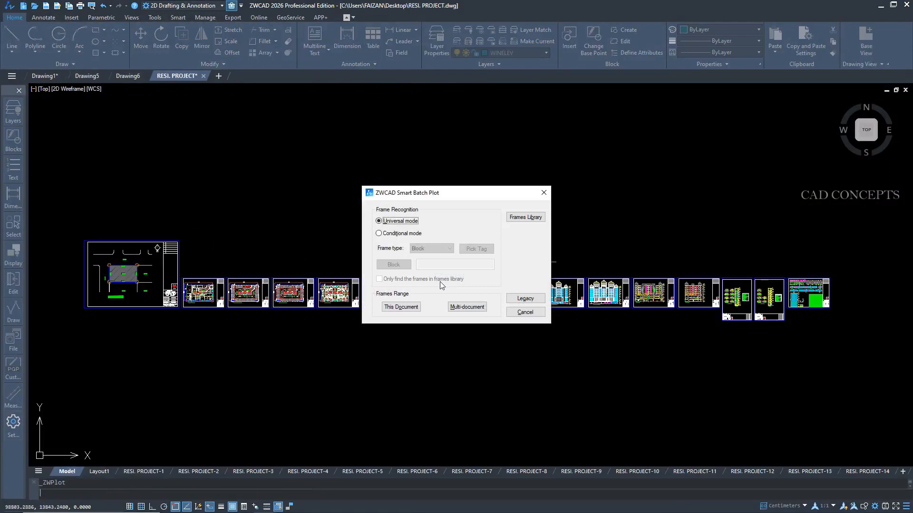
click(544, 192)
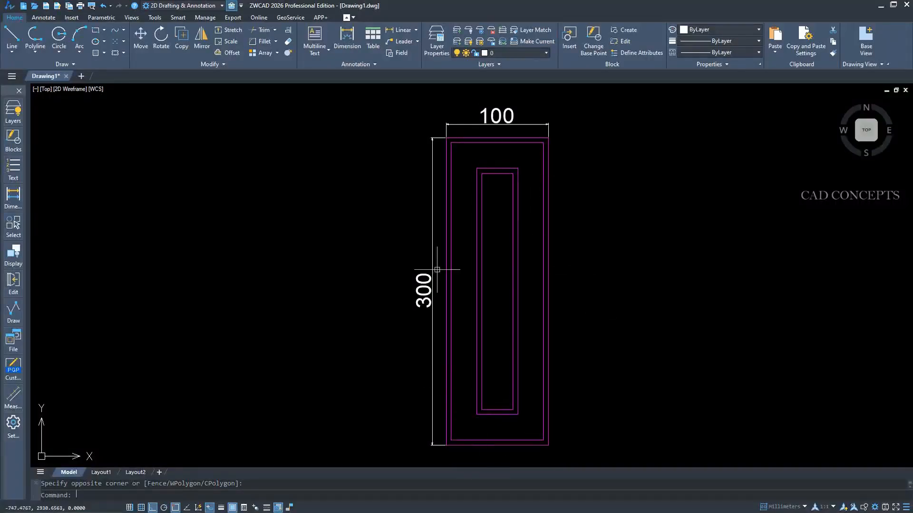
Open the Parameters Manager and set the panel's height parameter d1 to 200.
click(444, 41)
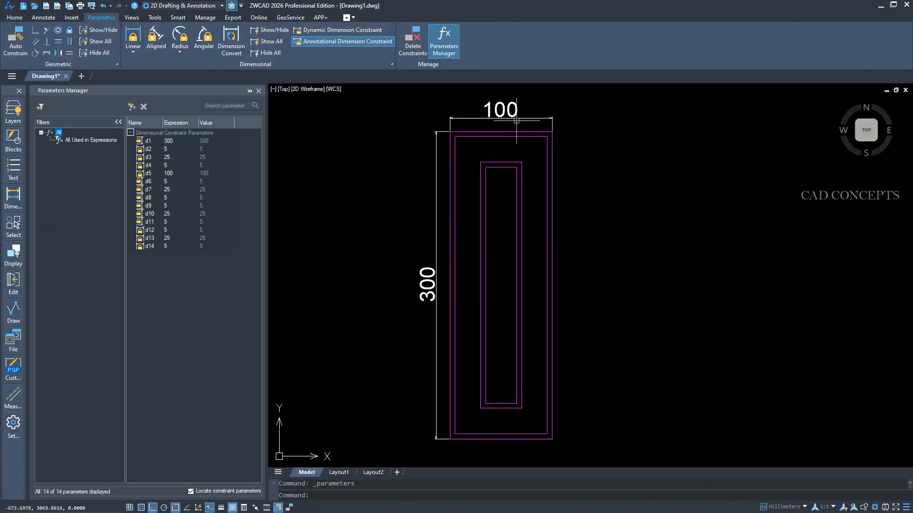
double_click(169, 141)
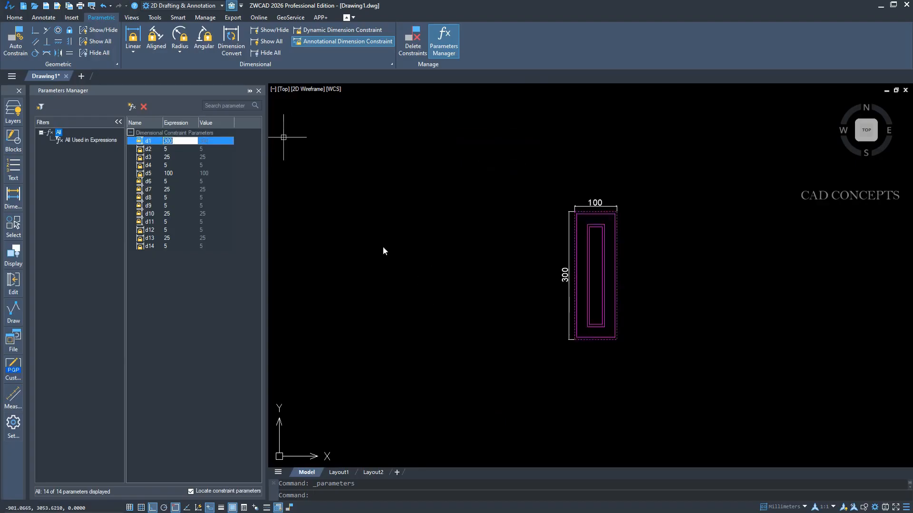
scroll(587, 274, up, 2)
middle_drag(590, 271, 527, 278)
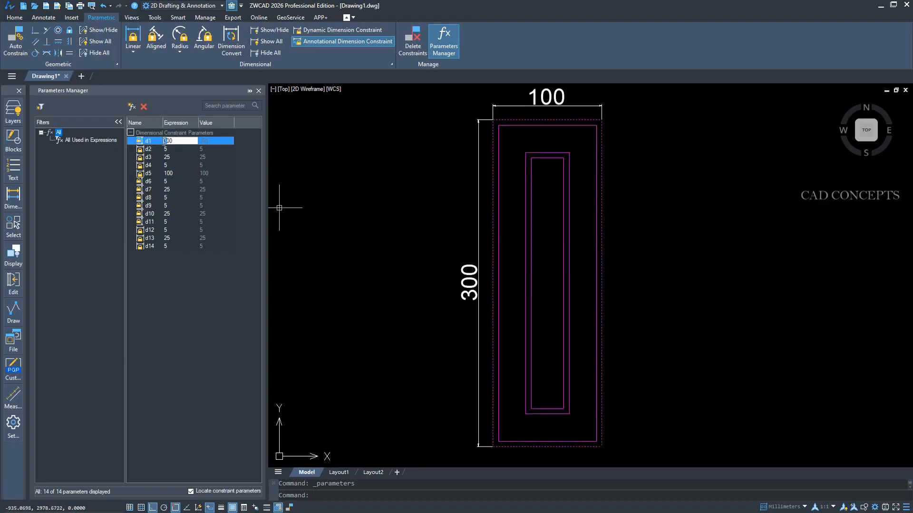
Set the panel's width parameter d5 to 130 in the Parameters Manager.
click(168, 174)
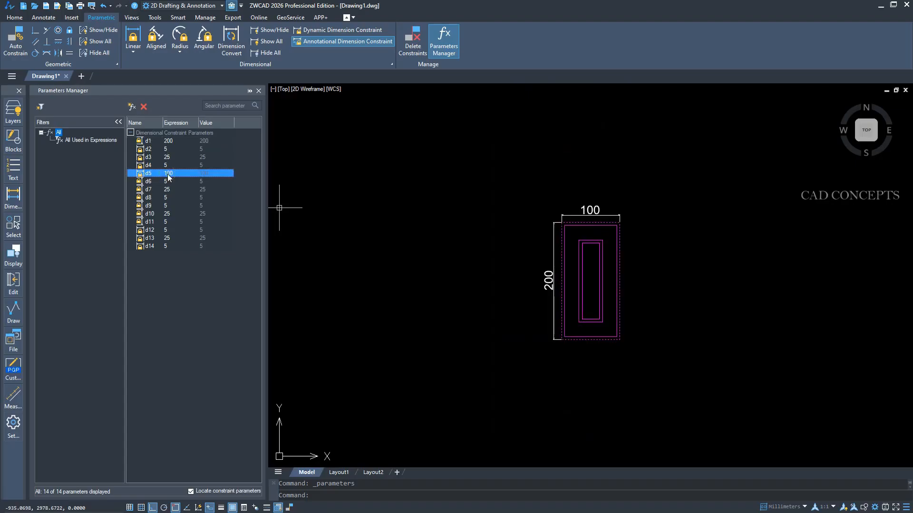
scroll(614, 292, up, 4)
middle_drag(615, 293, 565, 318)
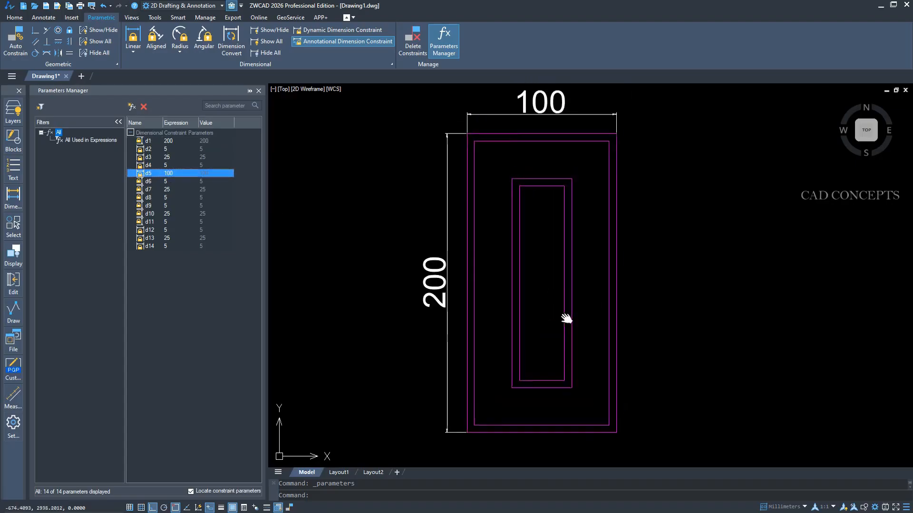
double_click(171, 174)
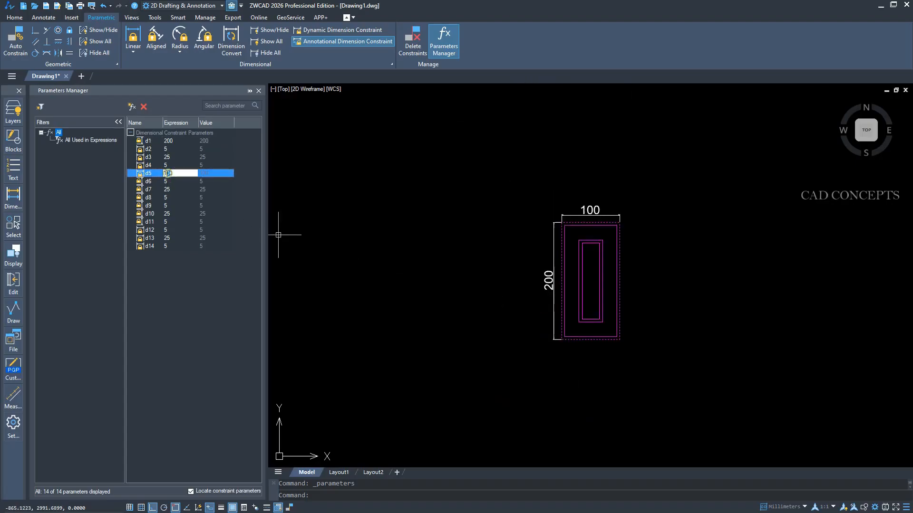
click(491, 286)
click(438, 319)
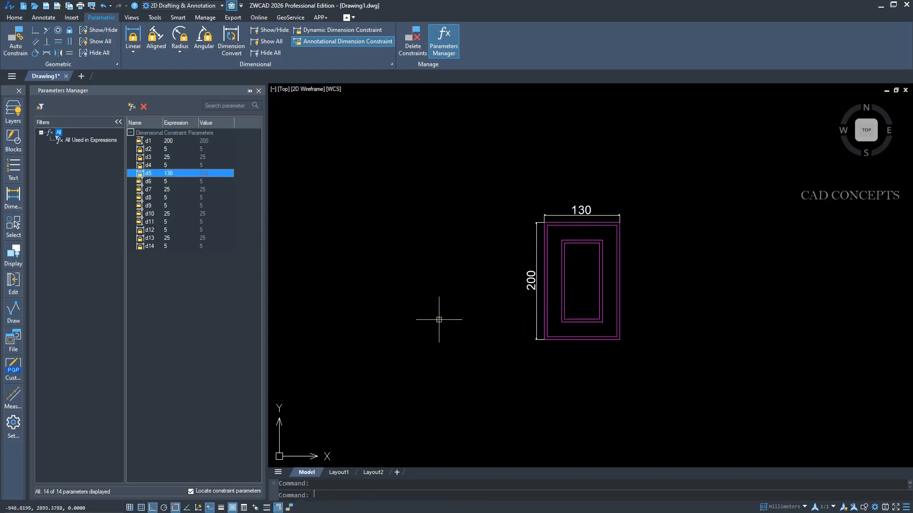
scroll(581, 282, up, 4)
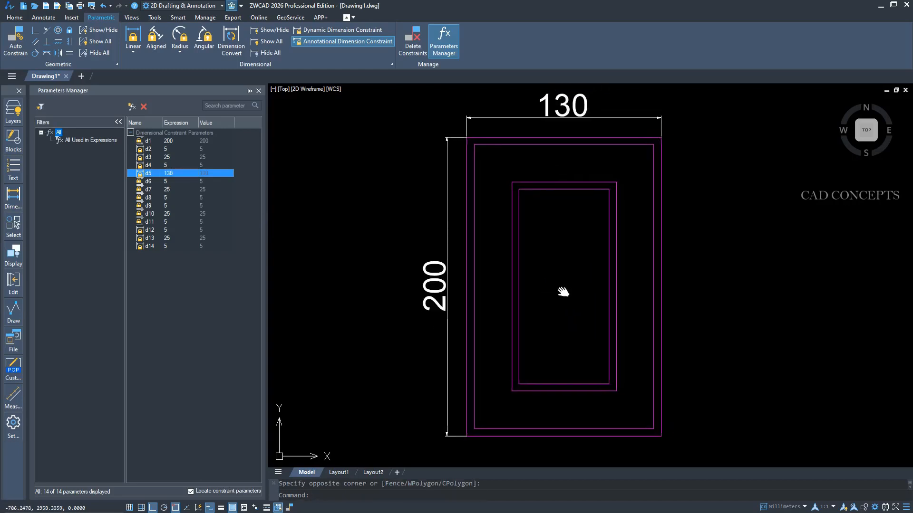
Change the panel's height parameter d1 to 340 and its width parameter d5 to 160.
double_click(170, 141)
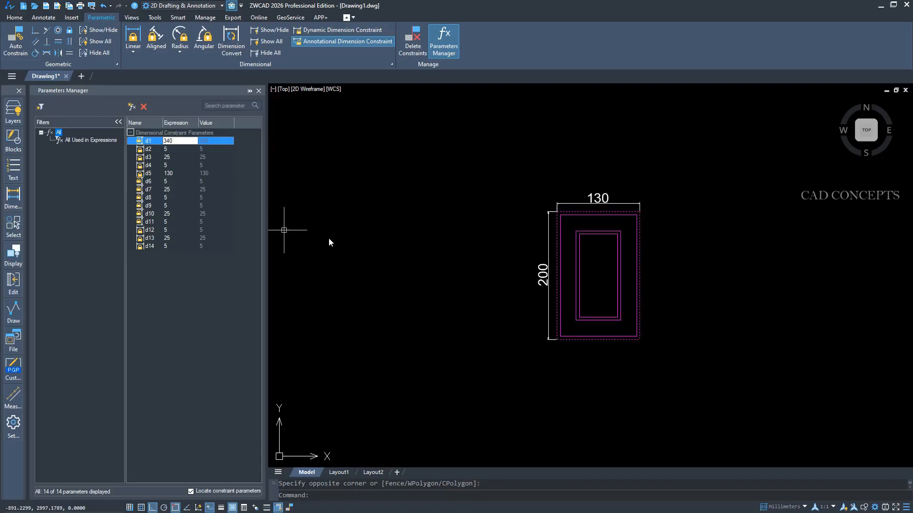
text(340)
key(Return)
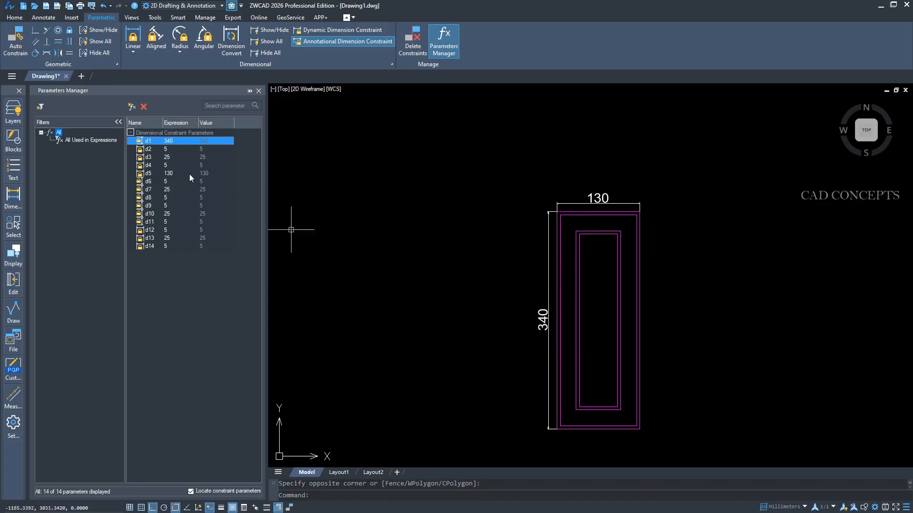
double_click(170, 173)
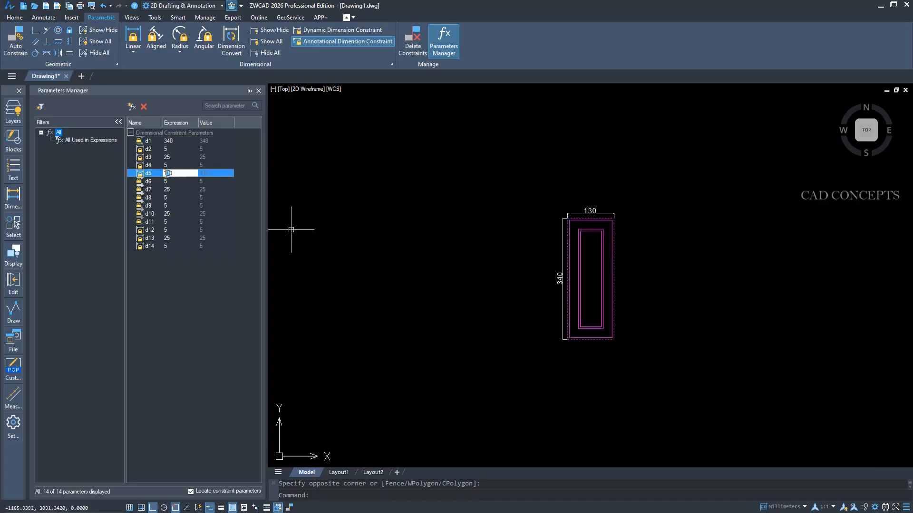
text(160)
key(Return)
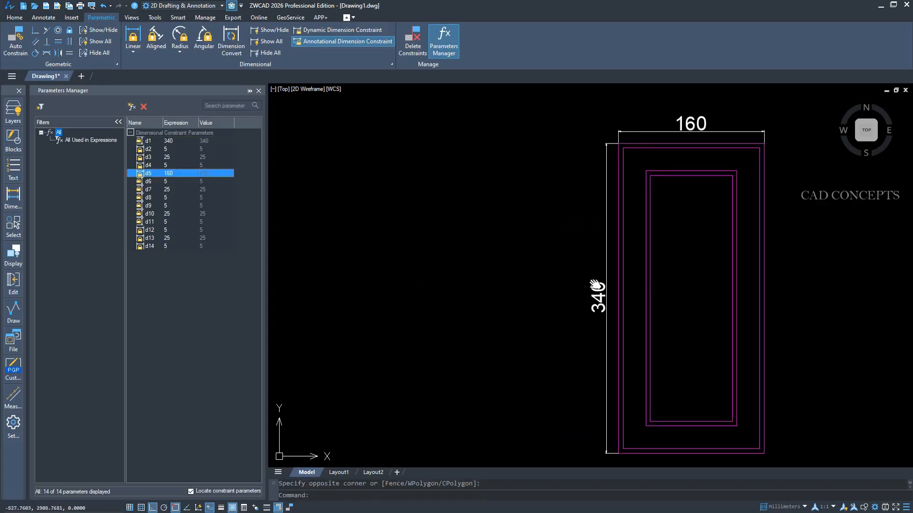
Highlight the panel's nested rectangles and examine the geometric constraints linking them, leaving nothing selected.
click(513, 133)
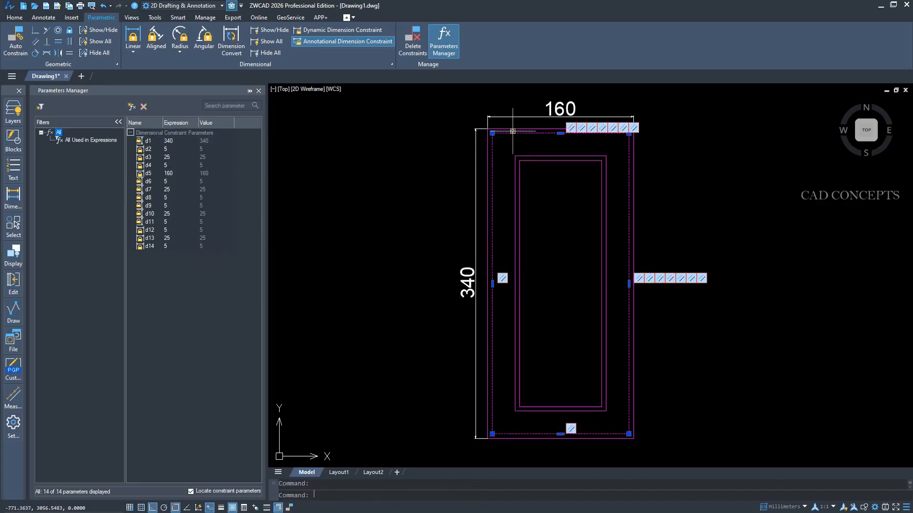
click(539, 156)
click(532, 161)
key(Escape)
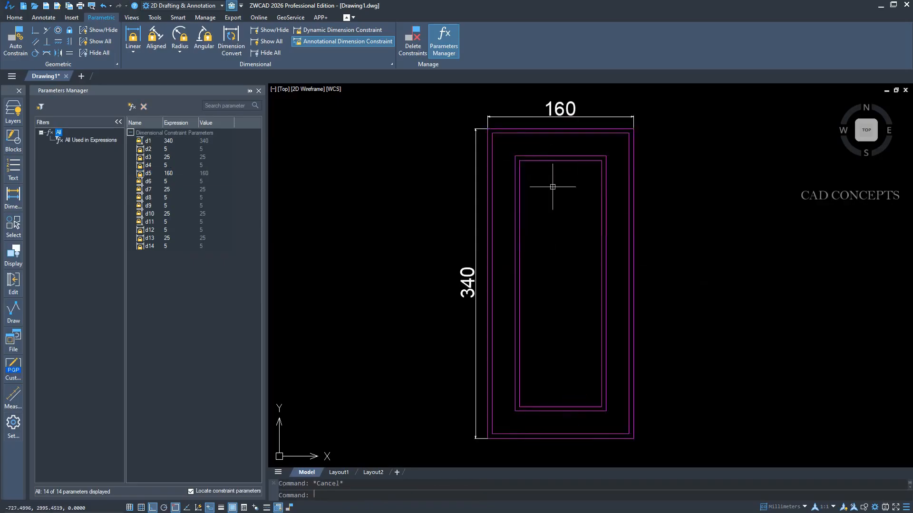
click(691, 201)
click(614, 224)
key(Escape)
click(703, 217)
click(589, 241)
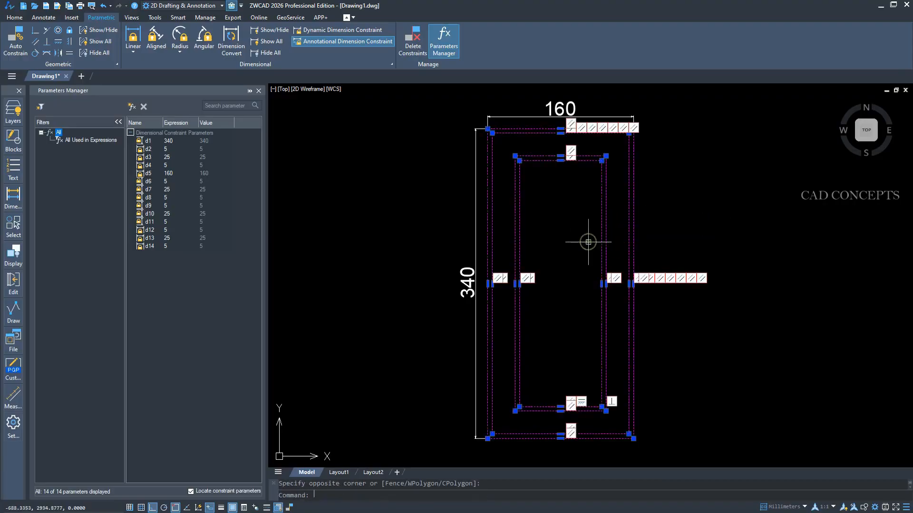
key(Escape)
click(685, 219)
click(587, 236)
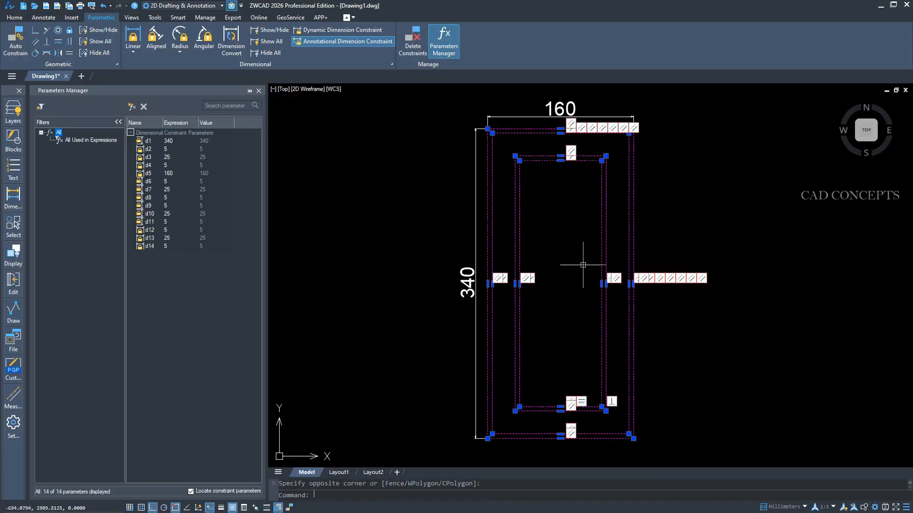
key(Escape)
scroll(642, 200, down, 4)
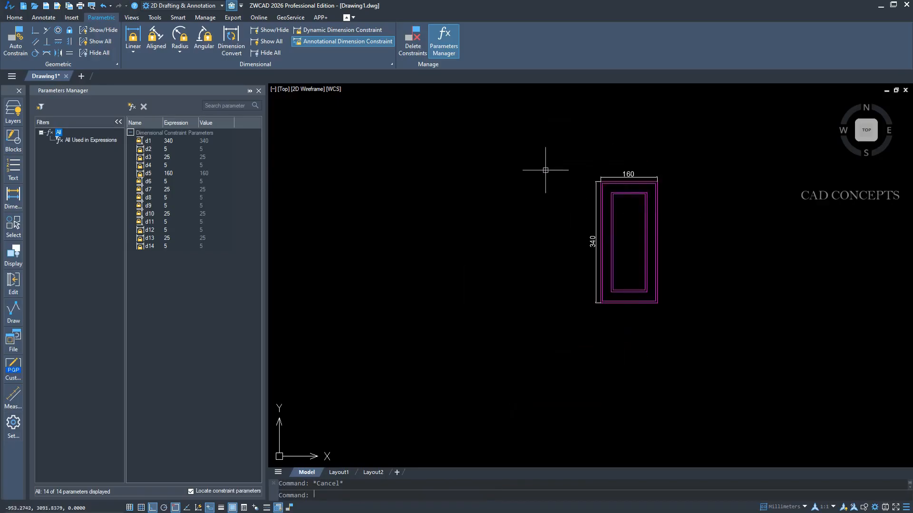
click(546, 171)
click(733, 379)
key(Escape)
Close the Parameters Manager and delete the whole panel together with its dimensions.
click(258, 90)
click(378, 165)
click(703, 401)
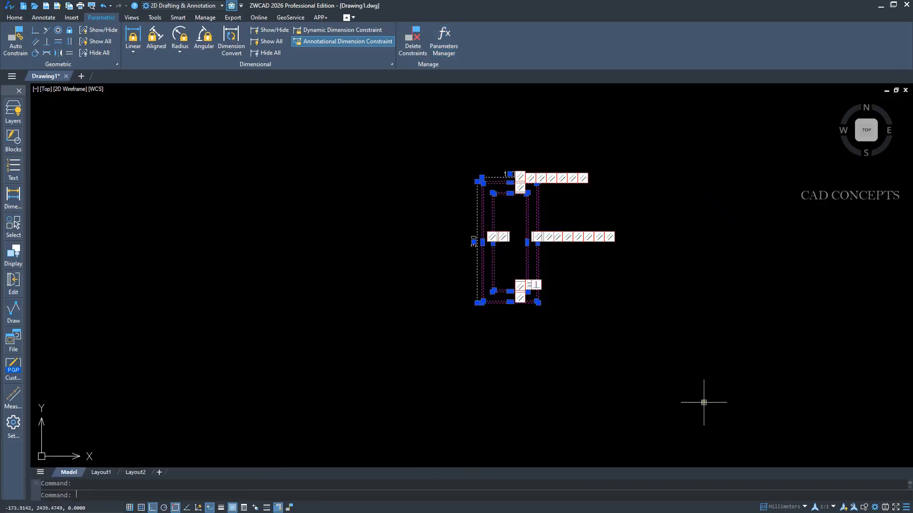
key(Delete)
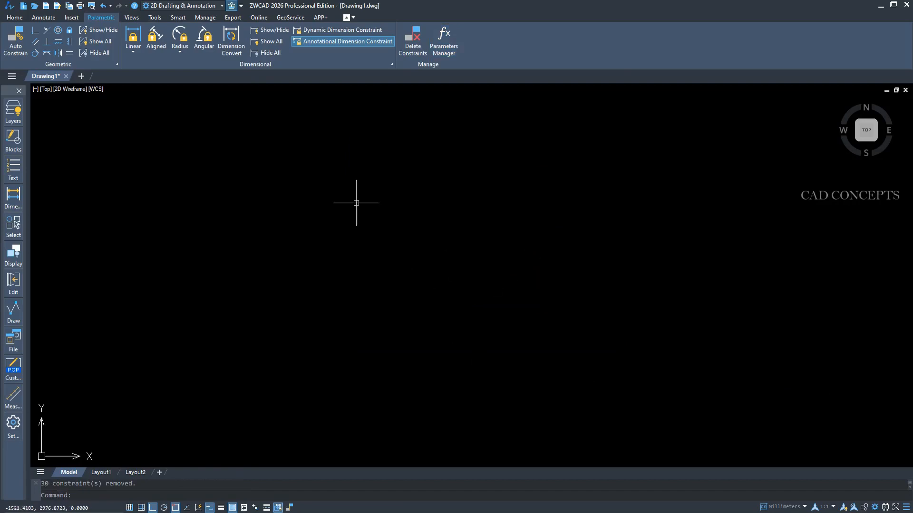
Draw a 100 by 240 rectangle as the door panel's outer outline in the empty drawing.
click(12, 45)
text(rec)
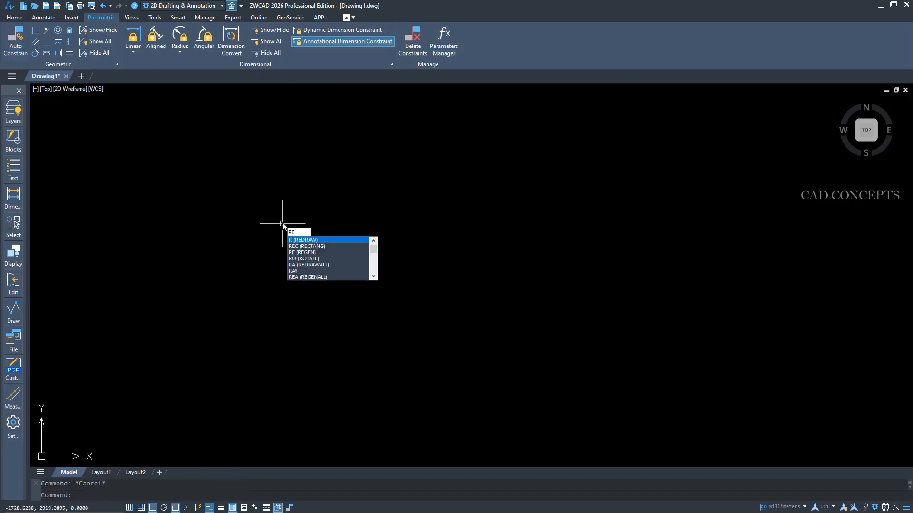
key(Return)
click(284, 163)
text(100)
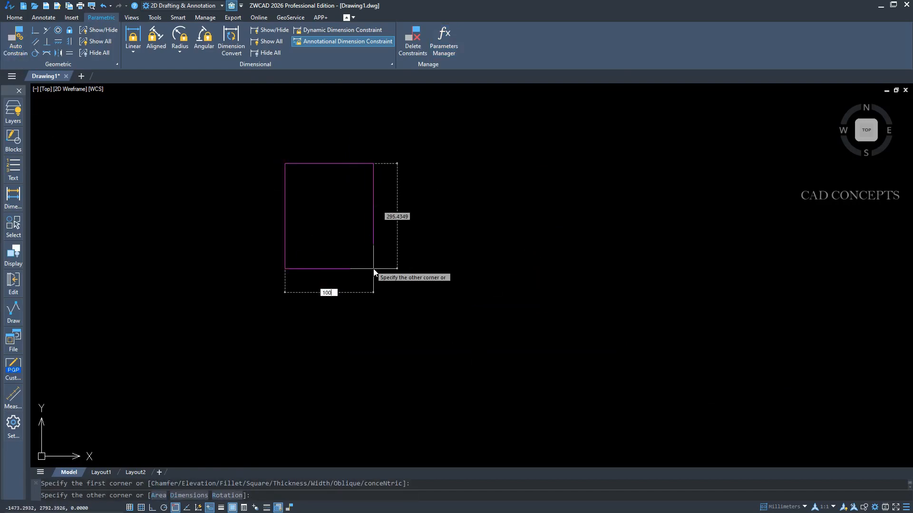
key(Tab)
text(2)
key(Return)
Offset the outer rectangle inward by 5.
middle_drag(304, 169, 406, 200)
scroll(359, 200, up, 4)
scroll(390, 281, up, 2)
text(o)
key(Return)
Offset the second rectangle inward by 25 to form the central panel's outline.
key(Return)
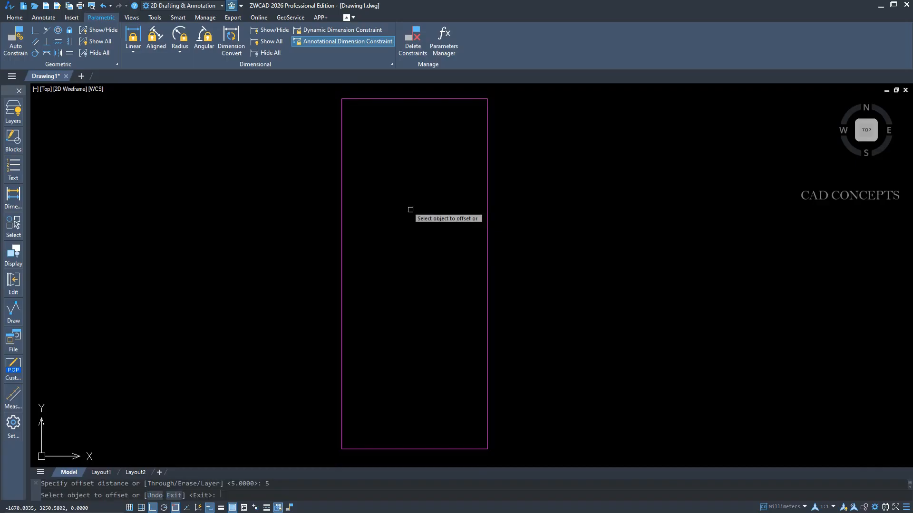
click(488, 207)
click(435, 216)
key(Escape)
key(Return)
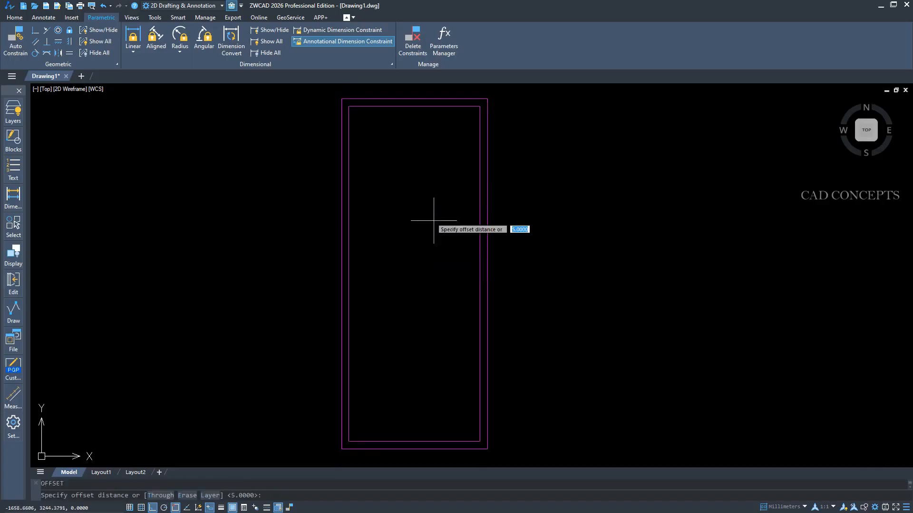
text(25)
key(Return)
click(480, 227)
click(442, 226)
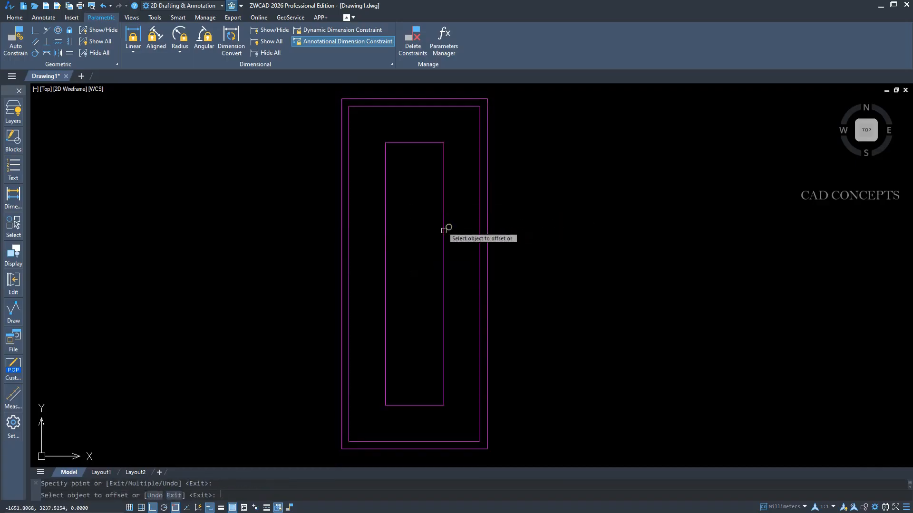
key(Escape)
Offset the central panel's outline inward by 5 to complete the nested rectangles.
key(Return)
text(5)
key(Return)
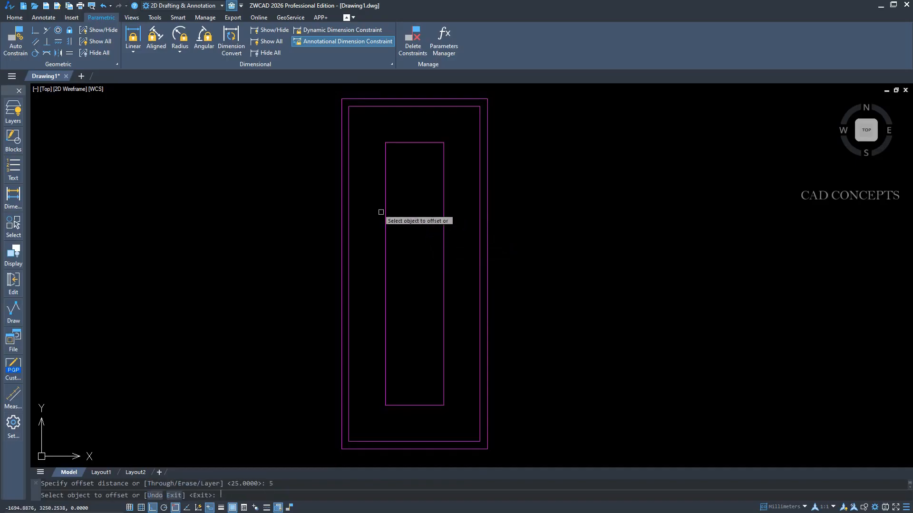
click(385, 210)
click(408, 224)
key(Escape)
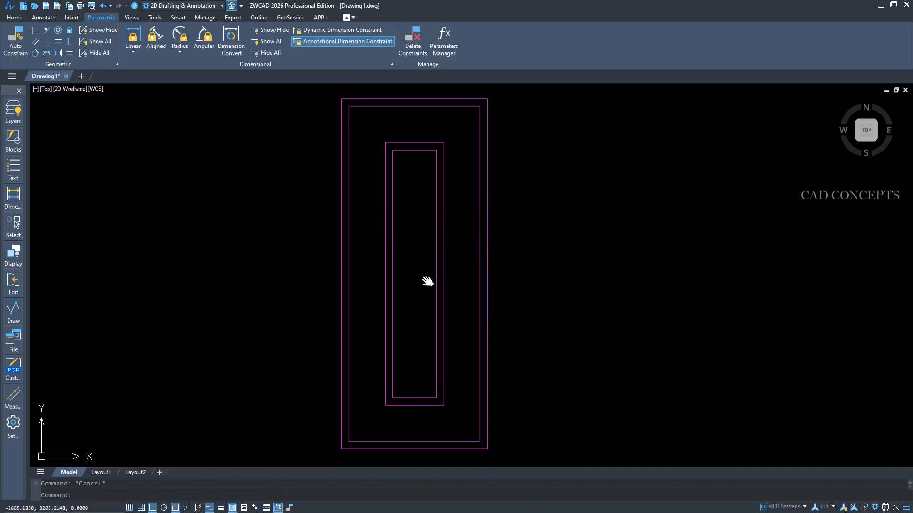
Apply Auto Constrain to all four nested rectangles of the door panel.
middle_drag(428, 282, 431, 281)
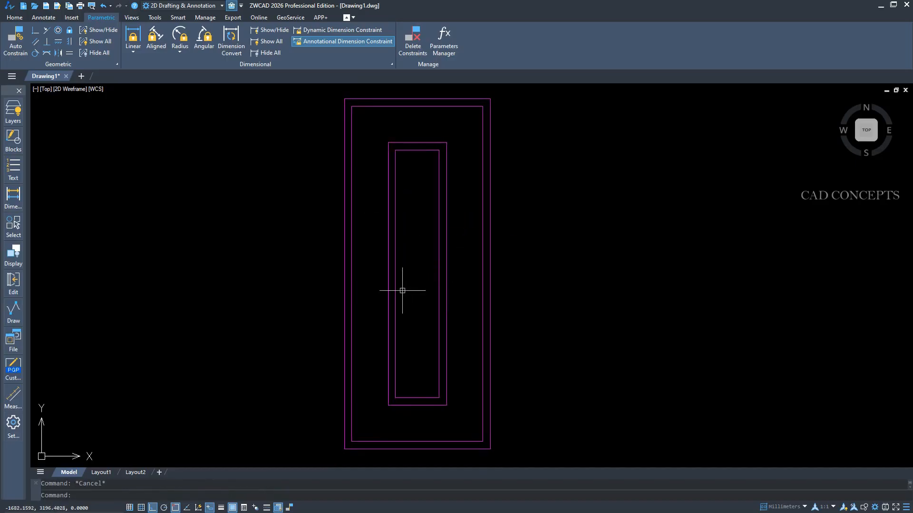
click(16, 39)
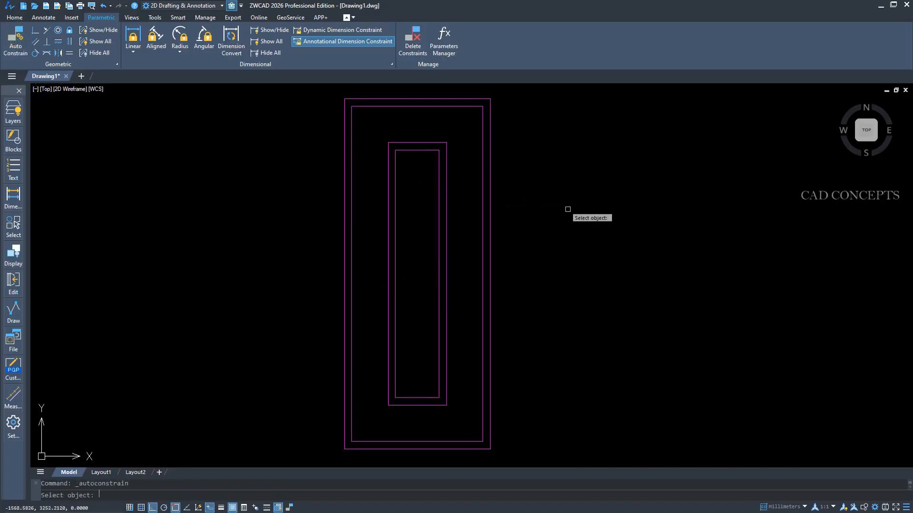
click(567, 210)
click(567, 209)
click(15, 41)
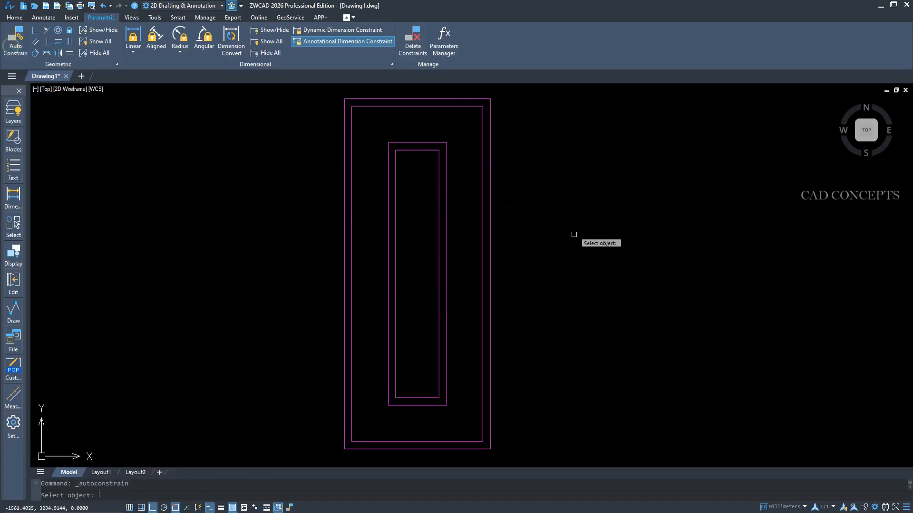
click(575, 234)
click(218, 318)
key(Return)
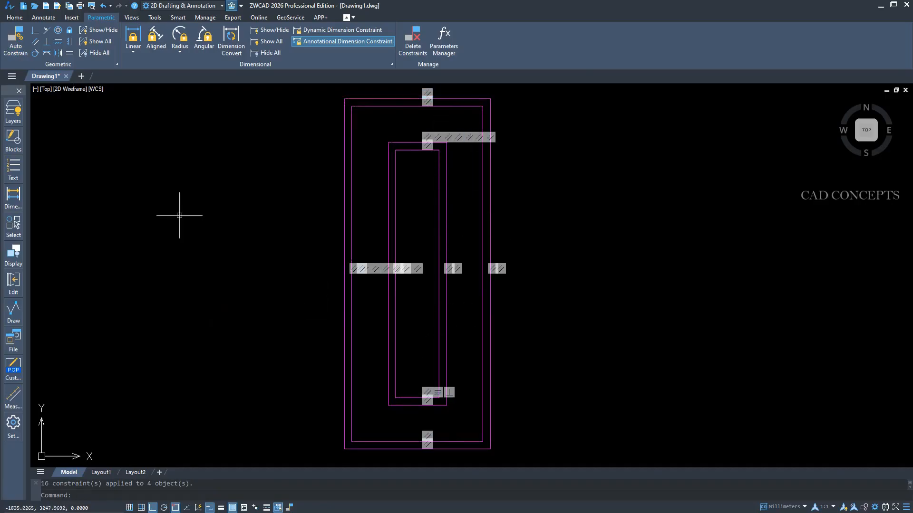
Make DEFF the current layer for the dimension constraints.
click(14, 17)
click(503, 52)
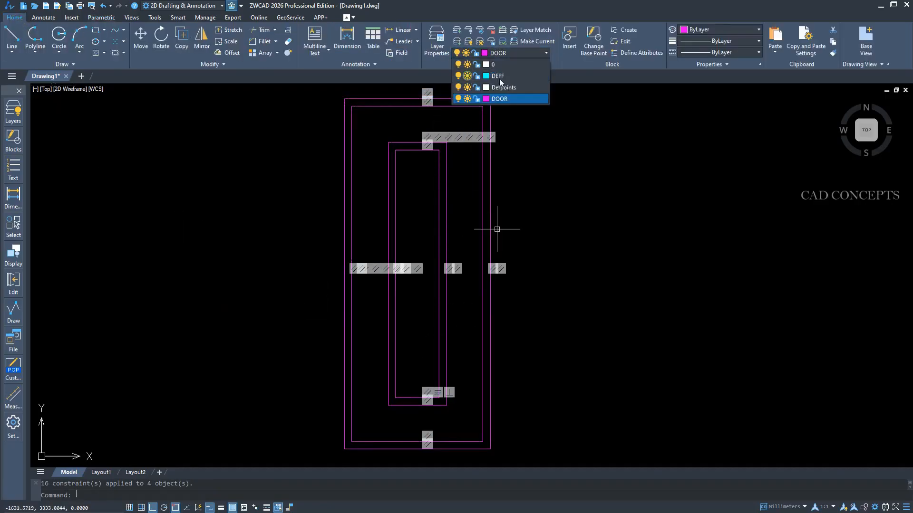
click(499, 77)
middle_drag(465, 216, 480, 218)
double_click(480, 219)
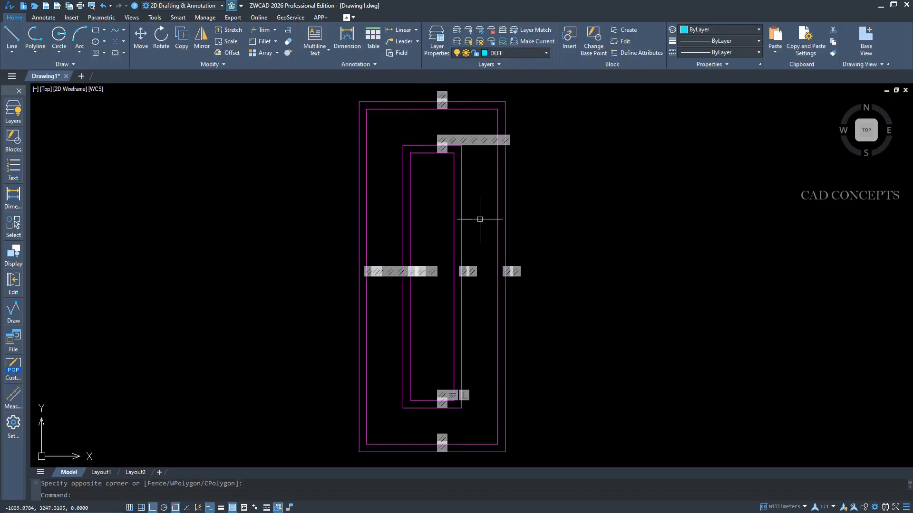
Add a vertical linear dimension constraint for the outer rectangle's full height, placed outside its left edge.
click(103, 18)
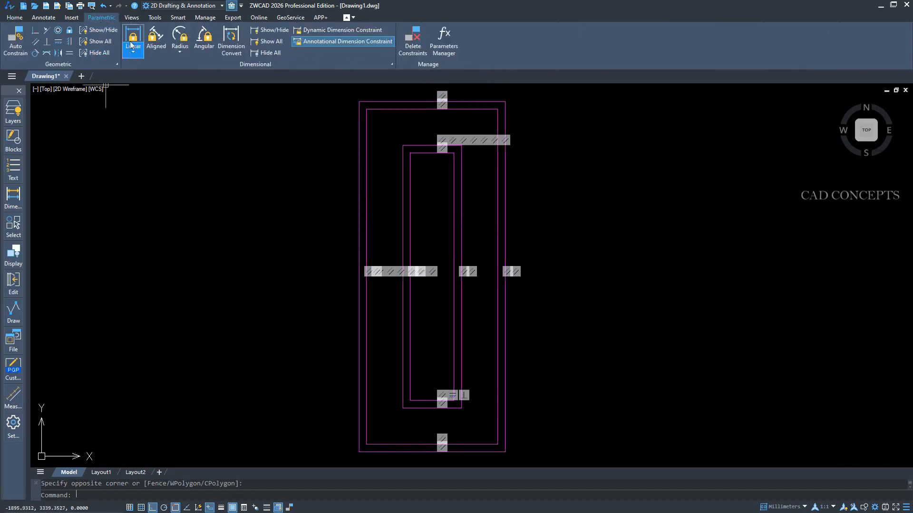
click(133, 38)
click(378, 103)
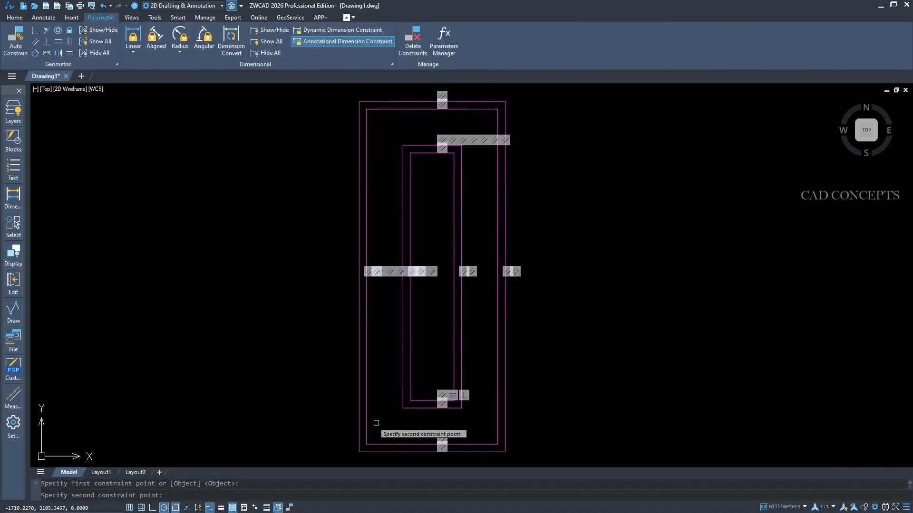
click(359, 452)
click(339, 394)
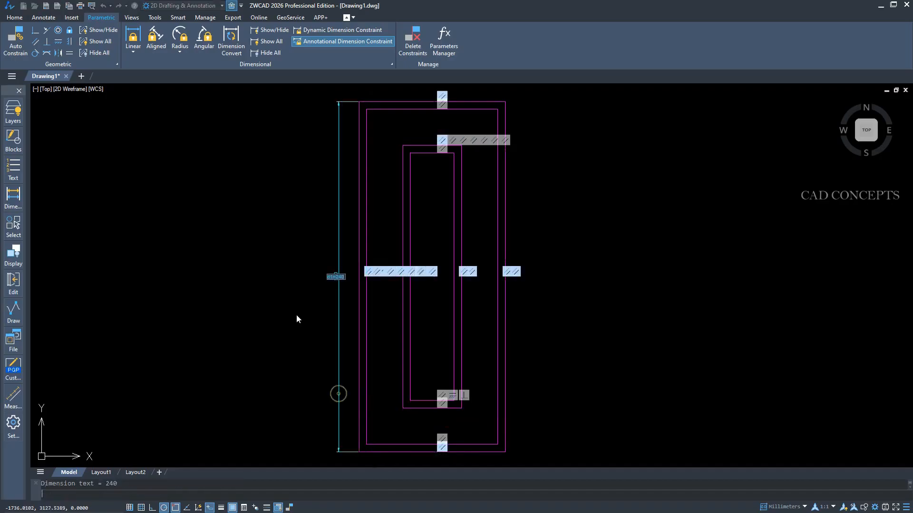
key(Return)
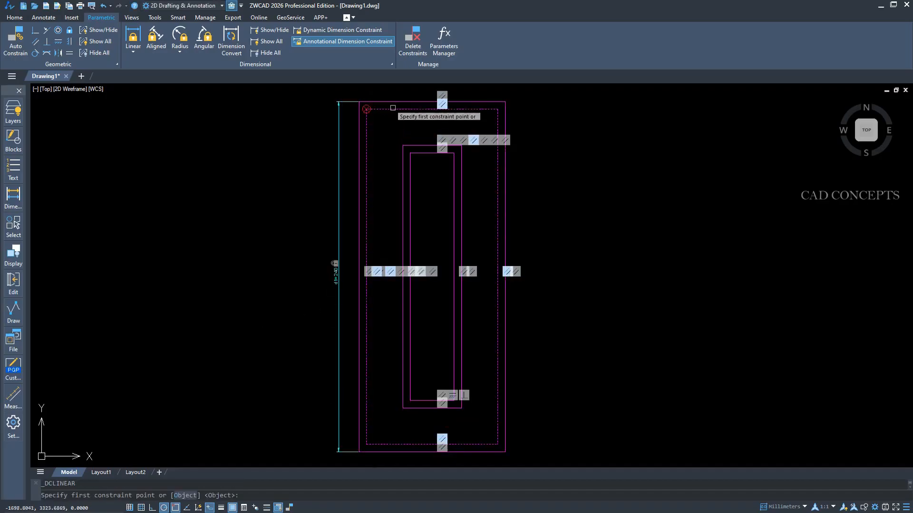
Add a vertical linear dimension constraint between the top edges of the two outer rectangles.
click(394, 103)
click(393, 109)
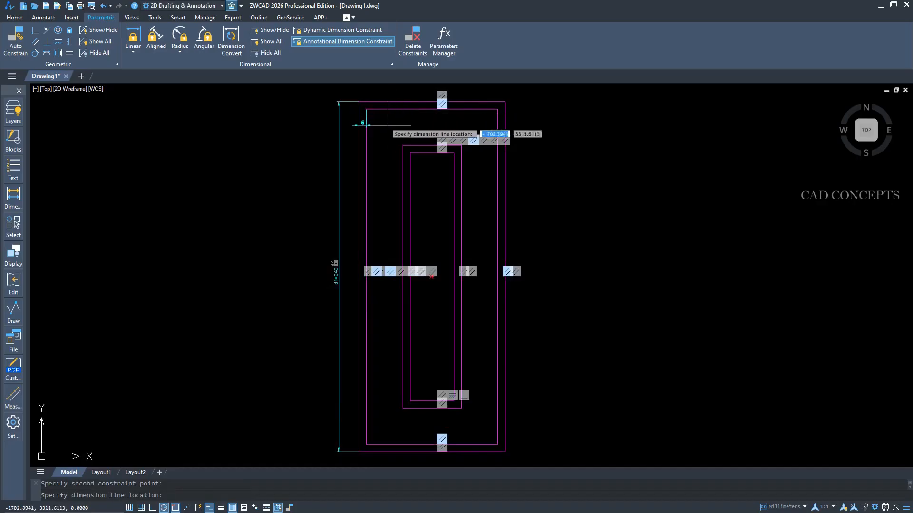
scroll(388, 110, up, 2)
click(388, 110)
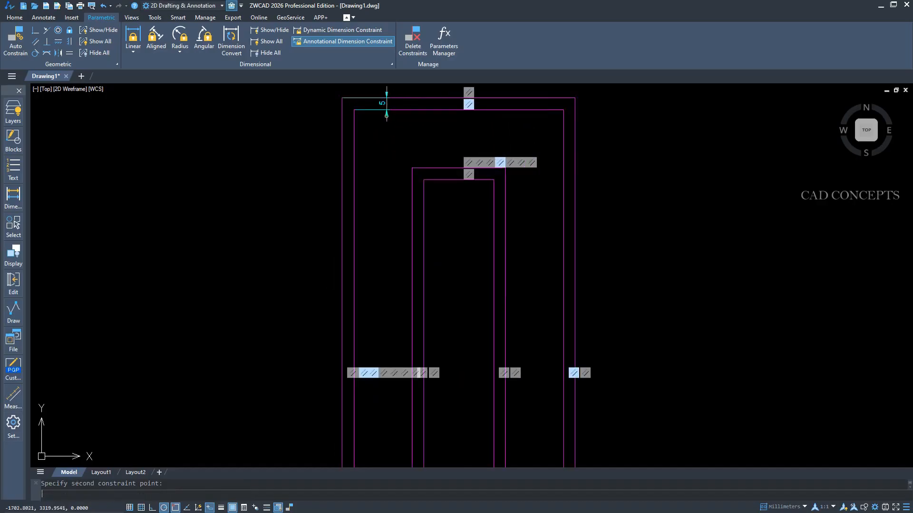
key(Return)
scroll(381, 166, down, 2)
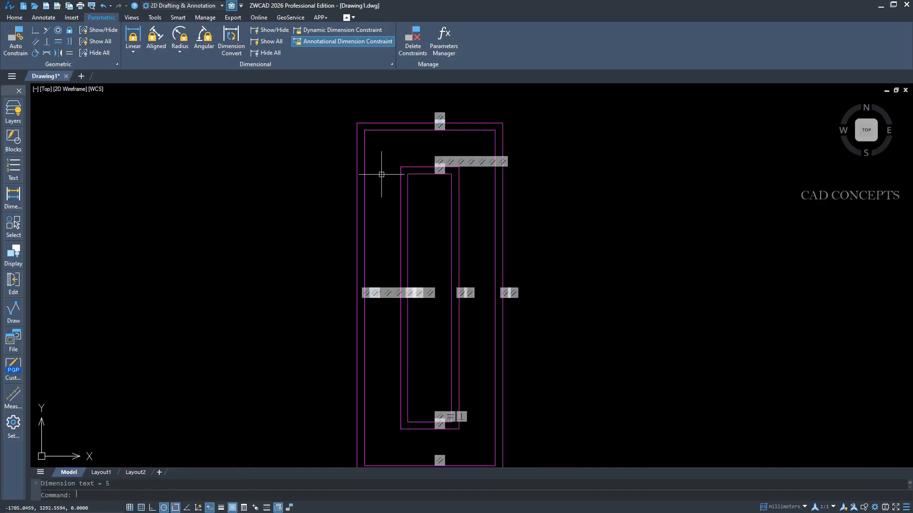
Add a vertical linear dimension constraint for the innermost rectangle's full height, placed inside it near its left edge.
scroll(382, 174, up, 2)
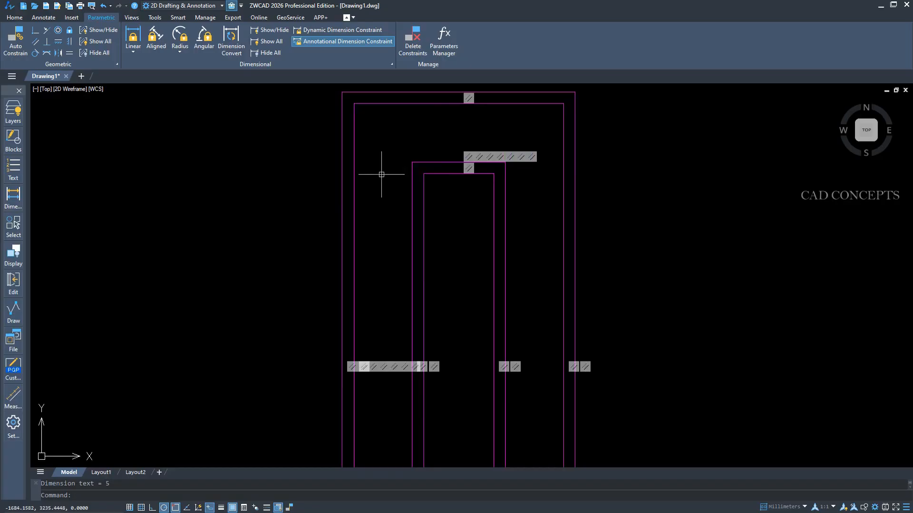
key(Return)
scroll(399, 110, down, 2)
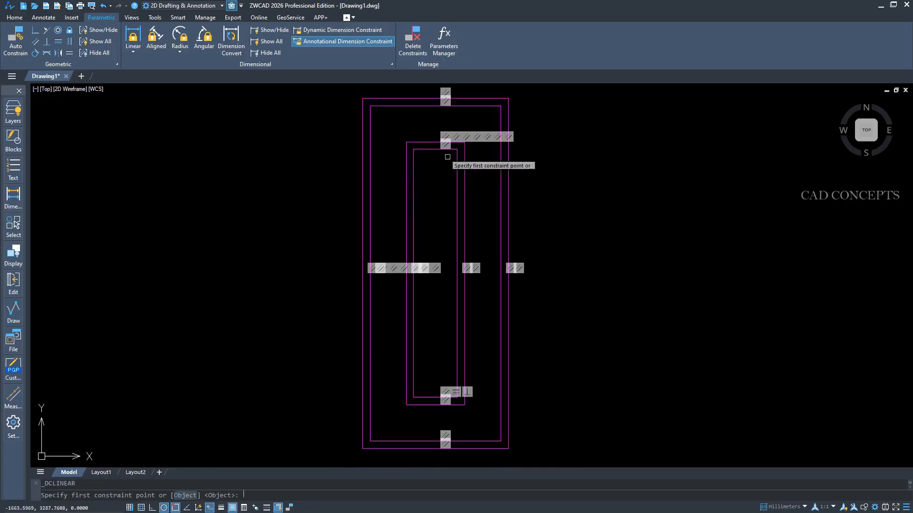
click(425, 151)
click(418, 398)
click(427, 305)
key(Return)
click(273, 44)
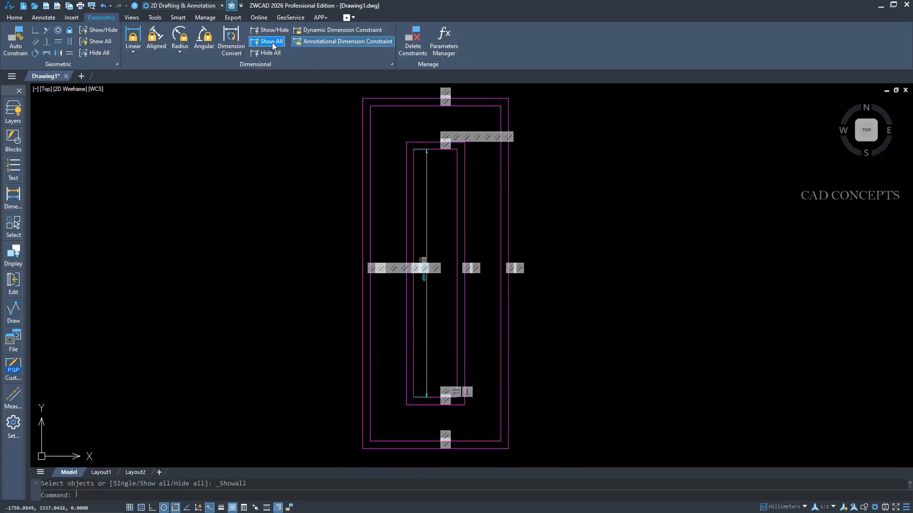
key(Escape)
key(Return)
scroll(414, 442, up, 2)
click(422, 383)
right_click(421, 394)
click(434, 401)
key(Escape)
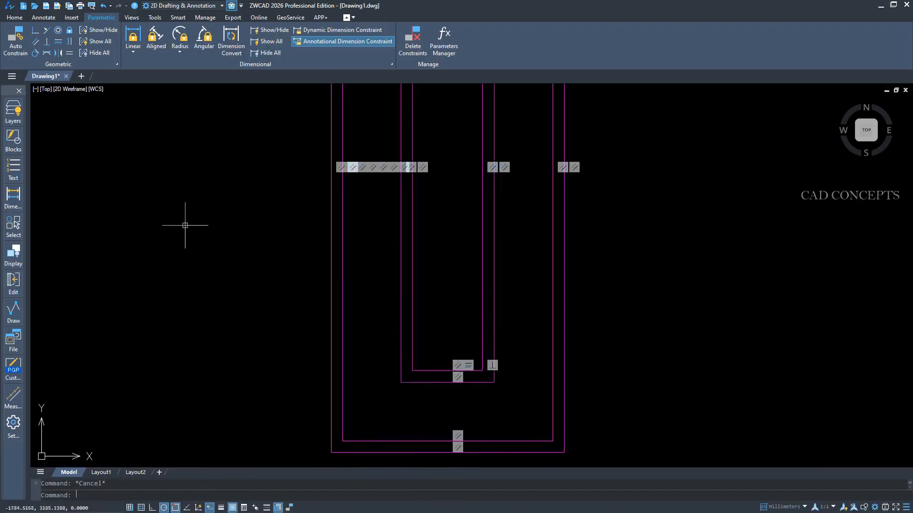
Add a vertical linear dimension constraint between the bottom edges of the two inner rectangles.
click(133, 38)
click(428, 371)
click(428, 384)
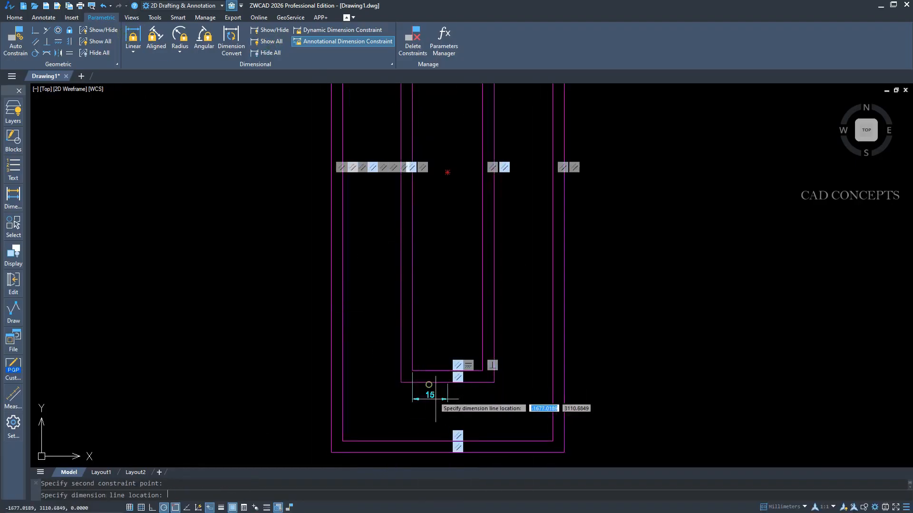
scroll(438, 377, up, 4)
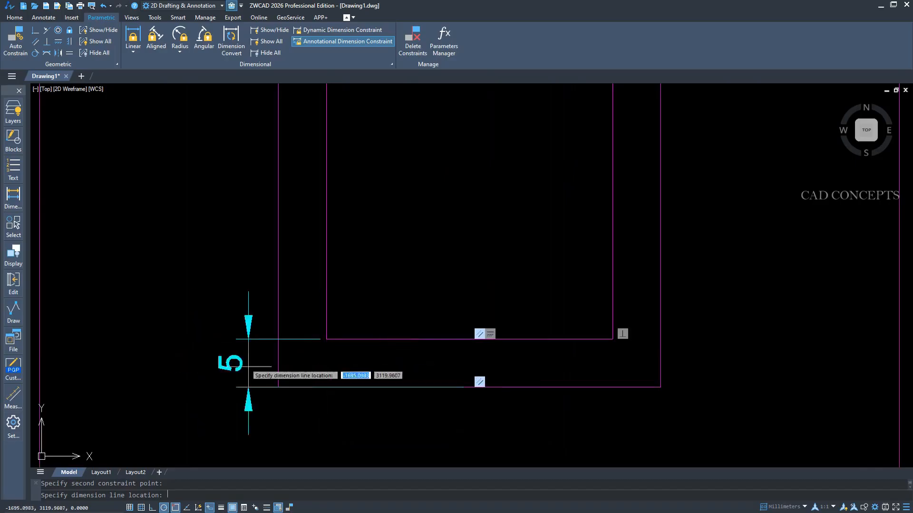
click(387, 364)
key(Return)
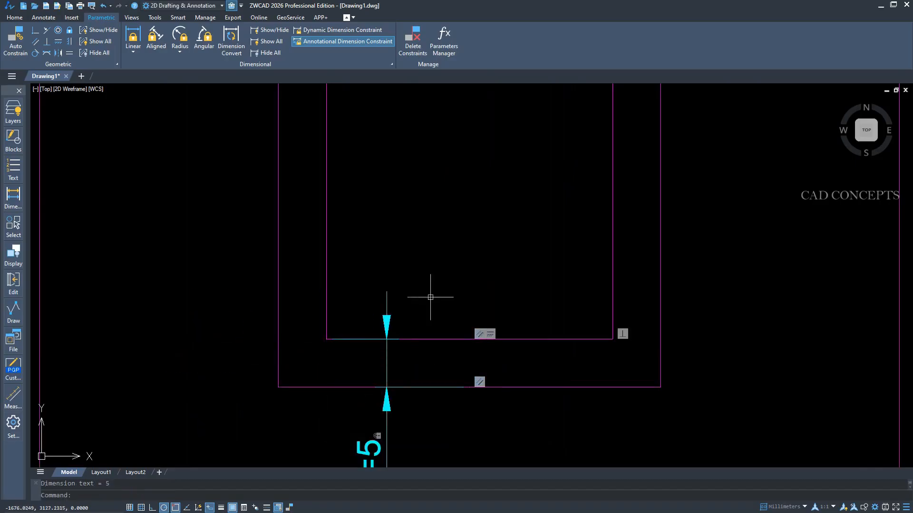
Hide all geometric constraint markers in the drawing.
scroll(413, 361, down, 3)
scroll(421, 385, up, 2)
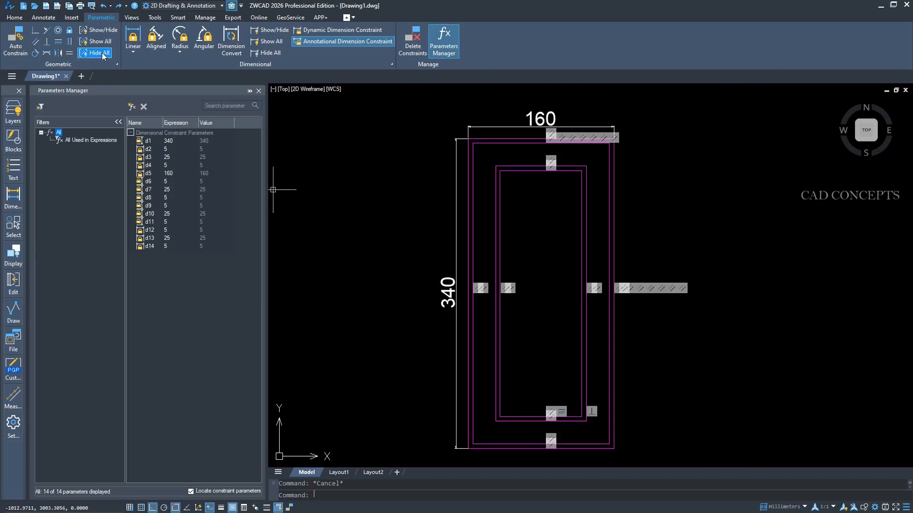
click(102, 53)
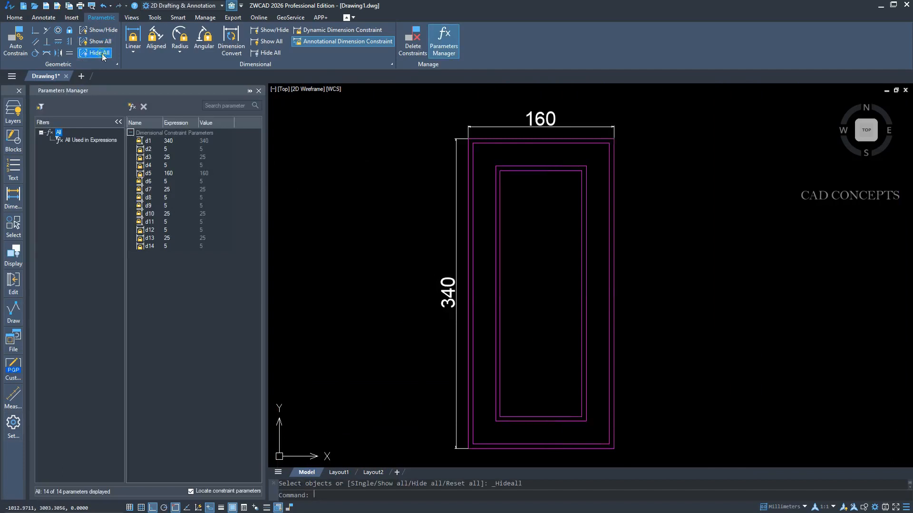
Set the door's height parameter d1 to 240 in the Parameters Manager.
click(175, 141)
click(176, 141)
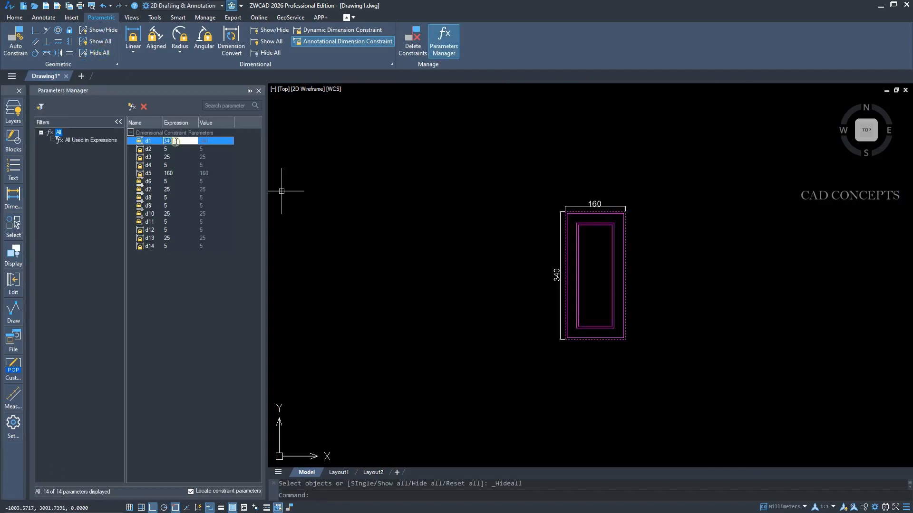
scroll(591, 245, up, 4)
middle_drag(591, 246, 515, 209)
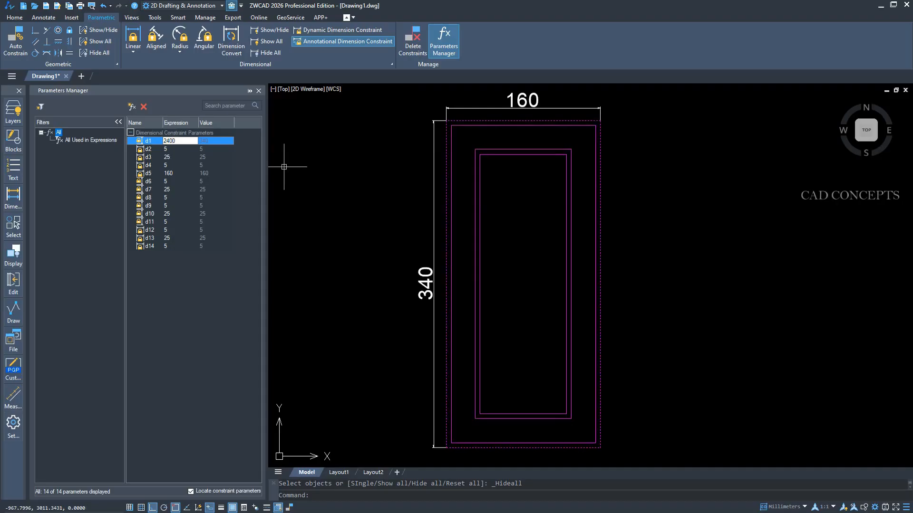
click(360, 190)
click(352, 213)
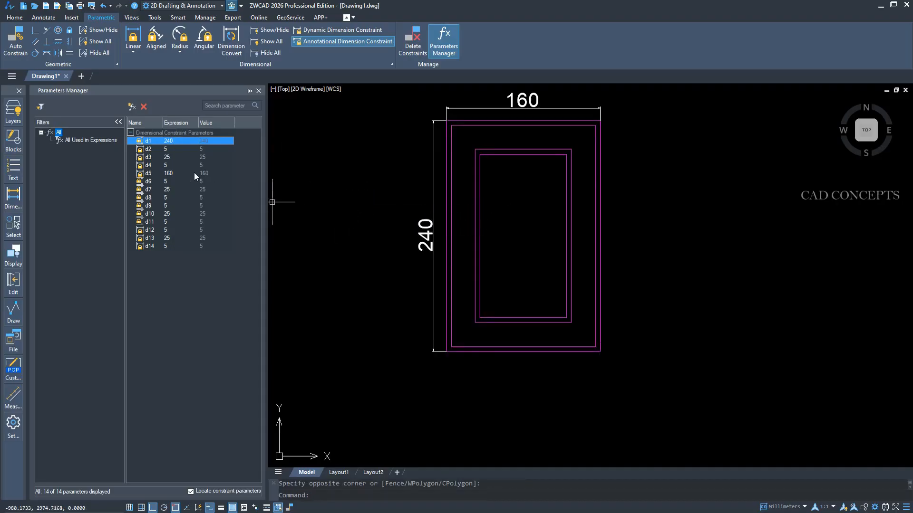
Set the door's width parameter d5 to 100.
double_click(170, 173)
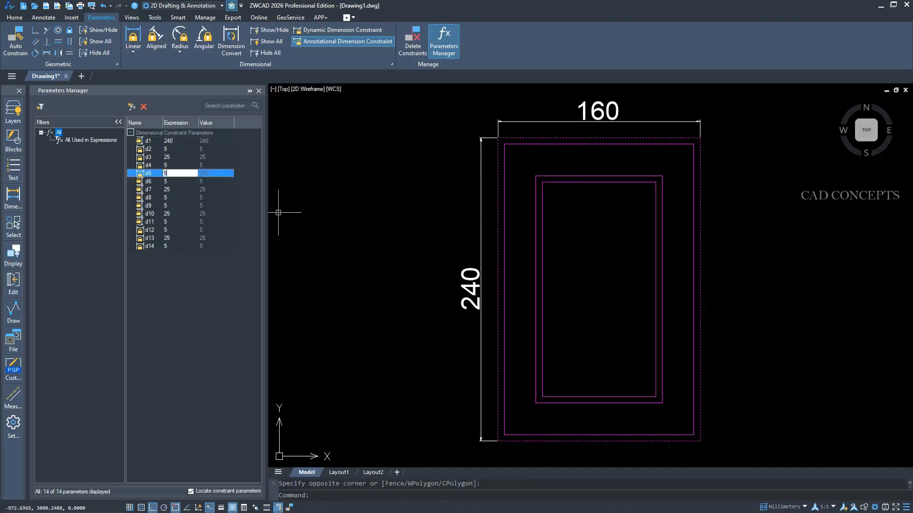
text(90)
key(BackSpace)
key(BackSpace)
text(100)
click(372, 244)
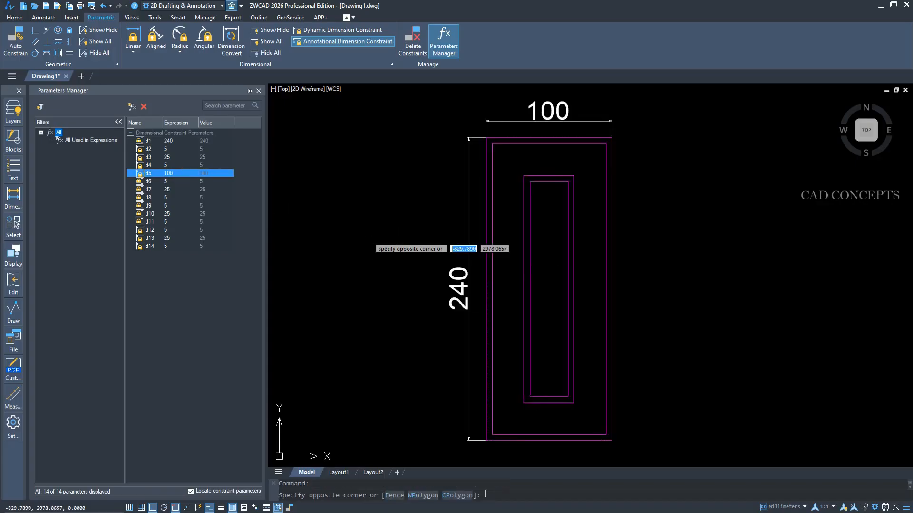
click(363, 184)
Set the door's height parameter d1 to 290.
double_click(168, 141)
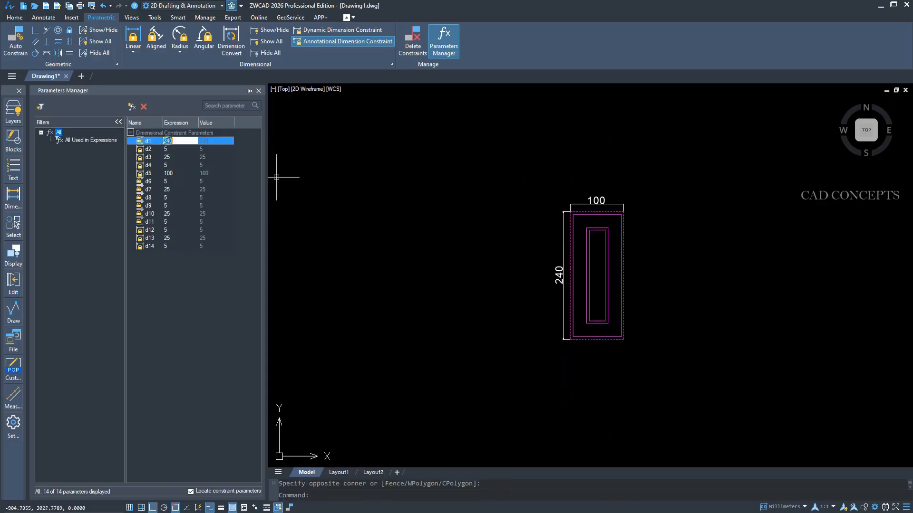
click(450, 227)
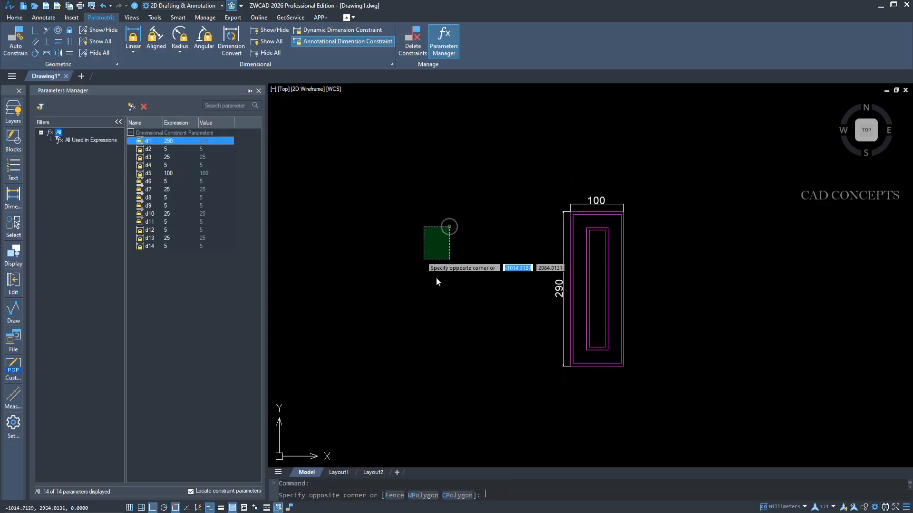
click(479, 297)
scroll(650, 319, up, 2)
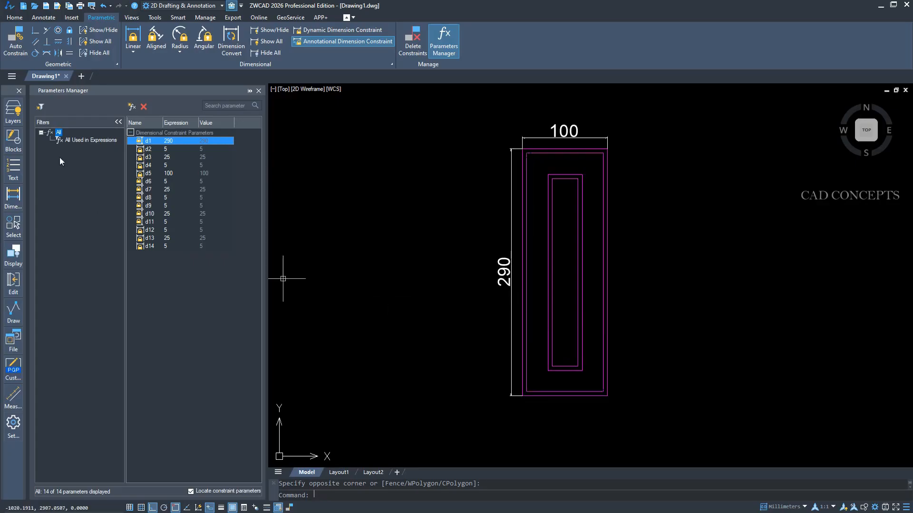
Close the Parameters Manager.
click(259, 92)
click(346, 179)
click(240, 328)
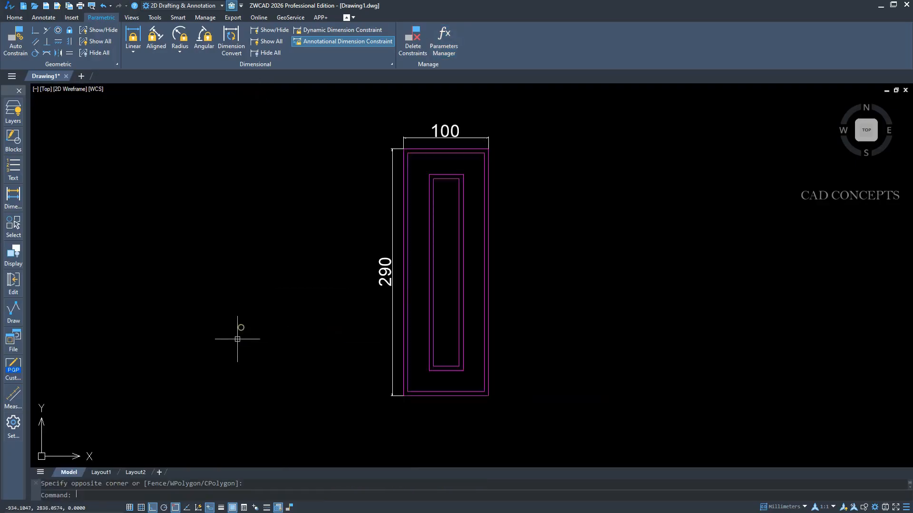
click(196, 420)
click(368, 144)
click(370, 141)
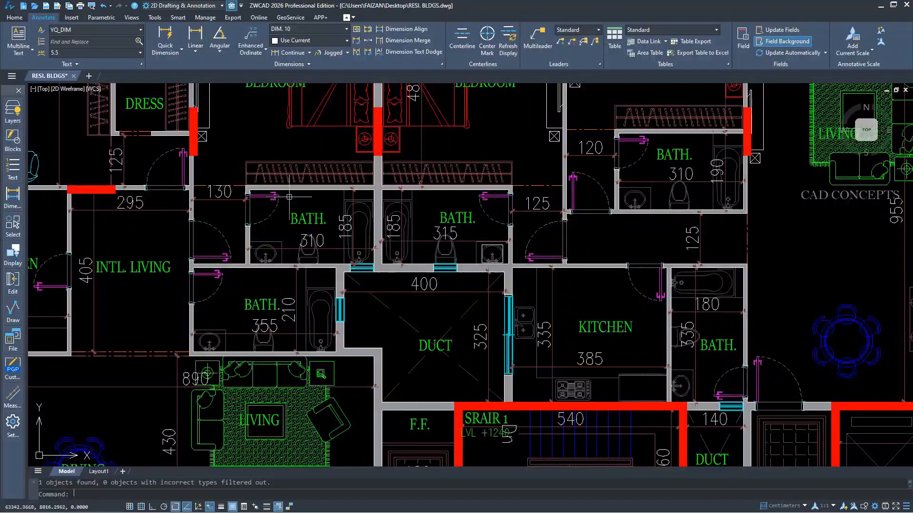
Run SIMIALRSEARCH with the left bedroom's bed as the source object and open the search range settings.
middle_drag(266, 295, 269, 366)
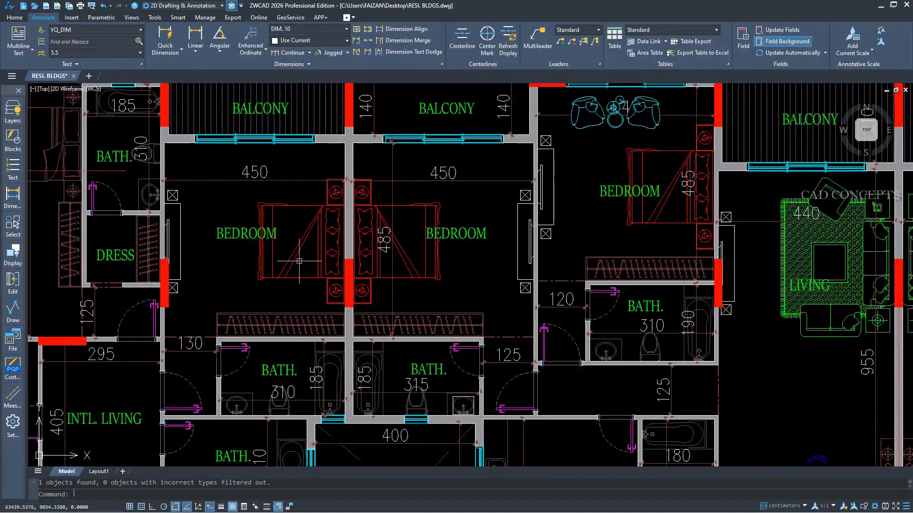
text(simialrsearch)
key(Return)
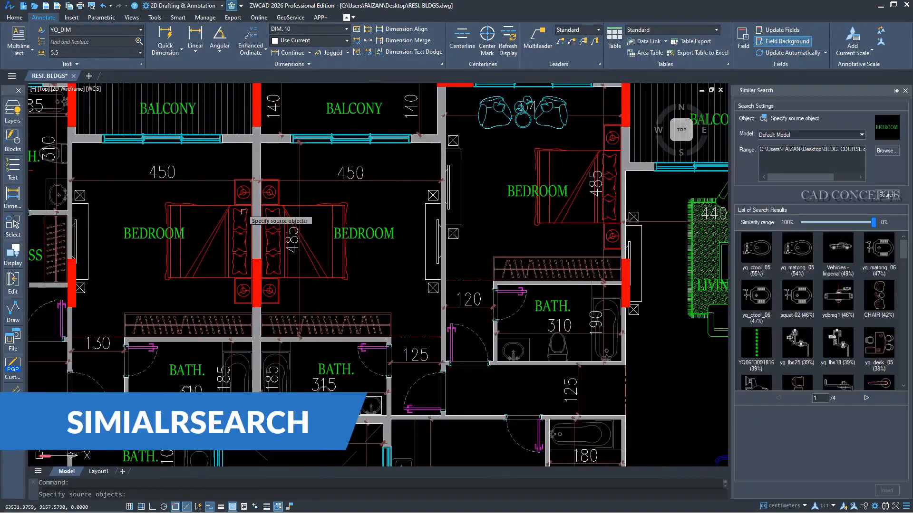
key(Return)
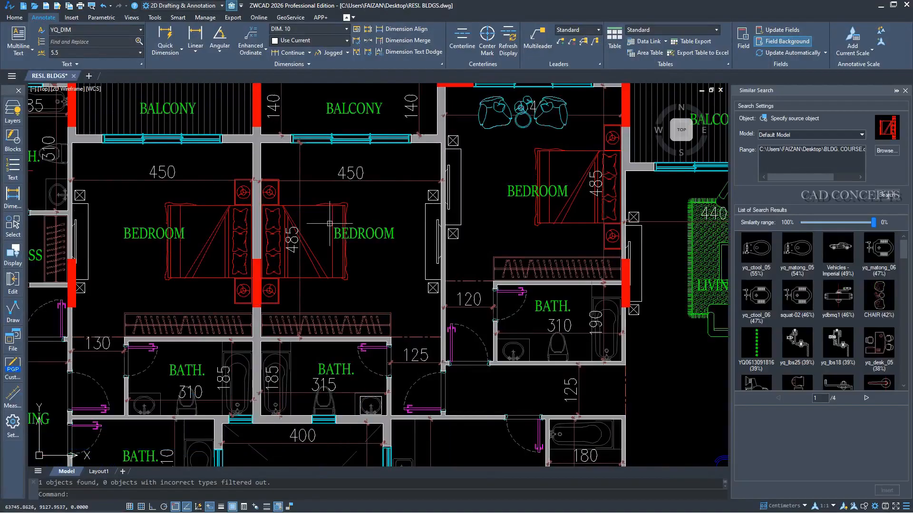
click(890, 151)
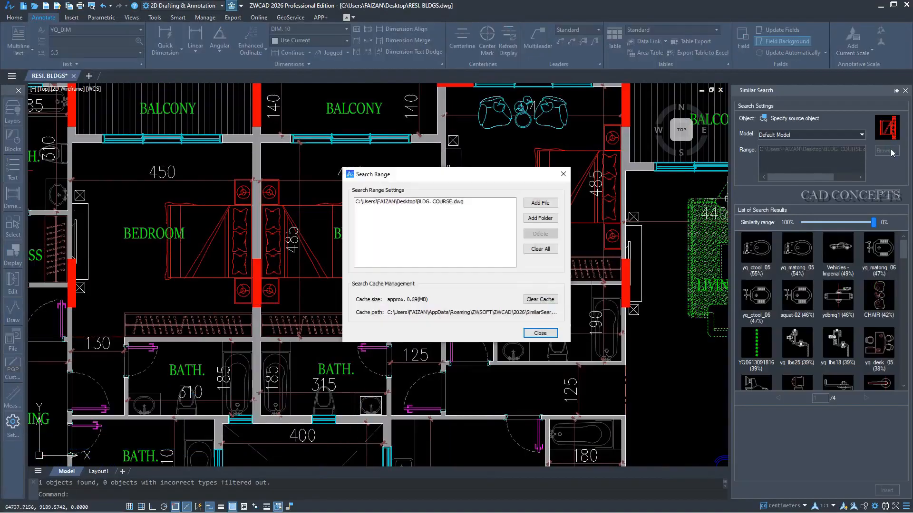
click(536, 219)
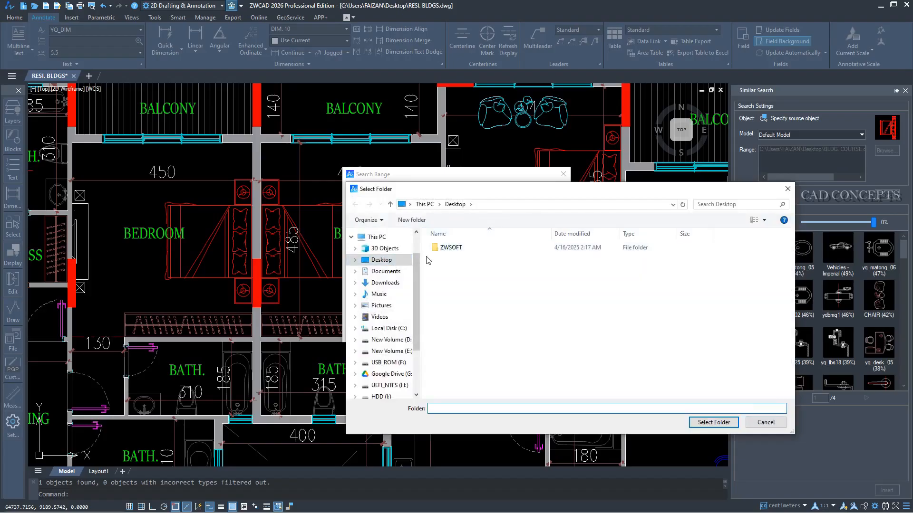
click(379, 261)
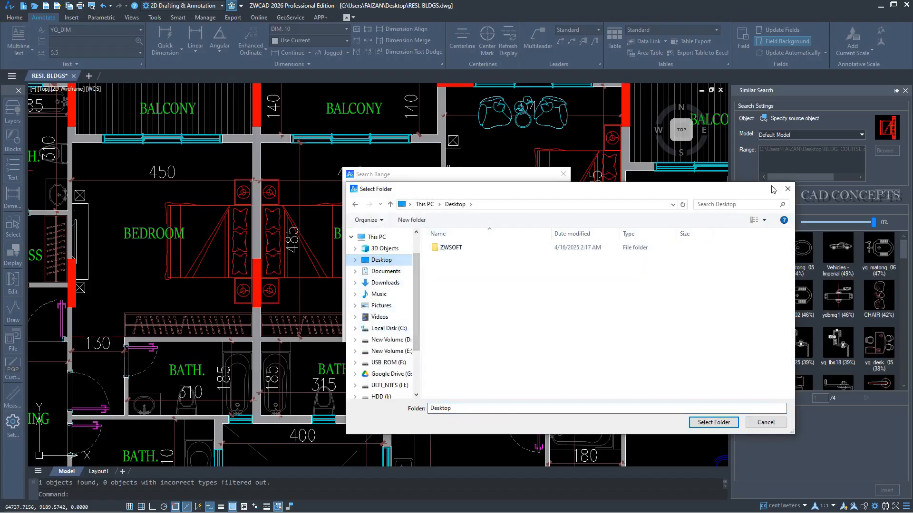
click(788, 188)
Add the BLDG. COURSE and RESI. BLDGS drawings from the Desktop to the search range.
click(542, 204)
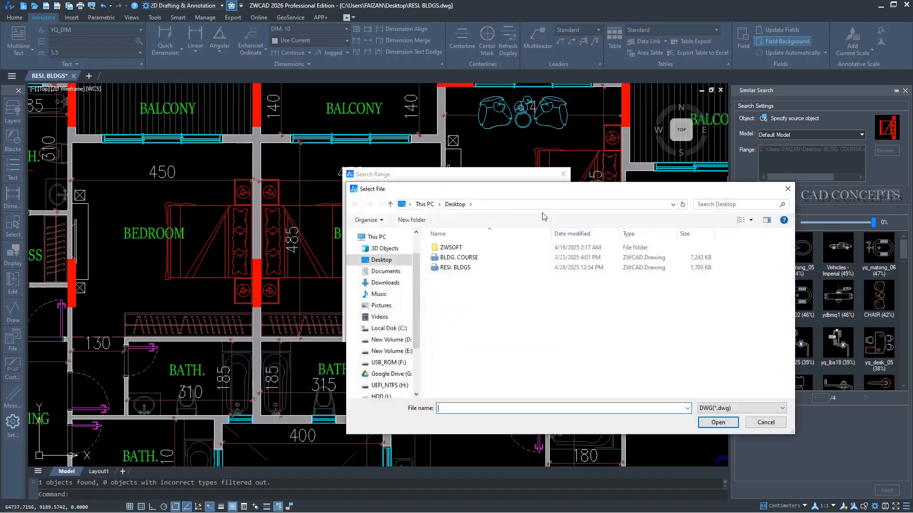
click(469, 258)
ctrl+click(465, 269)
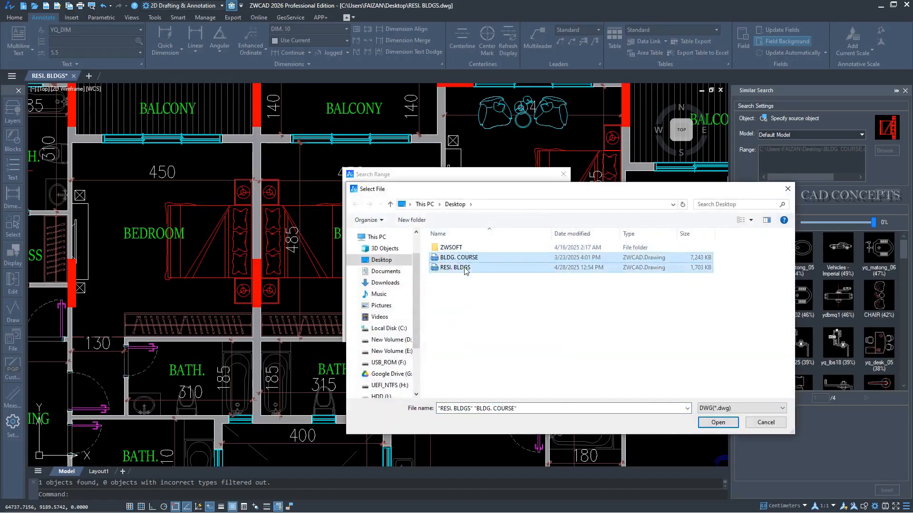
click(704, 423)
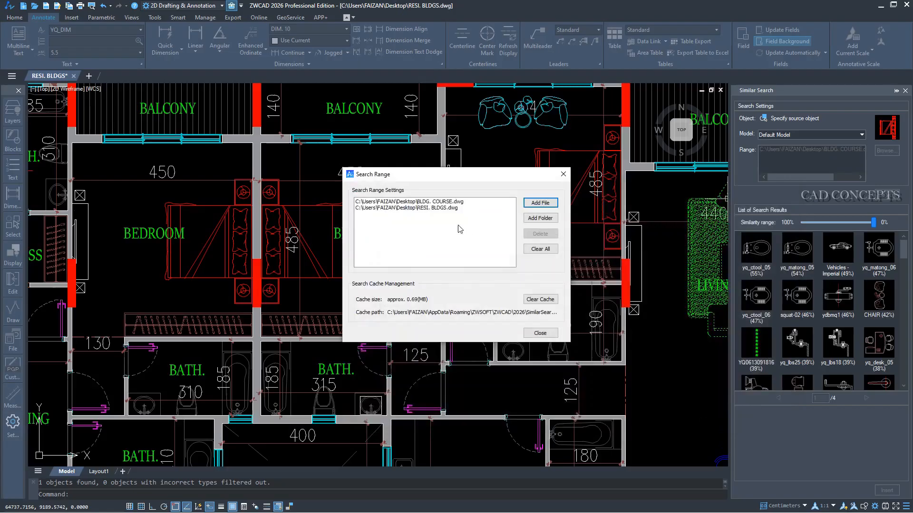
click(543, 334)
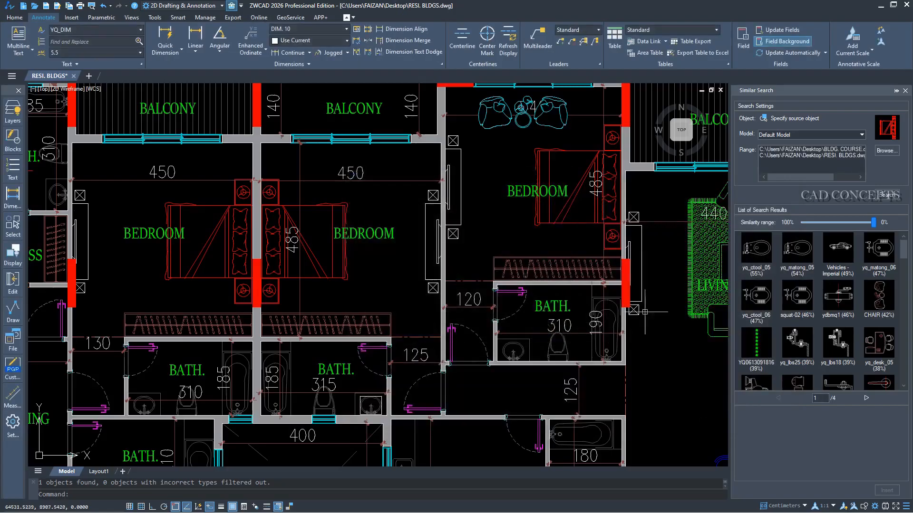
Search the chosen drawings for blocks similar to the bed and select the yq_bed_02 block from the results.
click(867, 199)
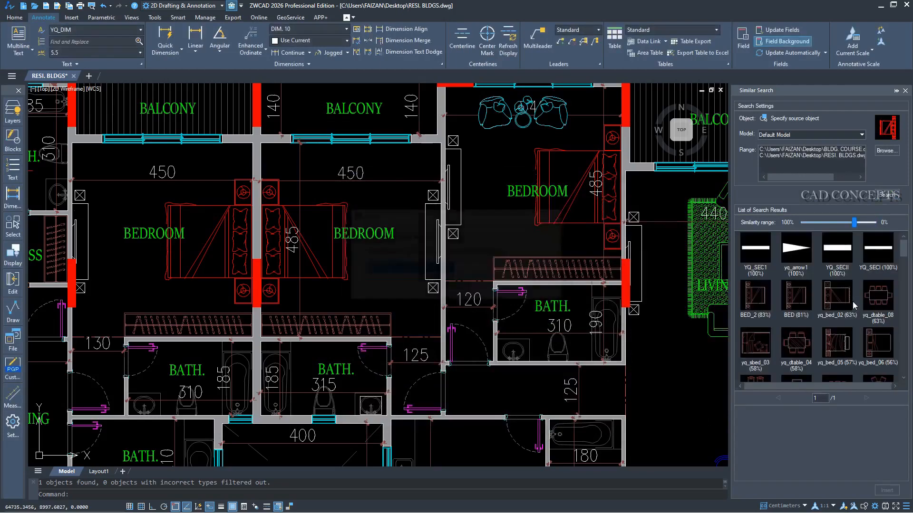
drag(906, 247, 906, 253)
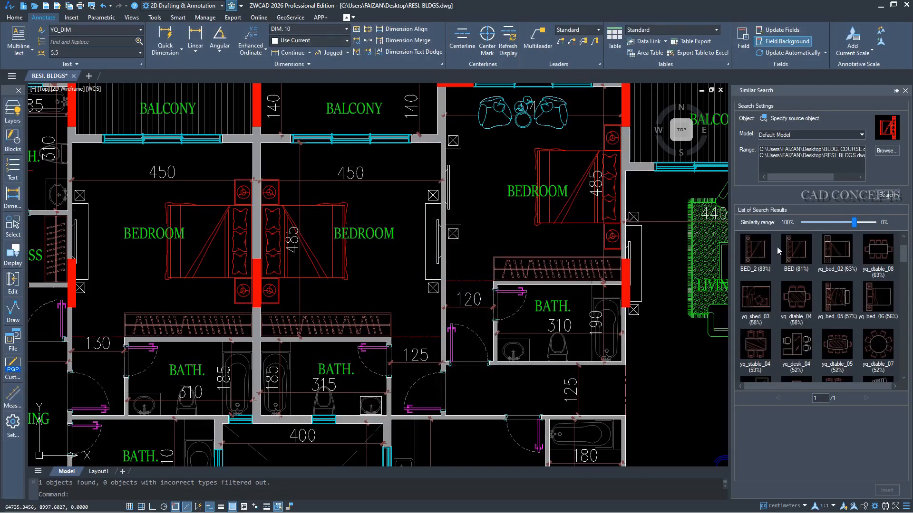
click(832, 257)
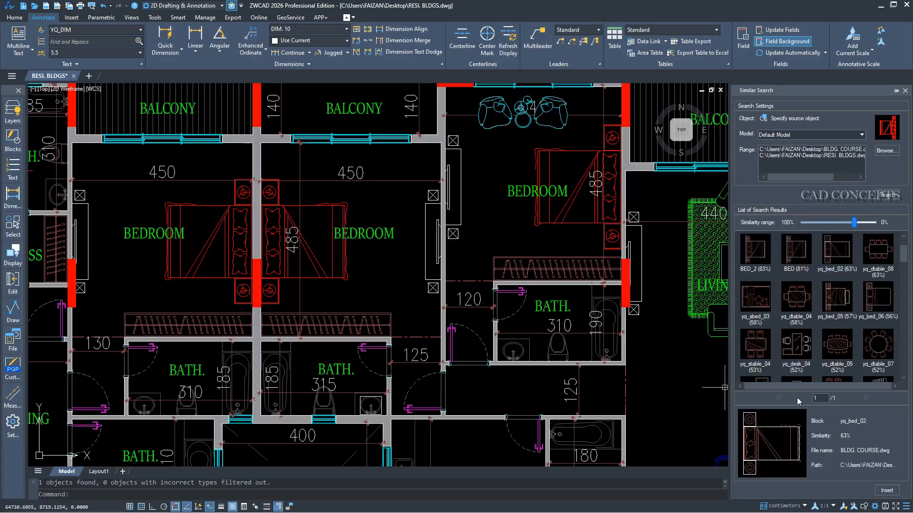
Insert the yq_bed_02 block from the similar search results into the empty space above the overall 5160 dimension line.
click(797, 260)
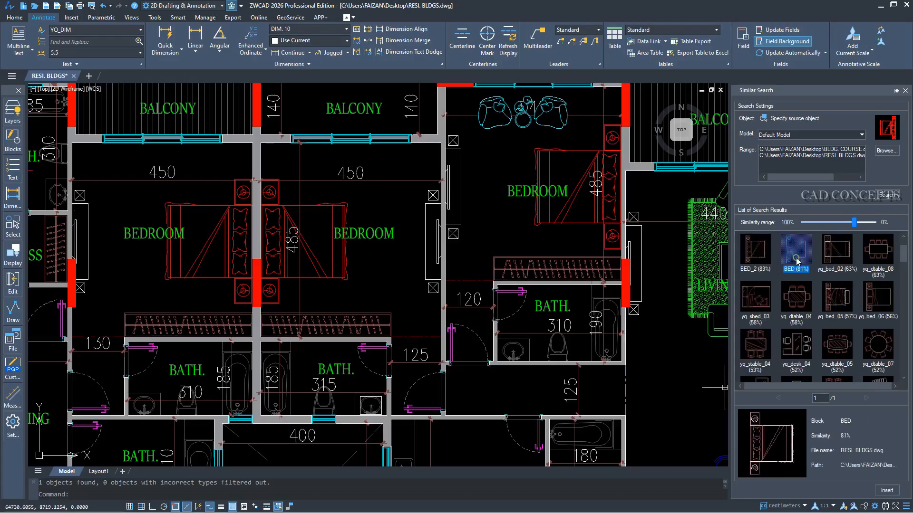
click(832, 259)
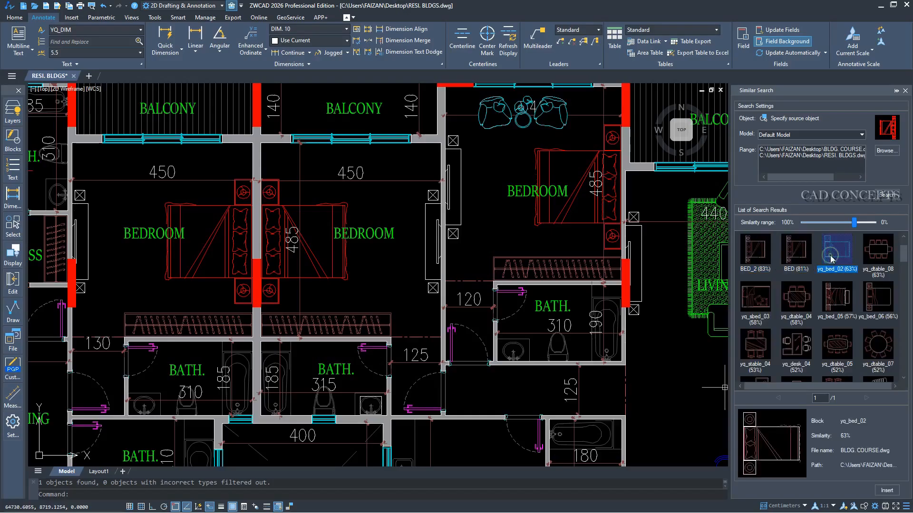
click(879, 490)
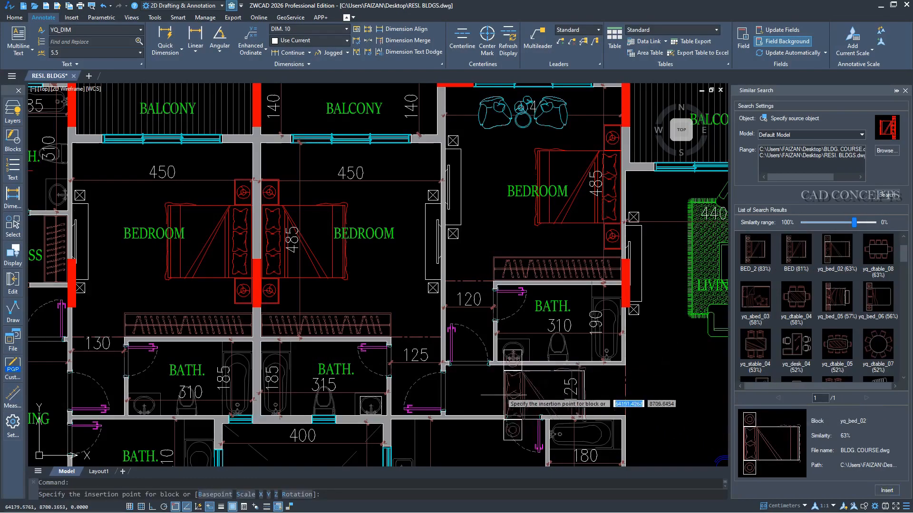
scroll(496, 358, down, 4)
scroll(496, 357, up, 4)
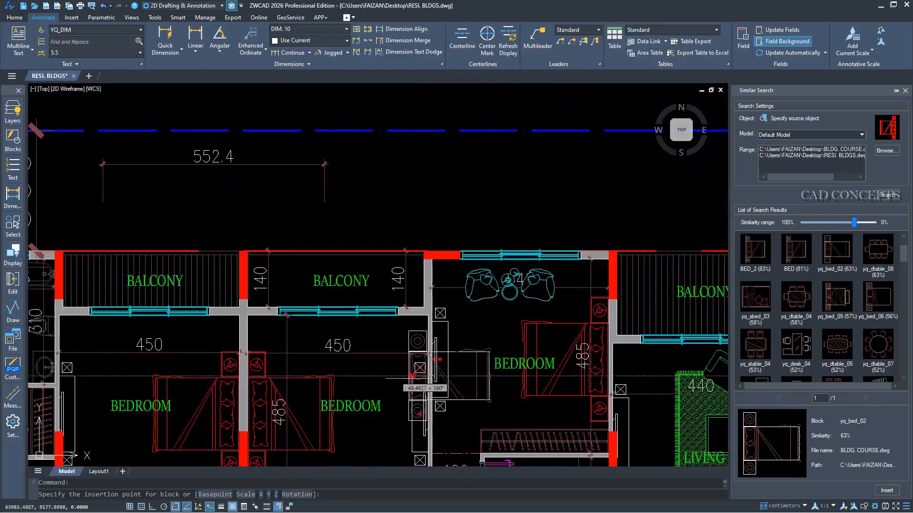
scroll(411, 407, down, 2)
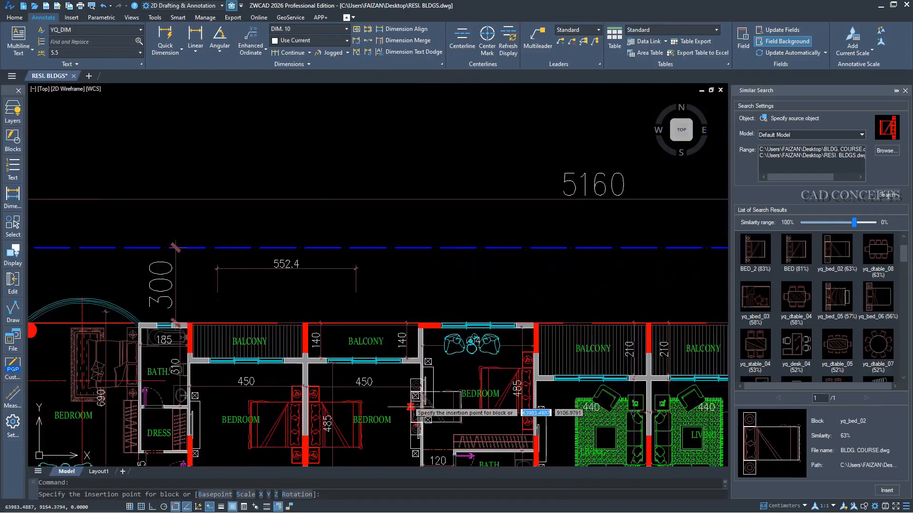
click(398, 160)
click(827, 348)
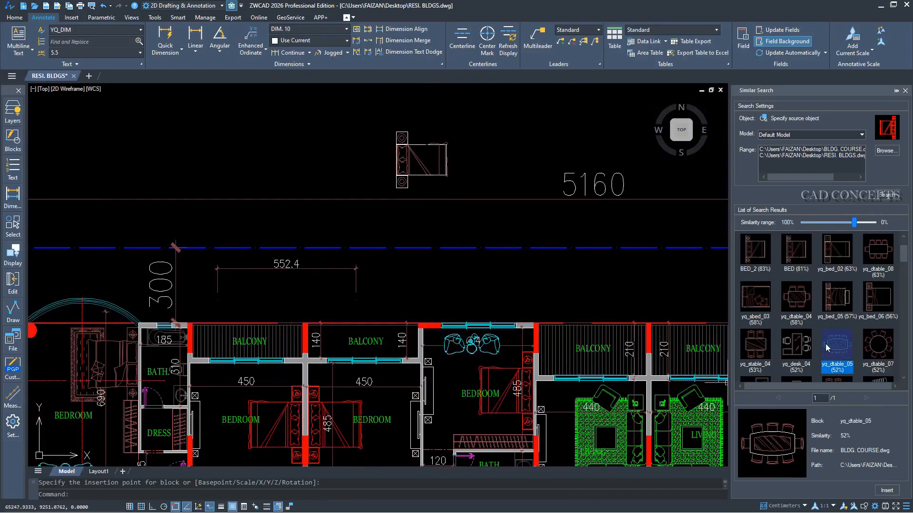
click(798, 305)
click(756, 305)
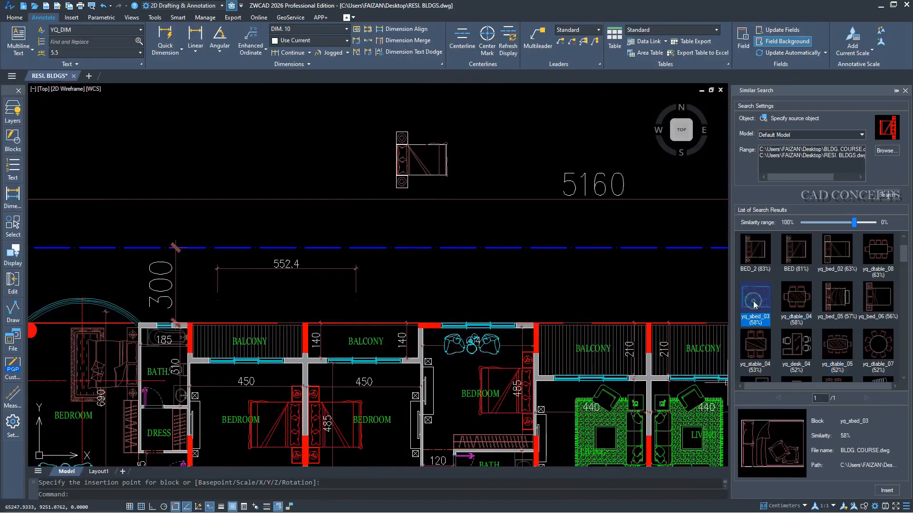
click(887, 490)
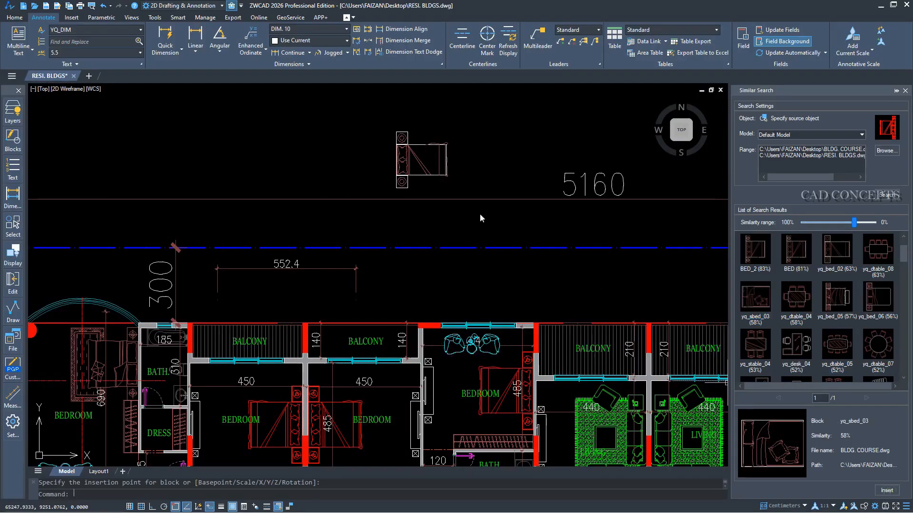
scroll(336, 156, up, 2)
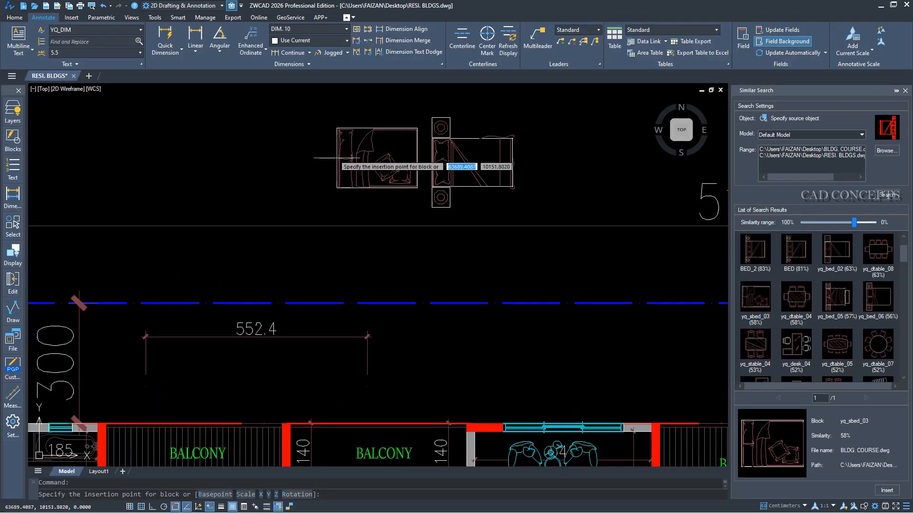
key(Escape)
Run SIMILARSEARCH again and review the drawings listed in the search range settings.
scroll(337, 162, down, 4)
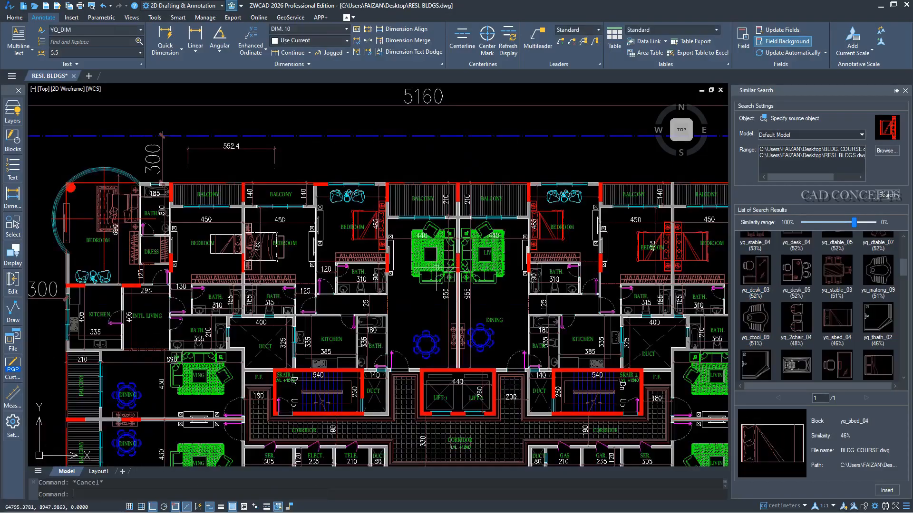
text(SIMI)
click(463, 284)
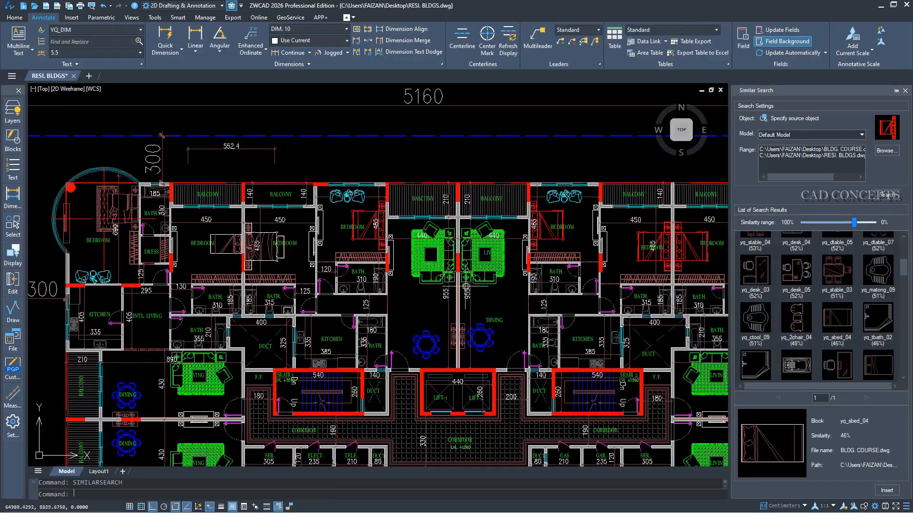
click(877, 151)
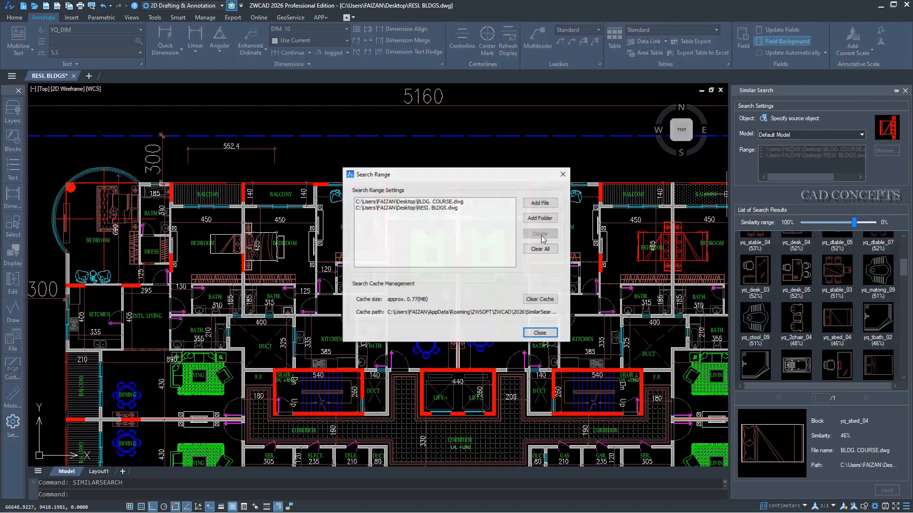
click(540, 333)
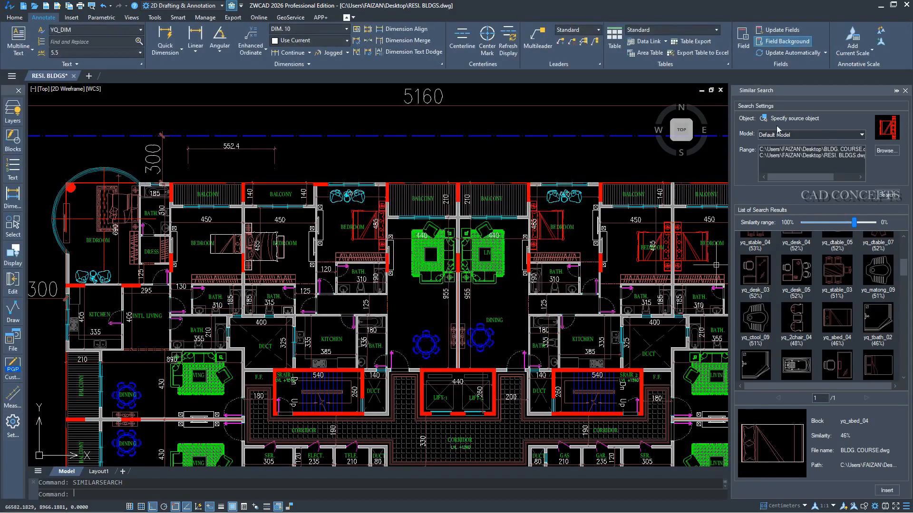
Specify the green sofa set in the living room east of the central wall as source object and search for similar blocks.
click(763, 118)
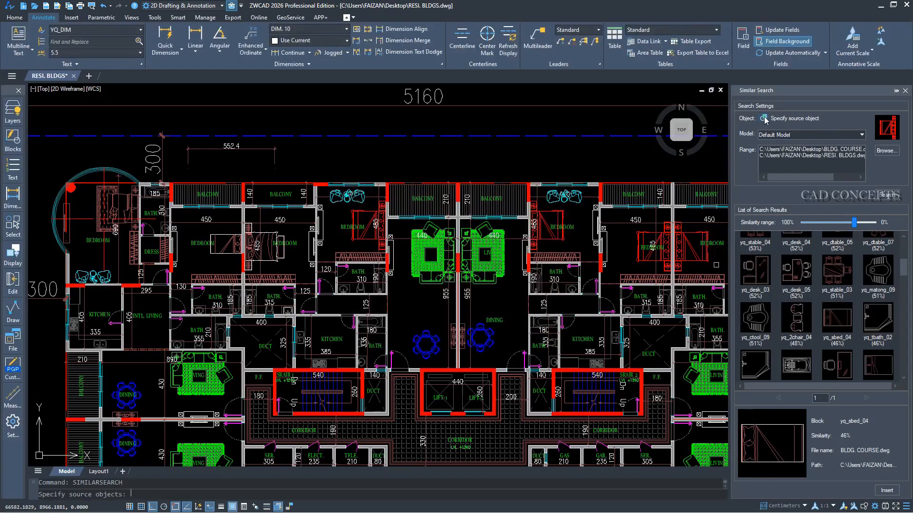
click(479, 260)
click(886, 196)
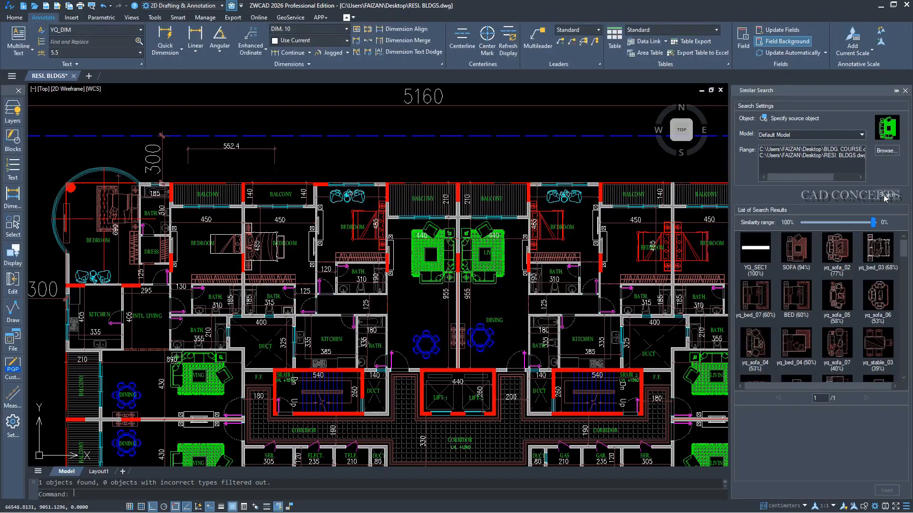
Insert the yq_sofa_07 block from the results into the empty space above the overall 5160 dimension line.
click(849, 343)
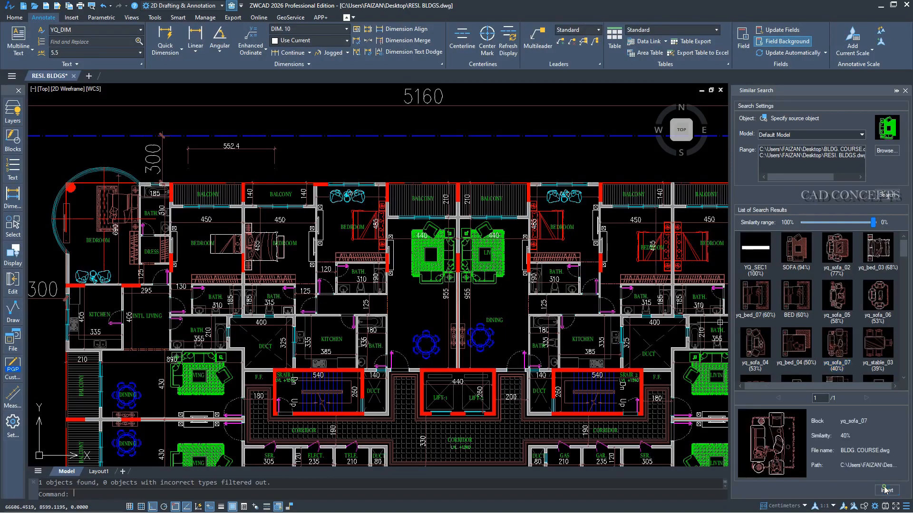
scroll(508, 175, up, 5)
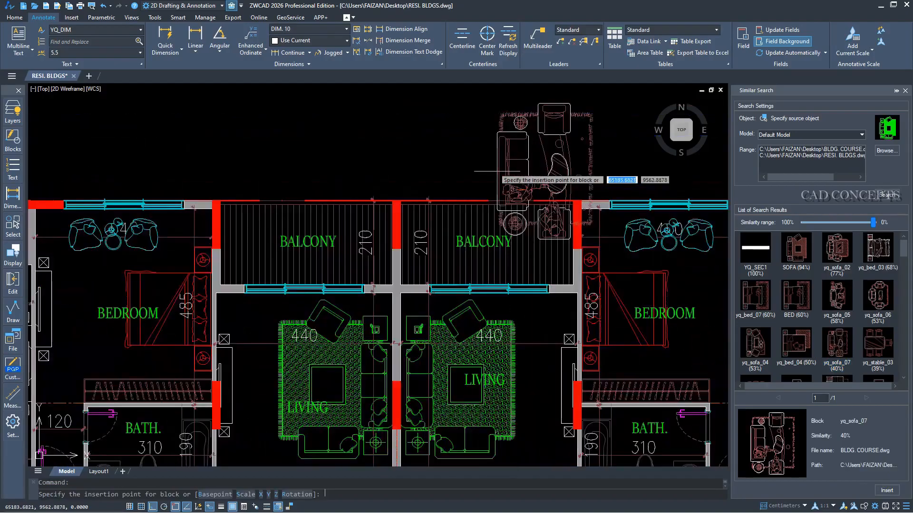
middle_drag(509, 369, 508, 364)
middle_drag(481, 281, 424, 371)
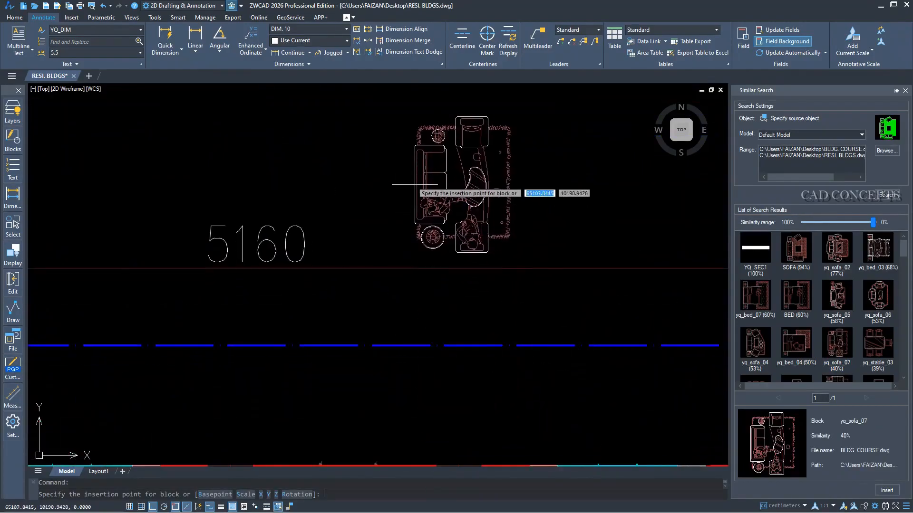
click(414, 184)
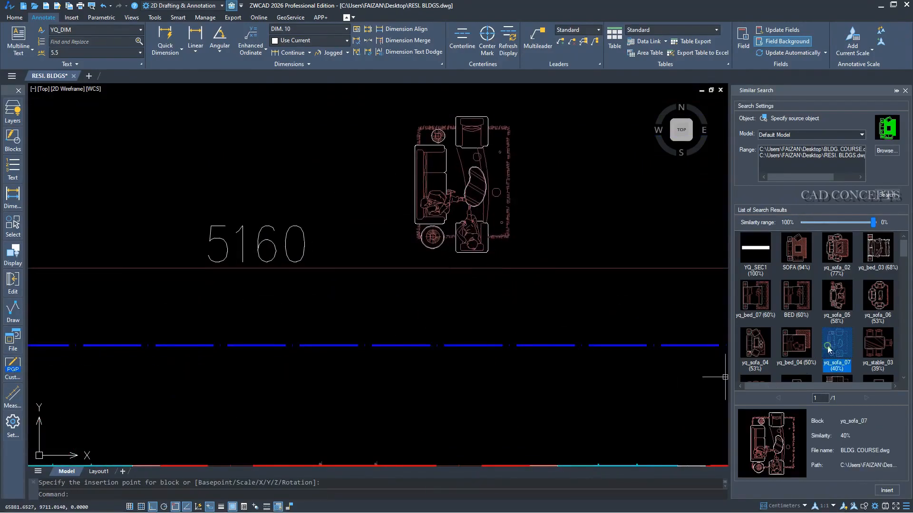
Insert the yq_sofa_06 block from the results directly above the placed yq_sofa_07 sofa set.
click(877, 312)
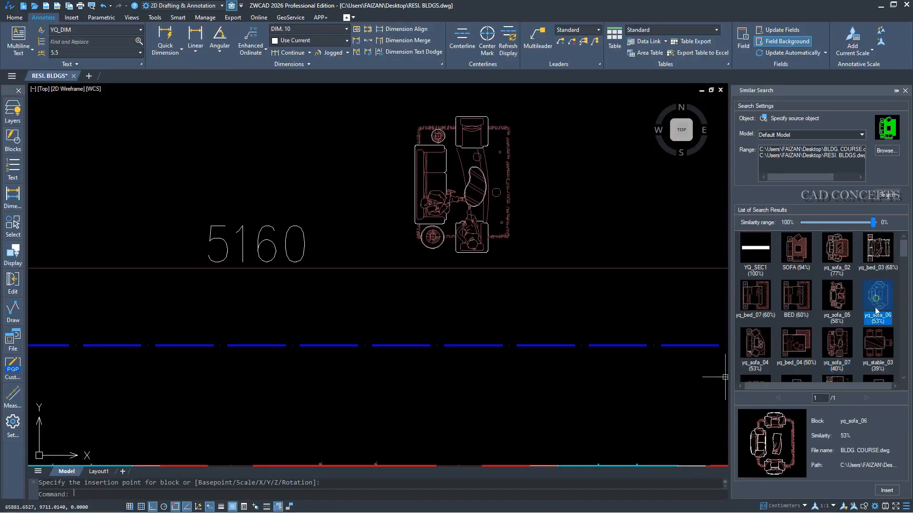
click(880, 492)
middle_drag(558, 247, 526, 357)
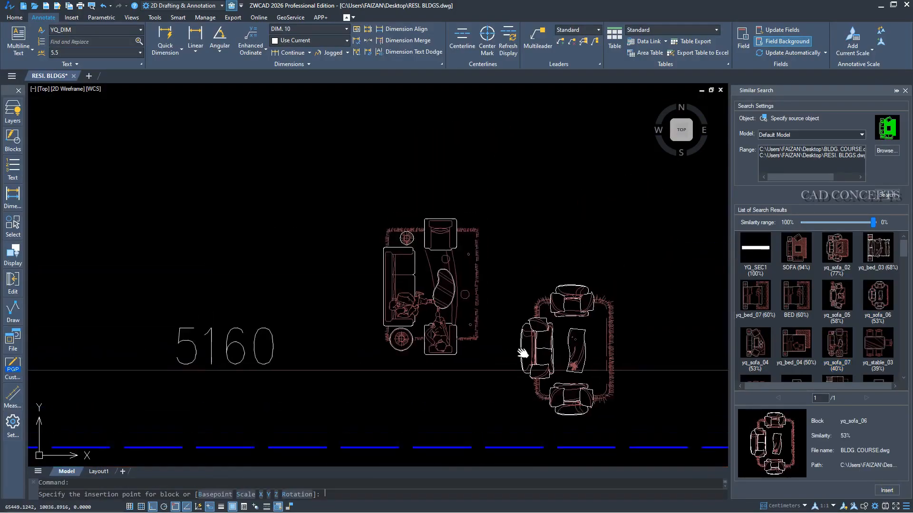
middle_drag(373, 135, 372, 159)
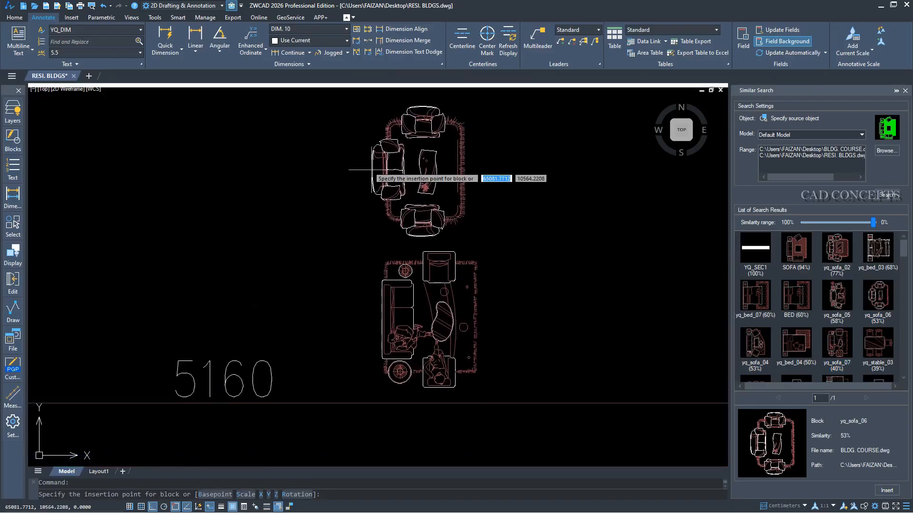
click(372, 161)
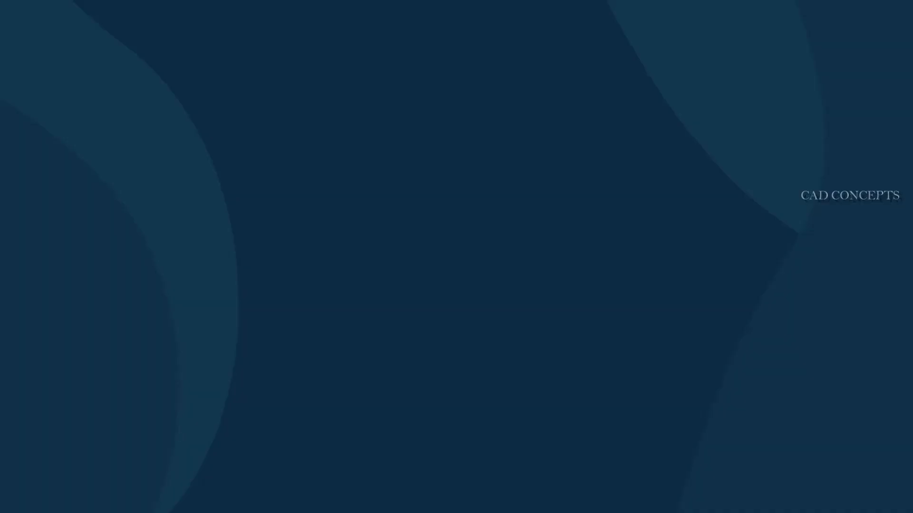
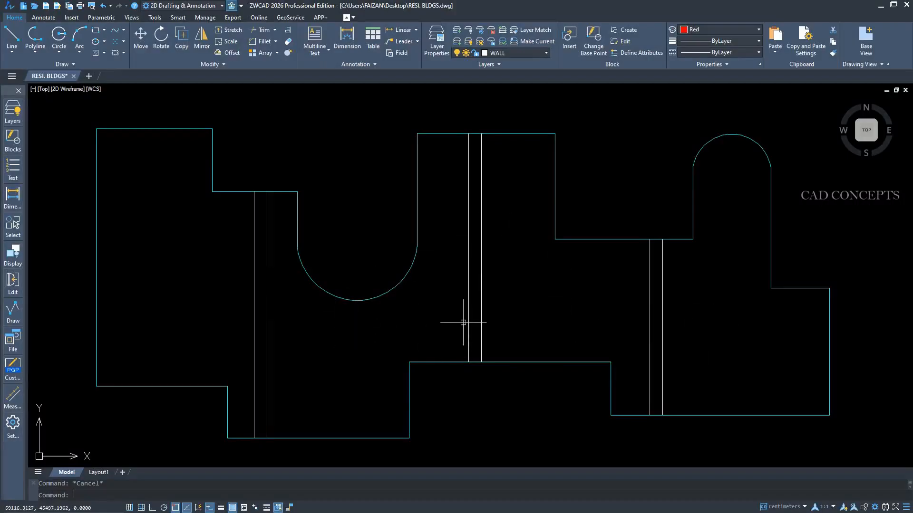
Start the DIM command and dimension the outline's top edge at the far west, placing the dimension line above it.
text(DIM)
key(Return)
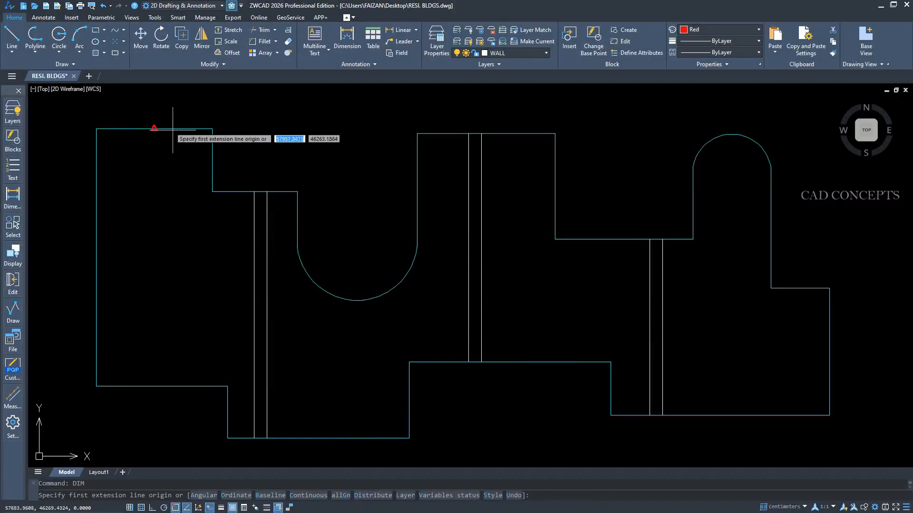
click(212, 129)
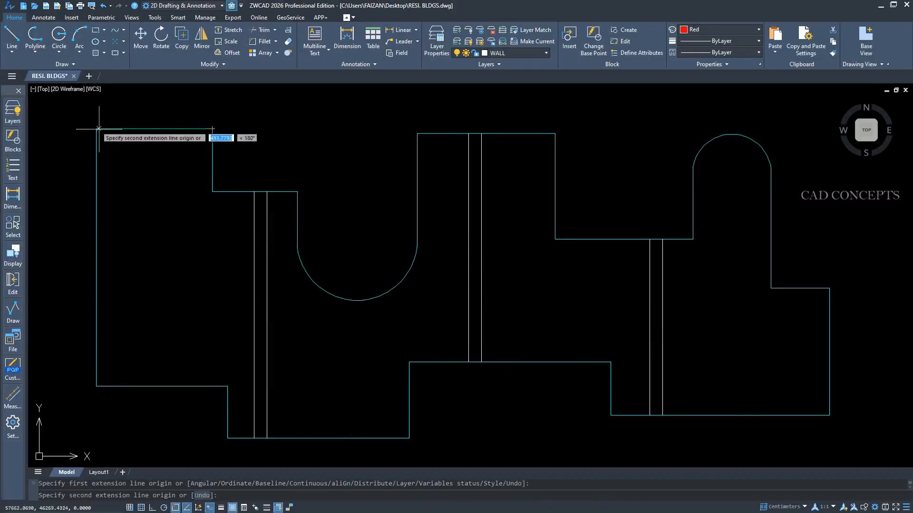
click(96, 129)
click(181, 108)
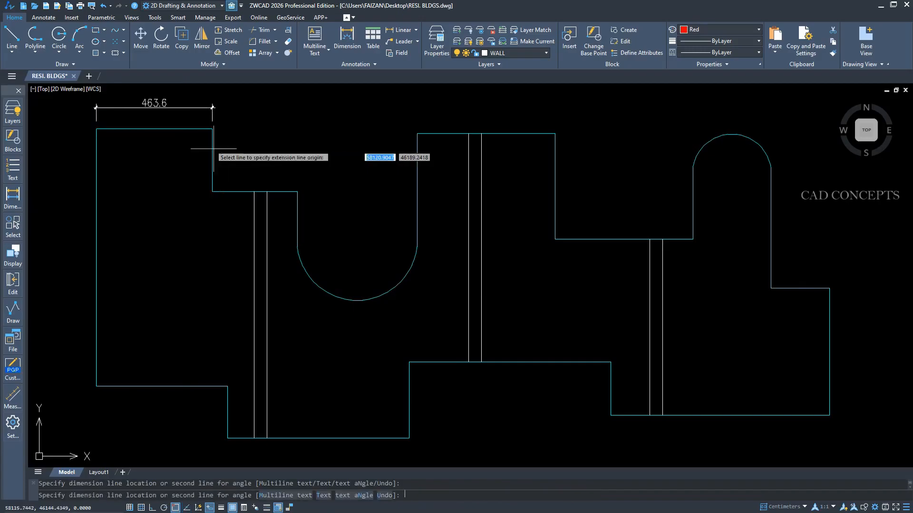
Dimension the stepped edges between the northwest corner and the concave arc, placing each dimension just outside the outline.
click(265, 191)
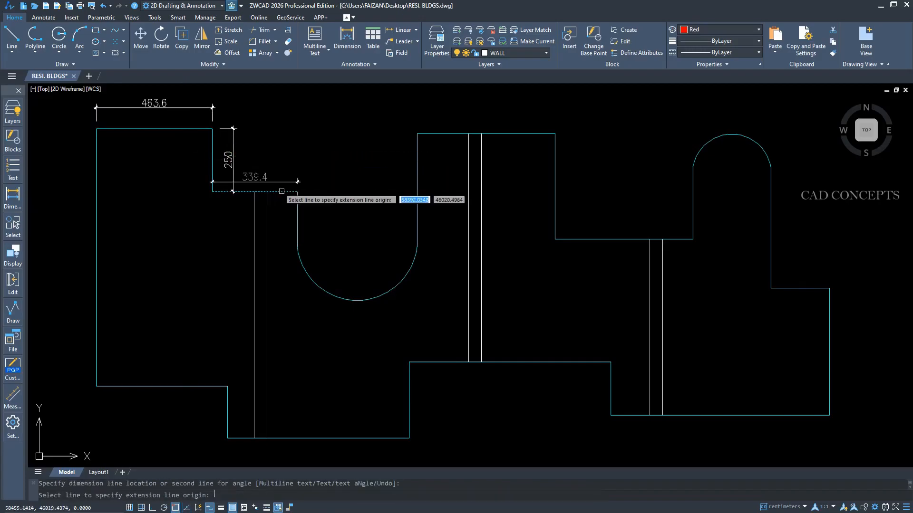
click(298, 179)
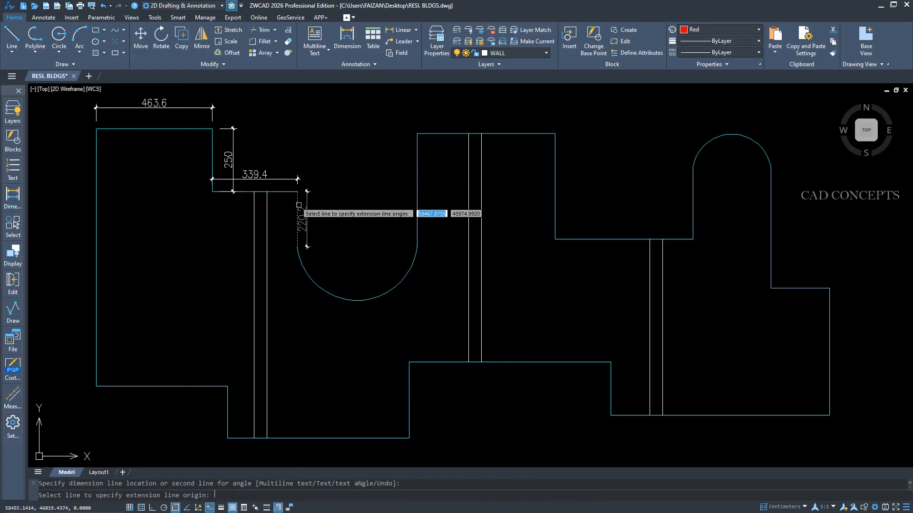
click(319, 225)
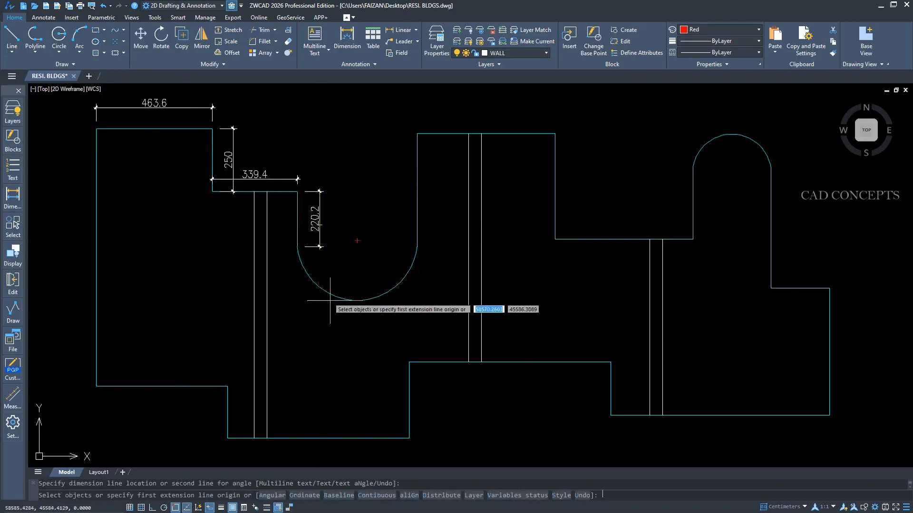
Add a radius dimension below the concave arc, and dimension the vertical edge rising from the arc's east end.
click(348, 301)
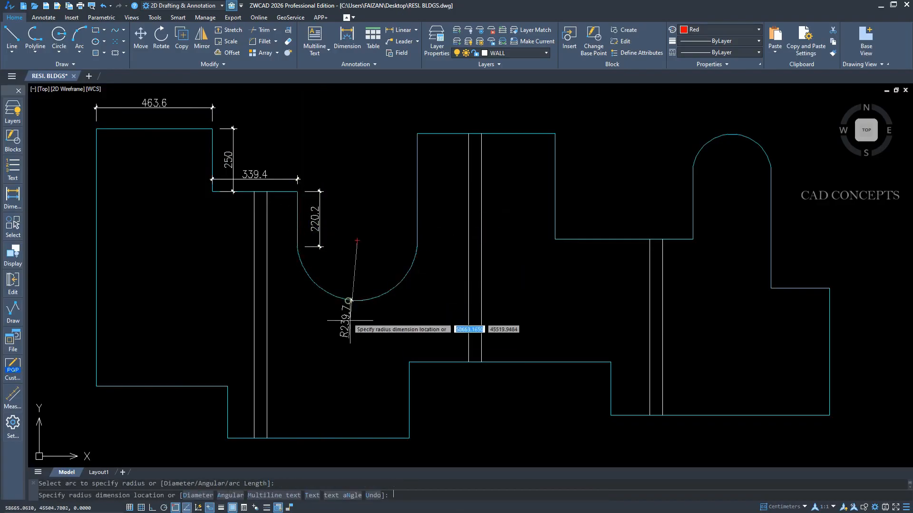
click(338, 345)
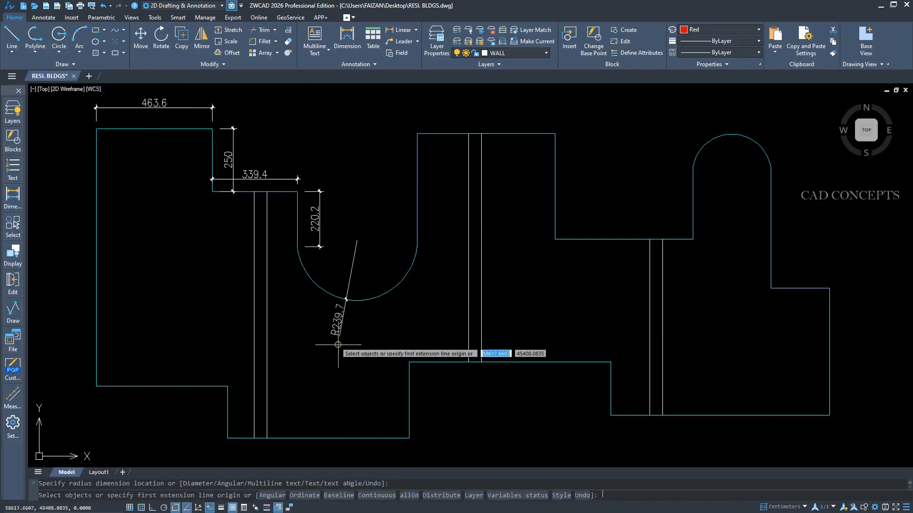
click(417, 246)
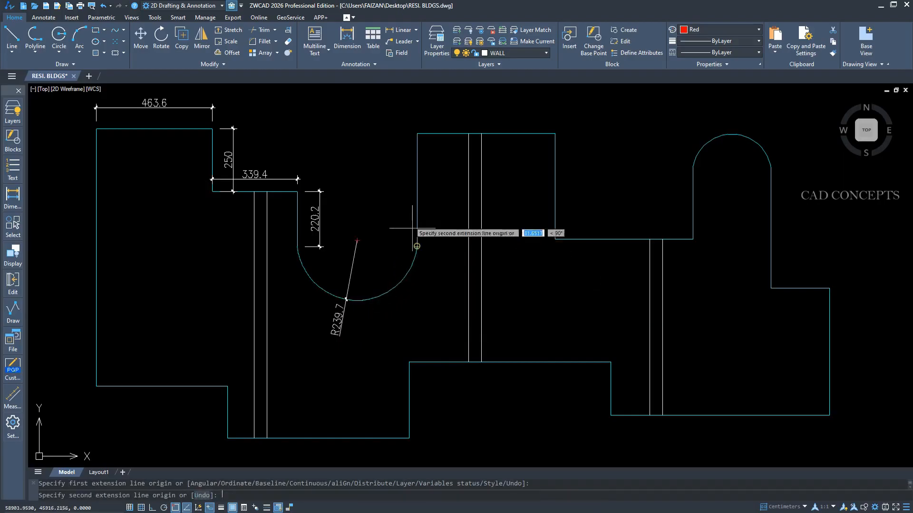
click(417, 133)
click(393, 153)
key(space)
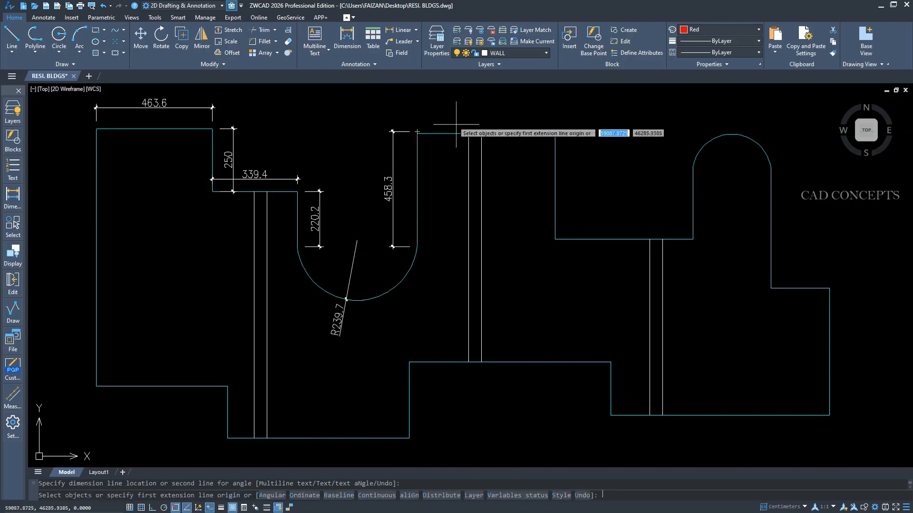
Dimension the top edge of the middle section and the vertical edge descending from its east end.
key(Return)
click(442, 133)
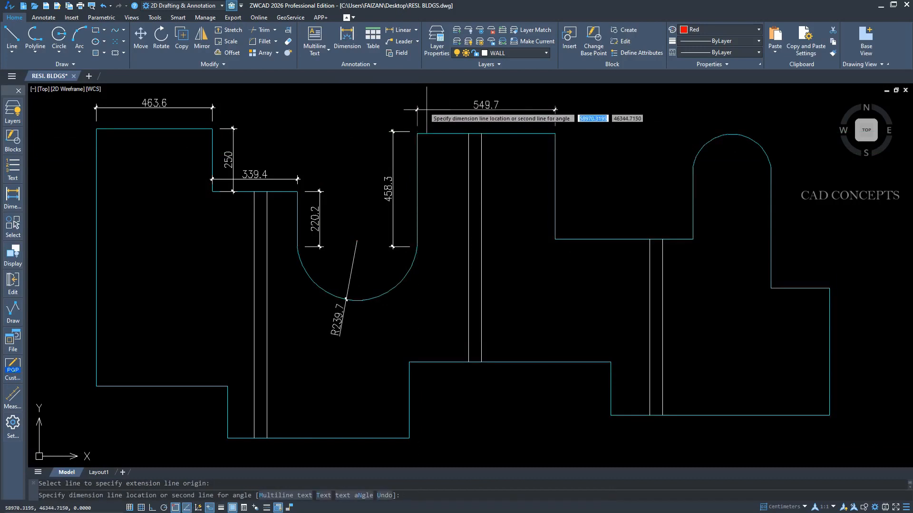
click(430, 109)
key(space)
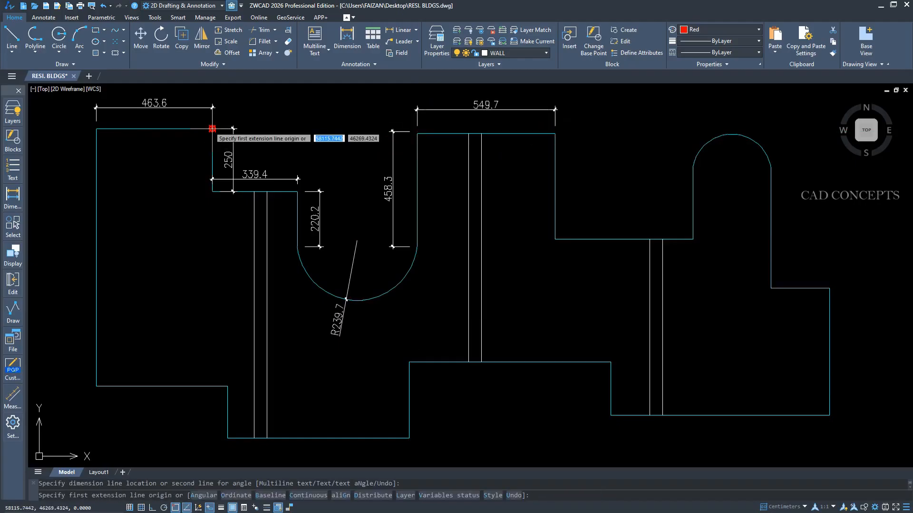
key(Return)
click(555, 181)
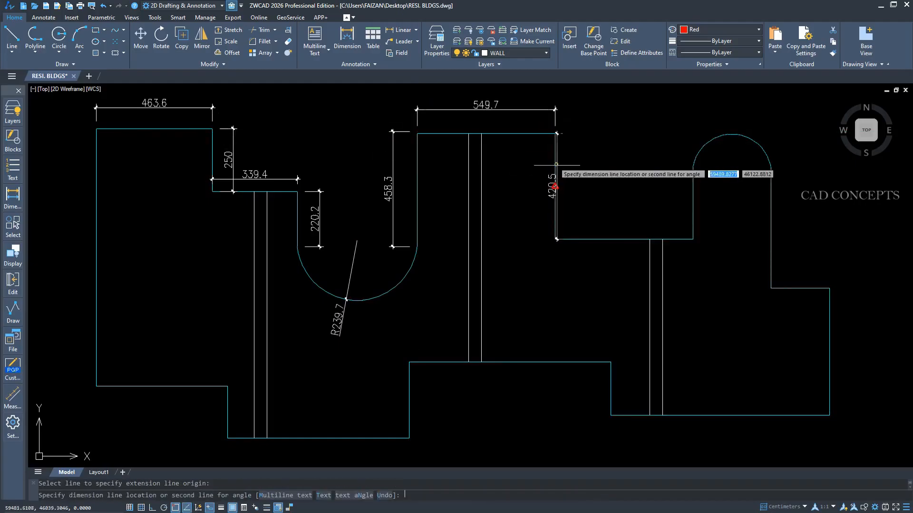
click(576, 186)
key(space)
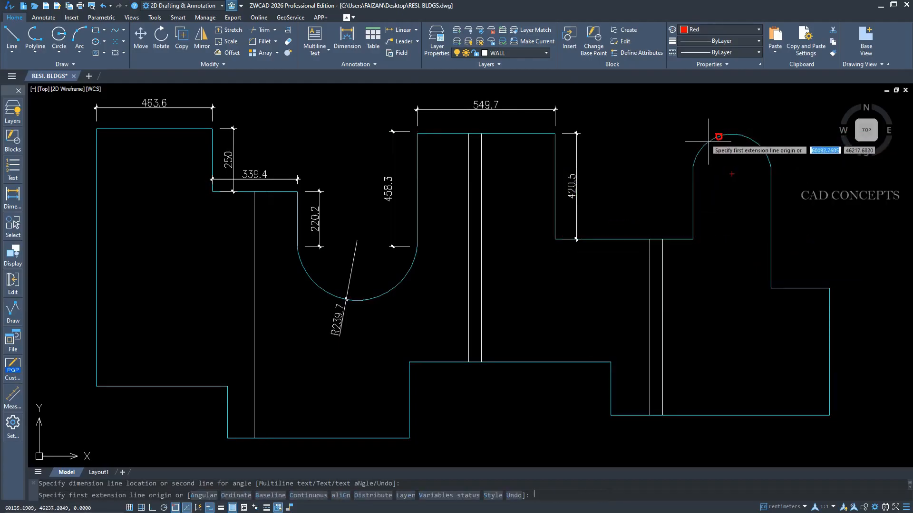
Add a radius dimension to the convex arc and dimension the two vertical edges on the outline's east side in one line.
click(758, 145)
click(783, 131)
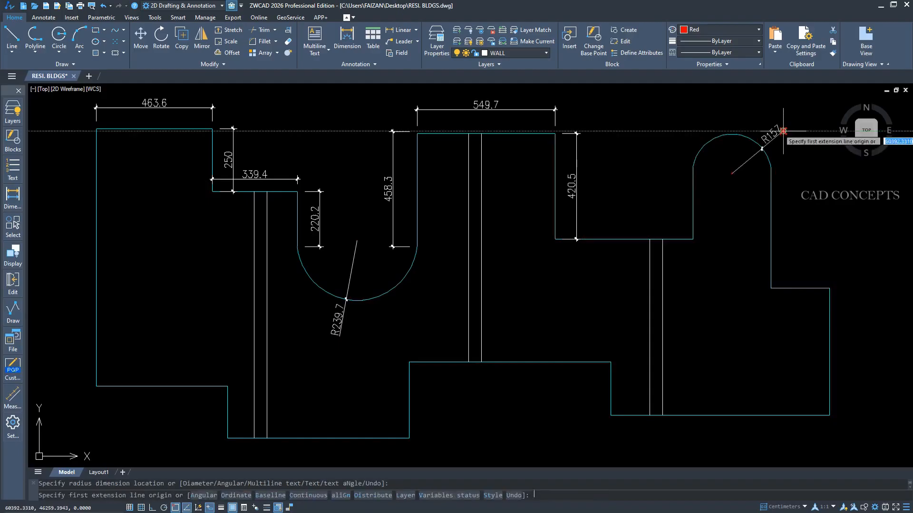
key(Return)
click(770, 229)
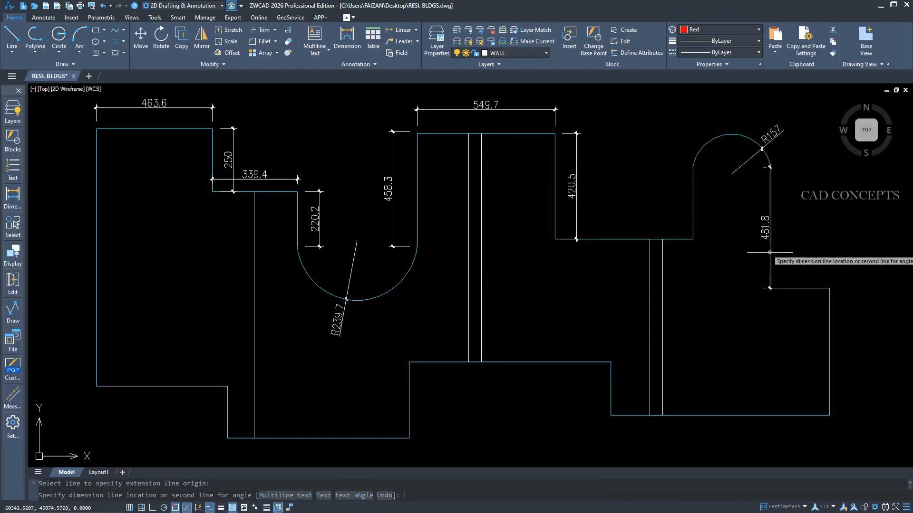
click(846, 260)
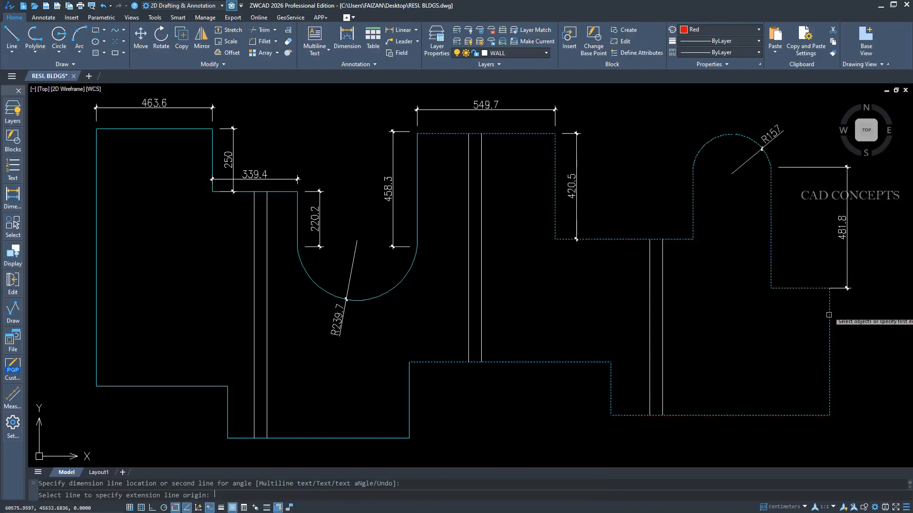
click(830, 288)
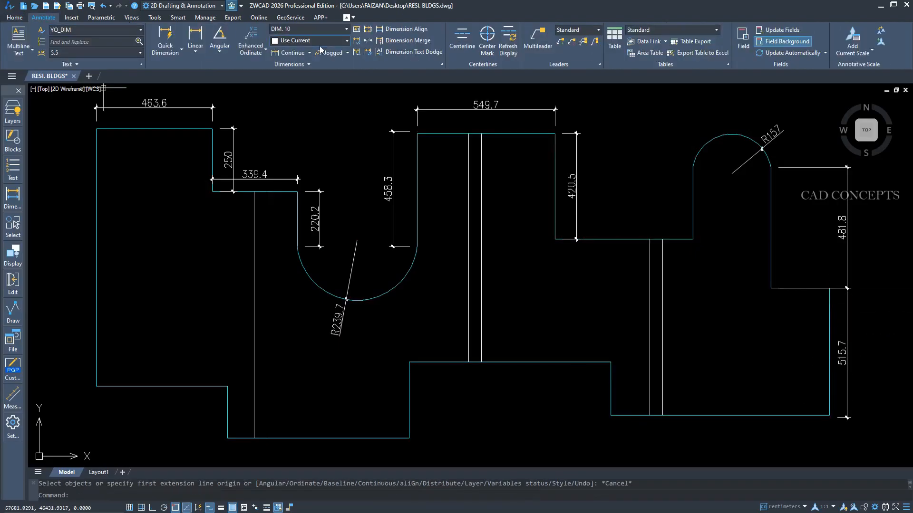
Draw a centerline between the two lines of each of the three vertical wall pairs.
click(461, 39)
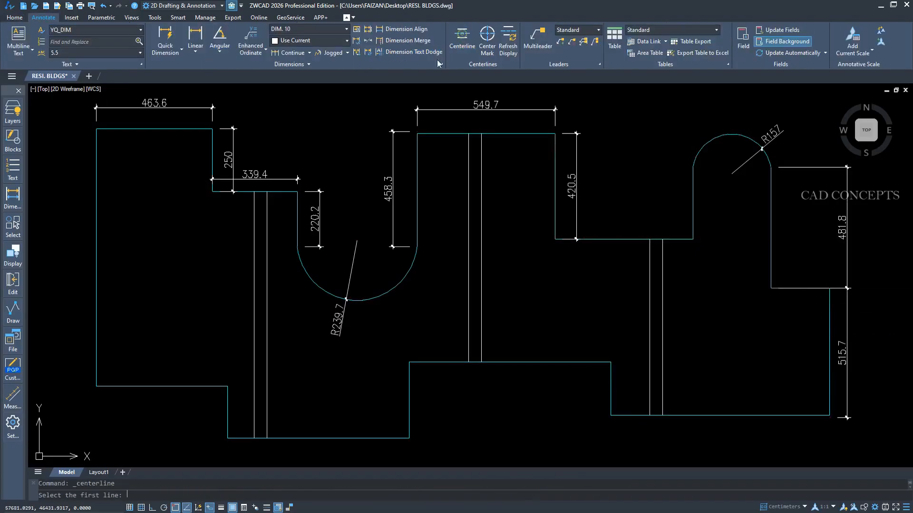
click(266, 275)
click(253, 283)
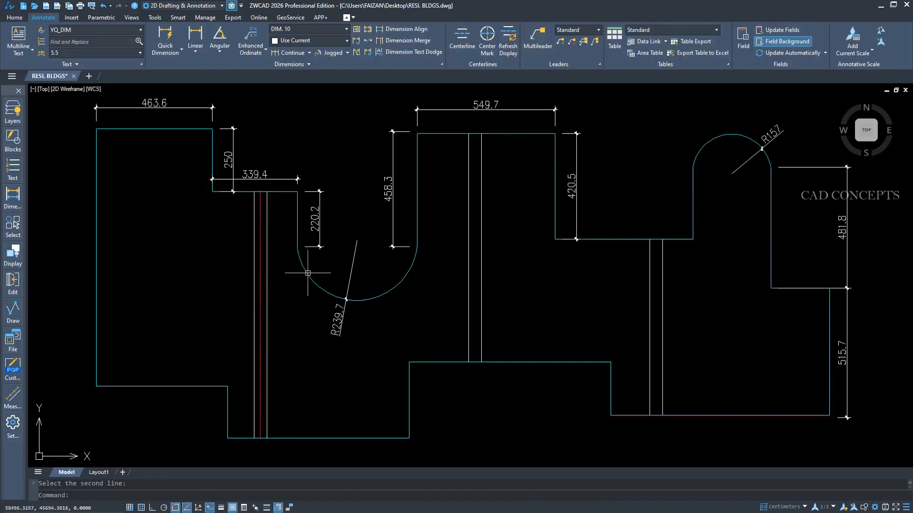
click(468, 236)
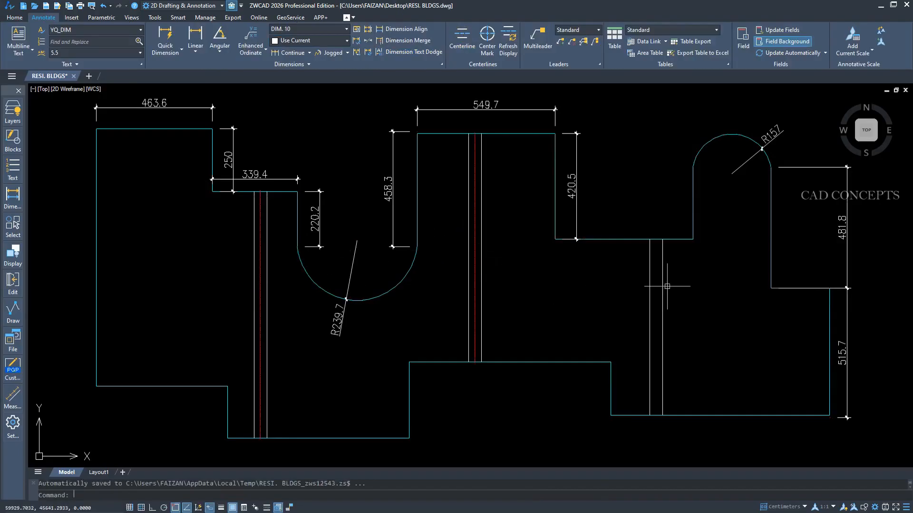
key(Return)
click(651, 287)
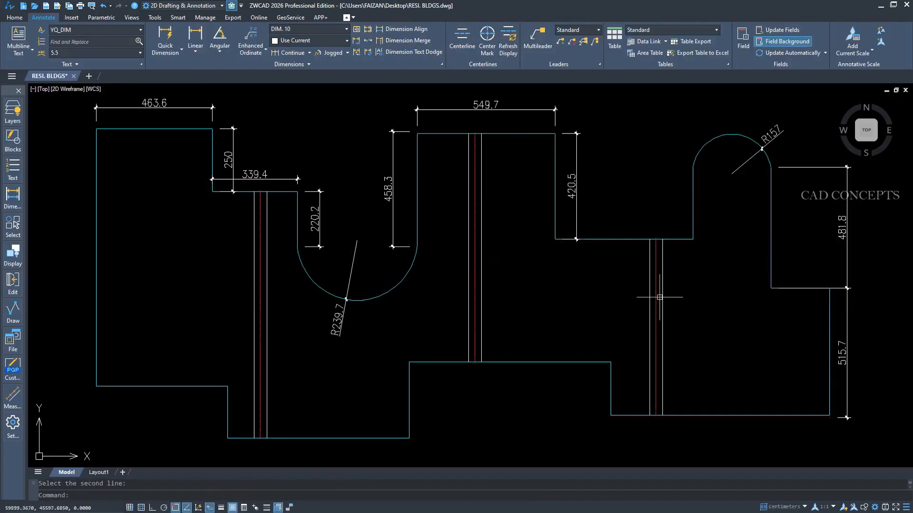
Add center marks to the concave arc and the convex arc of the outline.
click(487, 38)
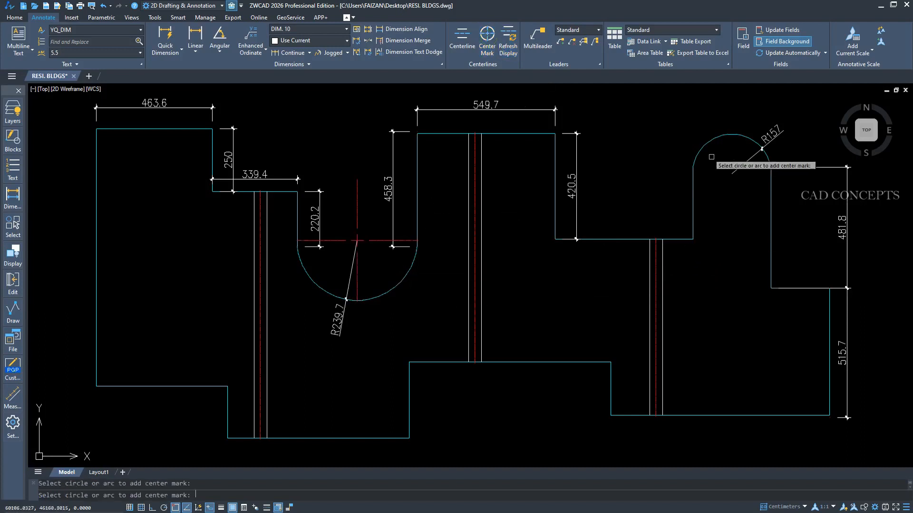
click(716, 140)
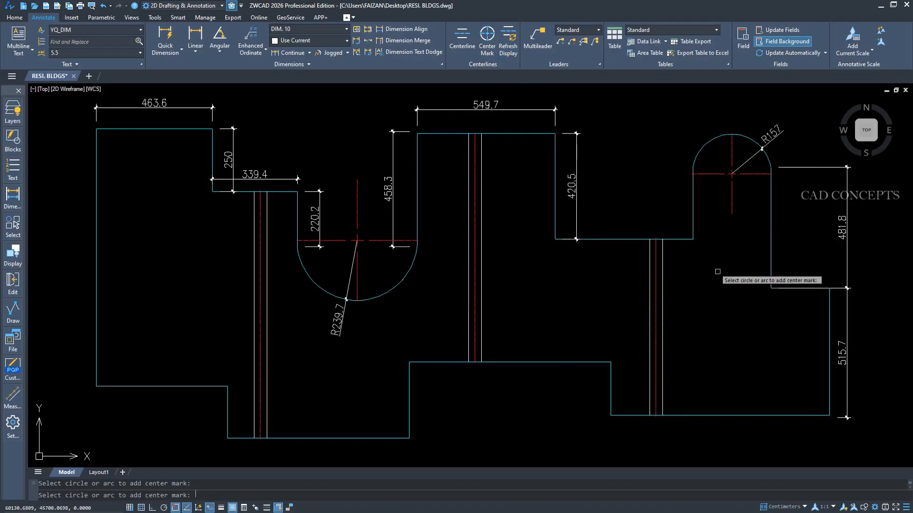
key(Escape)
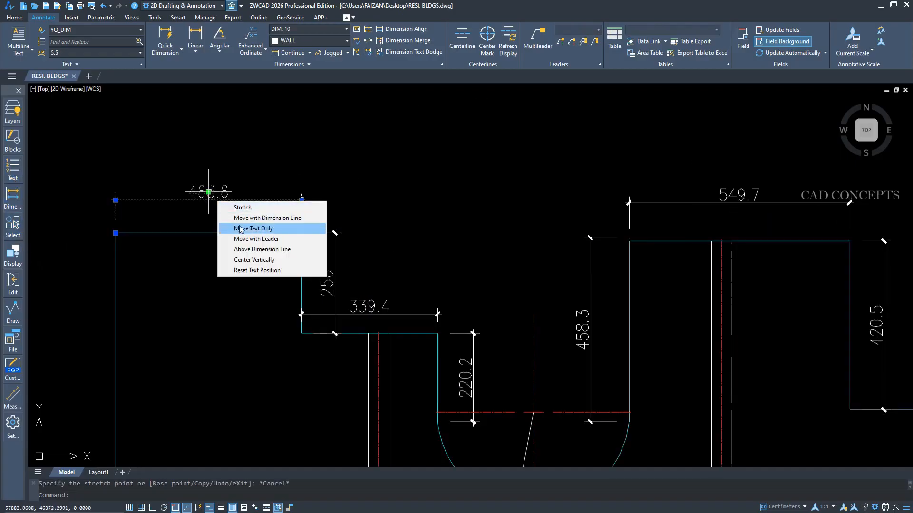
Move the 463.6 dimension text with a leader to a point above its dimension line.
click(239, 238)
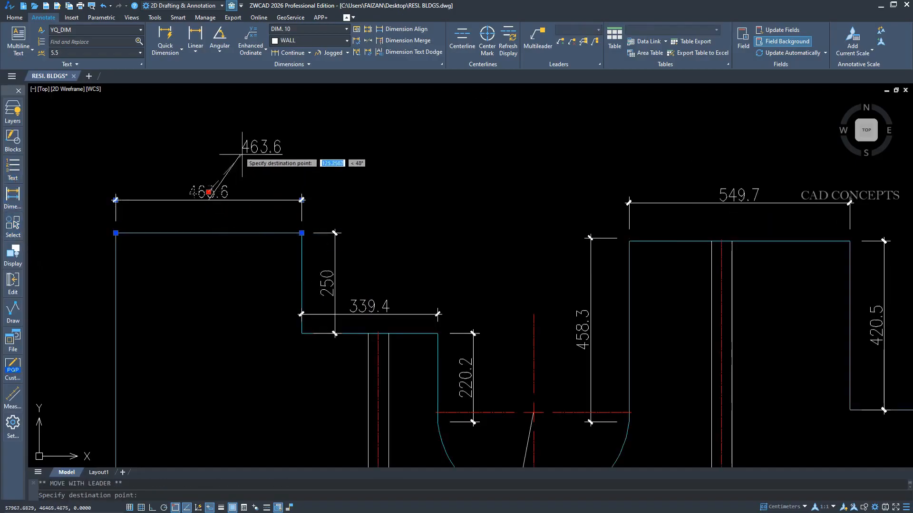
click(232, 142)
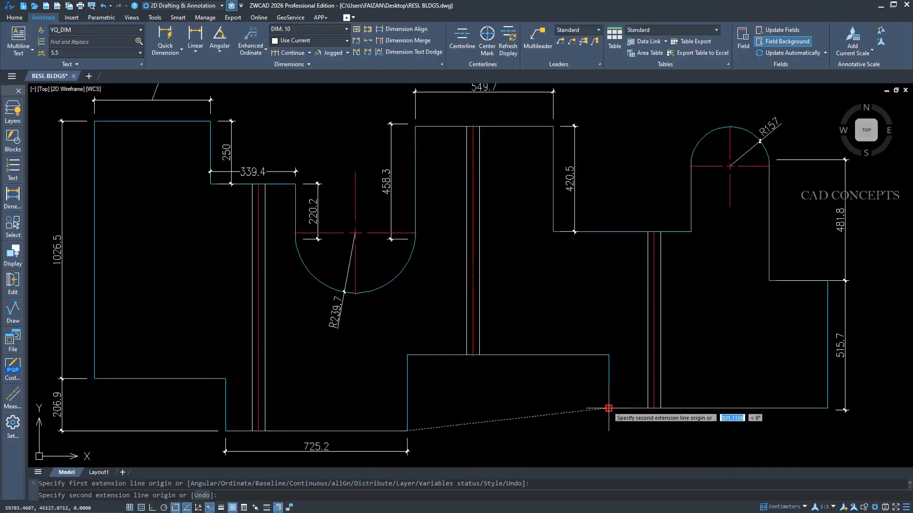
Dimension the two remaining horizontal spans along the outline's south side, in line with the existing 725.2 dimension.
click(609, 408)
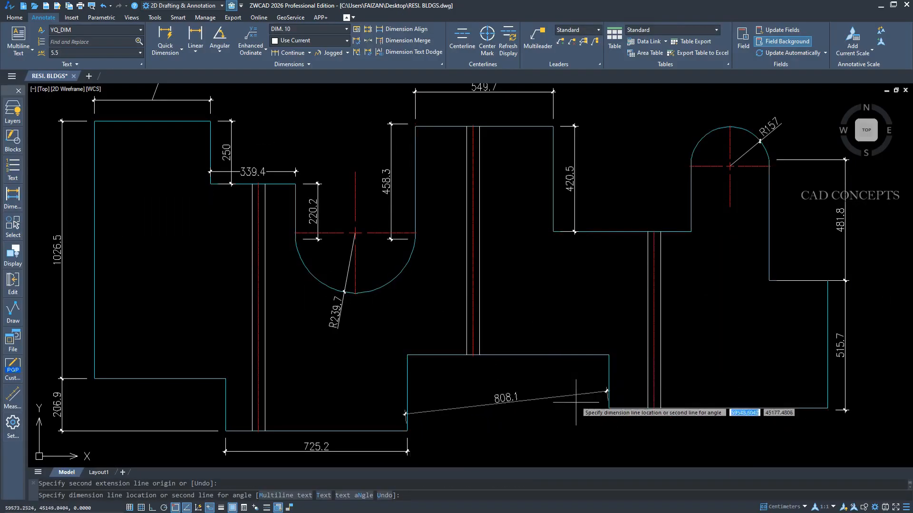
click(399, 452)
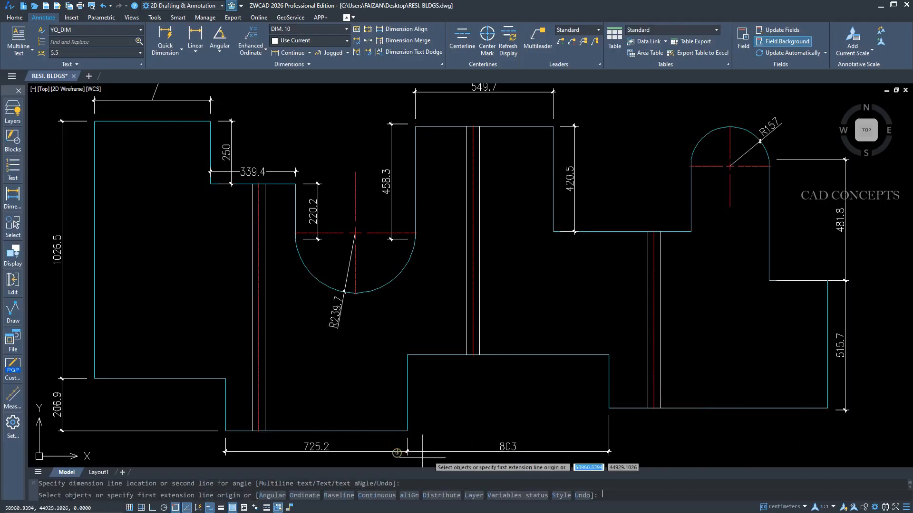
click(828, 408)
click(828, 280)
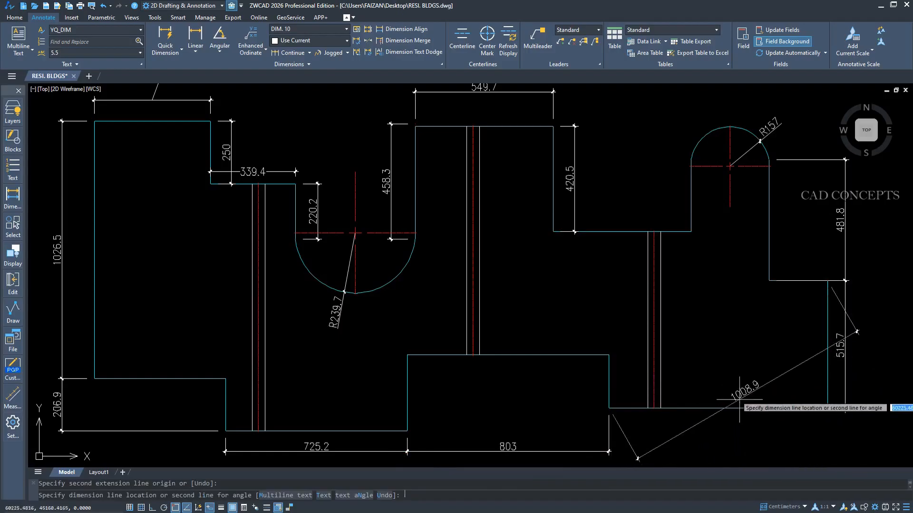
click(594, 452)
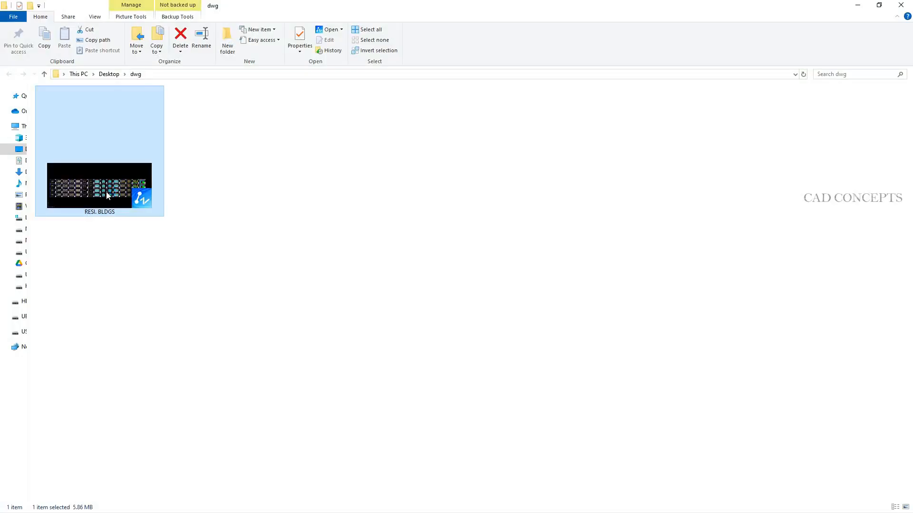
Open the RESI. BLDGS drawing from the dwg folder on the Desktop in ZWCAD.
double_click(107, 192)
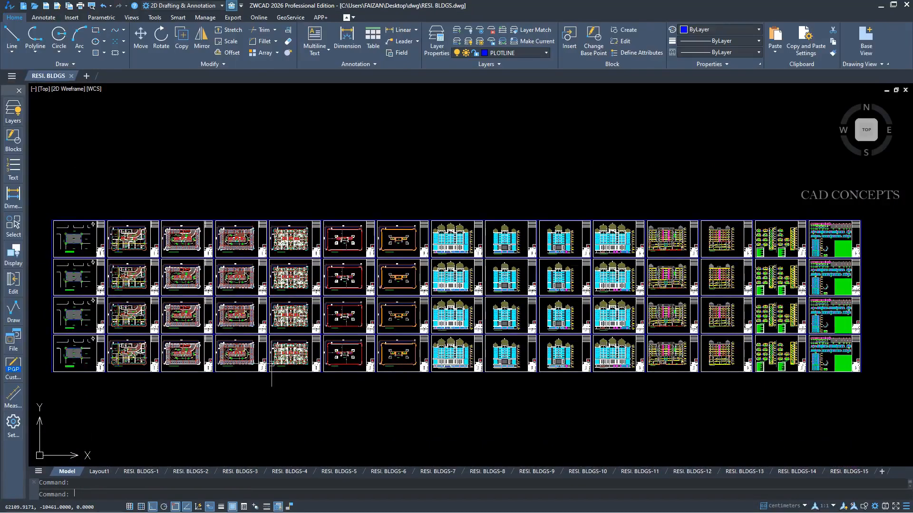
Inspect the floor plan, elevation and section sheets arranged in a grid across the RESI. BLDGS model space.
scroll(271, 304, up, 4)
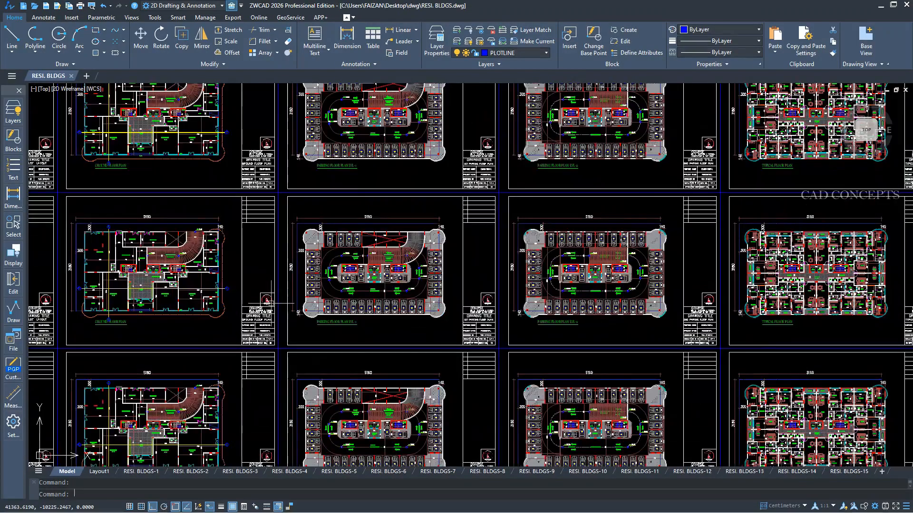
scroll(276, 301, down, 5)
scroll(580, 351, down, 2)
scroll(581, 352, up, 13)
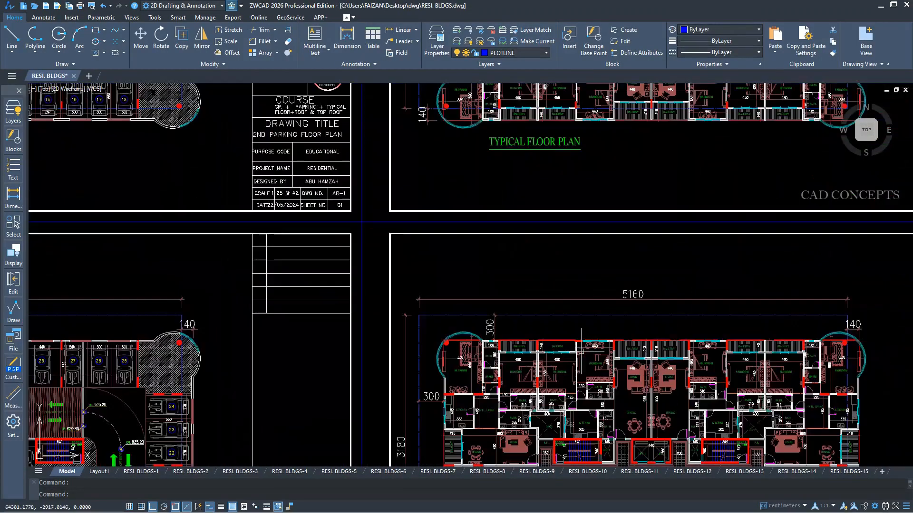
middle_drag(605, 308, 257, 292)
scroll(255, 292, down, 8)
middle_drag(587, 292, 794, 294)
scroll(352, 264, down, 6)
middle_drag(202, 302, 361, 284)
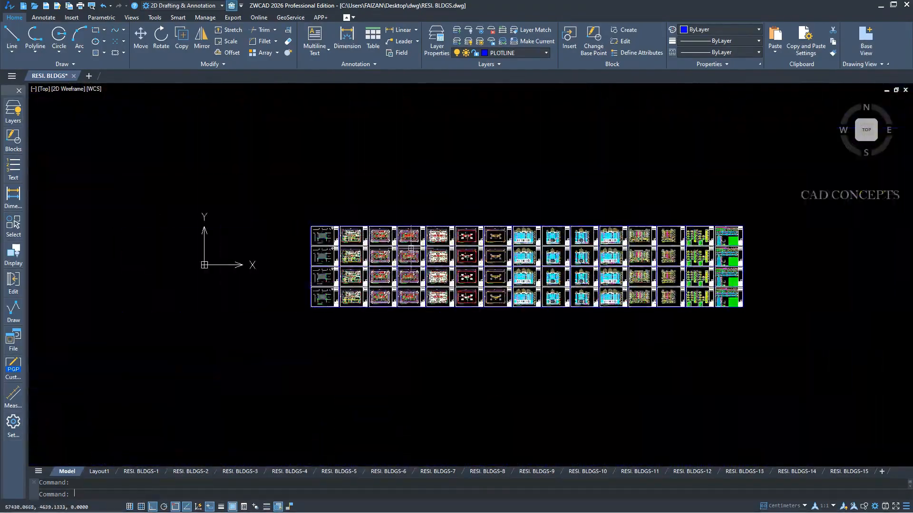
Turn off every layer except that of the cyan corner arcs in the typical floor plan.
scroll(360, 283, up, 12)
middle_drag(613, 269, 287, 265)
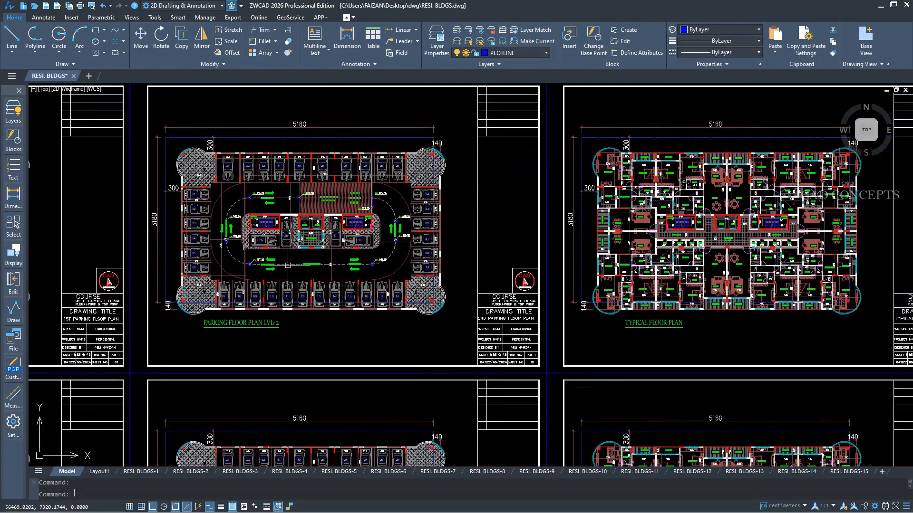
click(14, 116)
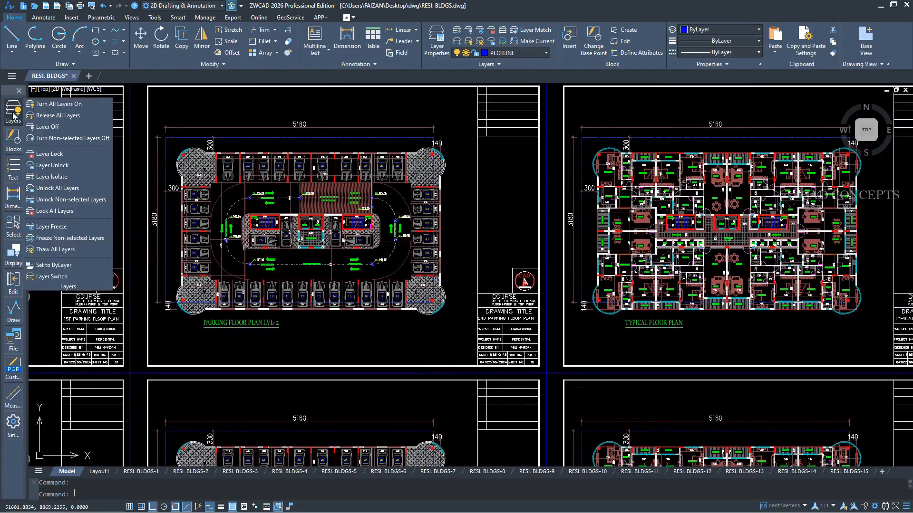
click(53, 128)
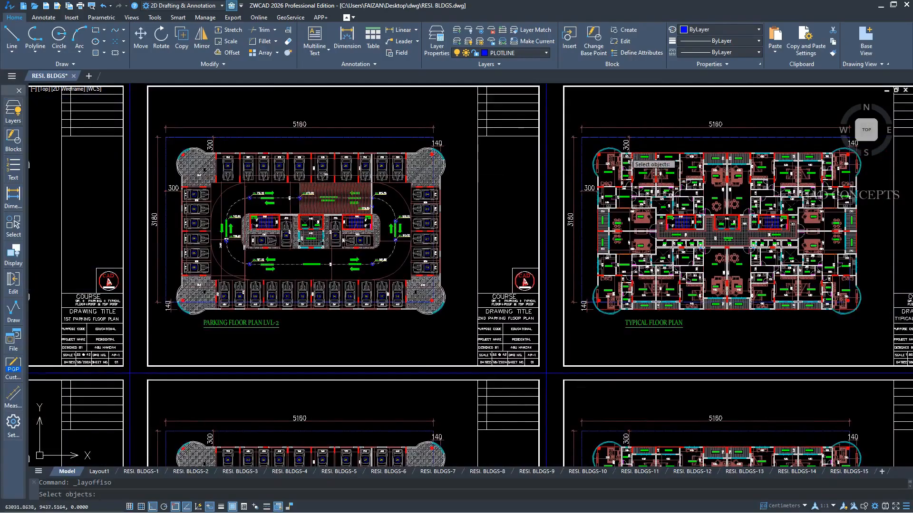
key(Return)
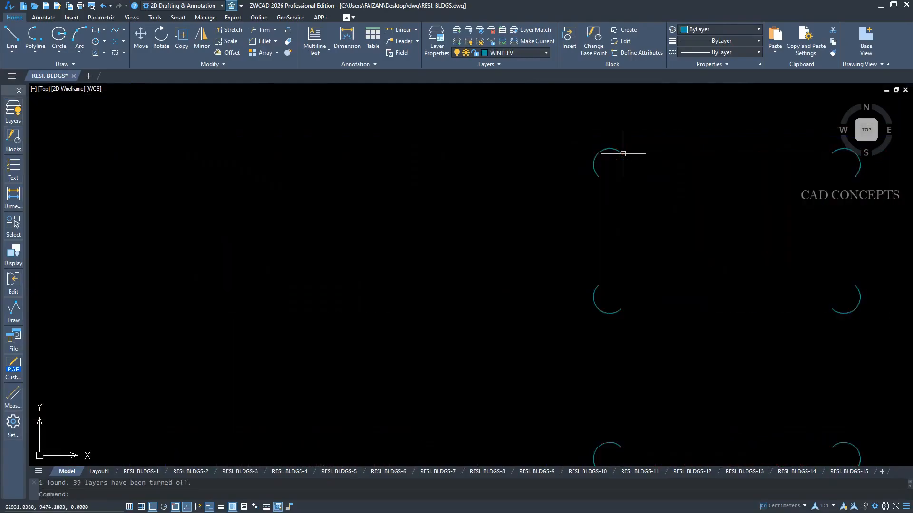
Leave only the WALL layer displayed, and turn all layers back on.
click(7, 113)
click(53, 116)
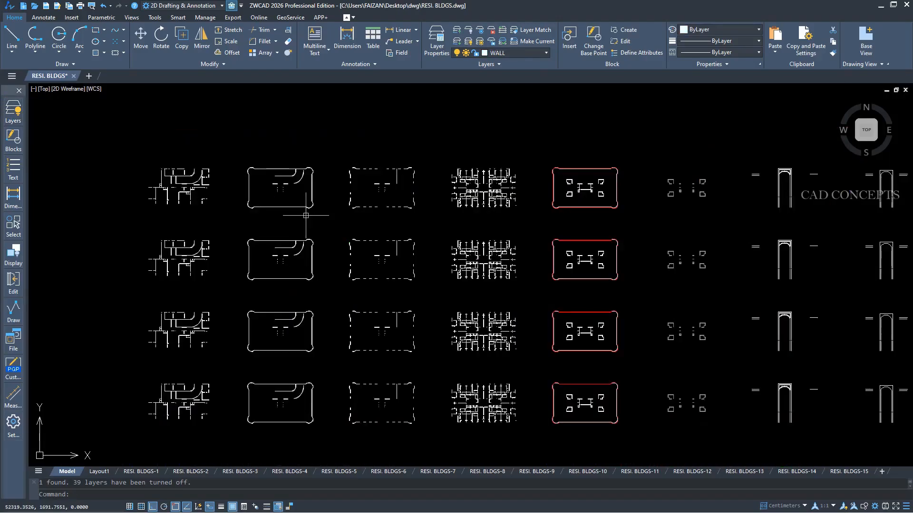
text(l)
key(Escape)
text(layon)
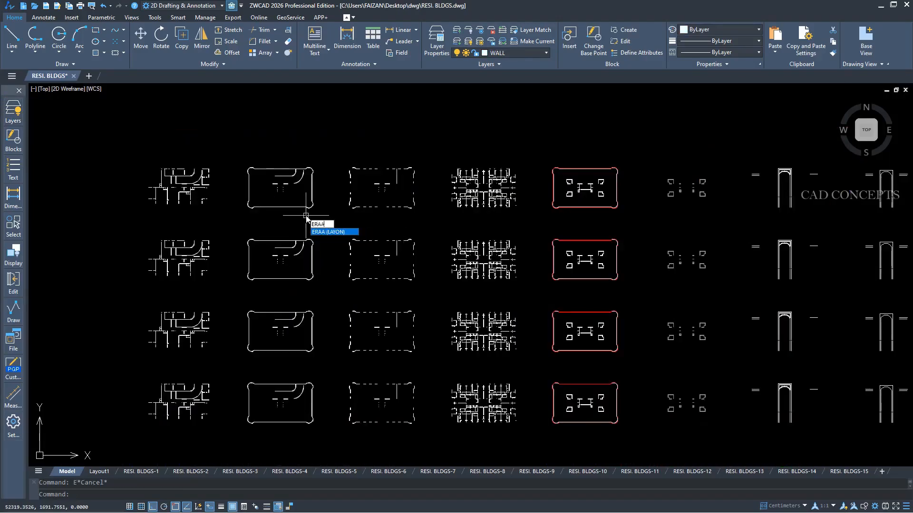
key(Return)
Turn off individual layers, including LINE, by picking their objects in the floor plan and elevation sheets.
scroll(366, 177, up, 12)
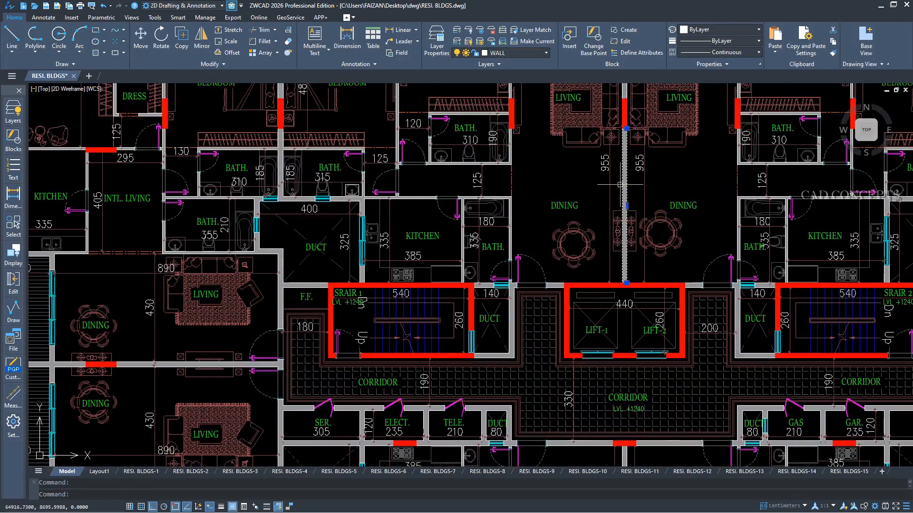
text(layoff)
key(Return)
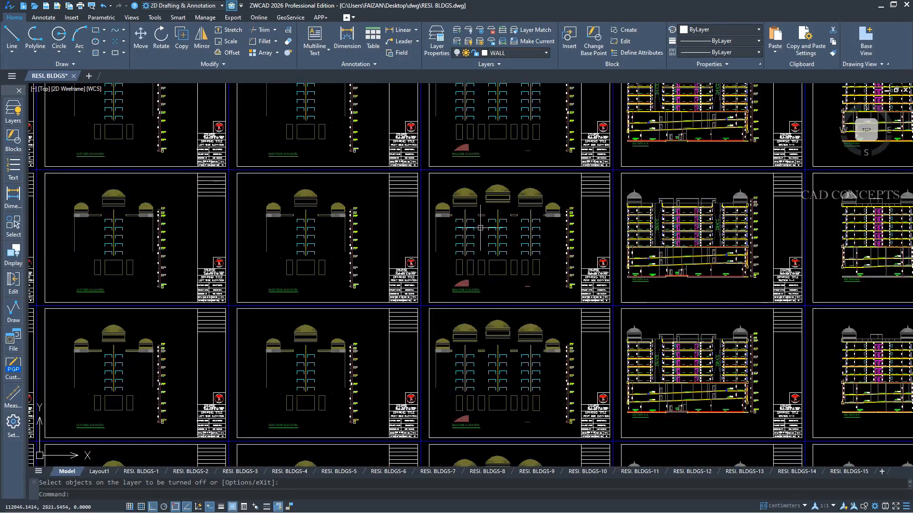
scroll(480, 227, up, 5)
click(499, 208)
scroll(503, 203, down, 8)
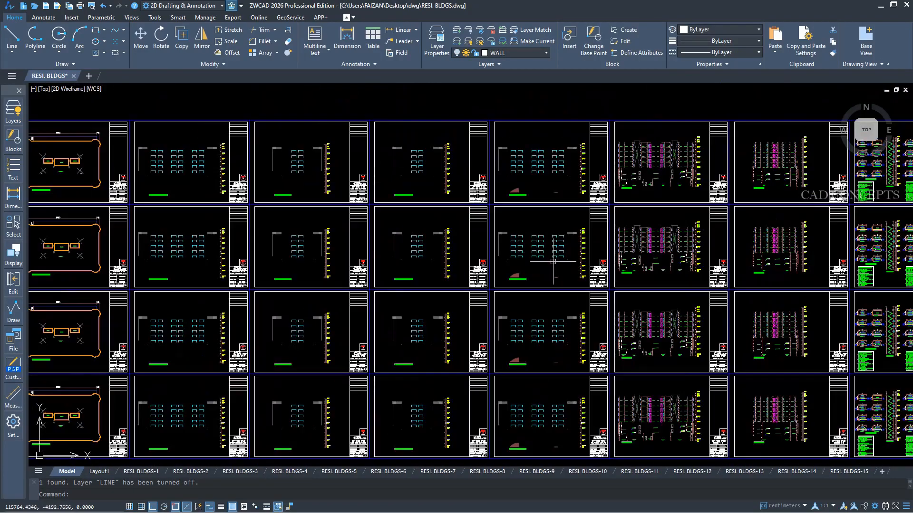
scroll(552, 261, down, 6)
scroll(423, 257, up, 2)
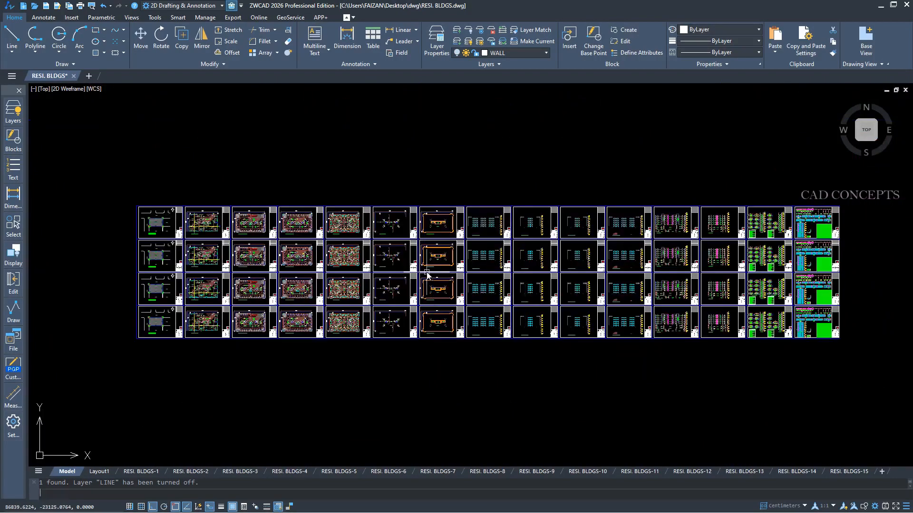
Turn on all layers in the drawing again with LAYON.
text(layon)
key(Return)
scroll(504, 240, up, 8)
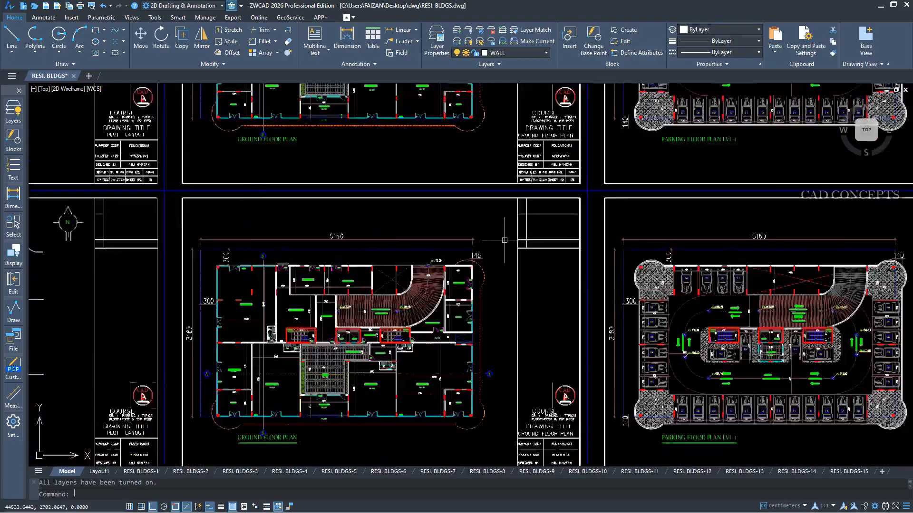
scroll(504, 240, down, 5)
scroll(504, 240, down, 3)
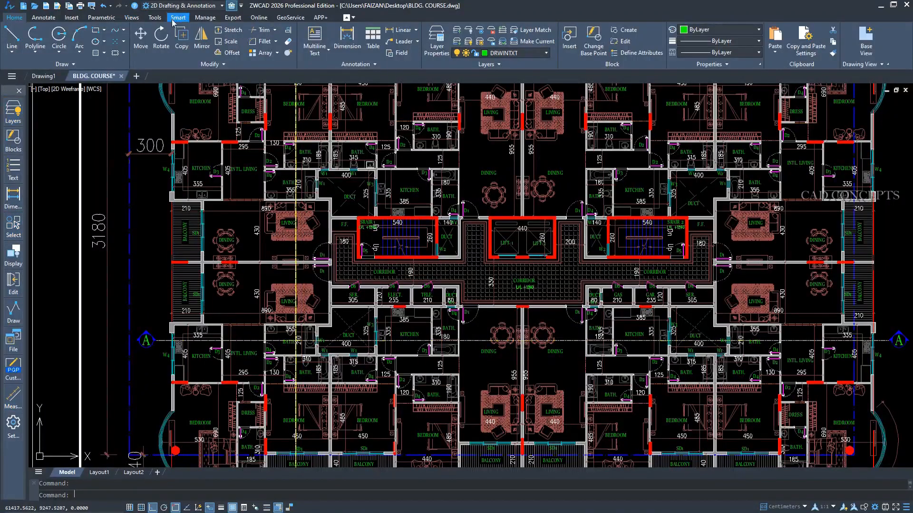
Toggle the display of the vertical toolbox beside the BLDG. COURSE drawing.
click(232, 6)
click(231, 7)
click(231, 7)
click(232, 7)
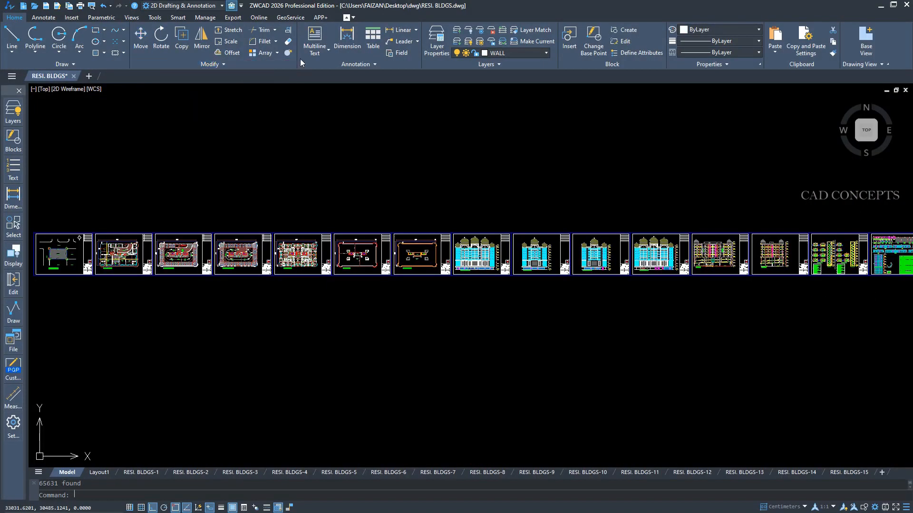
Reorder the Home ribbon by moving the Layers panel to the end, after Drawing View.
mouse_move(300, 64)
mouse_down()
mouse_move(305, 164)
mouse_move(622, 136)
mouse_move(314, 67)
mouse_up()
mouse_move(555, 59)
mouse_down()
mouse_move(556, 112)
mouse_move(669, 113)
mouse_move(851, 72)
mouse_move(877, 56)
mouse_move(869, 59)
mouse_up()
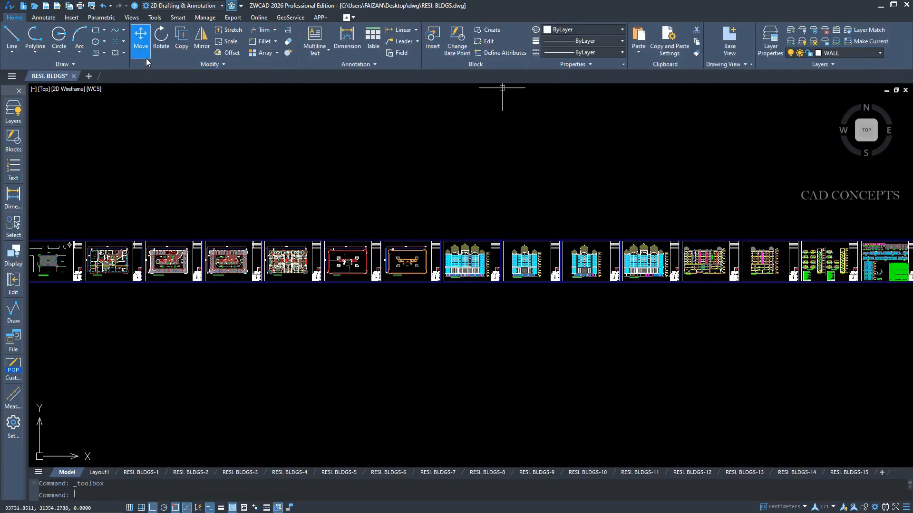
Detach the Modify panel from the ribbon, place it in the drawing area's northwest corner and collapse it to a single icon.
drag(137, 63, 28, 126)
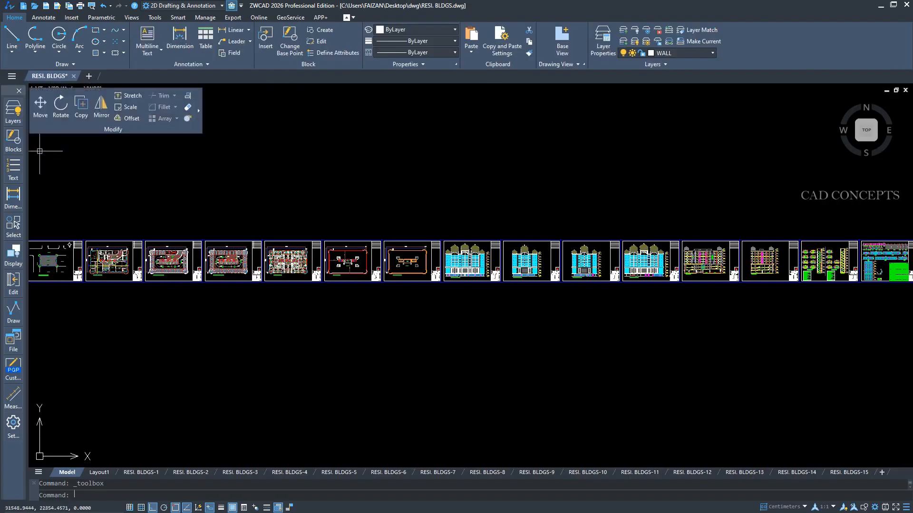
click(199, 112)
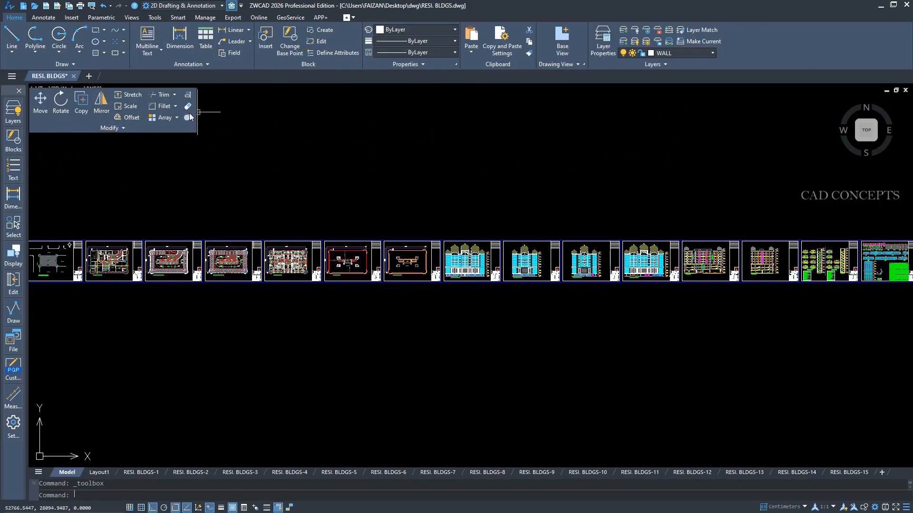
click(201, 108)
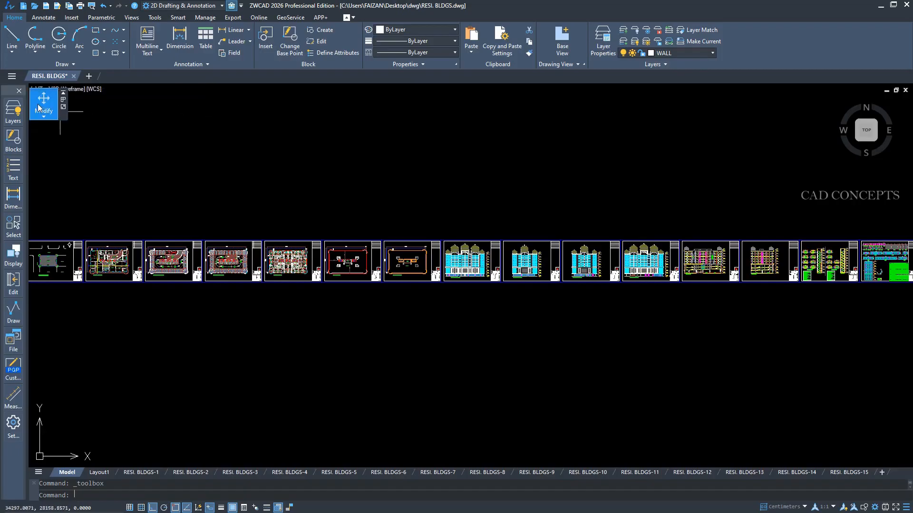
click(39, 104)
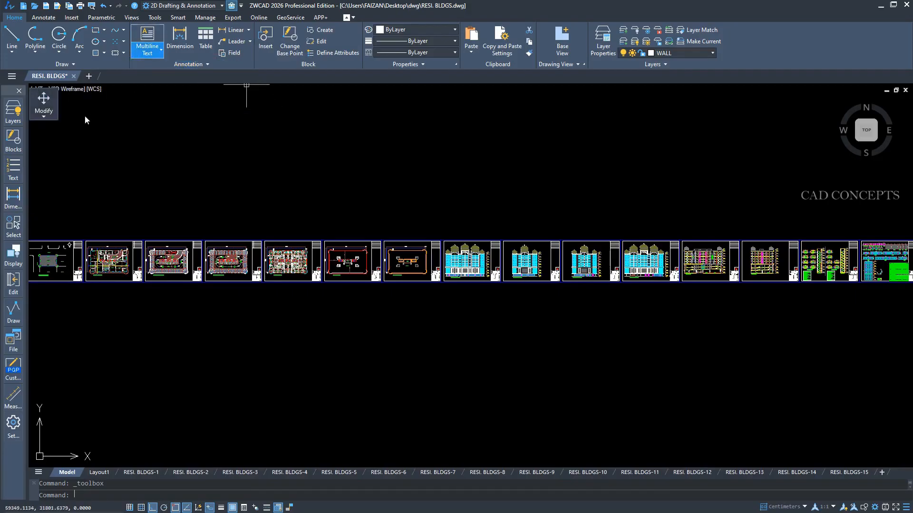
Detach the Annotation panel from the ribbon, collapse it to a single icon and place it in the drawing area's southeast corner.
mouse_move(134, 65)
mouse_down()
mouse_move(101, 129)
mouse_move(34, 157)
mouse_up()
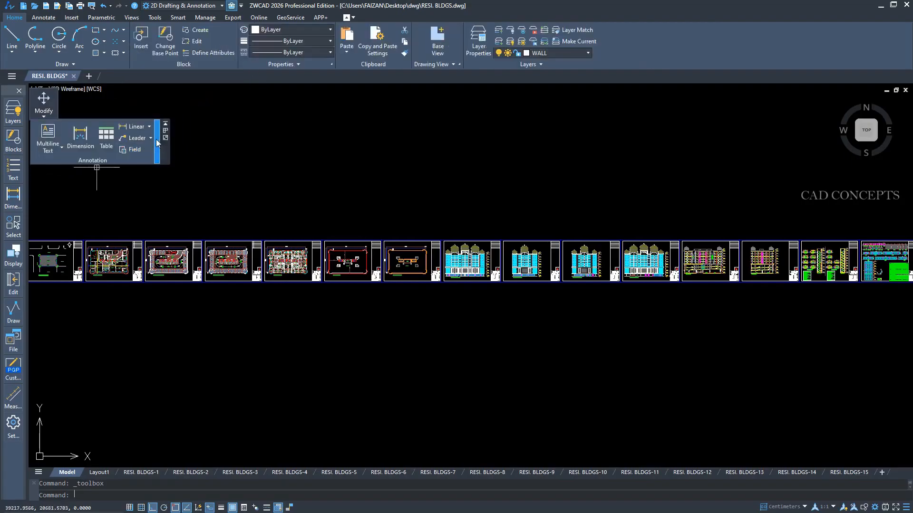
click(166, 135)
click(160, 137)
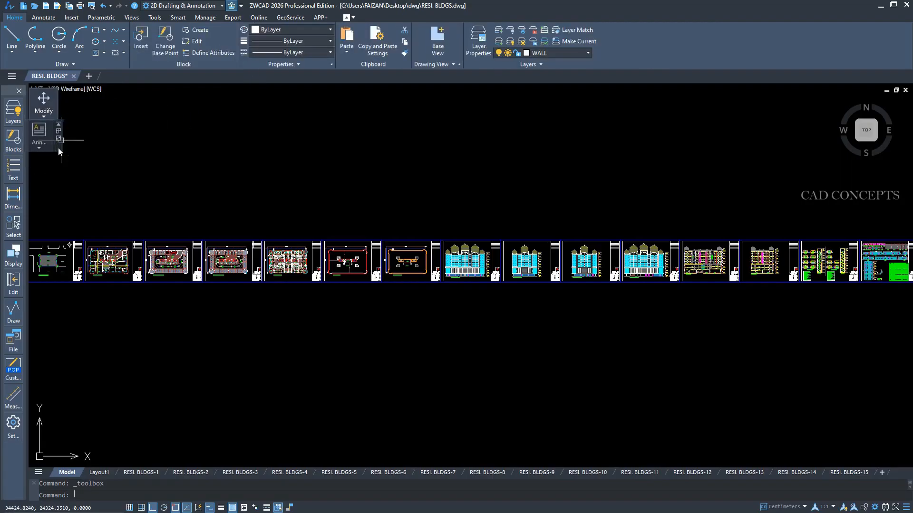
mouse_move(58, 147)
mouse_down()
mouse_move(65, 120)
mouse_move(94, 120)
mouse_move(89, 420)
mouse_move(910, 463)
mouse_up()
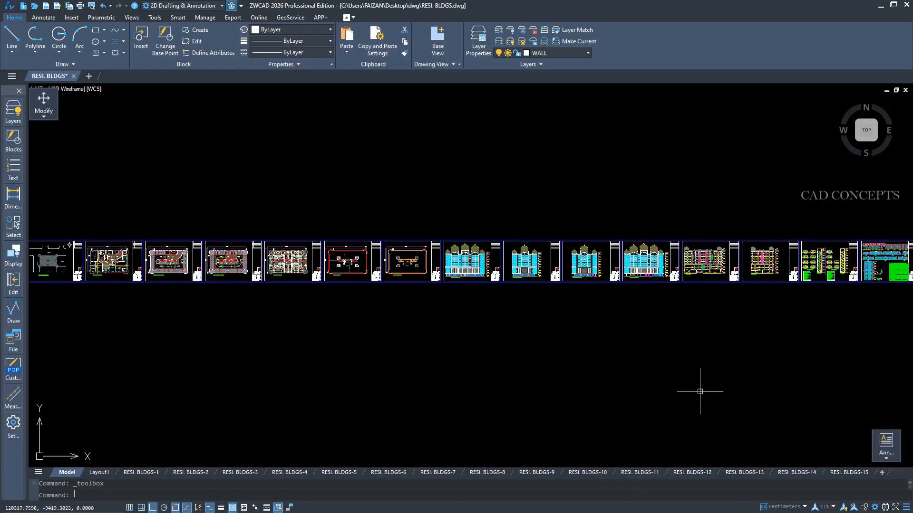
click(892, 462)
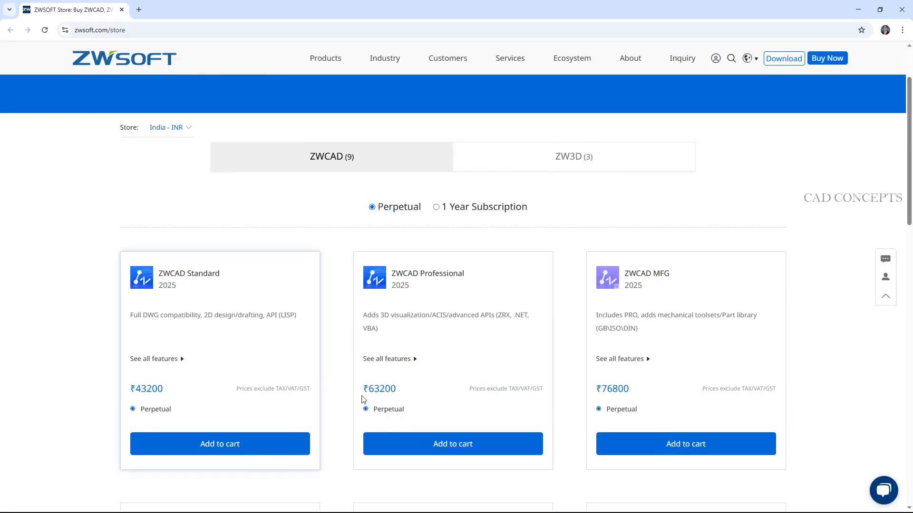
View the ZWCAD editions and their perpetual prices on the ZWSOFT Store page in the browser.
mouse_move(909, 201)
mouse_down()
mouse_move(911, 352)
mouse_move(911, 171)
mouse_up()
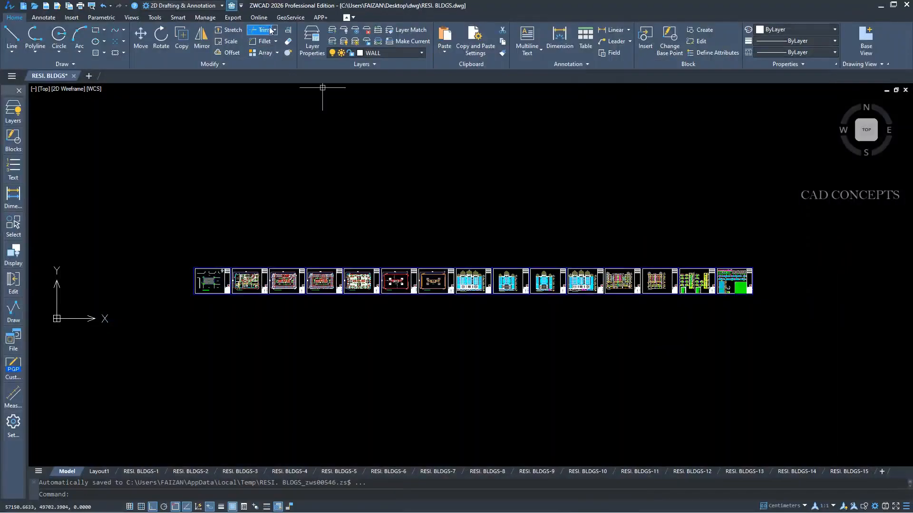
View the ZWCAD 2026 Professional license in ZWCAD's License Manager and close the manager.
click(259, 17)
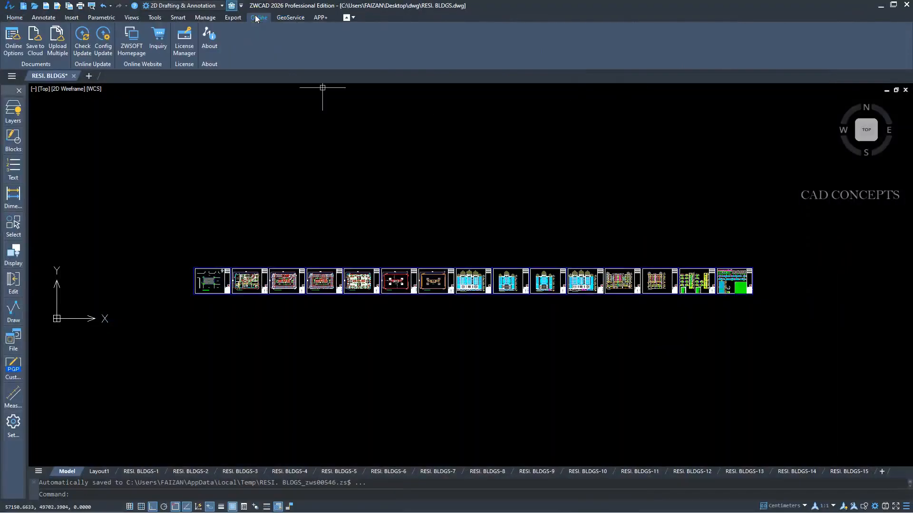
click(183, 47)
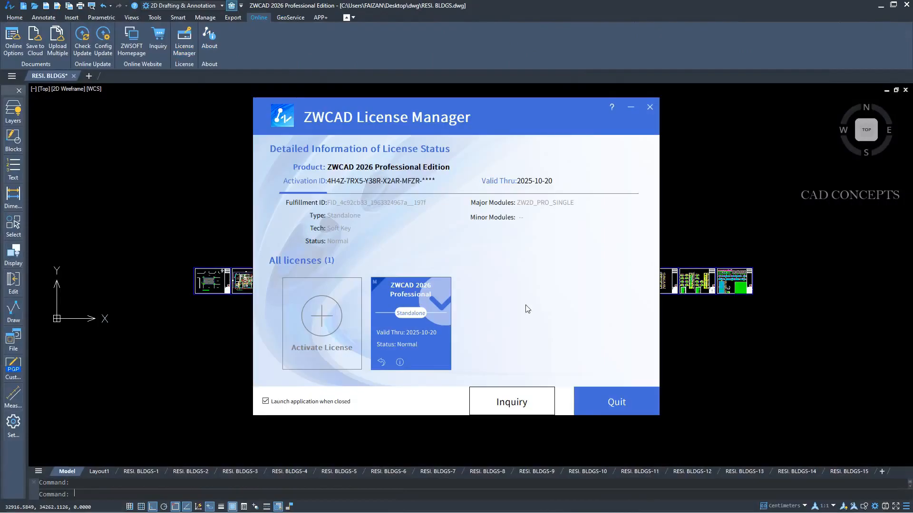
click(411, 330)
click(655, 108)
Examine the RESI. BLDGS sheets from the front side elevation back through the parking and ground floor plans to the plot layout.
click(494, 269)
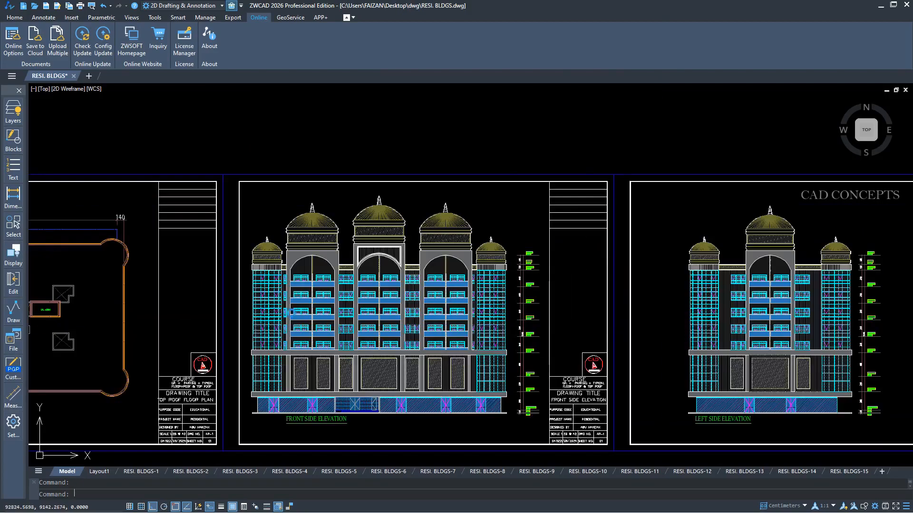
middle_drag(189, 306, 658, 271)
middle_drag(212, 289, 705, 286)
mouse_move(188, 302)
middle_down()
mouse_move(603, 301)
mouse_move(508, 300)
middle_up()
scroll(591, 274, up, 1)
middle_drag(68, 284, 469, 290)
middle_drag(181, 300, 487, 294)
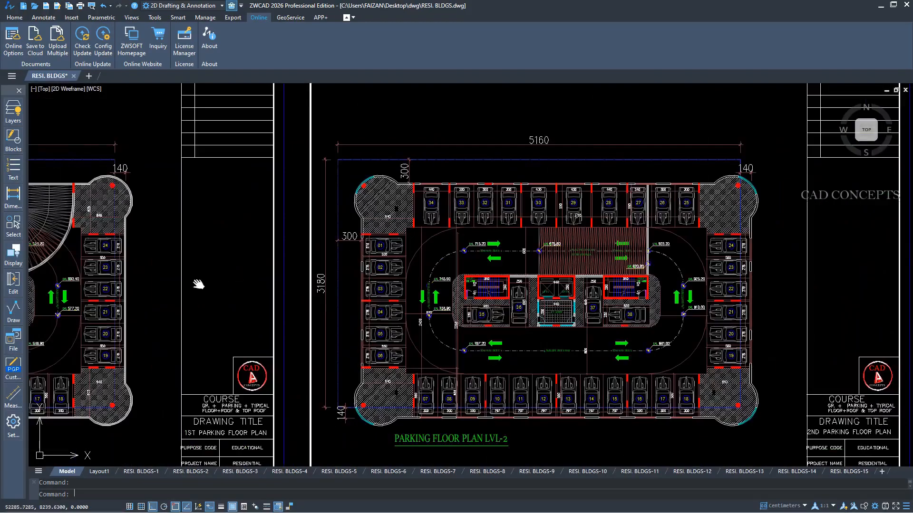
middle_drag(198, 284, 520, 289)
middle_drag(148, 294, 446, 300)
mouse_move(110, 295)
middle_down()
mouse_move(345, 298)
mouse_move(326, 299)
middle_up()
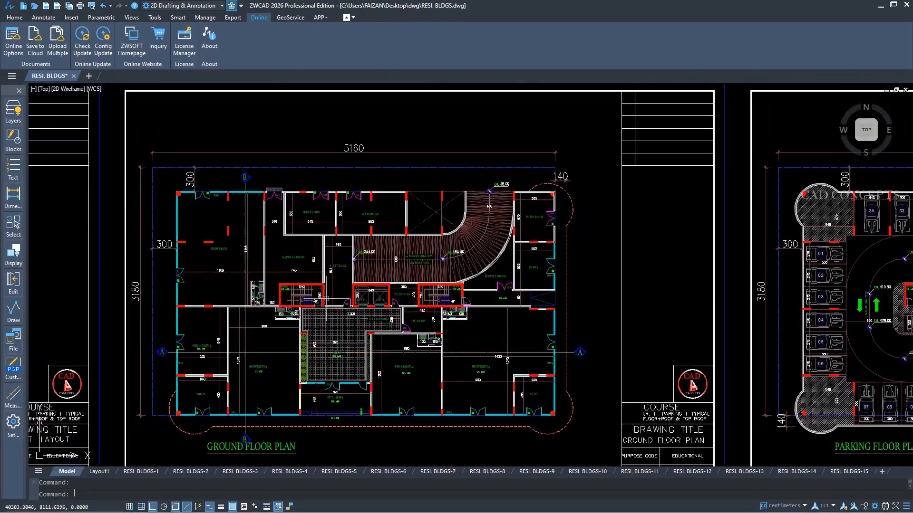
scroll(177, 232, down, 3)
middle_drag(140, 240, 356, 246)
scroll(356, 245, up, 2)
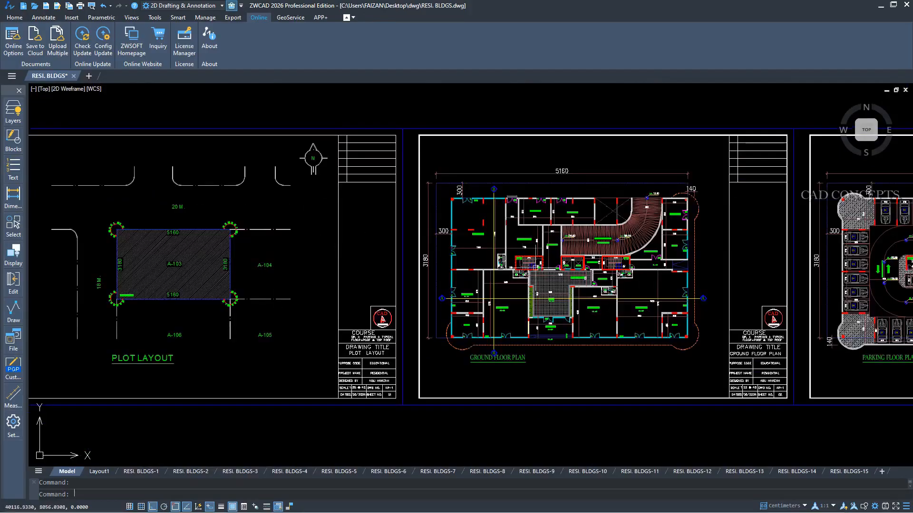
middle_drag(713, 285, 267, 290)
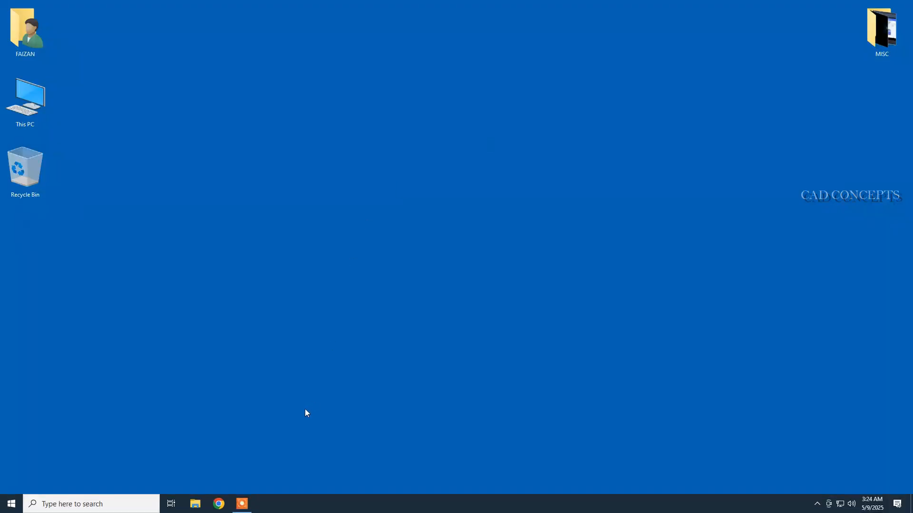
Open Google Chrome in a maximized window and search Google for ZWCAD.
click(219, 503)
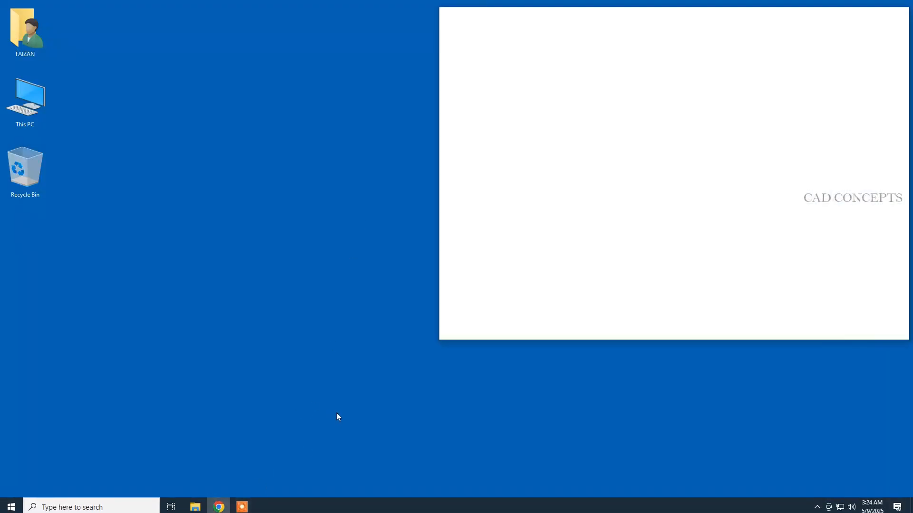
click(876, 16)
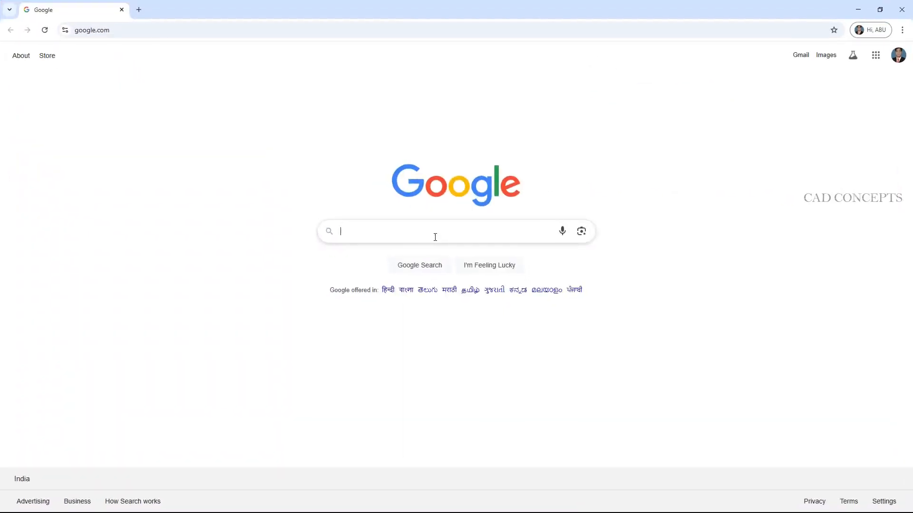
text(ZWX)
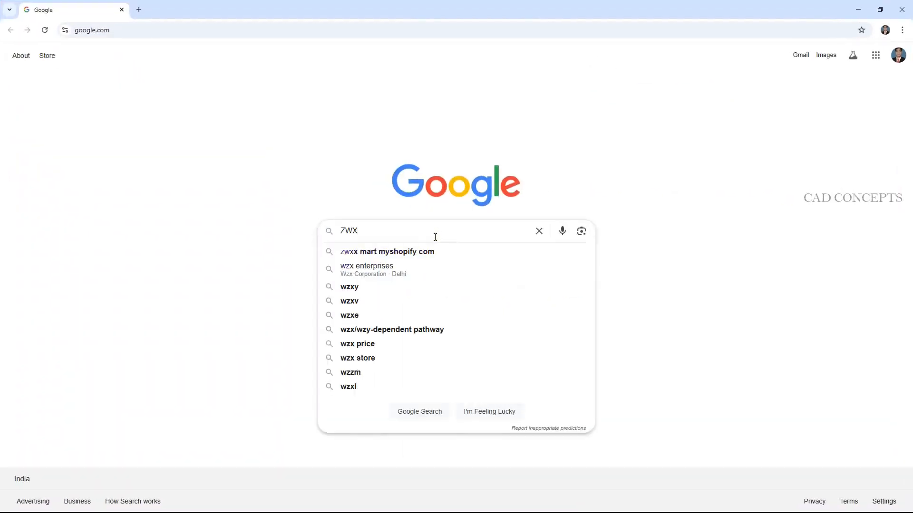
key(BackSpace)
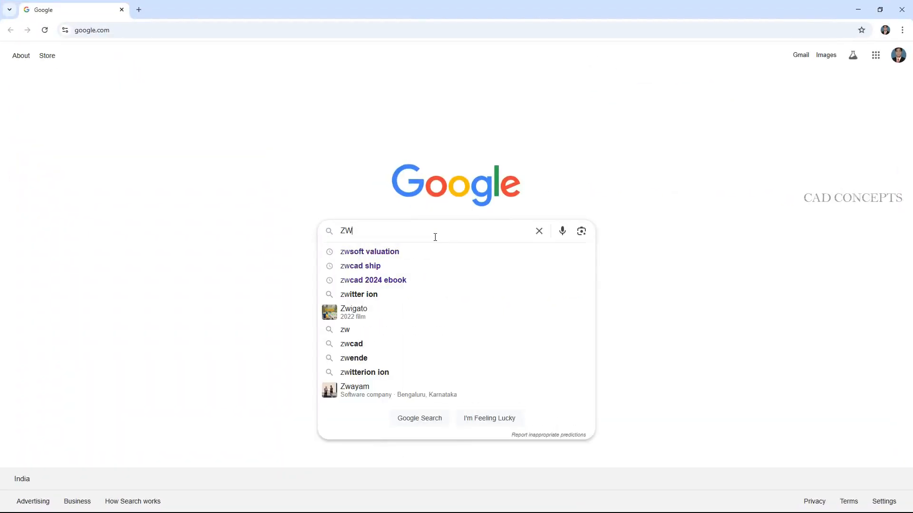
text(CAD)
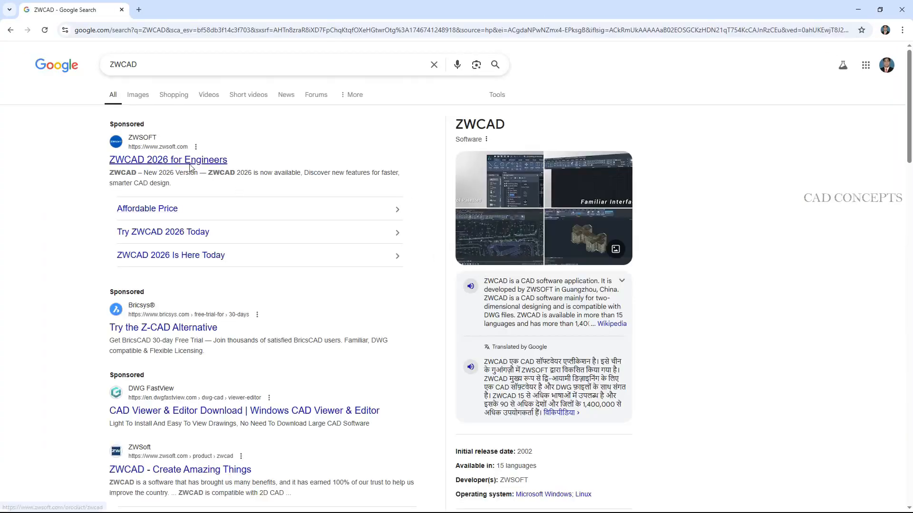
Open ZWSOFT's ZWCAD product page from the search results and request the 30-day free trial download of ZWCAD 2026.
click(191, 162)
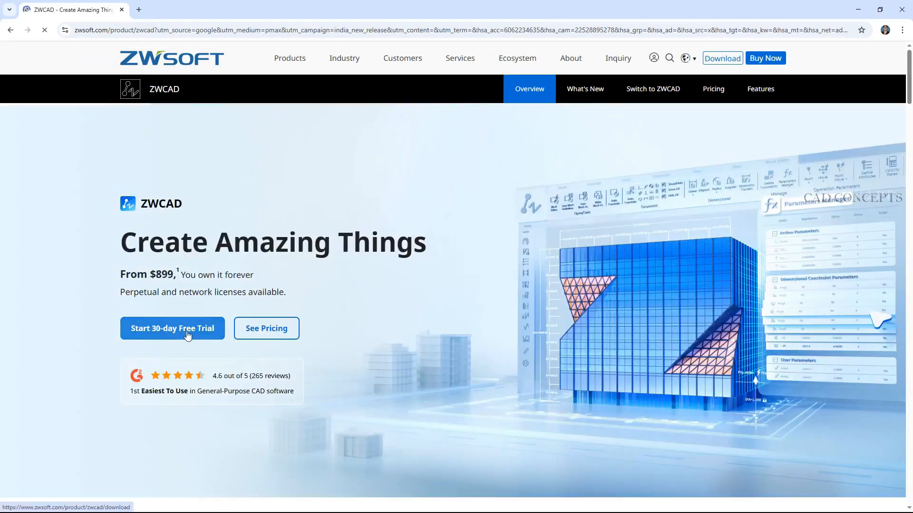
click(188, 333)
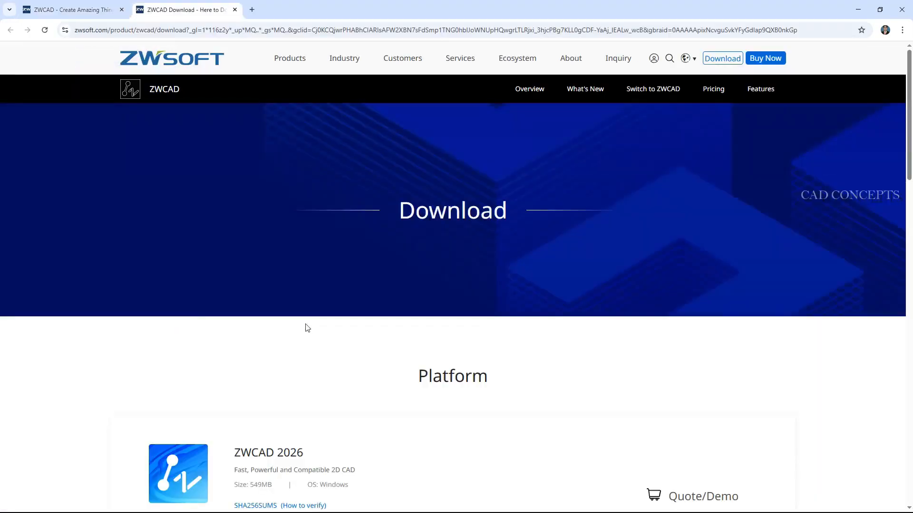
scroll(307, 373, down, 3)
click(279, 377)
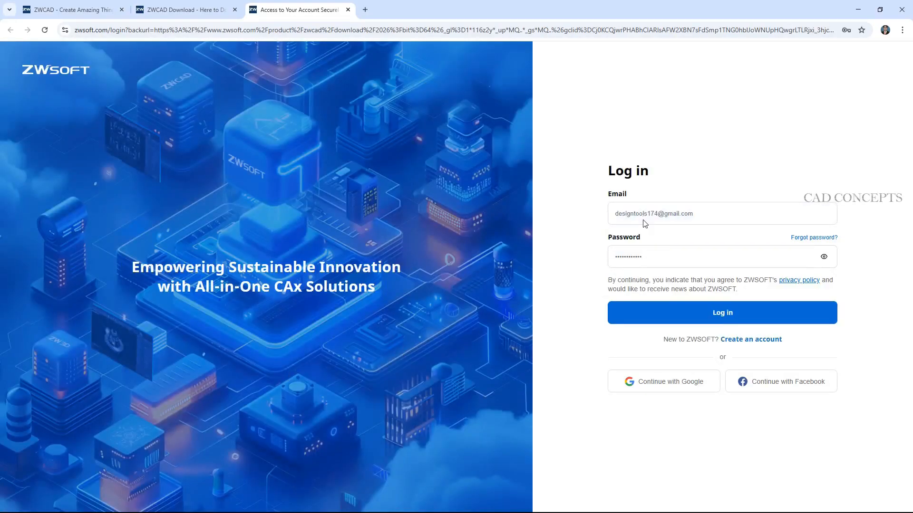
Log in to the ZWSOFT account, agree to the privacy policy and download the English Windows (64-Bit) edition of ZWCAD 2026.
click(652, 311)
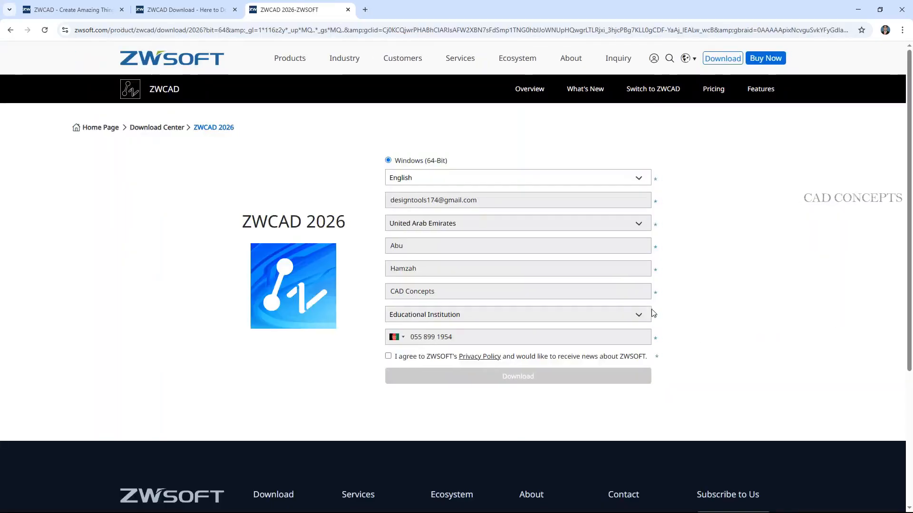
click(388, 356)
click(513, 378)
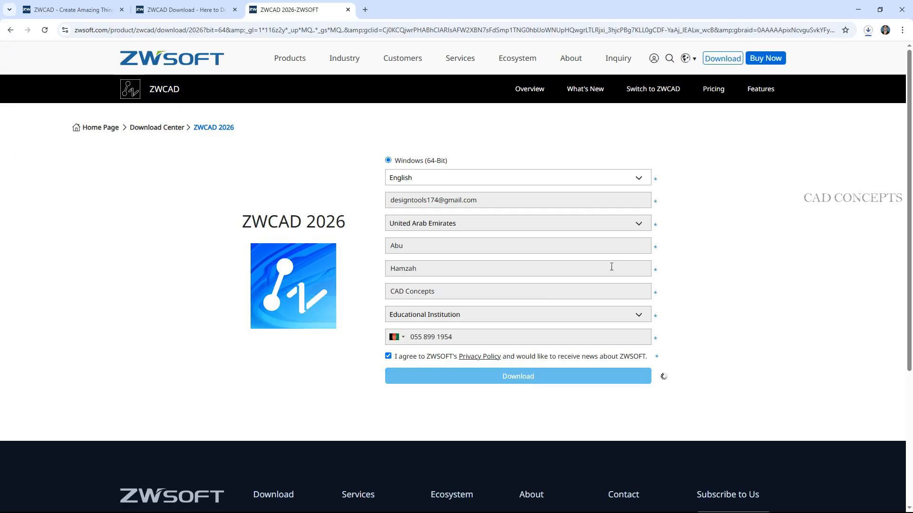
Run the downloaded ZWCAD_2026_Eng_Win_64bit installer from its folder and install ZWCAD 2026 in C:\Program Files\ZWSOFT\ZWCAD 2026, accepting the license agreement.
click(868, 30)
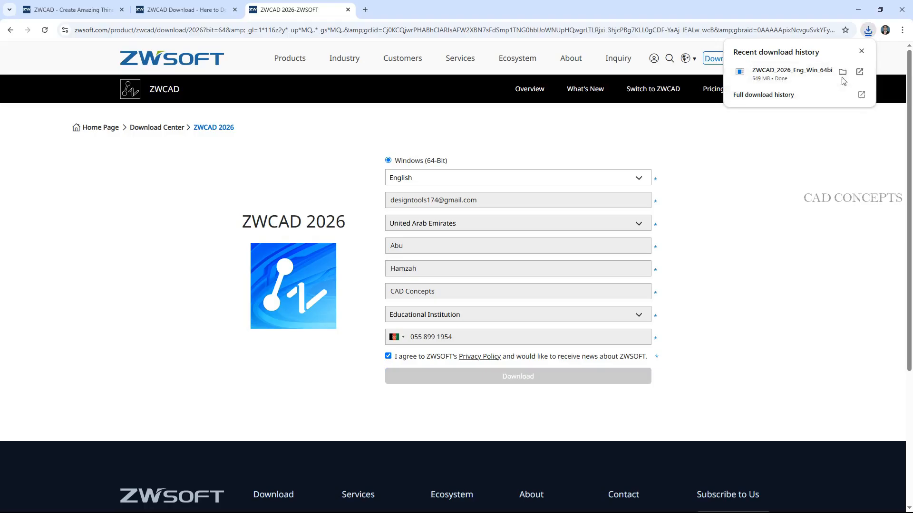
click(843, 73)
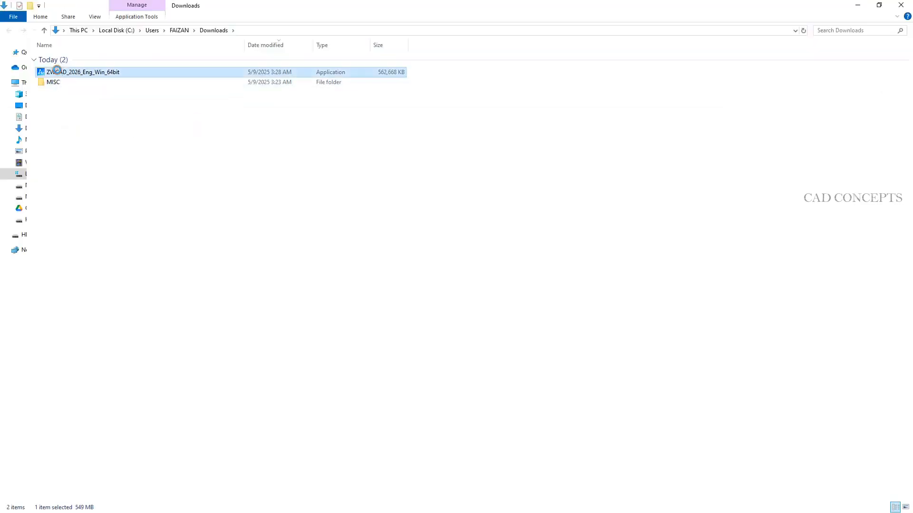
right_click(57, 72)
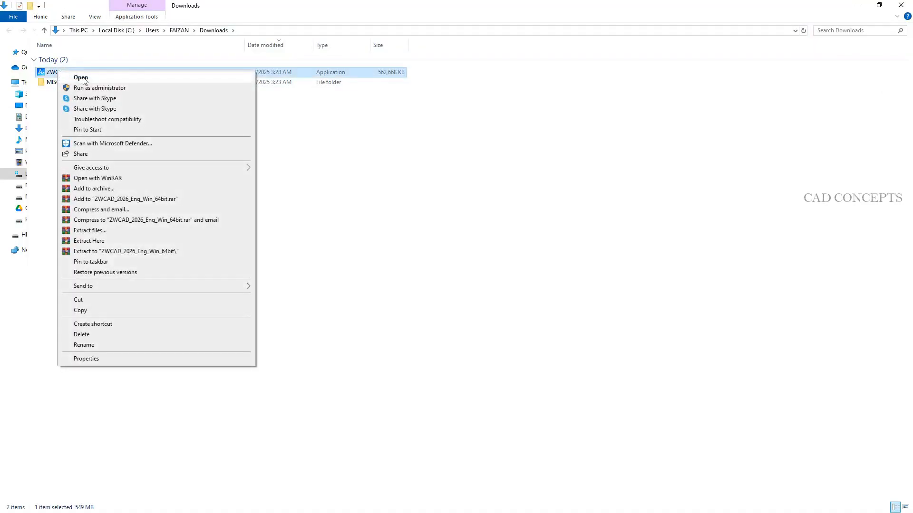
click(81, 78)
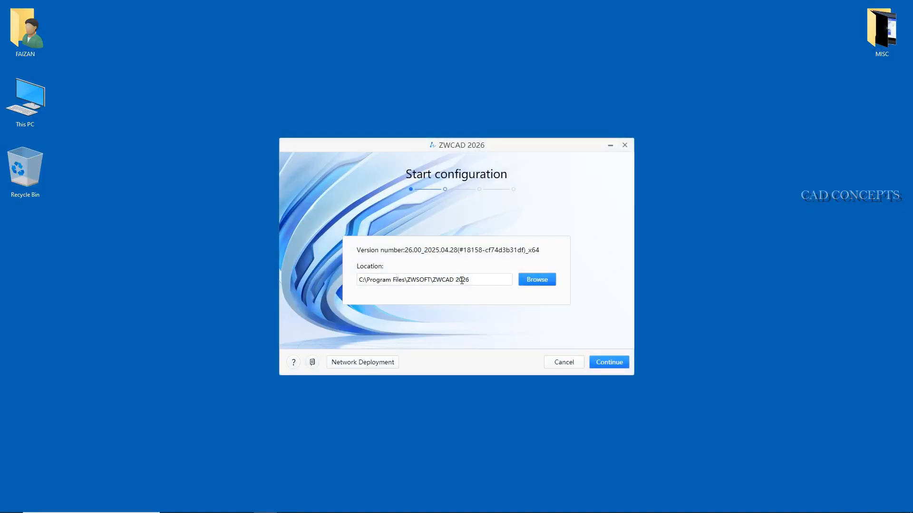
click(614, 363)
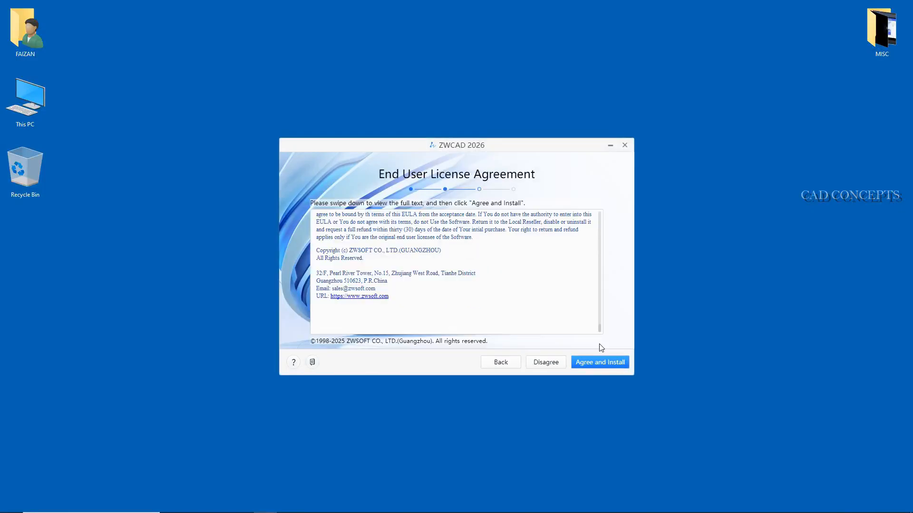
click(601, 366)
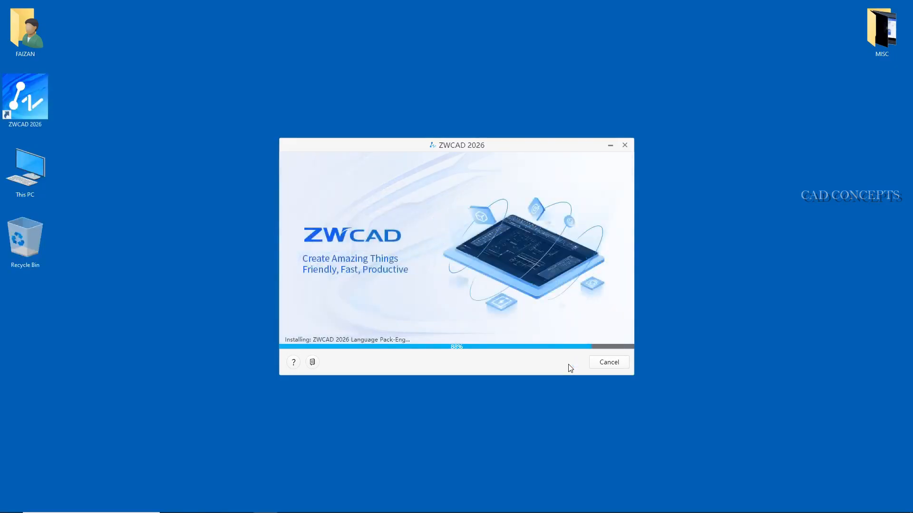
Rearrange the desktop so the ZWCAD 2026 shortcut sits between This PC and the Recycle Bin.
drag(20, 96, 107, 183)
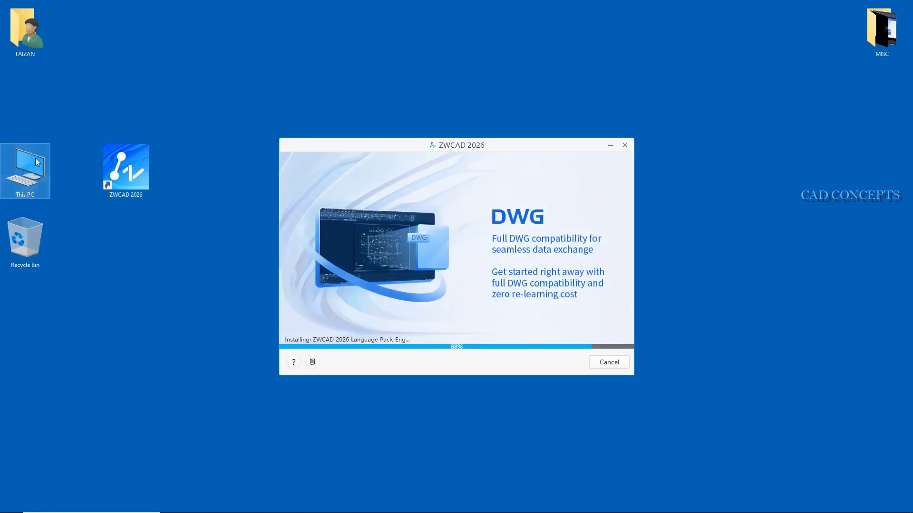
drag(34, 158, 29, 87)
drag(107, 161, 33, 162)
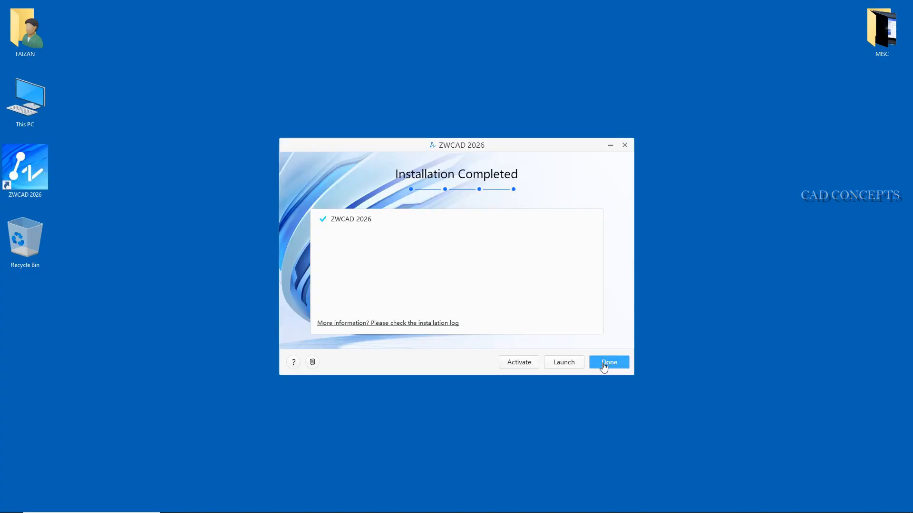
Launch the installed ZWCAD 2026 from the setup window and close the Properties palette in the new drawing.
click(565, 367)
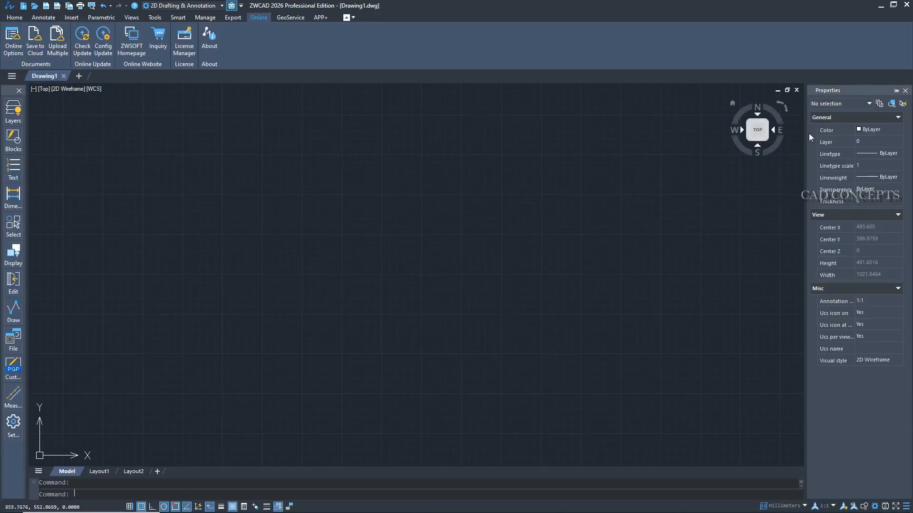
click(906, 90)
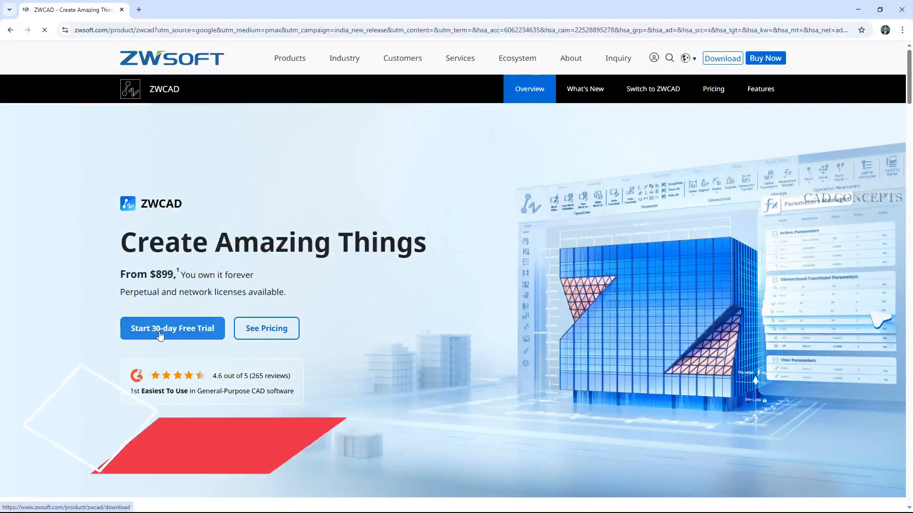
View the 30-day free trial download page for ZWCAD in the browser.
click(186, 335)
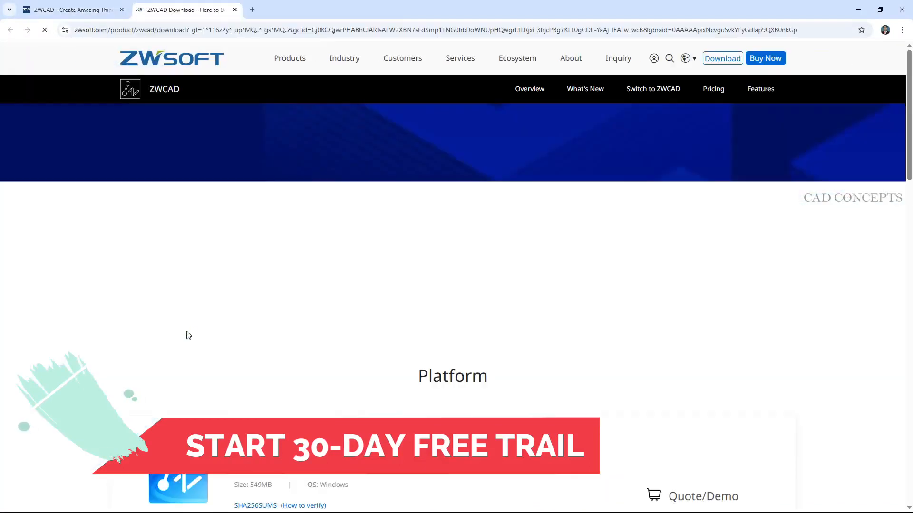
drag(909, 155, 909, 193)
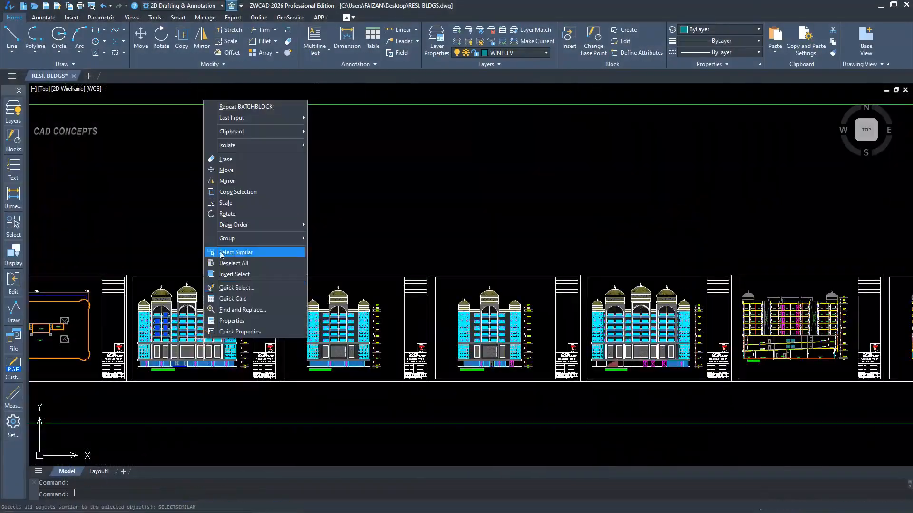
In ZWCAD's Smart Batch Plot, view the Generate Layout options and set the Electronic Copy paper size to ISO A2 (594.00 x 420.00 MM).
click(210, 248)
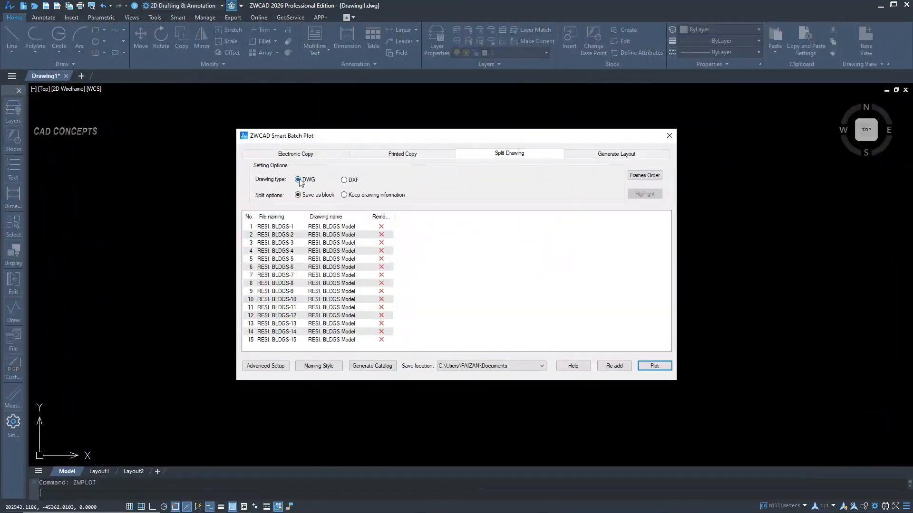
click(617, 154)
click(296, 153)
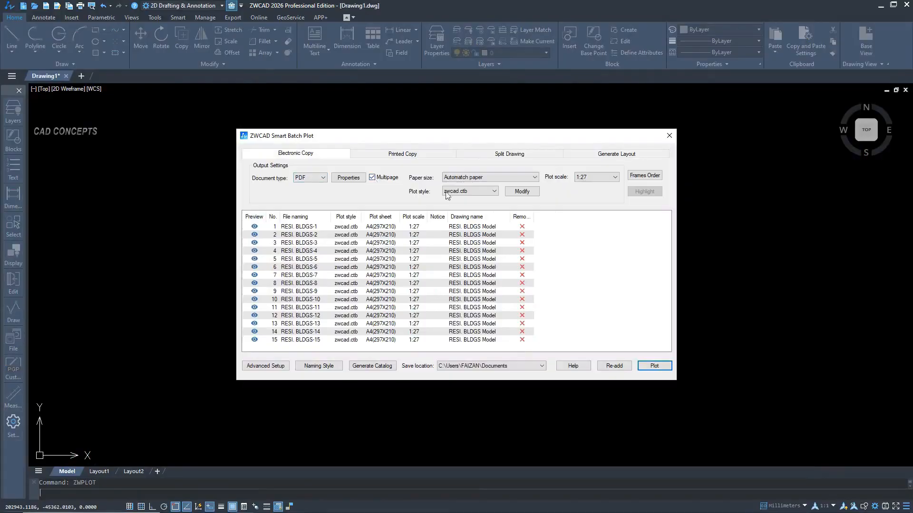
click(490, 177)
click(535, 319)
click(494, 191)
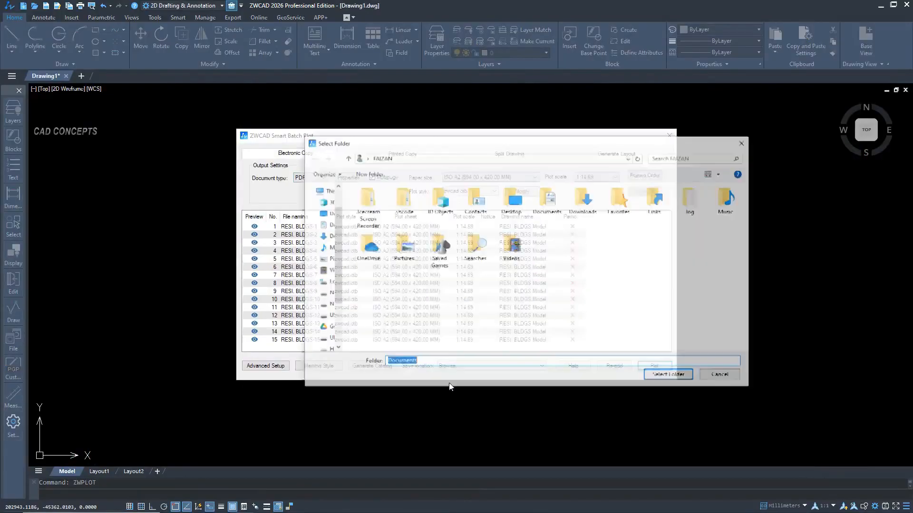